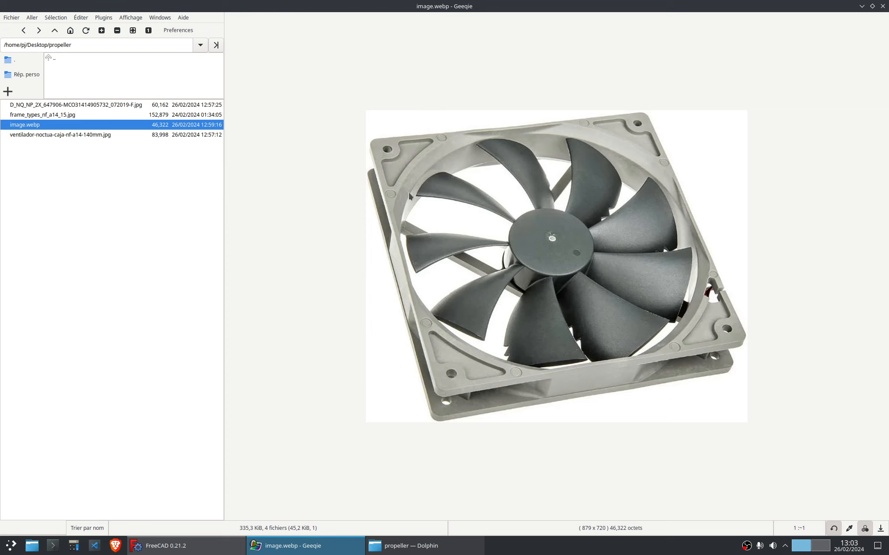
Compare the front and angled reference photos of the brown fan to examine the shape of its blades.
{"action": "left_click", "coordinate": [47, 136]}
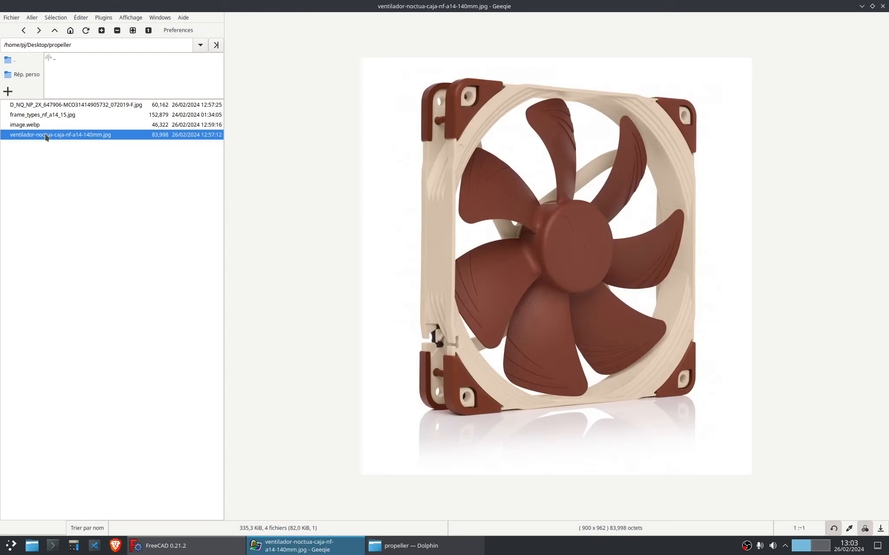
{"action": "left_click", "coordinate": [34, 106]}
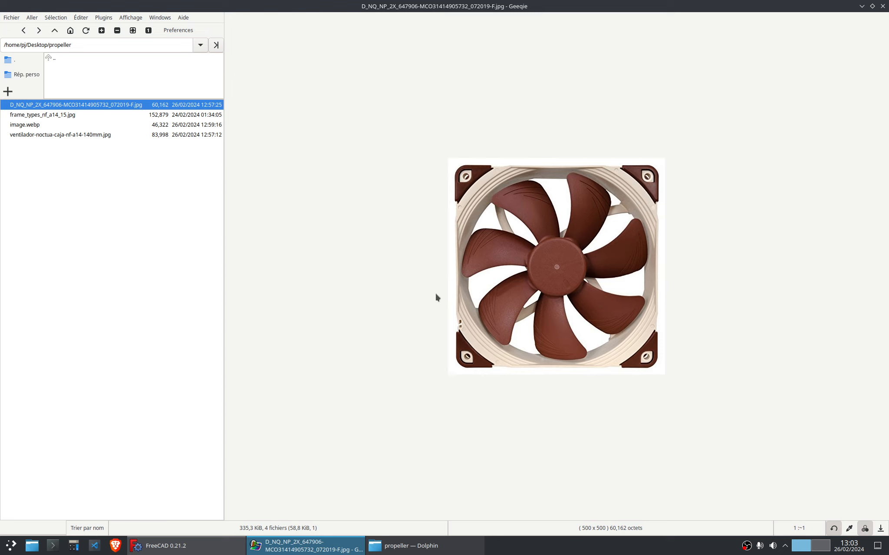
{"action": "left_click", "coordinate": [71, 135]}
{"action": "left_click", "coordinate": [60, 108]}
{"action": "left_click", "coordinate": [60, 135]}
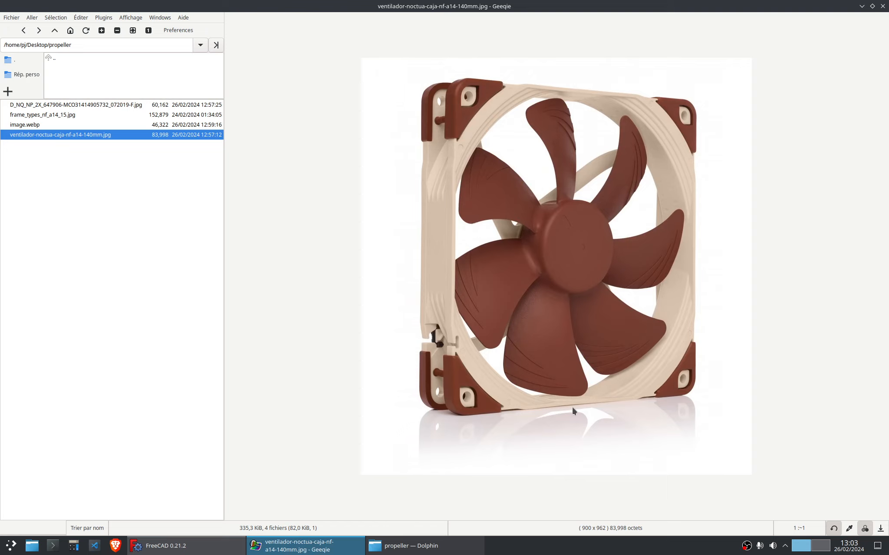
Switch to FreeCAD, activate the Part Design workbench, and create a body with a new sketch on the XY plane.
{"action": "left_click", "coordinate": [187, 546]}
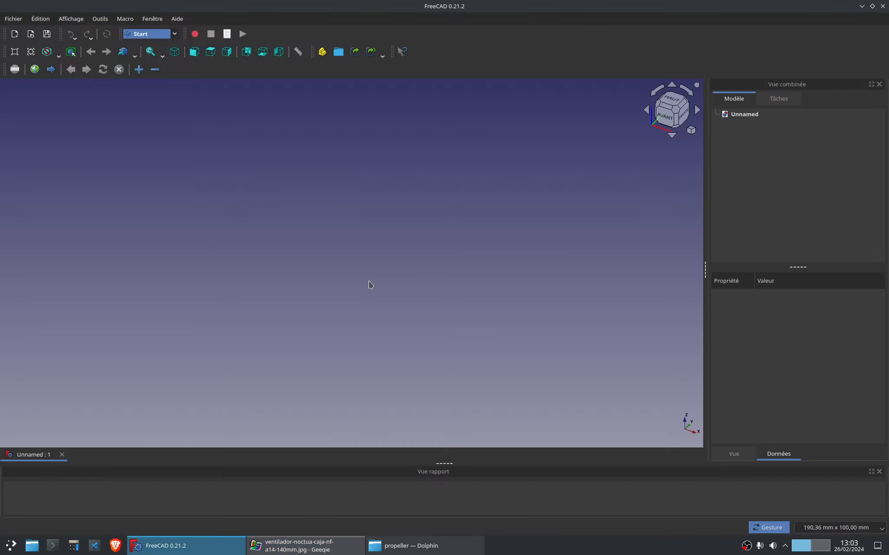
{"action": "left_click", "coordinate": [174, 34]}
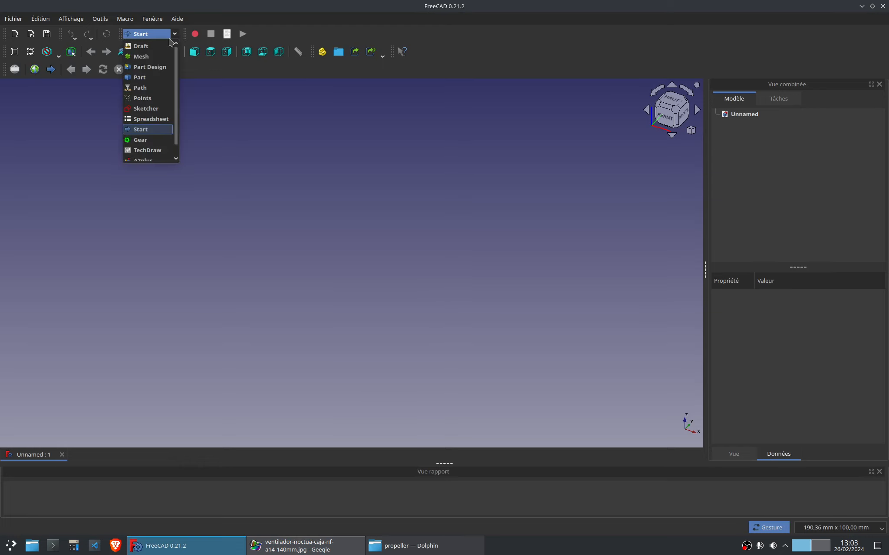
{"action": "left_click", "coordinate": [148, 67]}
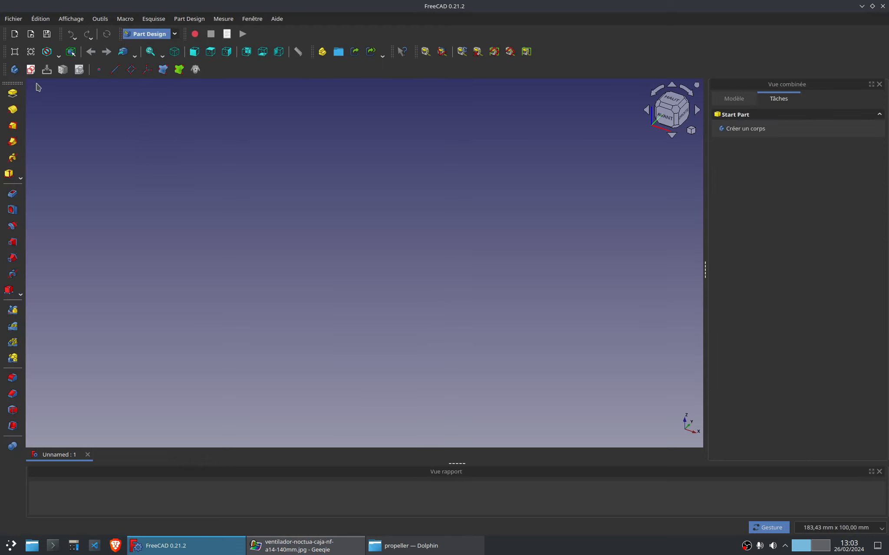
{"action": "left_click", "coordinate": [15, 70]}
{"action": "left_click", "coordinate": [30, 70]}
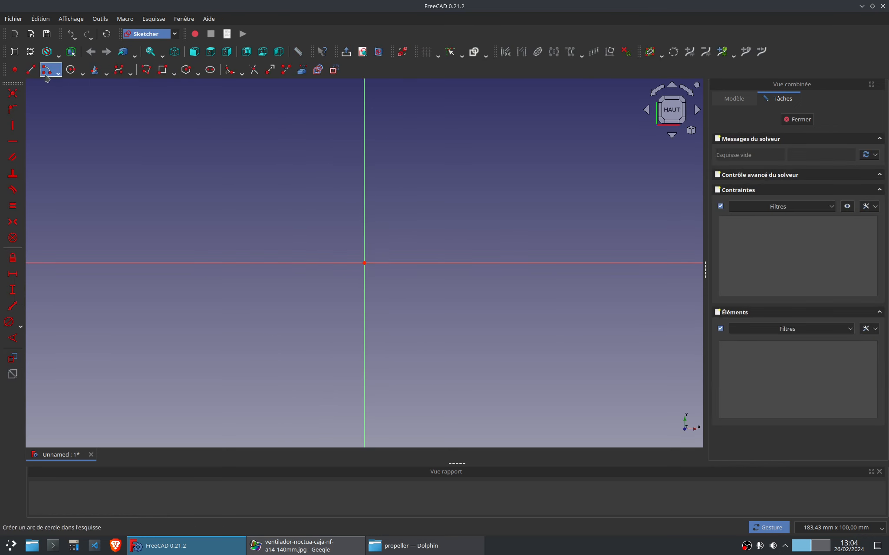
Draw two stacked three-point arcs, one from the origin to about 65 mm left on the horizontal axis, the other starting about 5 mm above.
{"action": "left_click", "coordinate": [58, 74]}
{"action": "left_click", "coordinate": [62, 95]}
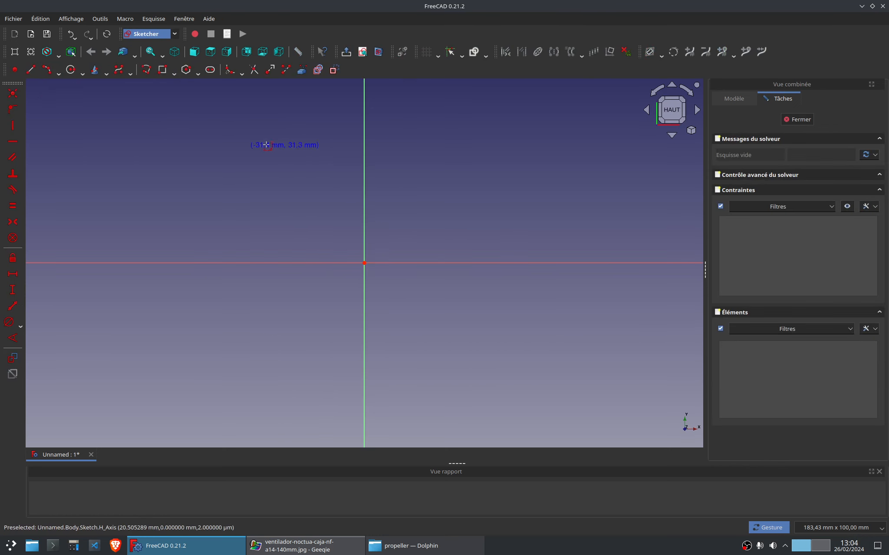
{"action": "left_click", "coordinate": [364, 263]}
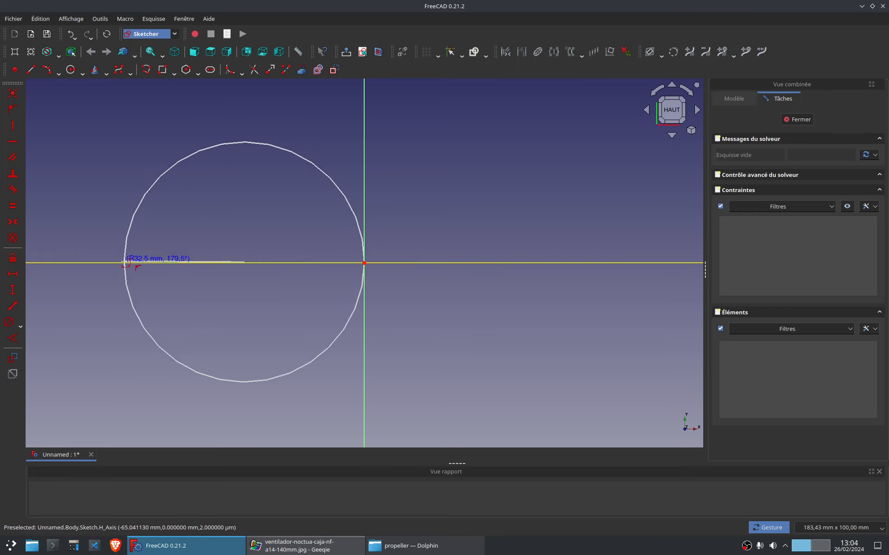
{"action": "left_click", "coordinate": [124, 263]}
{"action": "left_click", "coordinate": [170, 246]}
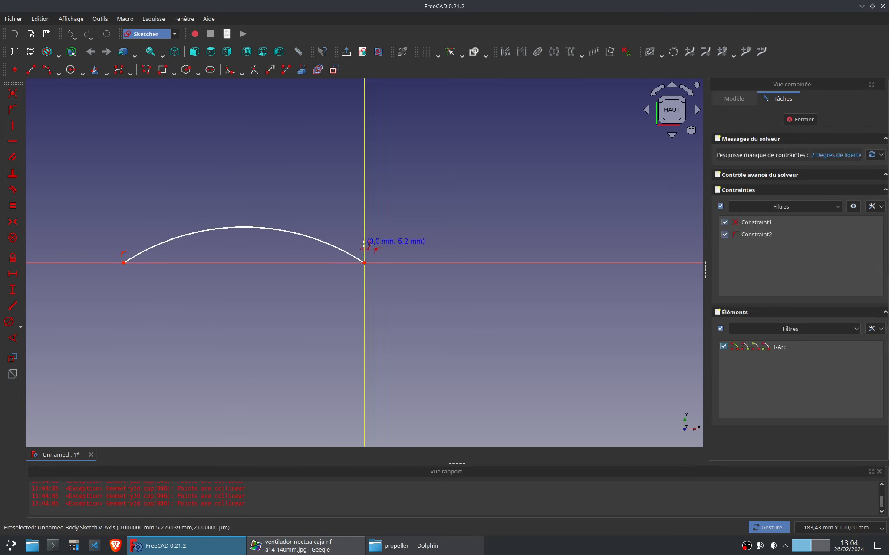
{"action": "left_click", "coordinate": [364, 243]}
{"action": "left_click", "coordinate": [119, 247]}
{"action": "left_click", "coordinate": [225, 221]}
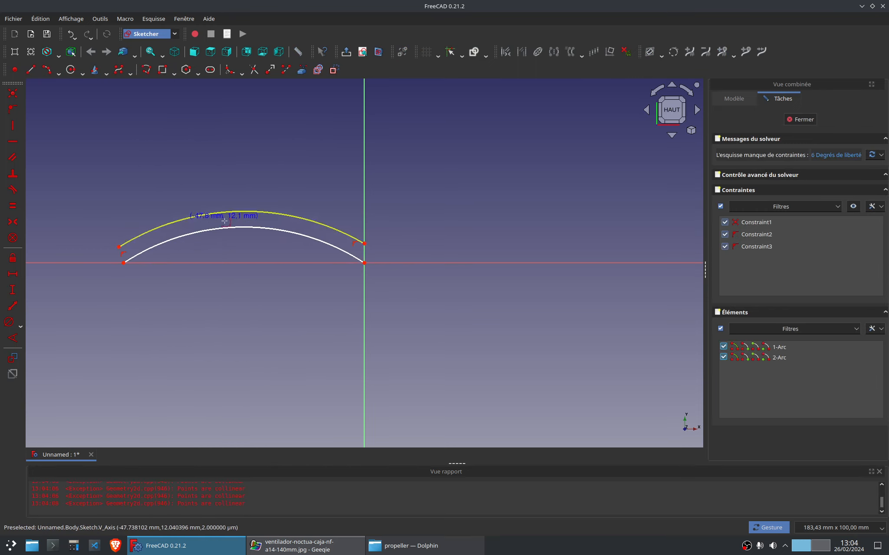
Close both ends of the arc pair with straight lines joining their endpoints.
{"action": "left_click", "coordinate": [30, 69]}
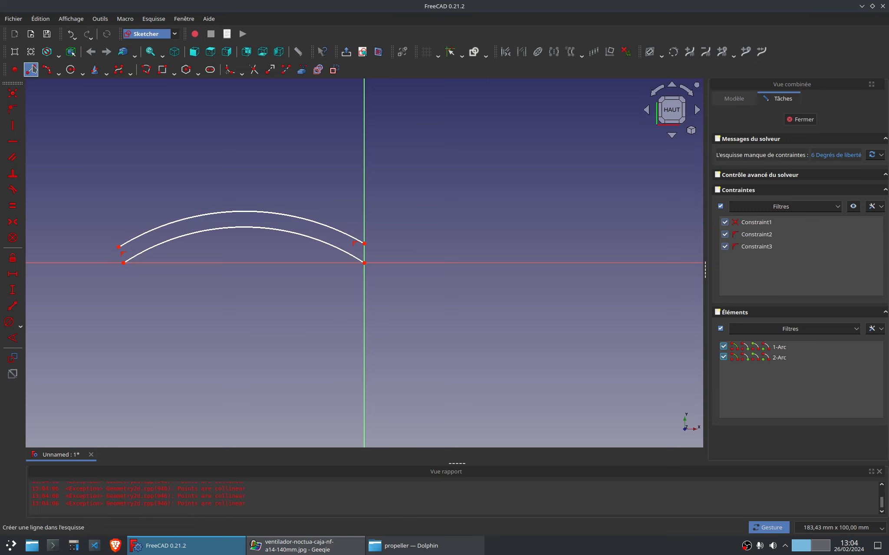
{"action": "left_click", "coordinate": [119, 247]}
{"action": "left_click", "coordinate": [124, 263]}
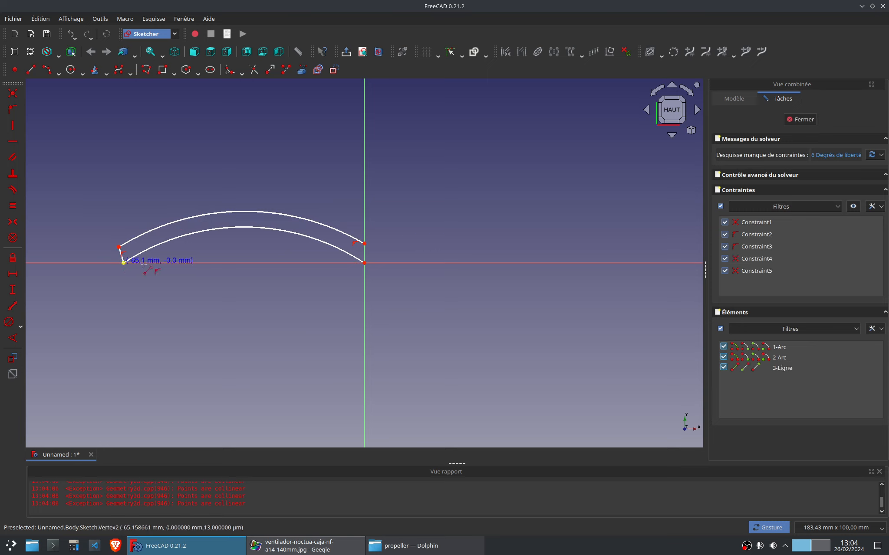
{"action": "left_click", "coordinate": [364, 244]}
{"action": "left_click", "coordinate": [364, 263]}
{"action": "right_click", "coordinate": [367, 258]}
Constrain the length of the end line on the vertical axis to 1 mm.
{"action": "left_click", "coordinate": [365, 254]}
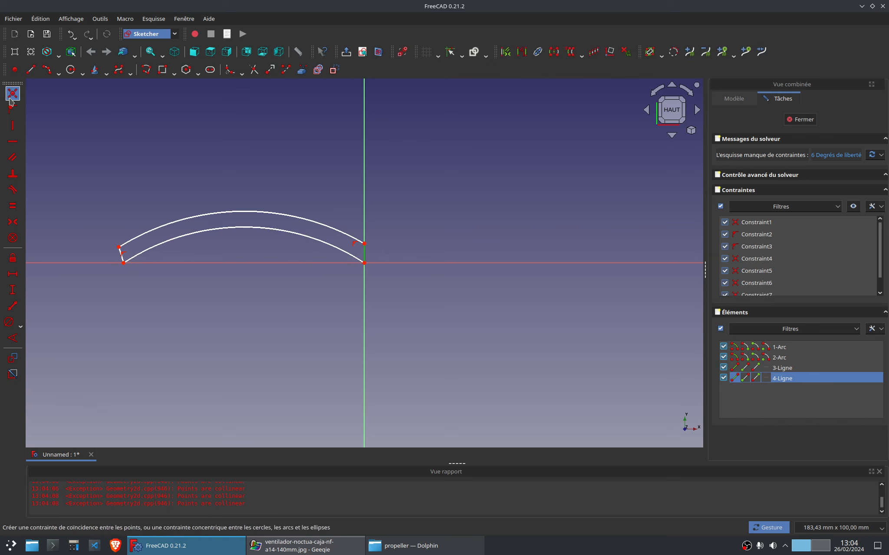
{"action": "left_click", "coordinate": [12, 305]}
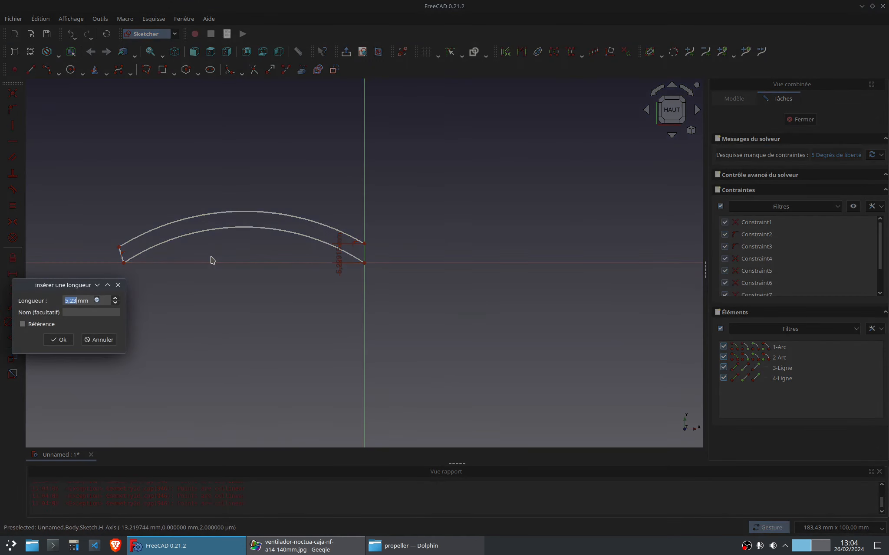
{"action": "type", "text": "1"}
{"action": "key", "text": "Return"}
Make the far end line equal in length to the 1 mm line and constrain it vertical.
{"action": "scroll", "coordinate": [312, 258], "scroll_direction": "up", "scroll_amount": 5}
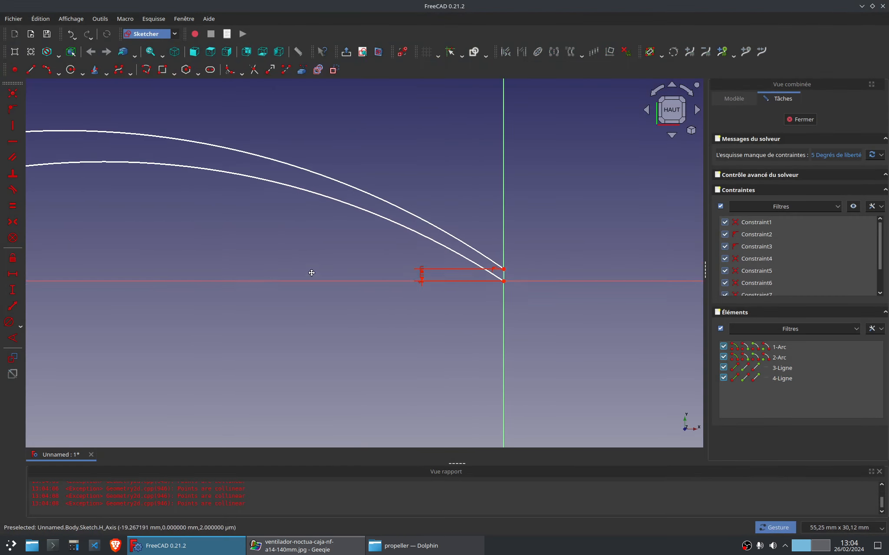
{"action": "left_click", "coordinate": [589, 270]}
{"action": "right_click_drag", "start_coordinate": [238, 244], "coordinate": [588, 242]}
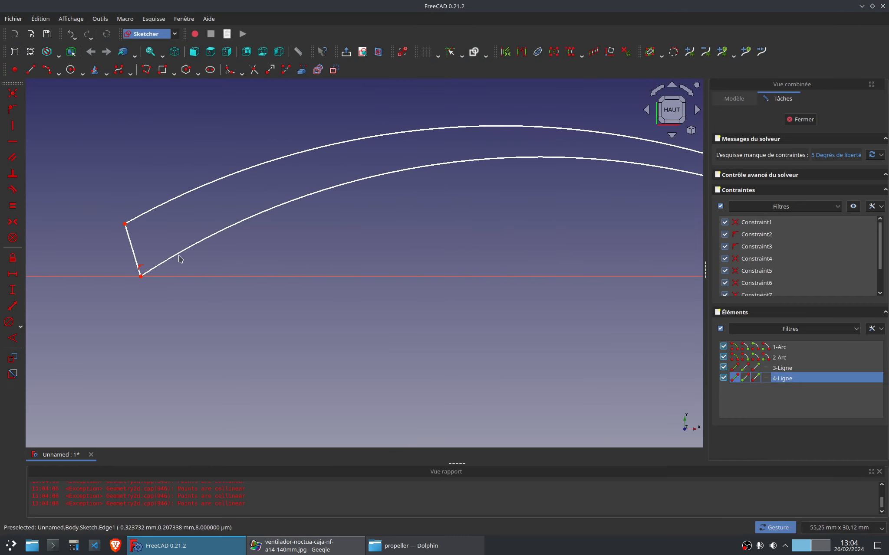
{"action": "left_click", "coordinate": [133, 249]}
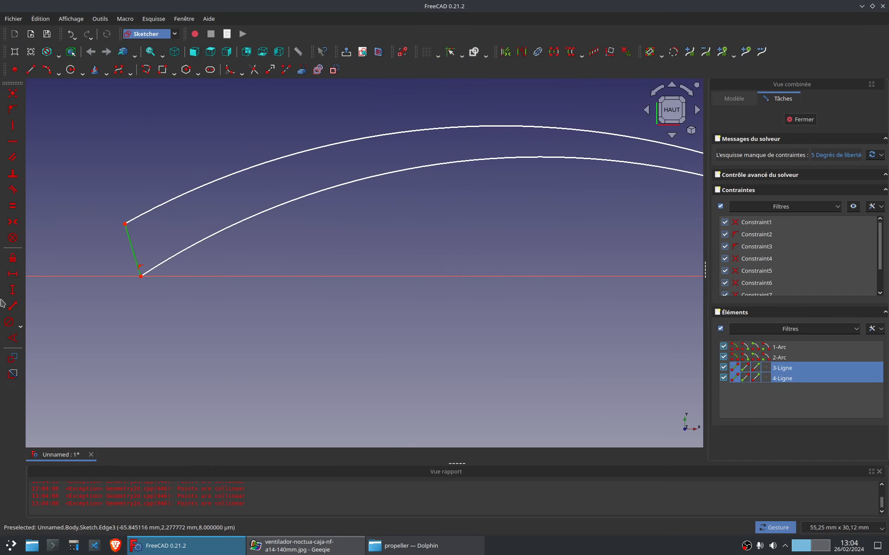
{"action": "left_click", "coordinate": [13, 206]}
{"action": "left_click", "coordinate": [135, 274]}
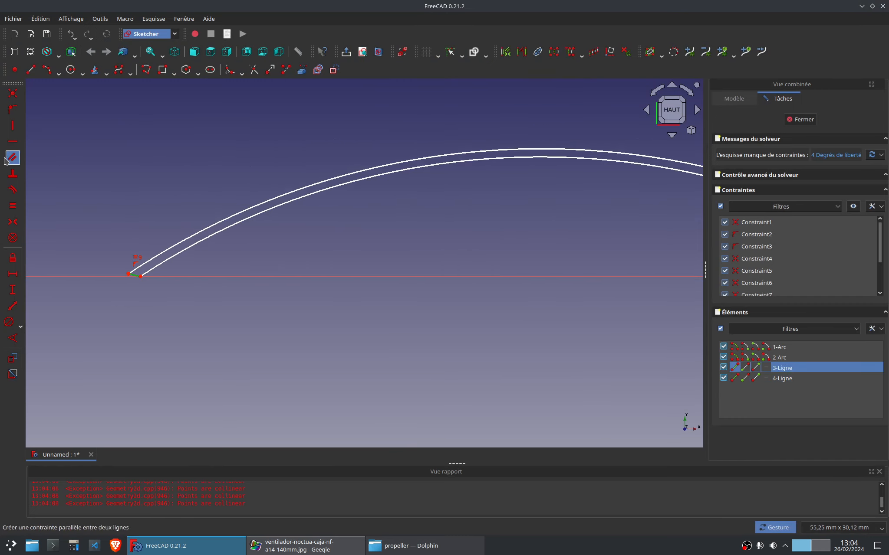
{"action": "left_click", "coordinate": [13, 125]}
{"action": "scroll", "coordinate": [323, 286], "scroll_direction": "down", "scroll_amount": 3}
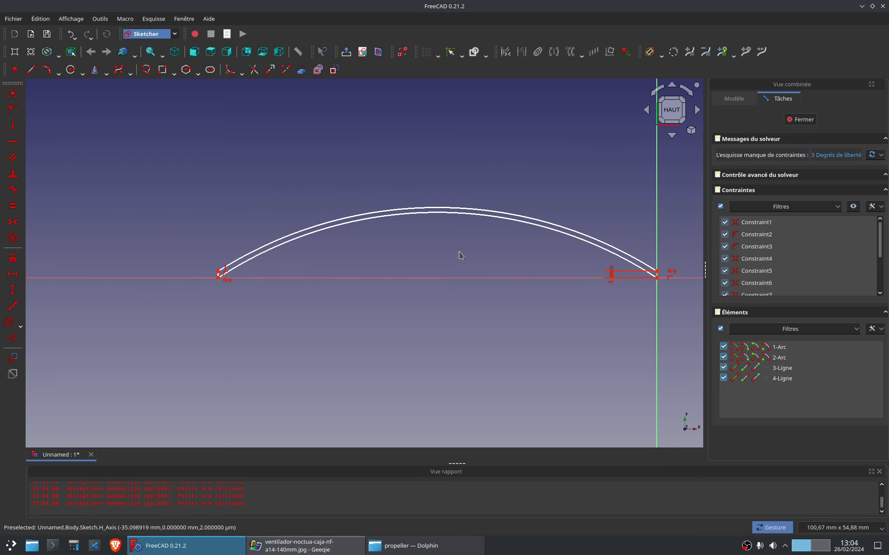
Set the horizontal distance between the lower arc's endpoints to 72 mm and move the dimensions clear of the profile.
{"action": "left_click", "coordinate": [219, 278]}
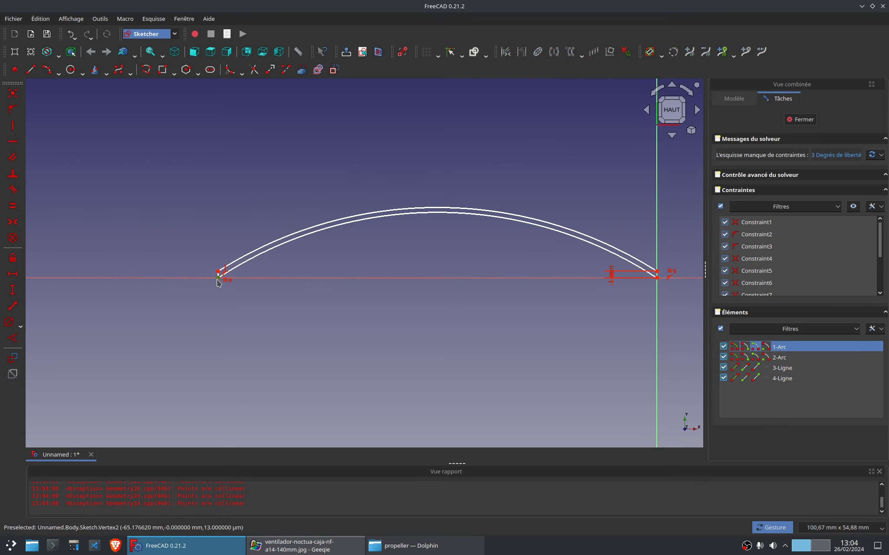
{"action": "left_click", "coordinate": [649, 286]}
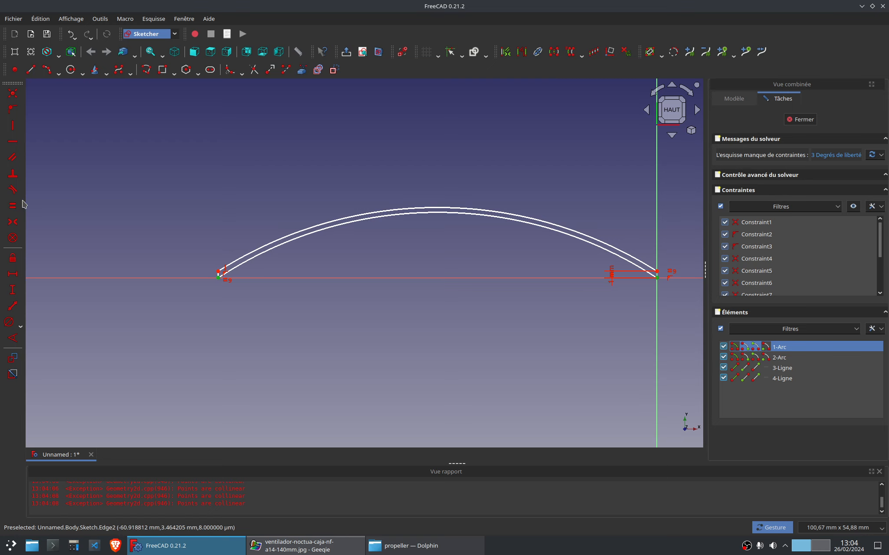
{"action": "left_click", "coordinate": [13, 274]}
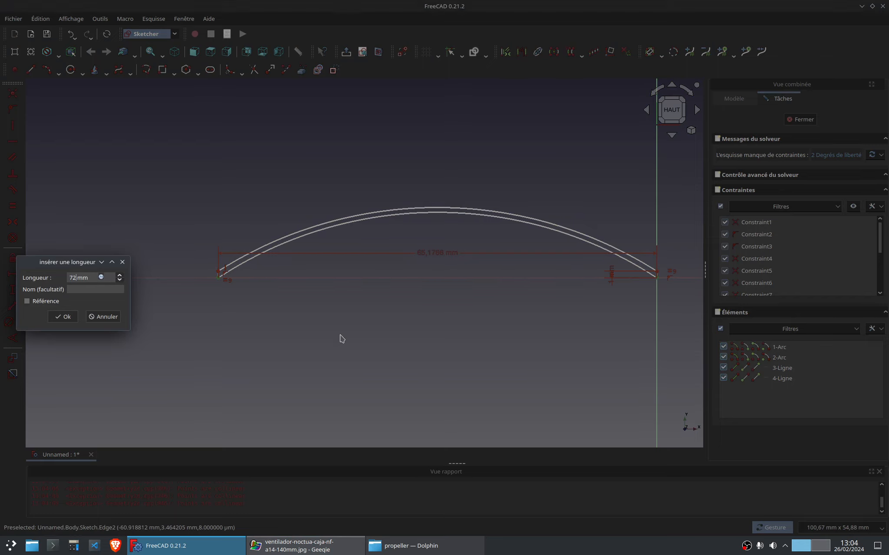
{"action": "key", "text": "Return"}
{"action": "left_click_drag", "start_coordinate": [414, 261], "coordinate": [412, 328]}
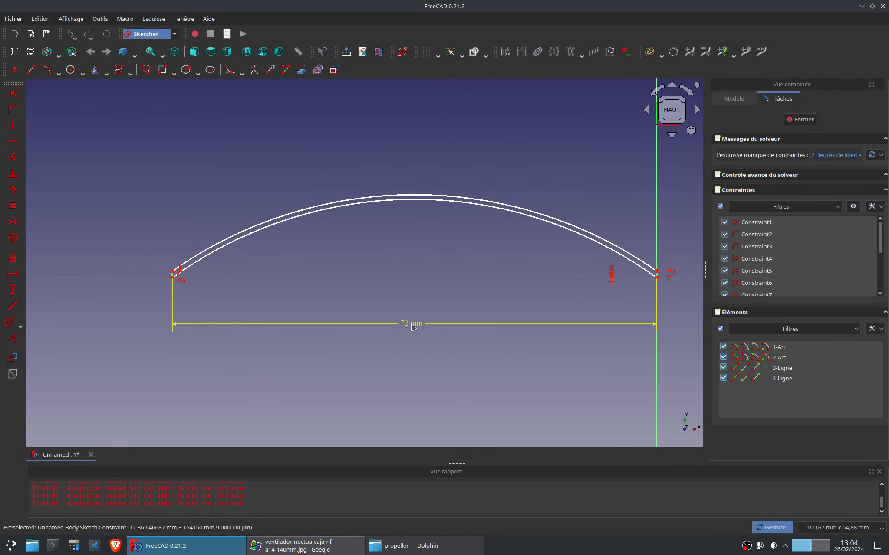
{"action": "left_click_drag", "start_coordinate": [682, 314], "coordinate": [682, 314]}
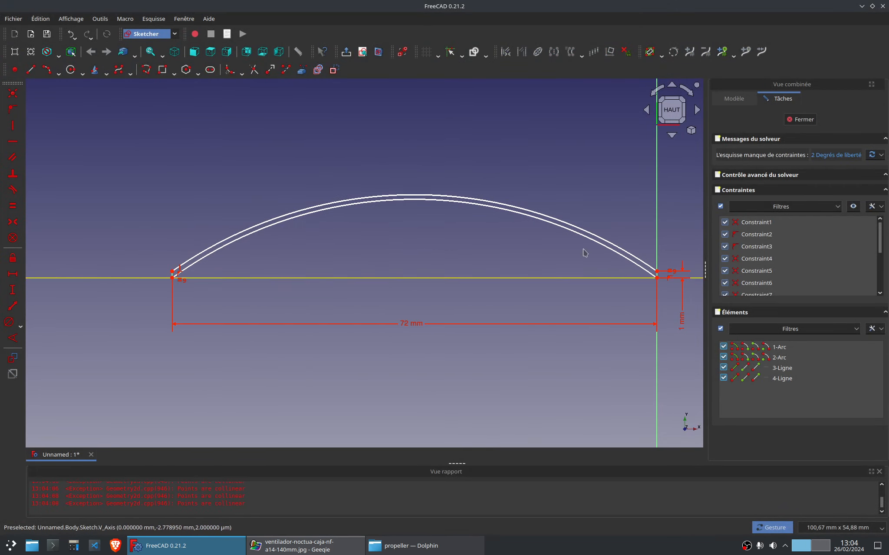
Apply an equality constraint to the upper and lower arcs, adjusting their curvature freehand.
{"action": "left_click_drag", "start_coordinate": [410, 200], "coordinate": [403, 222]}
{"action": "left_click", "coordinate": [402, 222]}
{"action": "left_click", "coordinate": [350, 209]}
{"action": "key", "text": "e"}
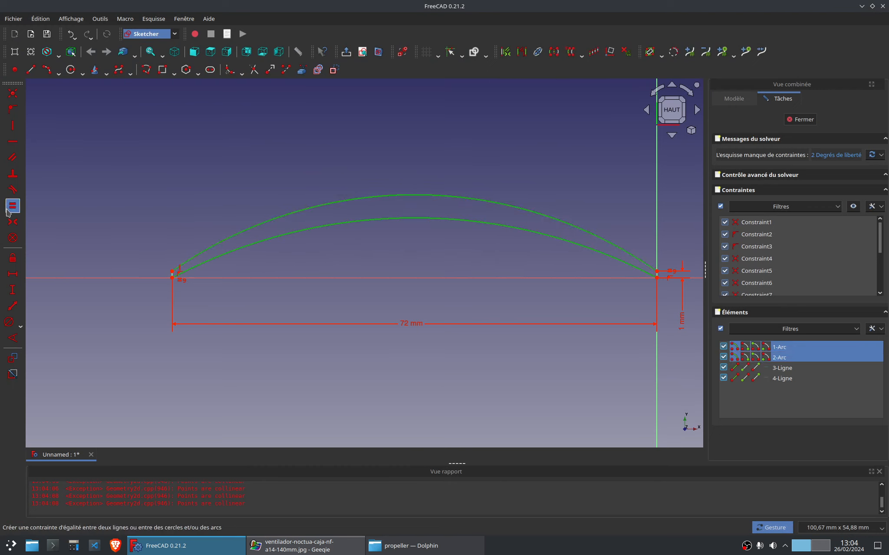
{"action": "left_click_drag", "start_coordinate": [383, 247], "coordinate": [387, 204]}
Constrain the lower arc's diameter to 130 mm, reposition its dimension, and close the sketch.
{"action": "left_click", "coordinate": [393, 204]}
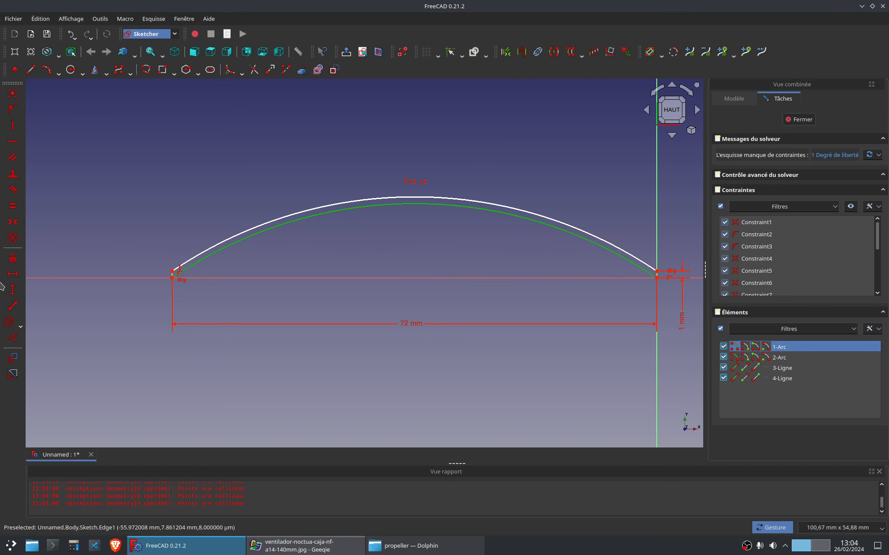
{"action": "left_click", "coordinate": [9, 321]}
{"action": "type", "text": "13"}
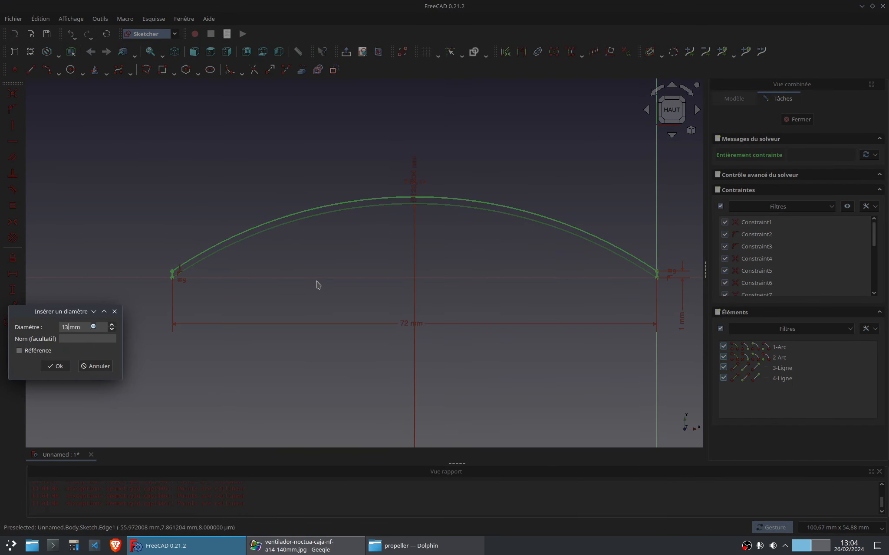
{"action": "type", "text": "0"}
{"action": "key", "text": "Return"}
{"action": "left_click_drag", "start_coordinate": [415, 171], "coordinate": [468, 164]}
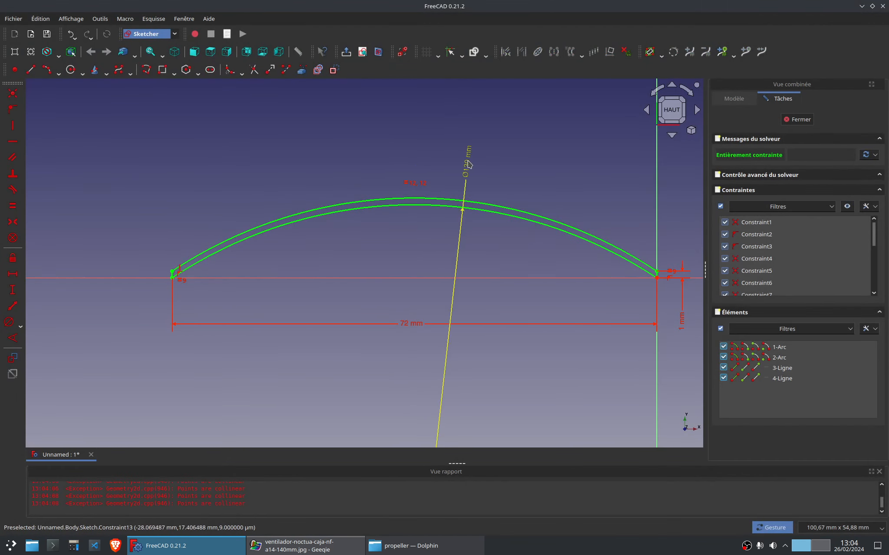
{"action": "left_click_drag", "start_coordinate": [459, 461], "coordinate": [460, 516]}
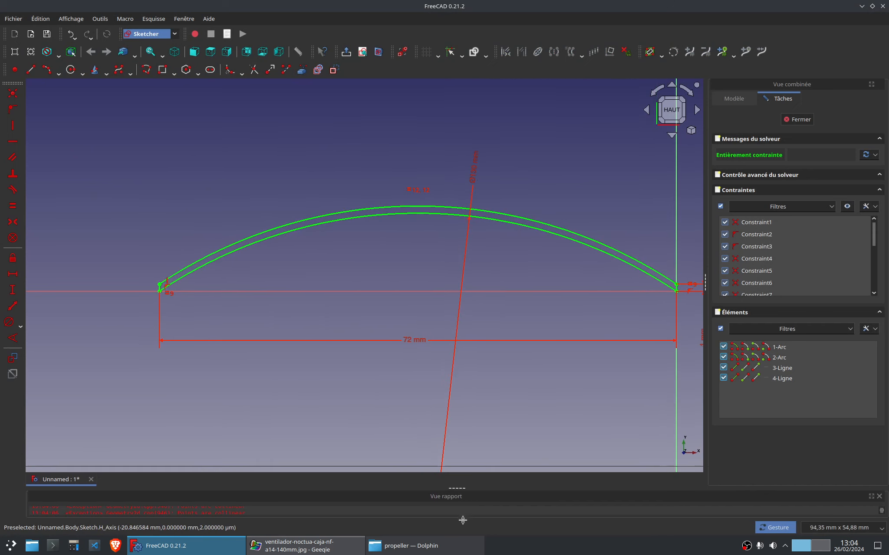
{"action": "left_click", "coordinate": [797, 119]}
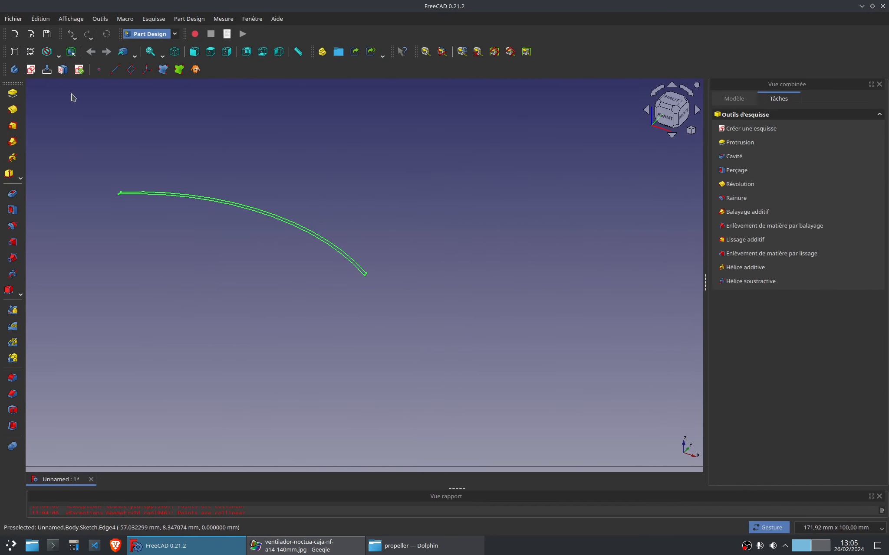
Start a second sketch on the XY plane and draw a three-point arc from the origin to a point below the first profile's far end.
{"action": "left_click", "coordinate": [30, 69]}
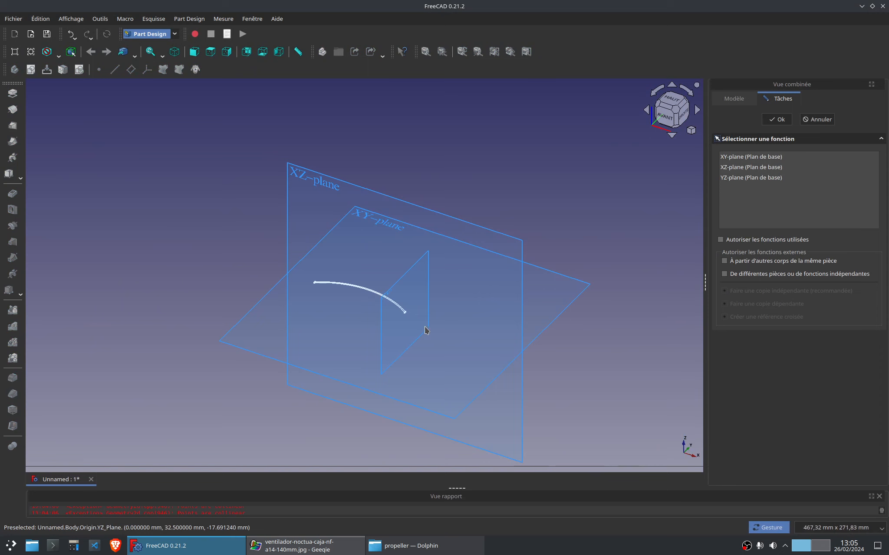
{"action": "left_click", "coordinate": [380, 225]}
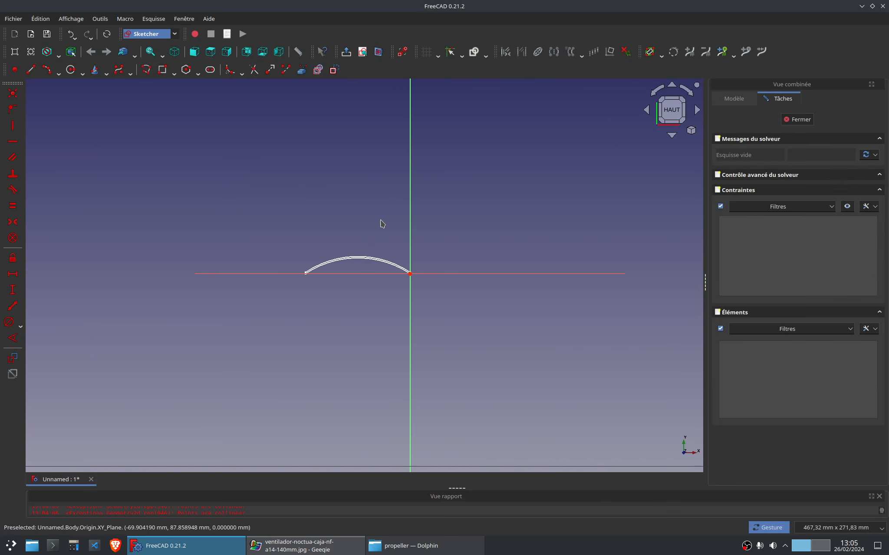
{"action": "left_click", "coordinate": [46, 69]}
{"action": "left_click", "coordinate": [410, 274]}
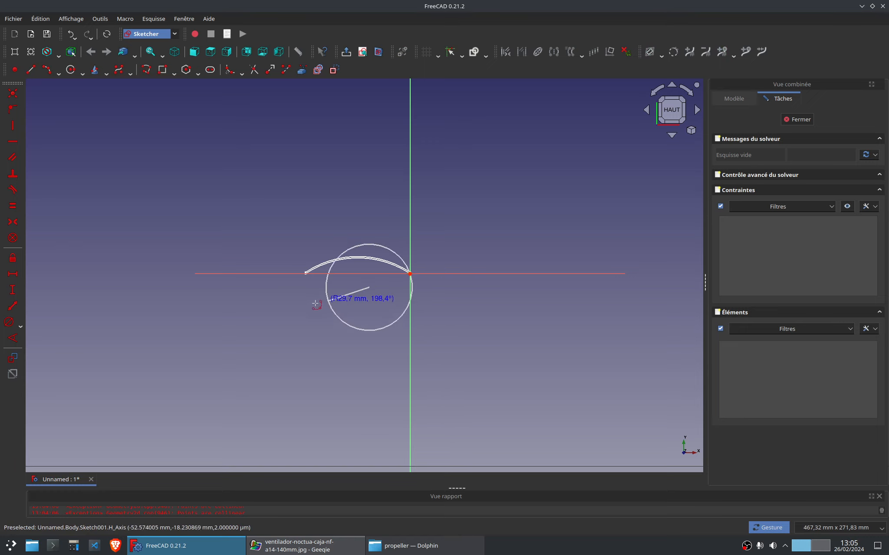
{"action": "left_click", "coordinate": [305, 332]}
{"action": "left_click", "coordinate": [304, 330]}
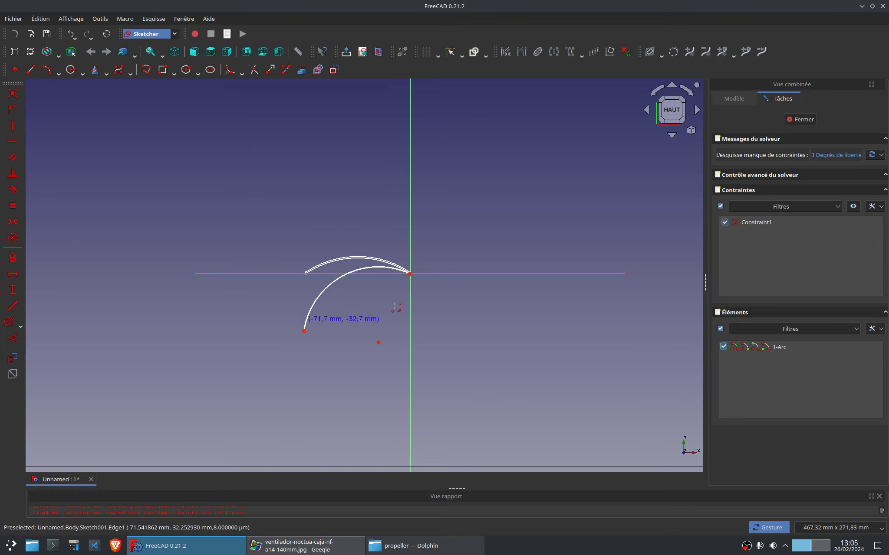
Draw a second three-point arc from the origin to a point beside the first arc's far end and check the fan reference photo.
{"action": "left_click", "coordinate": [410, 274]}
{"action": "left_click", "coordinate": [314, 337]}
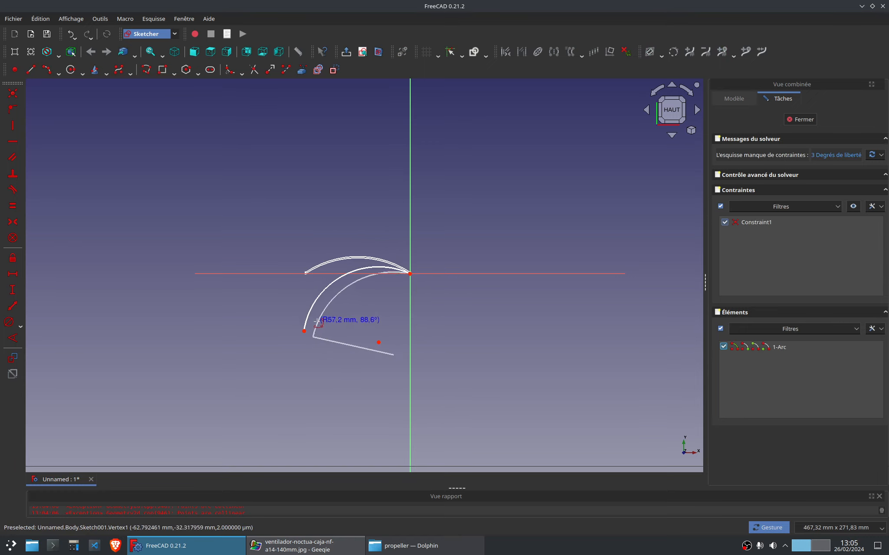
{"action": "left_click", "coordinate": [319, 325]}
{"action": "scroll", "coordinate": [350, 320], "scroll_direction": "up", "scroll_amount": 3}
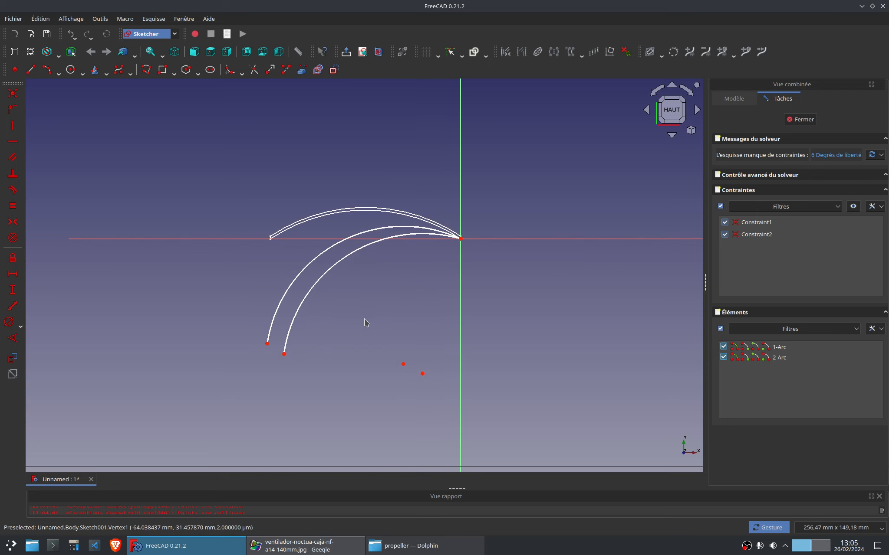
{"action": "left_click", "coordinate": [282, 546]}
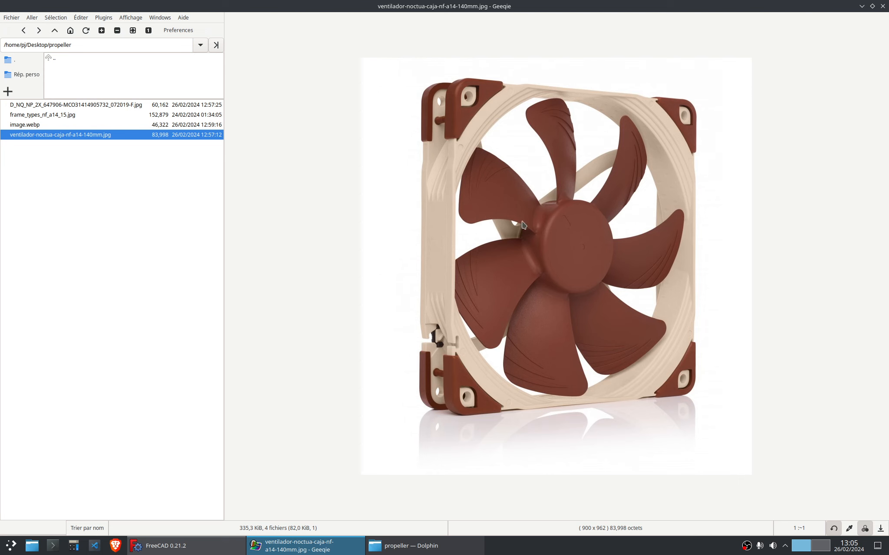
{"action": "key", "text": "alt+Tab"}
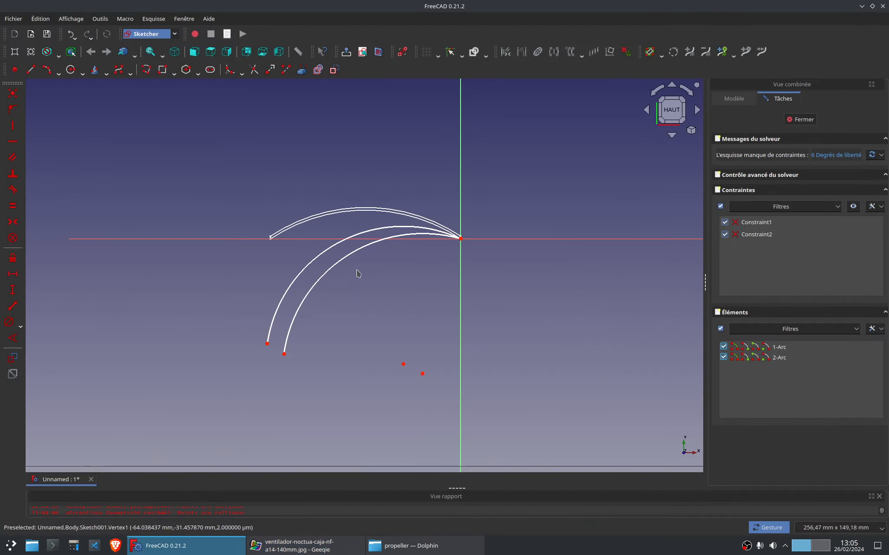
Join the far ends of the two arcs with a line, constrain it vertical, and inspect the profile at the origin.
{"action": "key", "text": "g"}
{"action": "key", "text": "l"}
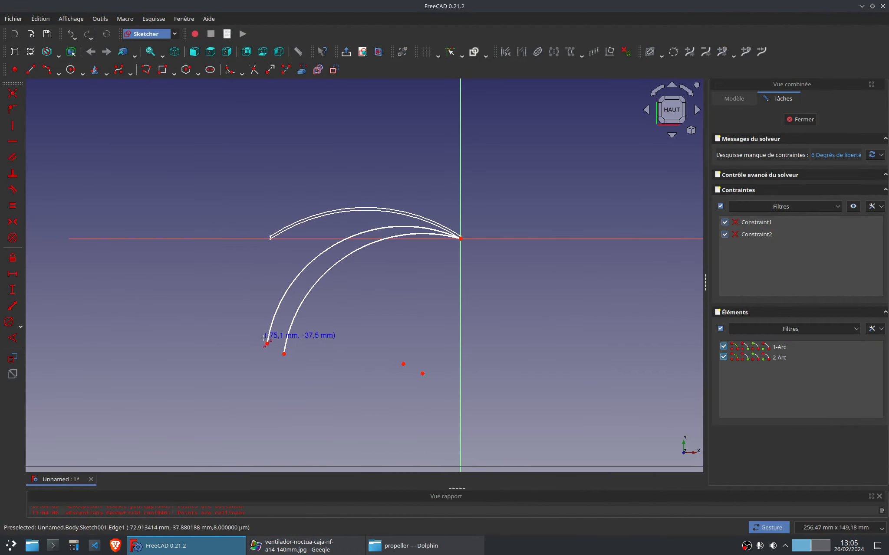
{"action": "left_click", "coordinate": [267, 344]}
{"action": "left_click", "coordinate": [284, 354]}
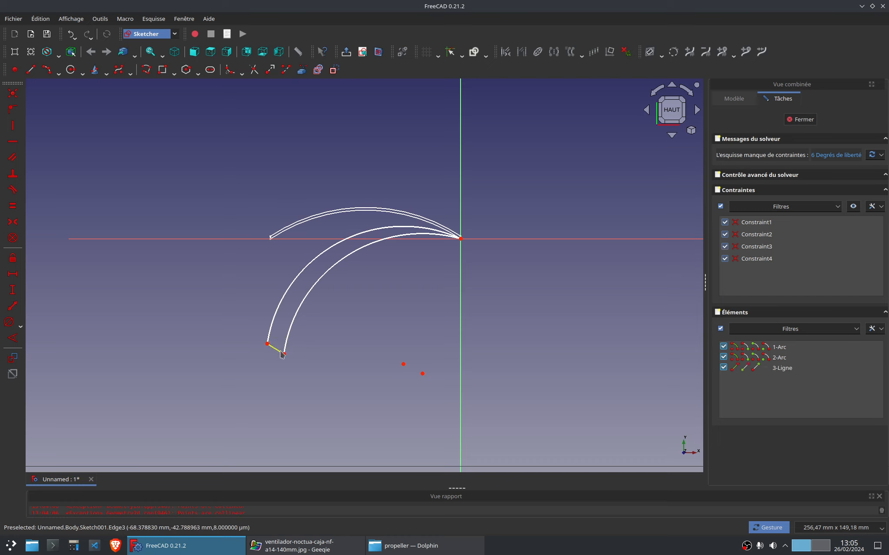
{"action": "left_click", "coordinate": [12, 125]}
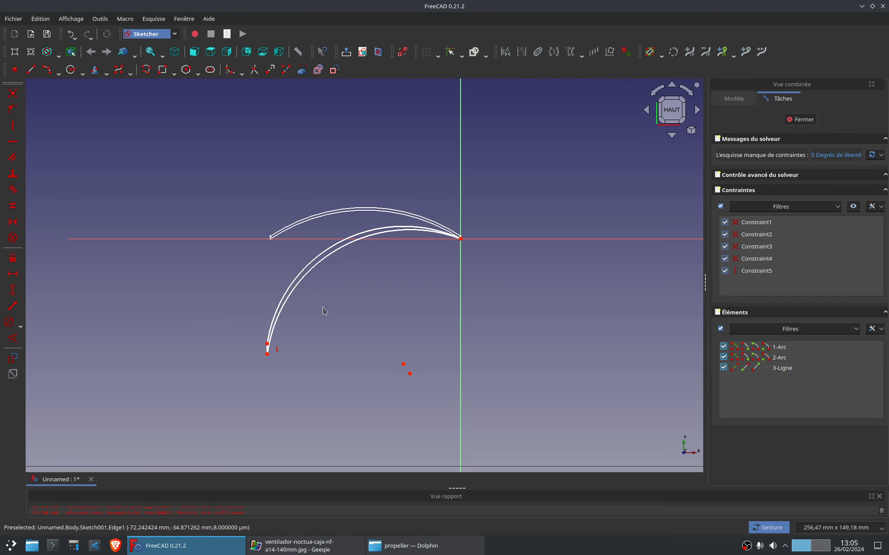
{"action": "scroll", "coordinate": [460, 240], "scroll_direction": "up", "scroll_amount": 5}
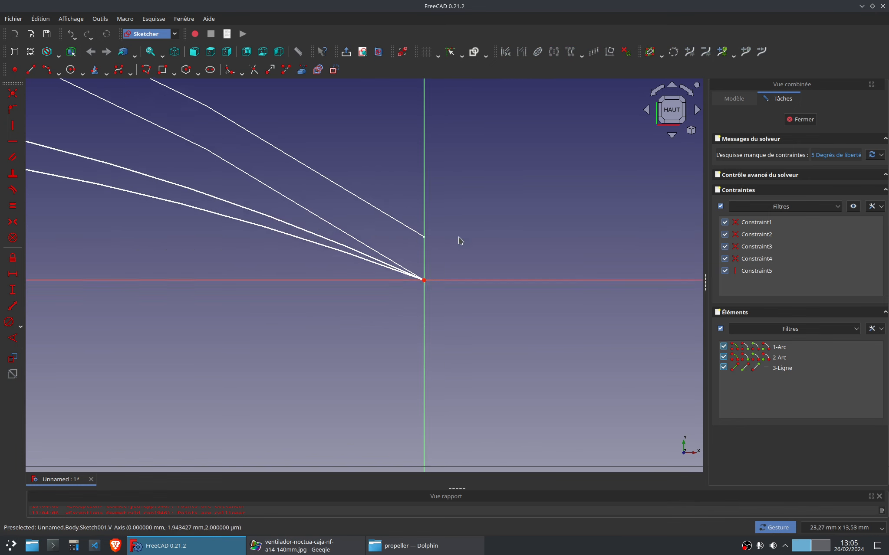
{"action": "scroll", "coordinate": [460, 240], "scroll_direction": "up", "scroll_amount": 4}
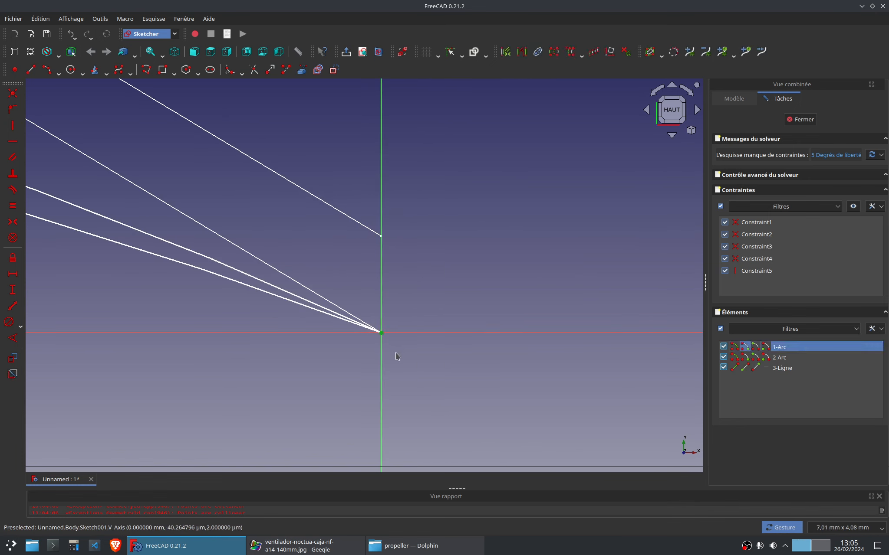
Undo the vertical constraint, the joining line and the second arc, keeping only the first arc.
{"action": "key", "text": "ctrl+z"}
{"action": "scroll", "coordinate": [244, 366], "scroll_direction": "down", "scroll_amount": 5}
{"action": "key", "text": "ctrl+z"}
{"action": "key", "text": "ctrl+z"}
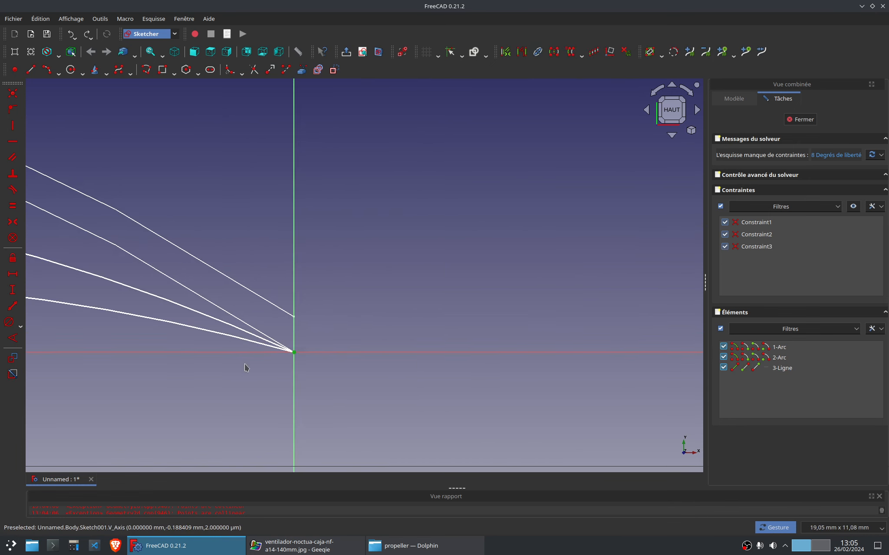
{"action": "key", "text": "ctrl+z"}
{"action": "key", "text": "ctrl+z"}
{"action": "key", "text": "ctrl+z"}
Draw a three-point arc from the vertical axis, about 3.5 mm below the origin, to a point just below the first arc's far end.
{"action": "scroll", "coordinate": [245, 364], "scroll_direction": "down", "scroll_amount": 4}
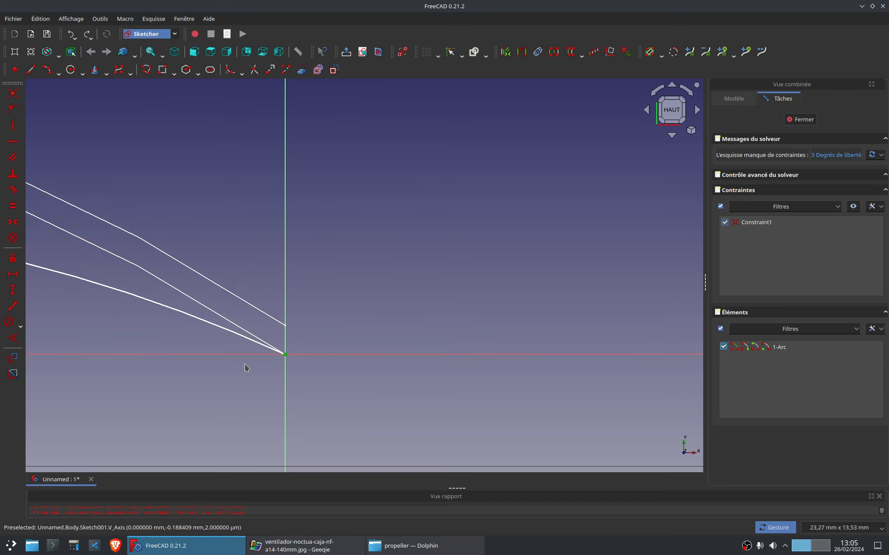
{"action": "right_click_drag", "start_coordinate": [245, 364], "coordinate": [614, 290]}
{"action": "scroll", "coordinate": [460, 296], "scroll_direction": "down", "scroll_amount": 4}
{"action": "right_click_drag", "start_coordinate": [285, 416], "coordinate": [306, 245]}
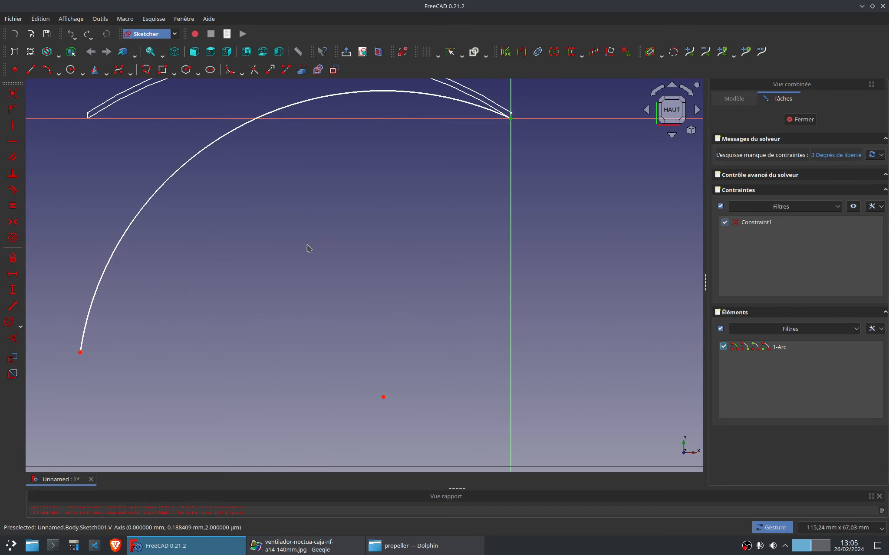
{"action": "left_click", "coordinate": [47, 71]}
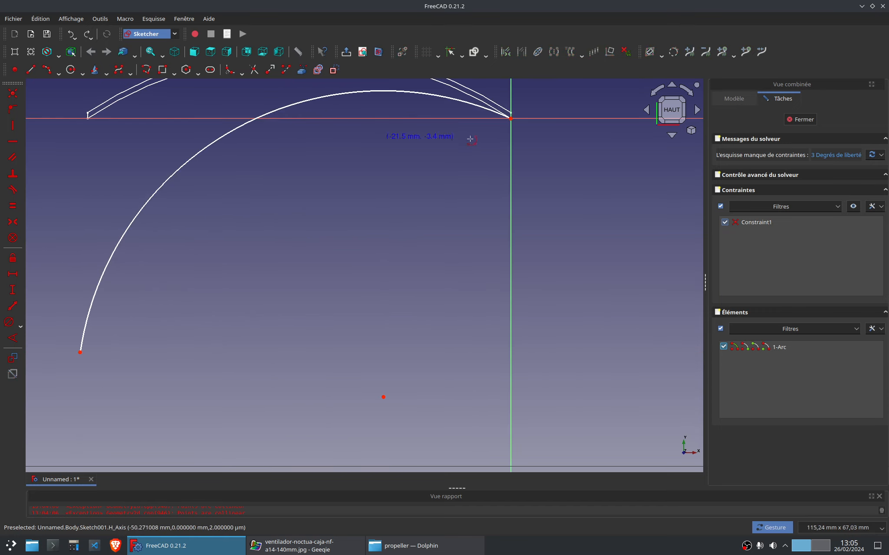
{"action": "left_click", "coordinate": [510, 138]}
{"action": "left_click", "coordinate": [85, 381]}
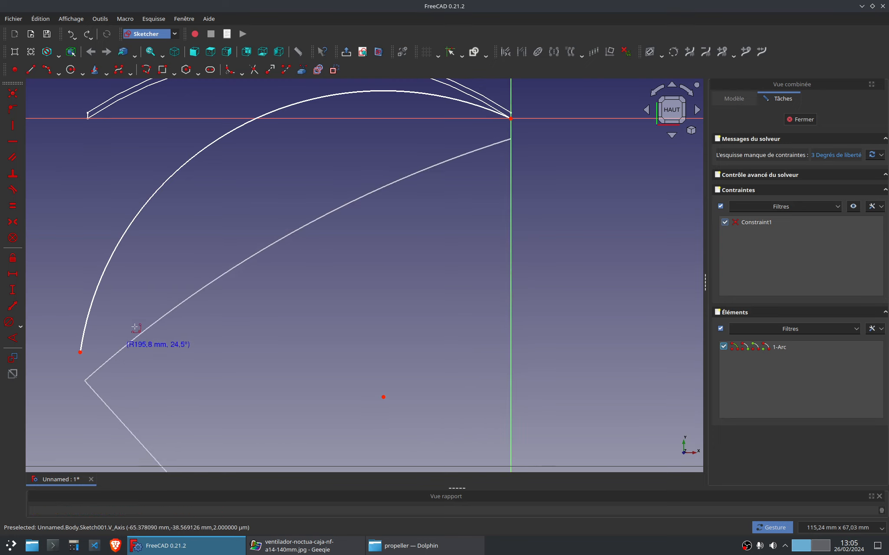
{"action": "left_click", "coordinate": [143, 280]}
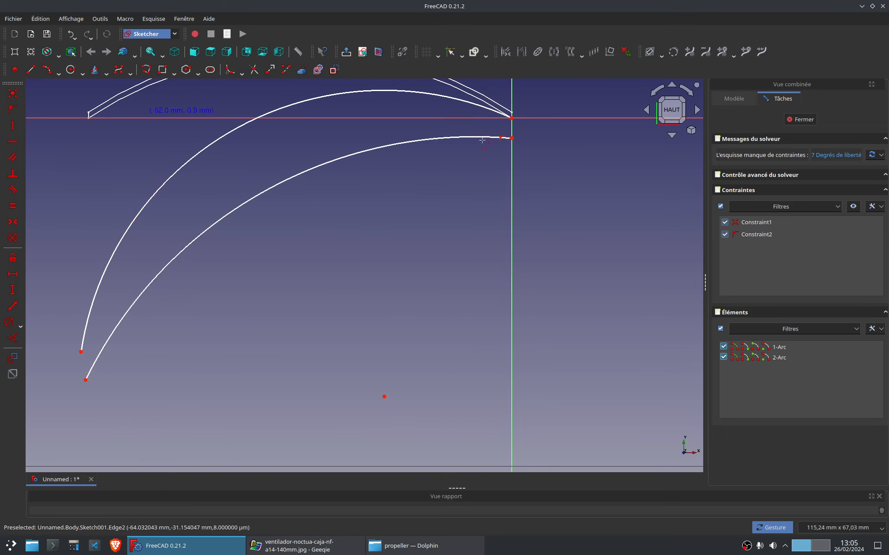
Close the profile with a line joining the arcs at each end and constrain the far line vertical.
{"action": "left_click", "coordinate": [511, 118]}
{"action": "left_click", "coordinate": [512, 138]}
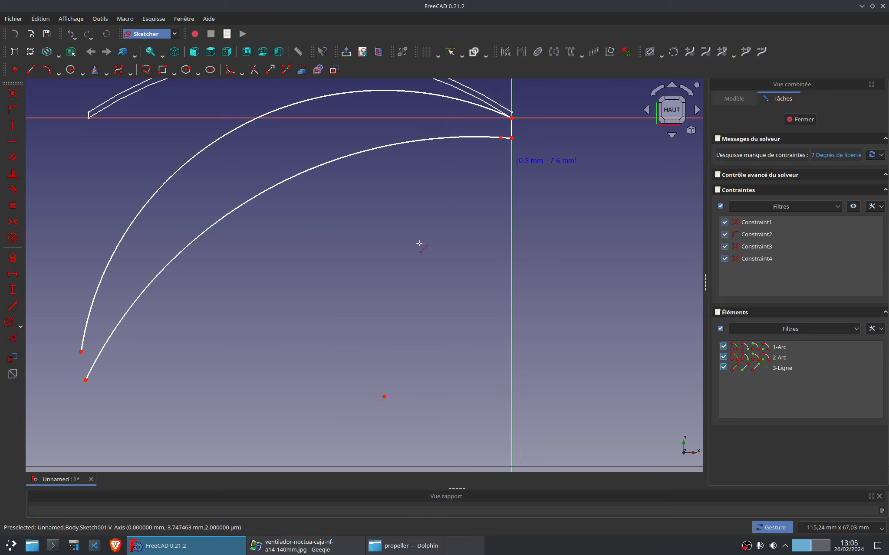
{"action": "left_click", "coordinate": [81, 352]}
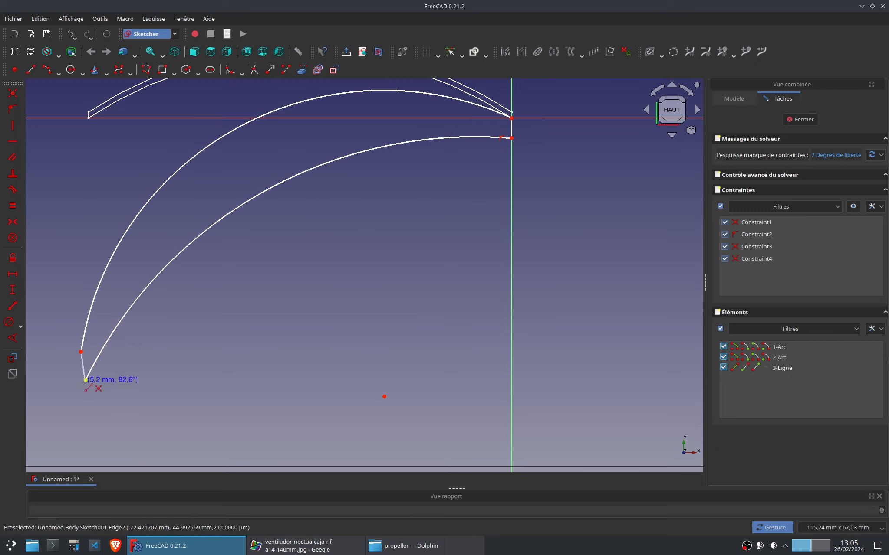
{"action": "left_click", "coordinate": [85, 380]}
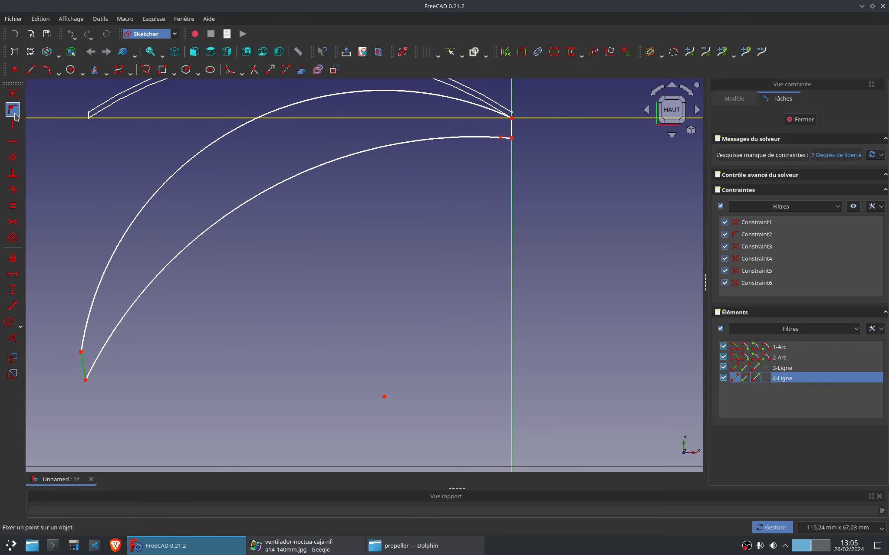
{"action": "key", "text": "v"}
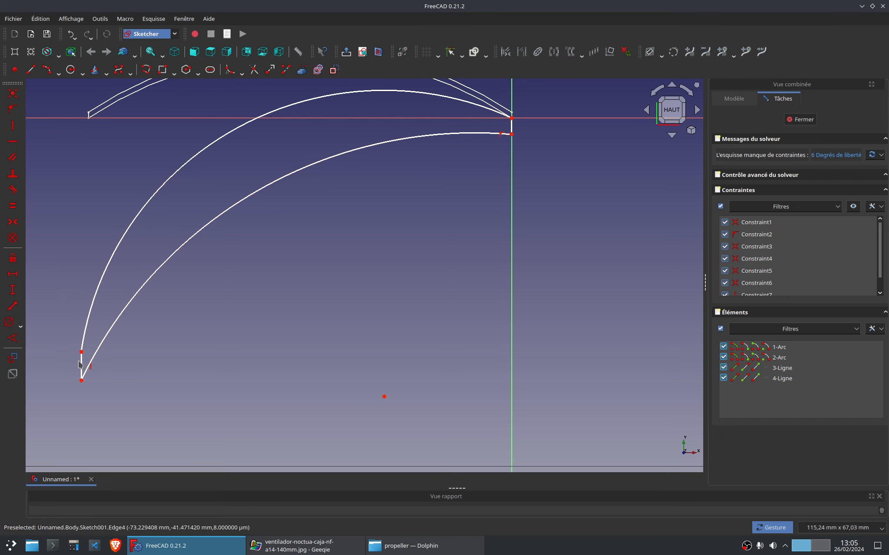
Set the length of both closing lines to 1 mm and move the dimension at the origin clear of the profile.
{"action": "left_click", "coordinate": [81, 362]}
{"action": "type", "text": "1"}
{"action": "key", "text": "Return"}
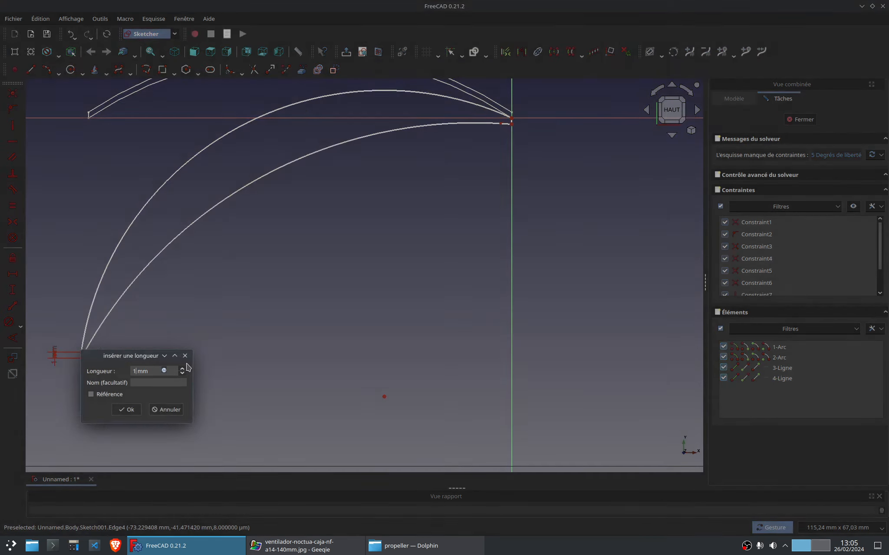
{"action": "scroll", "coordinate": [514, 118], "scroll_direction": "up", "scroll_amount": 7}
{"action": "left_click", "coordinate": [508, 130]}
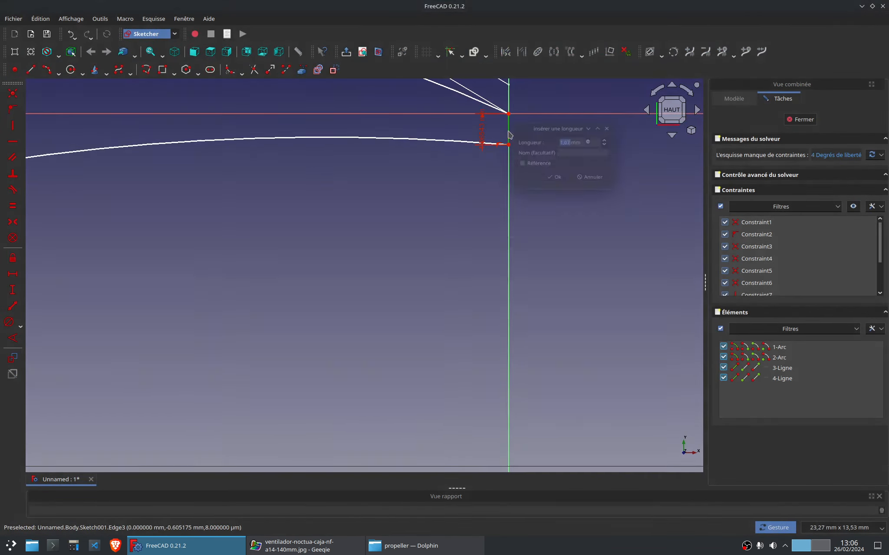
{"action": "key", "text": "Return"}
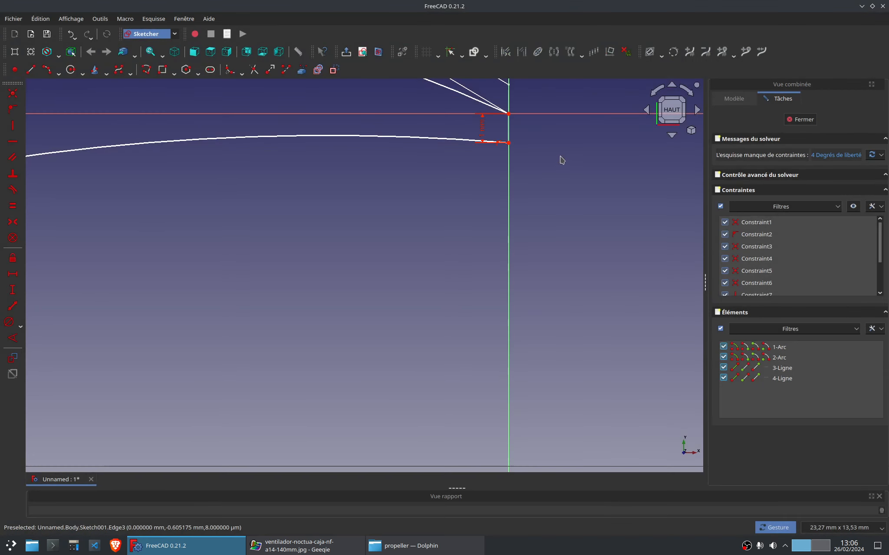
{"action": "left_click_drag", "start_coordinate": [482, 129], "coordinate": [570, 189]}
{"action": "scroll", "coordinate": [352, 214], "scroll_direction": "down", "scroll_amount": 10}
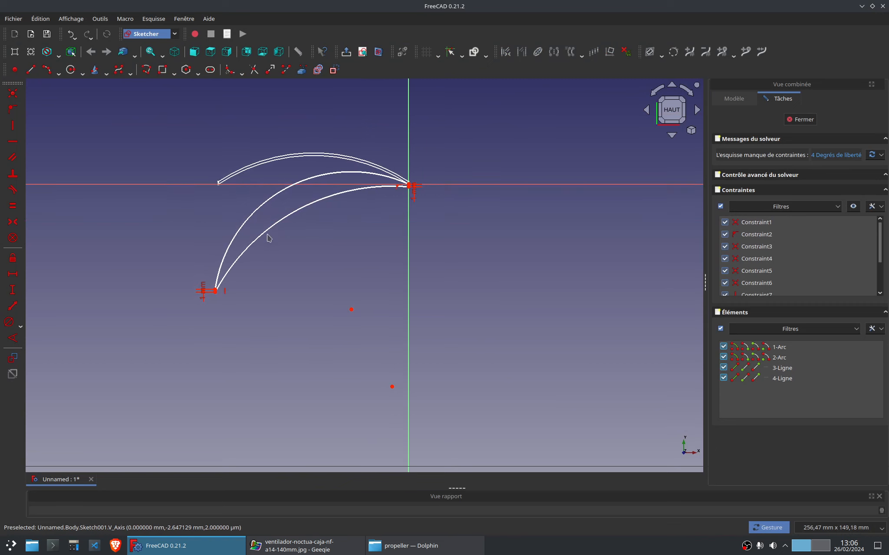
Make the two arcs equal and set the horizontal distance between the lower arc's endpoints to 72 mm.
{"action": "left_click", "coordinate": [273, 230]}
{"action": "left_click", "coordinate": [218, 222]}
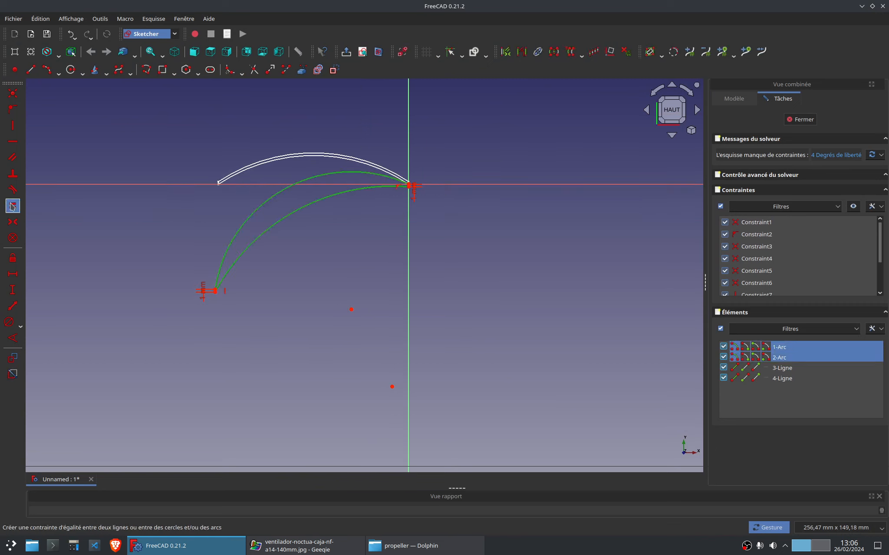
{"action": "key", "text": "e"}
{"action": "left_click", "coordinate": [215, 293]}
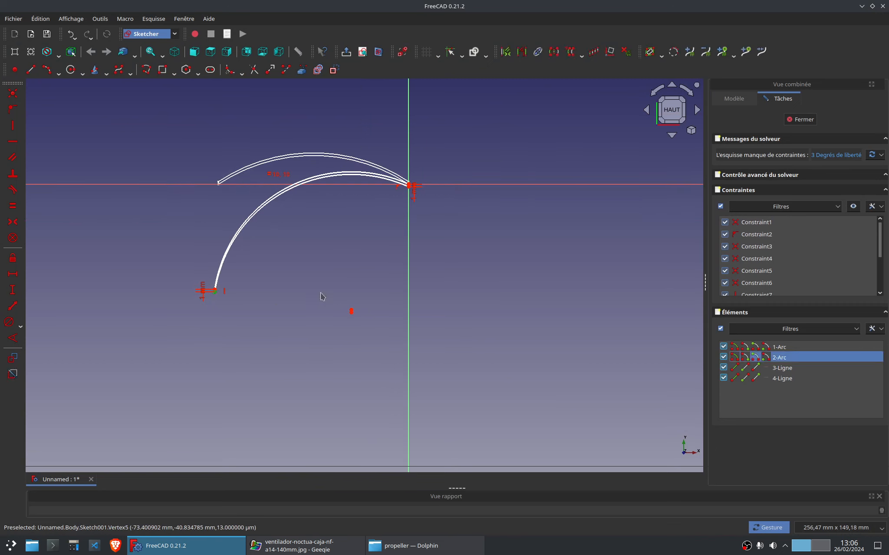
{"action": "left_click", "coordinate": [13, 290]}
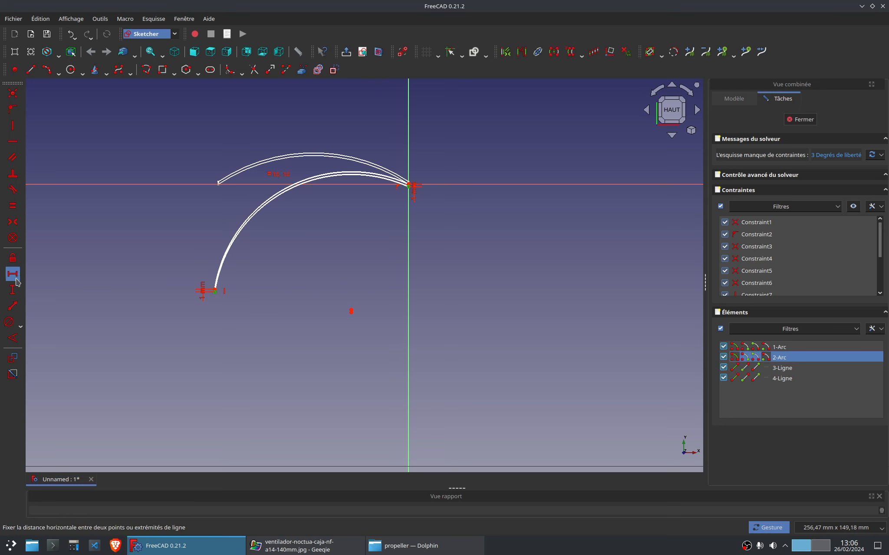
{"action": "key", "text": "Return"}
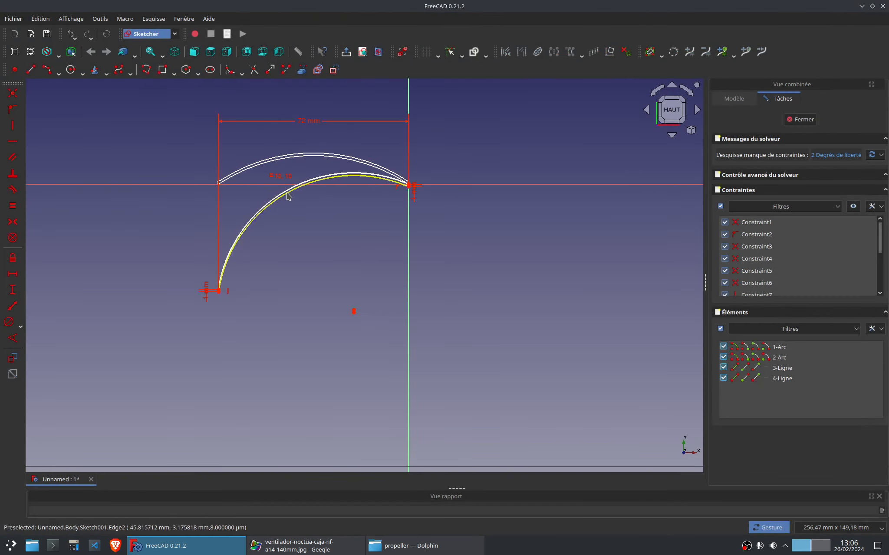
Set the vertical distance from the origin to the lower arc's far endpoint to 40 mm and move the dimension clear of the profile.
{"action": "mouse_move", "coordinate": [287, 196]}
{"action": "left_mouse_down"}
{"action": "mouse_move", "coordinate": [309, 209]}
{"action": "mouse_move", "coordinate": [297, 190]}
{"action": "mouse_move", "coordinate": [219, 283]}
{"action": "left_mouse_up"}
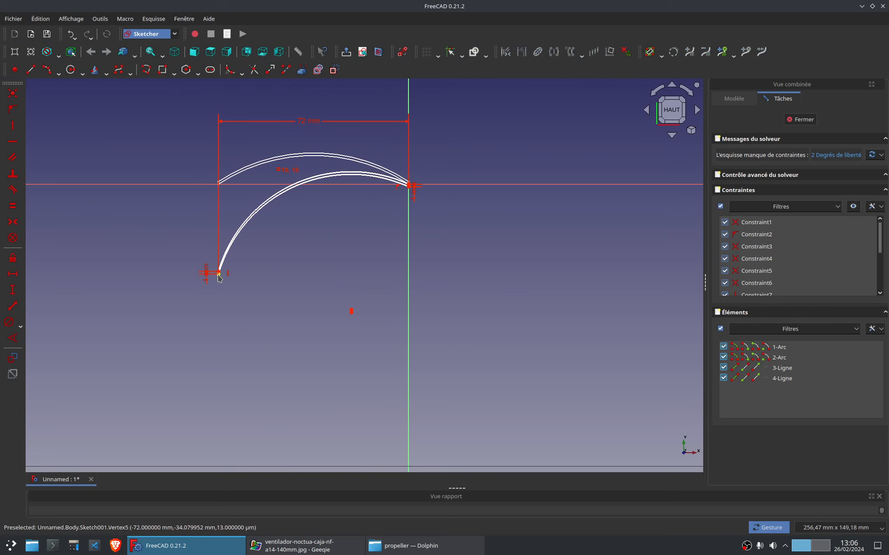
{"action": "scroll", "coordinate": [219, 282], "scroll_direction": "up", "scroll_amount": 6}
{"action": "left_click", "coordinate": [223, 266]}
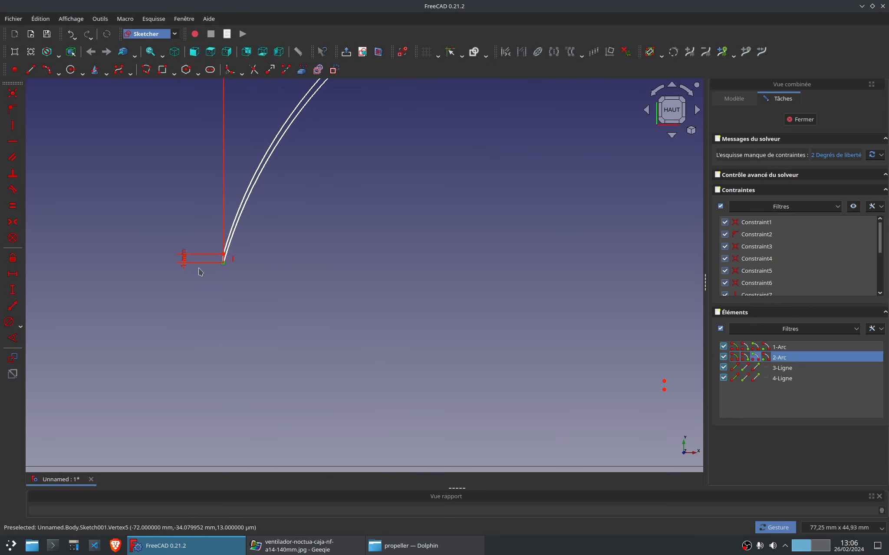
{"action": "left_click", "coordinate": [12, 290]}
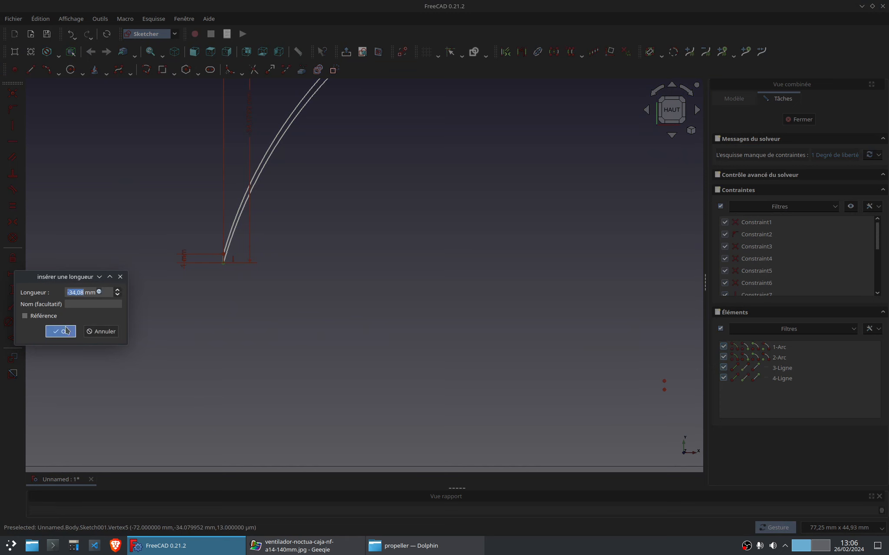
{"action": "type", "text": "40"}
{"action": "key", "text": "Return"}
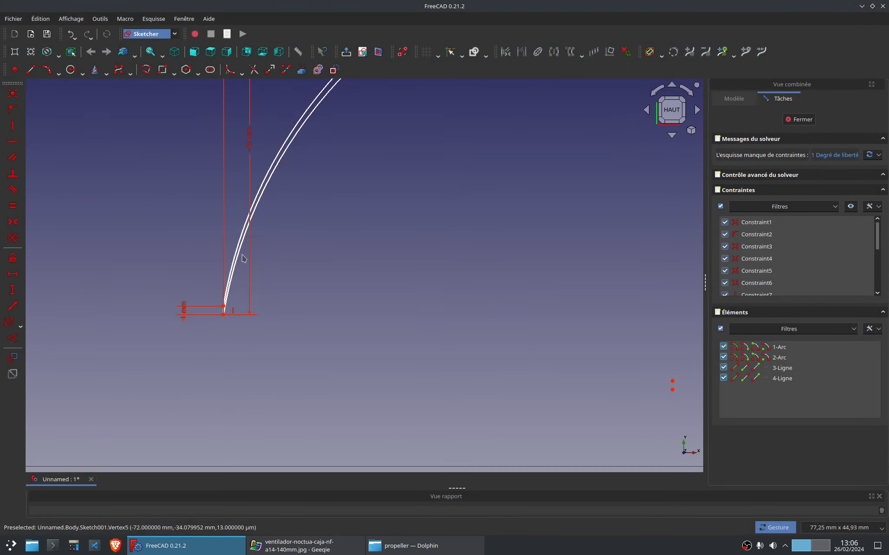
{"action": "left_click_drag", "start_coordinate": [274, 205], "coordinate": [189, 204]}
Adjust the arcs' curvature freehand and constrain the lower arc's diameter, trying 120 mm and settling on 140 mm.
{"action": "mouse_move", "coordinate": [343, 158]}
{"action": "left_mouse_down"}
{"action": "mouse_move", "coordinate": [363, 180]}
{"action": "mouse_move", "coordinate": [343, 175]}
{"action": "left_mouse_up"}
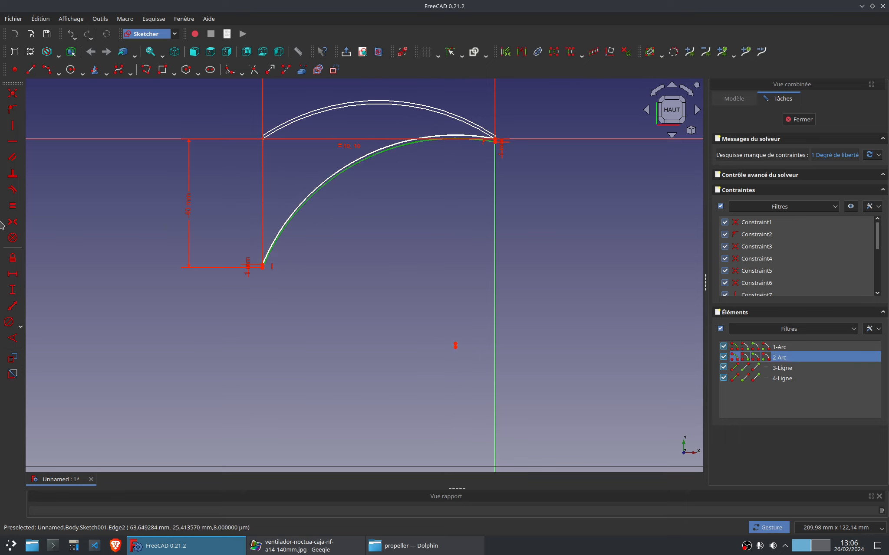
{"action": "left_click", "coordinate": [9, 321]}
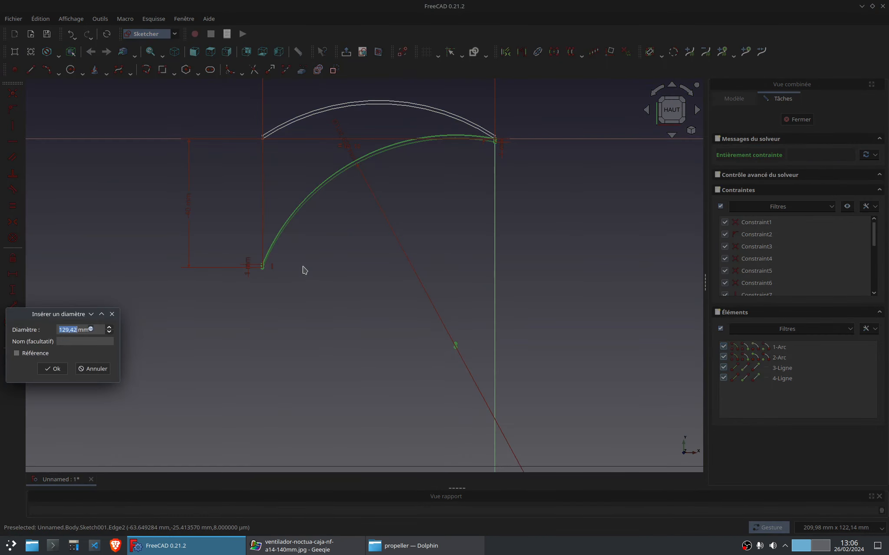
{"action": "key", "text": "Return"}
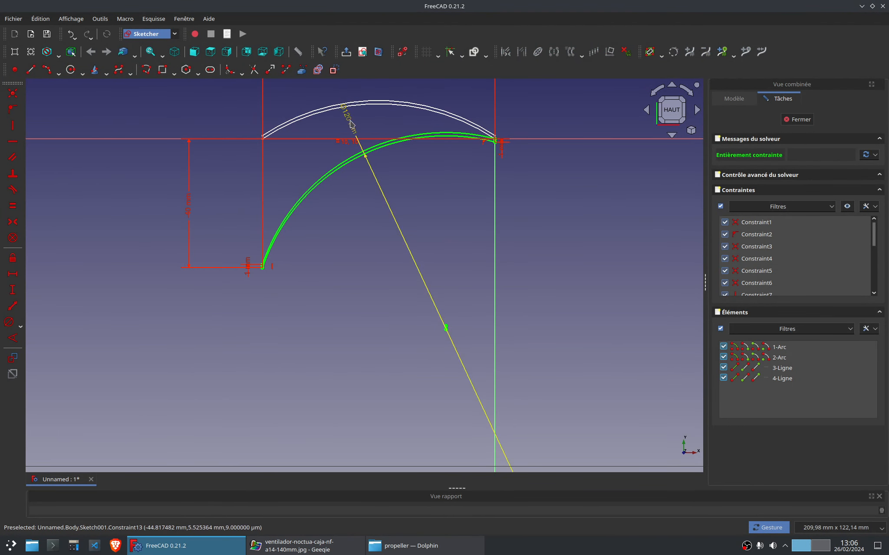
{"action": "double_click", "coordinate": [351, 124]}
{"action": "type", "text": "140"}
{"action": "key", "text": "Return"}
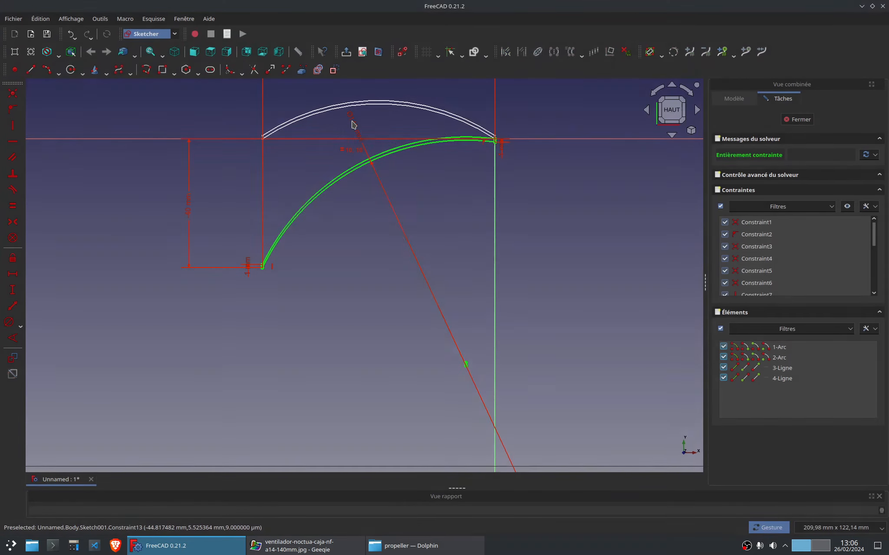
Close the second blade profile sketch and offset its attachment position 10 mm along Z above the first profile.
{"action": "left_click", "coordinate": [799, 119]}
{"action": "mouse_move", "coordinate": [419, 237]}
{"action": "left_mouse_down"}
{"action": "mouse_move", "coordinate": [412, 199]}
{"action": "mouse_move", "coordinate": [393, 266]}
{"action": "mouse_move", "coordinate": [391, 254]}
{"action": "left_mouse_up"}
{"action": "left_click", "coordinate": [737, 99]}
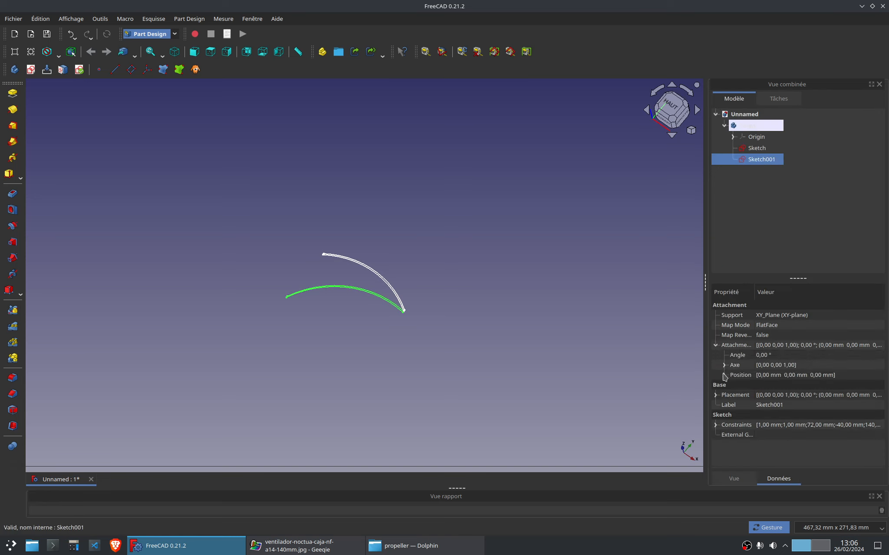
{"action": "left_click", "coordinate": [724, 375]}
{"action": "left_click", "coordinate": [784, 405]}
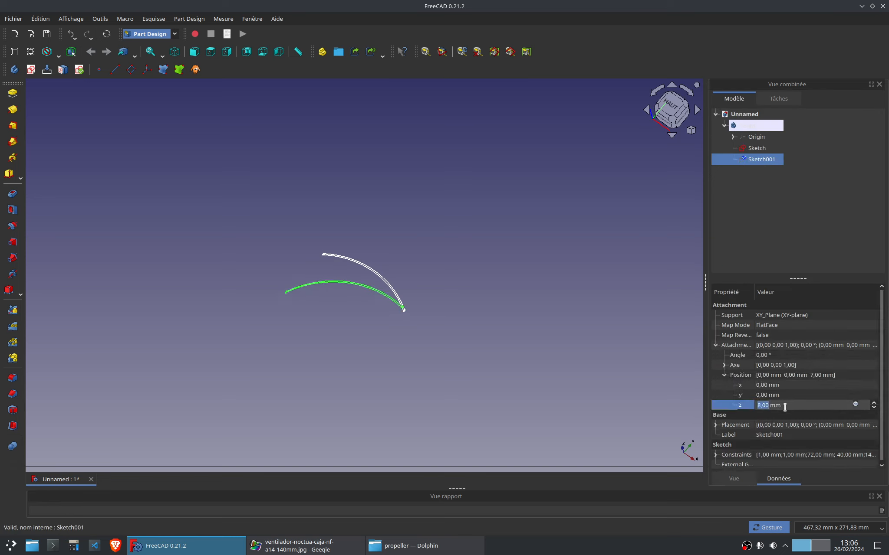
{"action": "left_click", "coordinate": [359, 348]}
{"action": "key", "text": "1"}
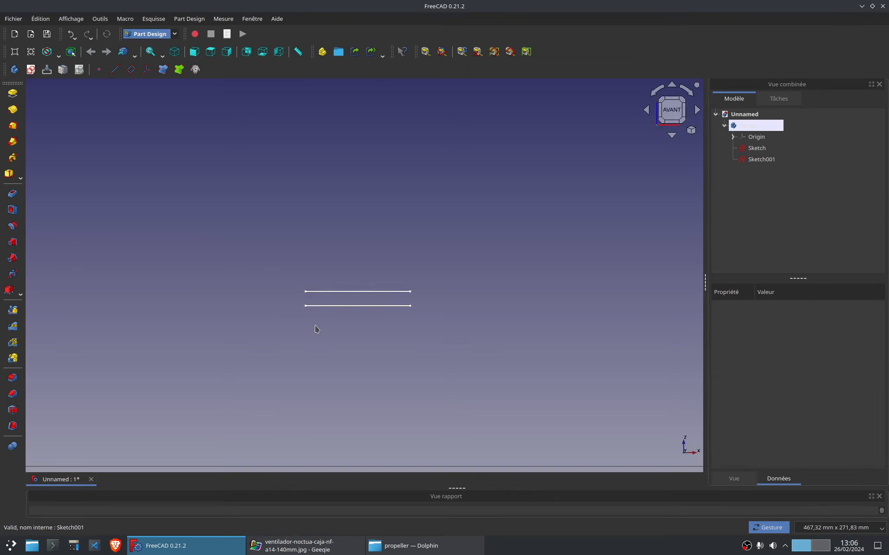
{"action": "mouse_move", "coordinate": [372, 266]}
{"action": "left_mouse_down"}
{"action": "mouse_move", "coordinate": [373, 317]}
{"action": "mouse_move", "coordinate": [299, 377]}
{"action": "mouse_move", "coordinate": [483, 333]}
{"action": "mouse_move", "coordinate": [463, 306]}
{"action": "mouse_move", "coordinate": [456, 337]}
{"action": "left_mouse_up"}
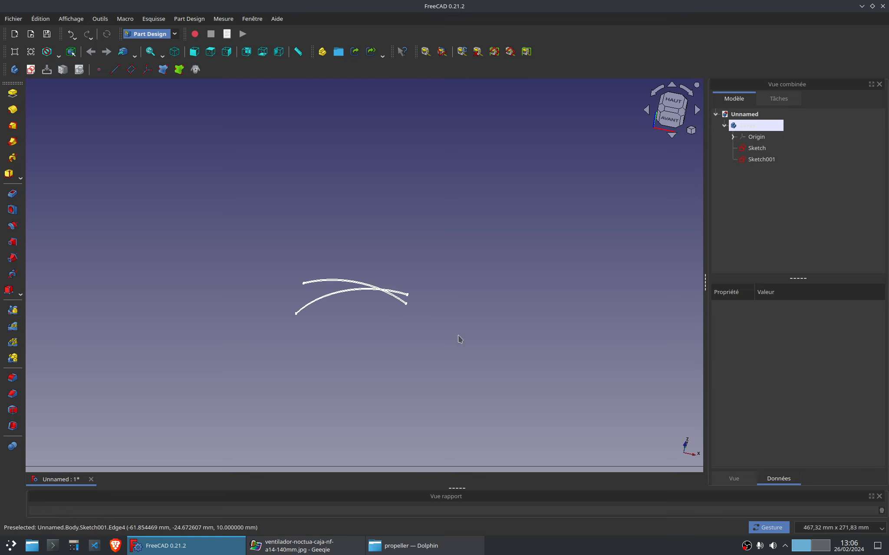
Create an additive loft from the first blade profile sketch to the raised second profile to form the blade.
{"action": "left_click", "coordinate": [767, 149]}
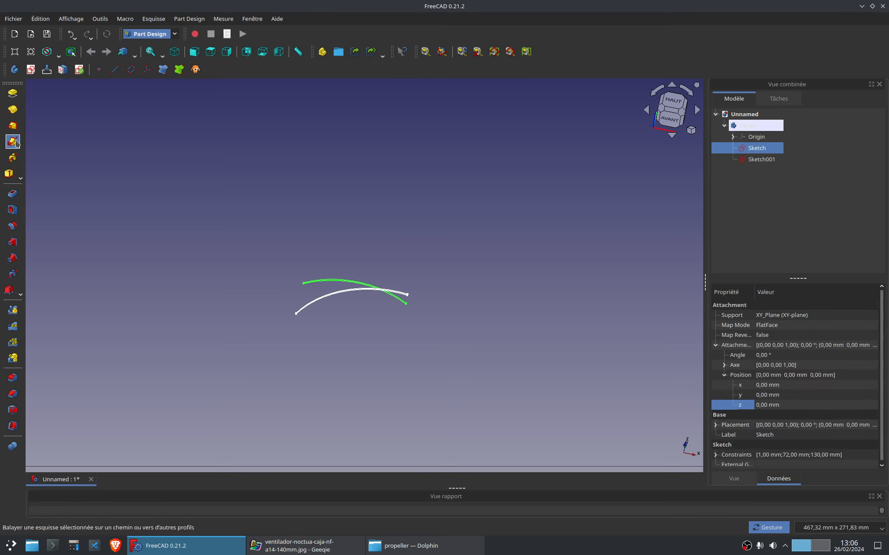
{"action": "left_click", "coordinate": [12, 126]}
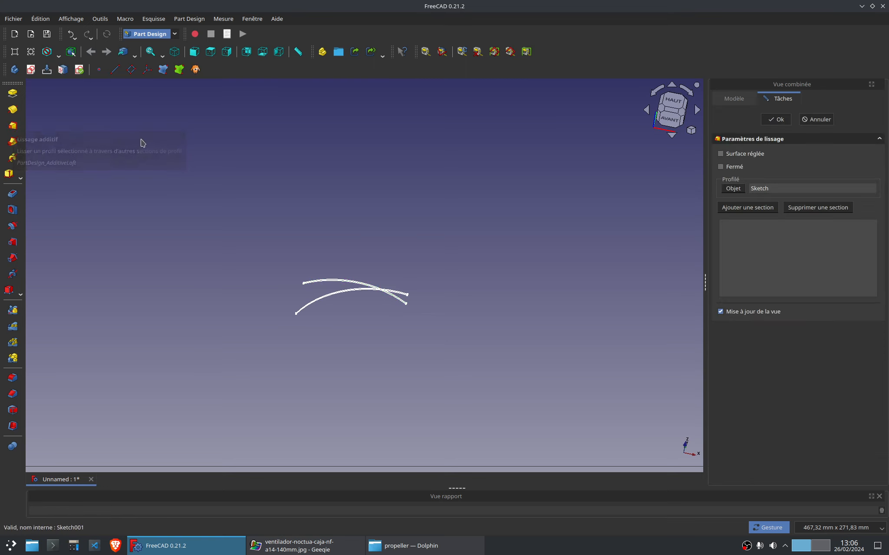
{"action": "left_click", "coordinate": [746, 207]}
{"action": "left_click", "coordinate": [741, 101]}
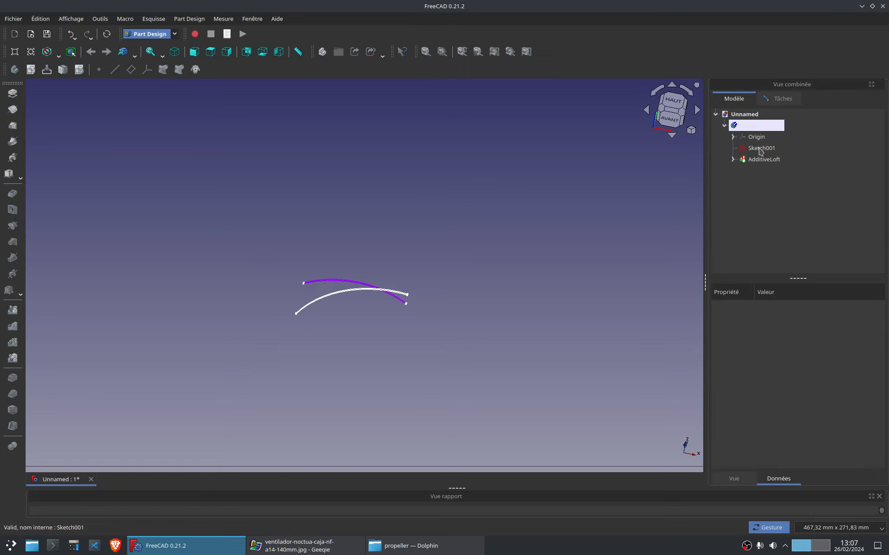
{"action": "left_click", "coordinate": [759, 150]}
{"action": "left_click", "coordinate": [776, 99]}
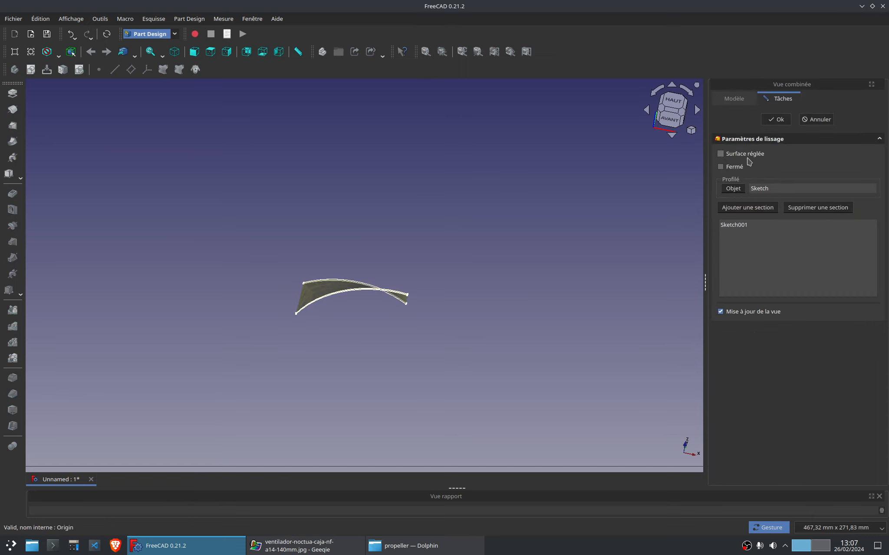
{"action": "left_click", "coordinate": [777, 118]}
{"action": "key", "text": "2"}
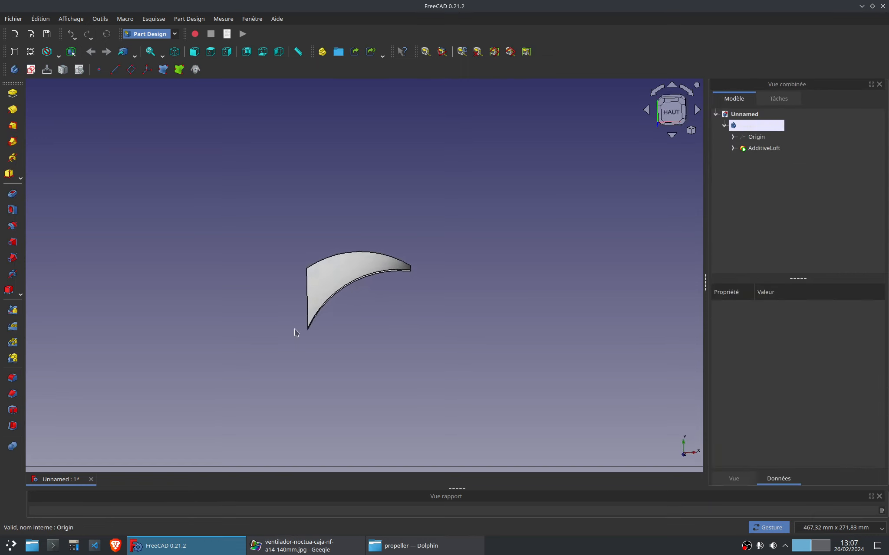
{"action": "key", "text": "1"}
{"action": "key", "text": "2"}
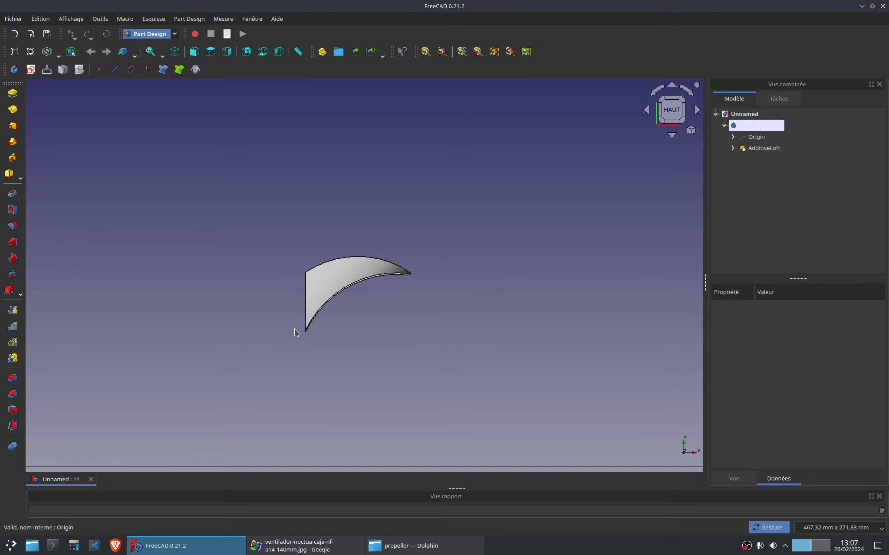
{"action": "key", "text": "1"}
{"action": "key", "text": "2"}
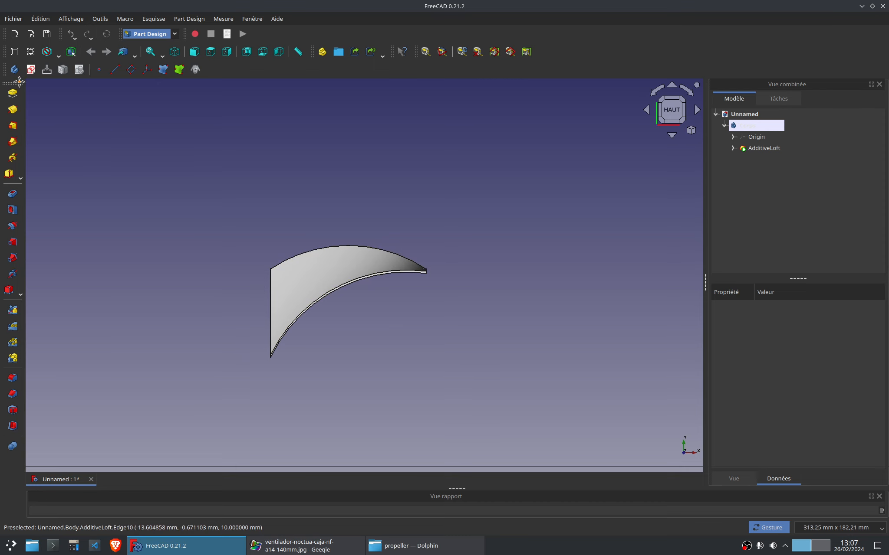
Start a new sketch on the XY plane and draw a circle centred on the origin for the hub.
{"action": "left_click", "coordinate": [30, 70]}
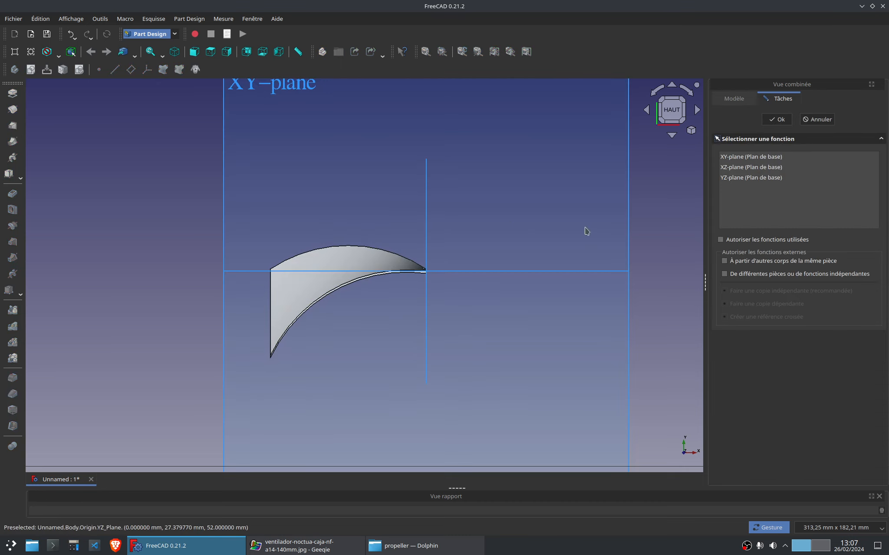
{"action": "left_click", "coordinate": [420, 229]}
{"action": "left_click", "coordinate": [71, 70]}
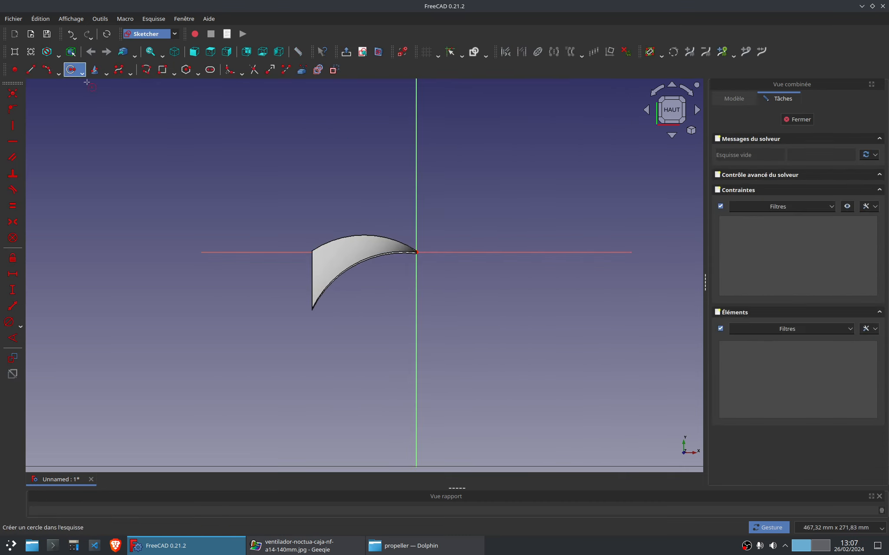
{"action": "left_click", "coordinate": [417, 252]}
{"action": "left_click", "coordinate": [446, 291]}
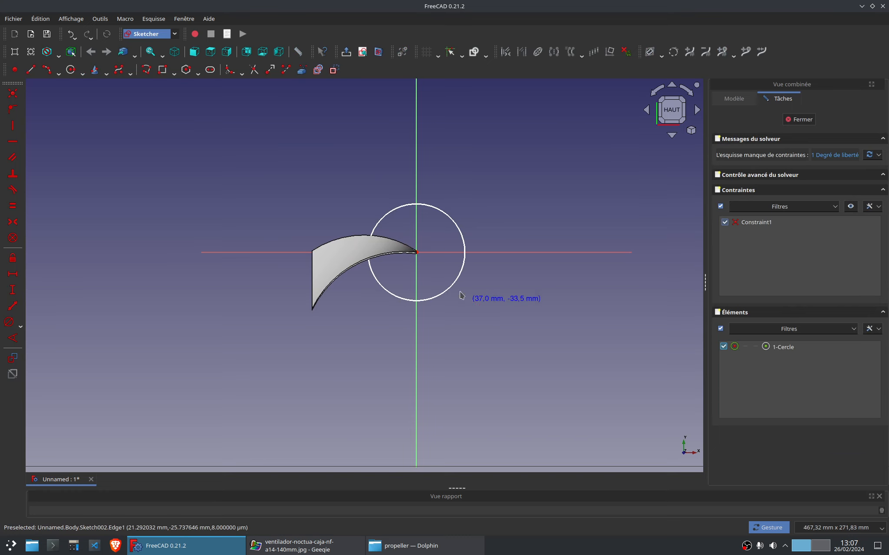
{"action": "right_click", "coordinate": [460, 295]}
Constrain the hub circle's diameter to 30 mm and close the sketch.
{"action": "left_click", "coordinate": [452, 286]}
{"action": "left_click", "coordinate": [13, 307]}
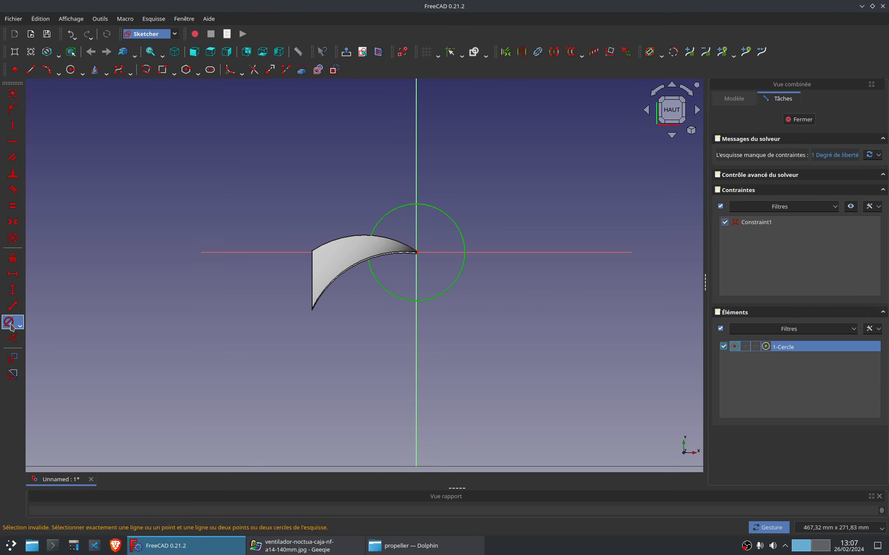
{"action": "left_click", "coordinate": [10, 323]}
{"action": "type", "text": "30"}
{"action": "key", "text": "Return"}
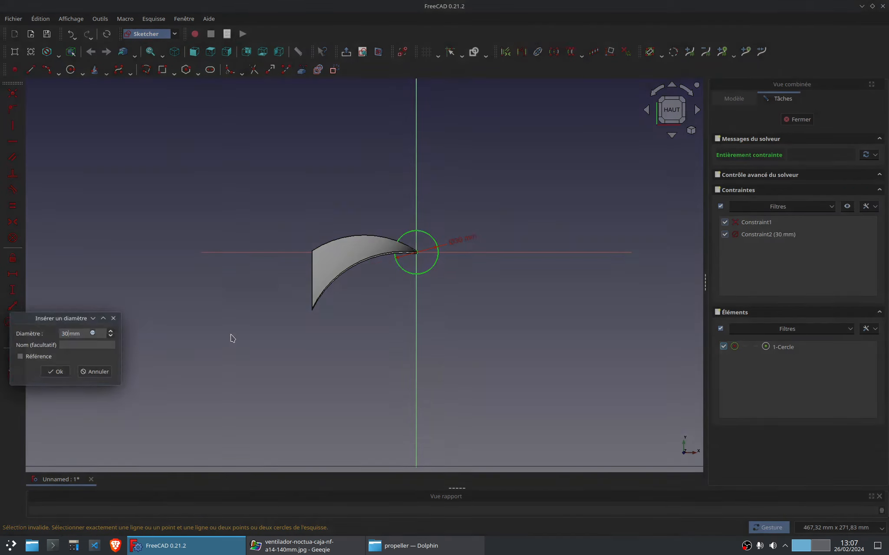
{"action": "left_click", "coordinate": [797, 120]}
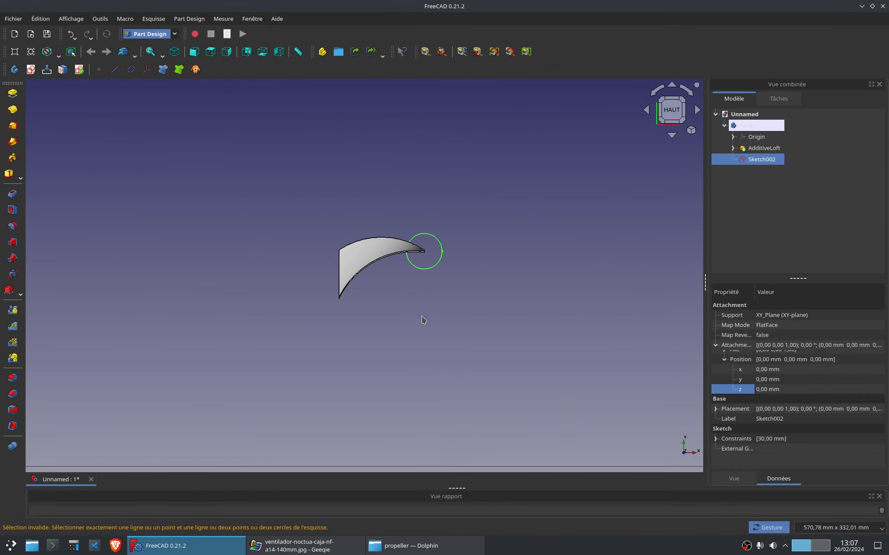
Set the hub sketch's Z attachment position to -2 mm so it sits below the blade.
{"action": "key", "text": "1"}
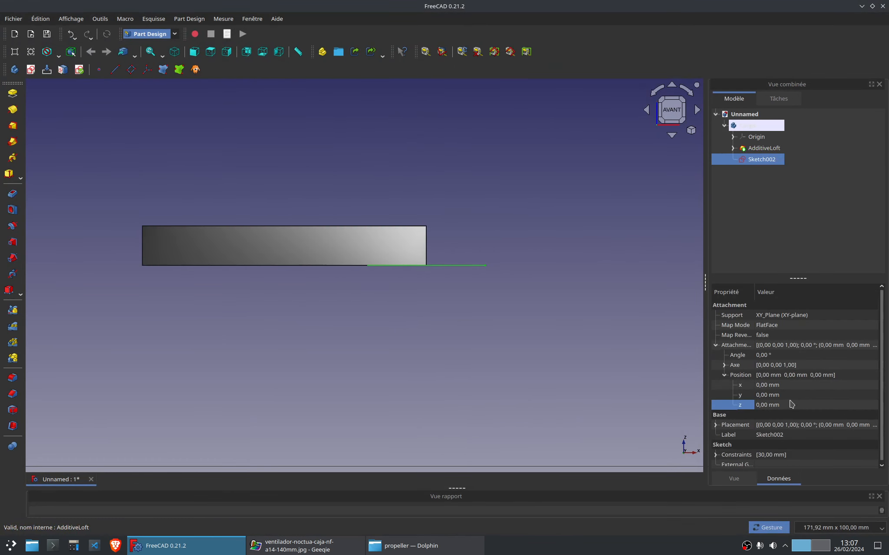
{"action": "left_click", "coordinate": [791, 405]}
{"action": "scroll", "coordinate": [798, 404], "scroll_direction": "down", "scroll_amount": 1}
{"action": "left_click", "coordinate": [592, 279]}
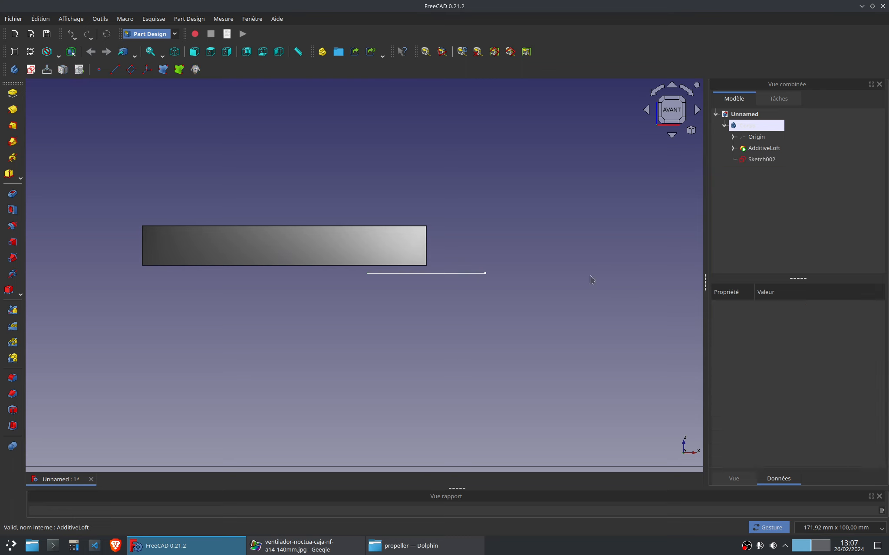
Pad the hub circle sketch upward to a length of 17 mm.
{"action": "left_click", "coordinate": [769, 160]}
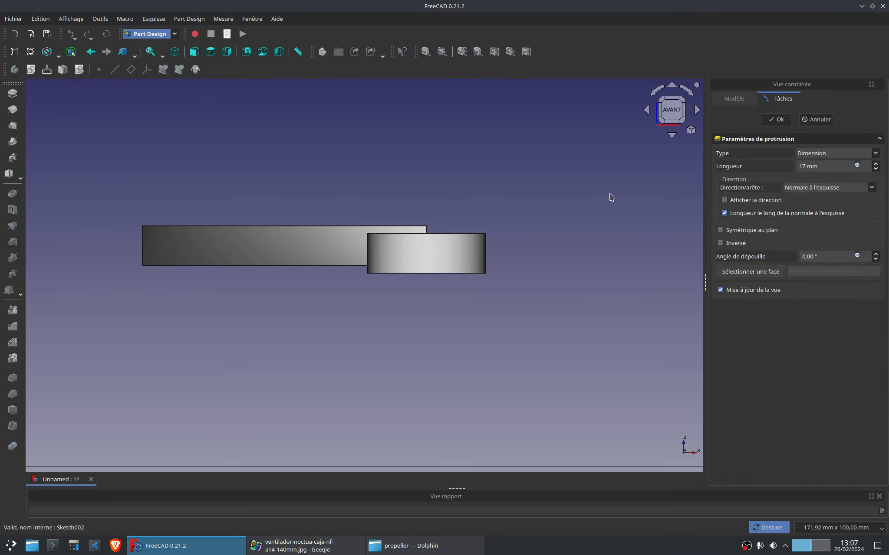
{"action": "left_click", "coordinate": [777, 125]}
{"action": "left_click_drag", "start_coordinate": [503, 187], "coordinate": [336, 339]}
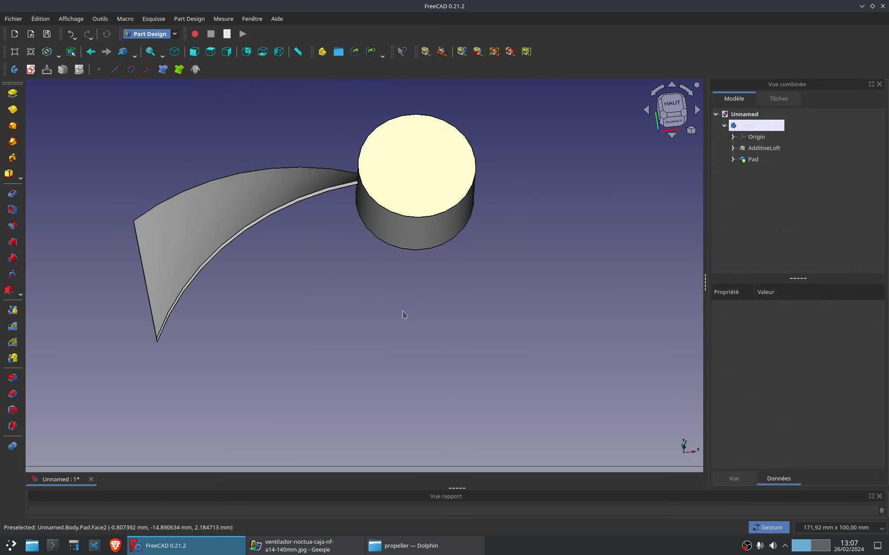
{"action": "mouse_move", "coordinate": [403, 312]}
{"action": "left_mouse_down"}
{"action": "mouse_move", "coordinate": [406, 341]}
{"action": "mouse_move", "coordinate": [396, 293]}
{"action": "left_mouse_up"}
Start a sketch on the hub's top face and draw two circles centred on the origin, the outer one about 208 mm in diameter.
{"action": "left_click", "coordinate": [389, 192]}
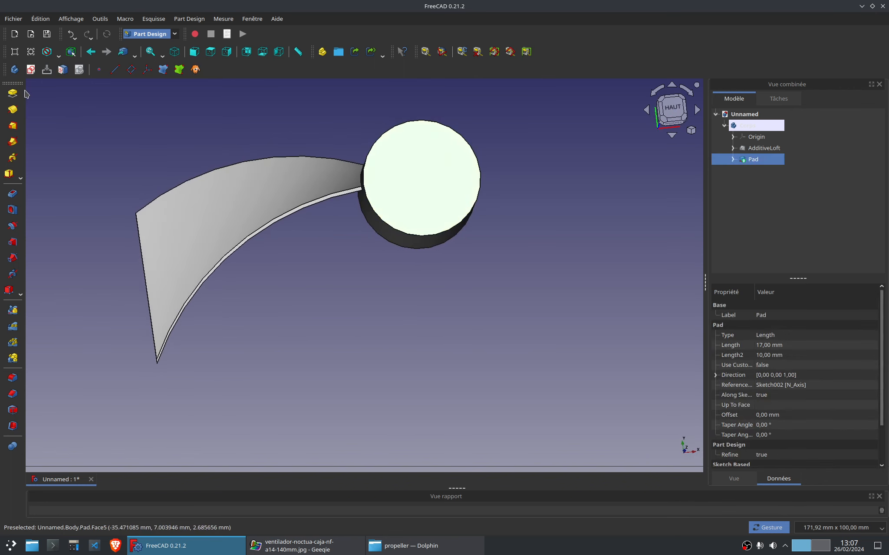
{"action": "left_click", "coordinate": [30, 69]}
{"action": "left_click", "coordinate": [70, 69]}
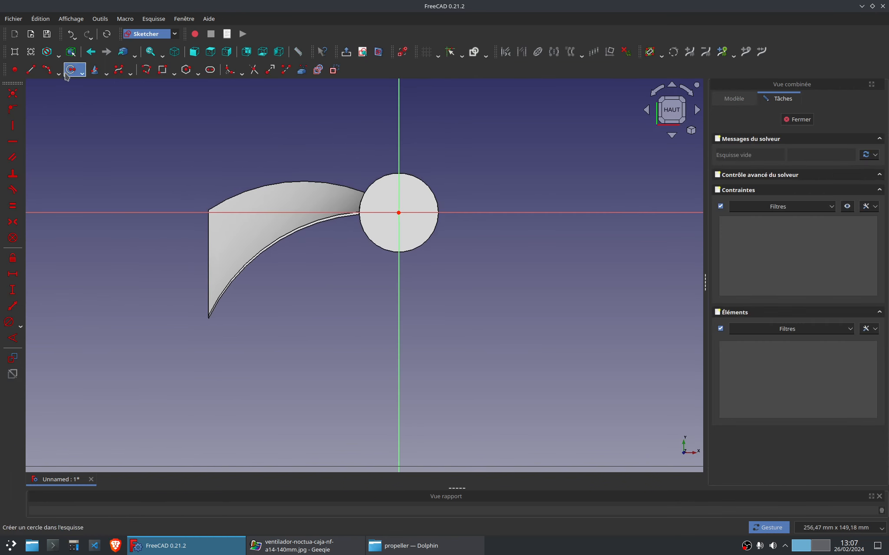
{"action": "left_click", "coordinate": [399, 213]}
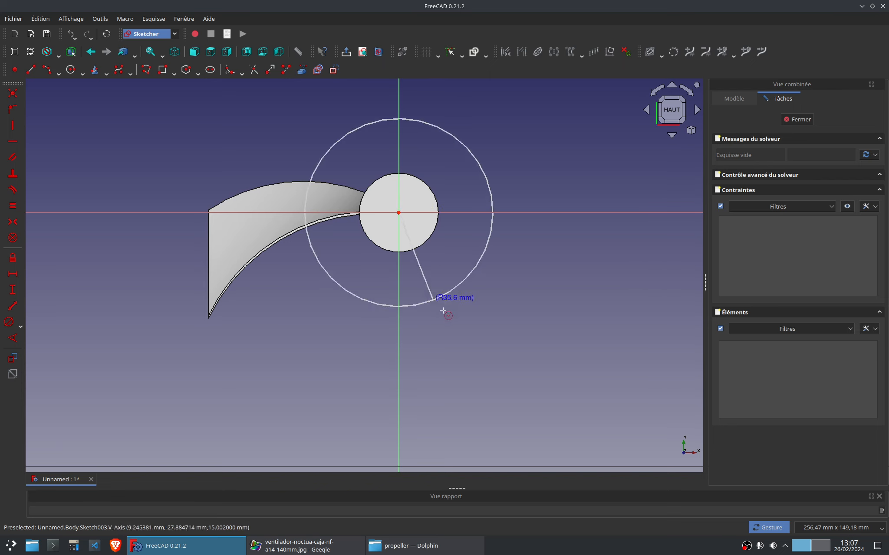
{"action": "left_click", "coordinate": [500, 370]}
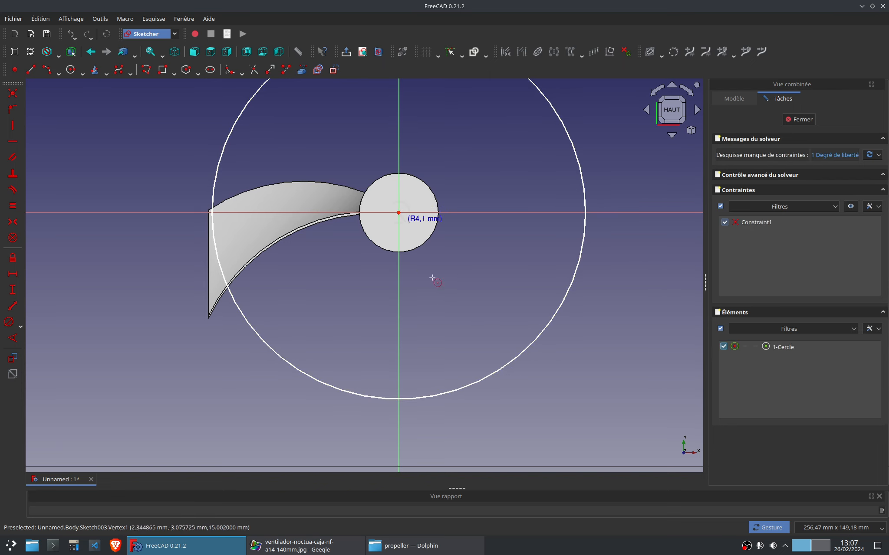
{"action": "left_click", "coordinate": [561, 437]}
{"action": "right_click", "coordinate": [565, 391]}
Set the inner circle's diameter to 140 mm and the outer circle's to 200 mm, and close the sketch.
{"action": "left_click", "coordinate": [520, 353]}
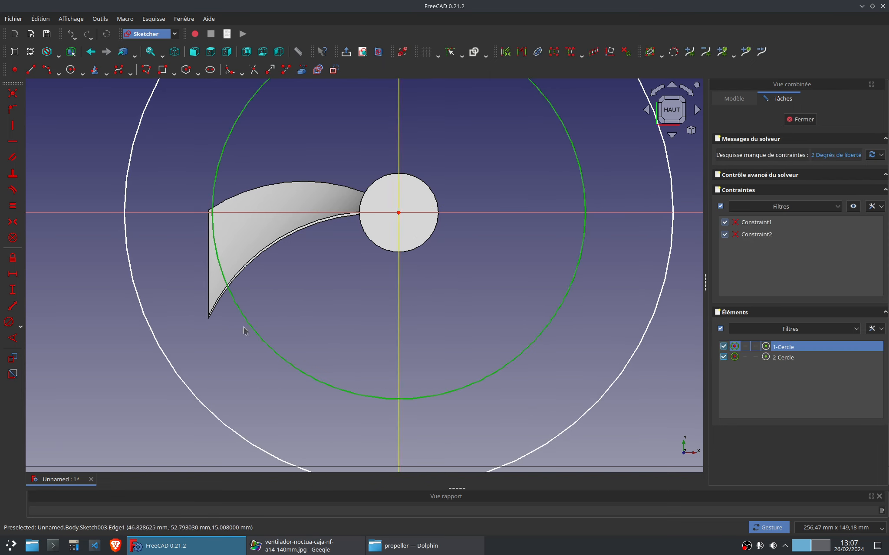
{"action": "left_click", "coordinate": [10, 321]}
{"action": "type", "text": "140"}
{"action": "key", "text": "Return"}
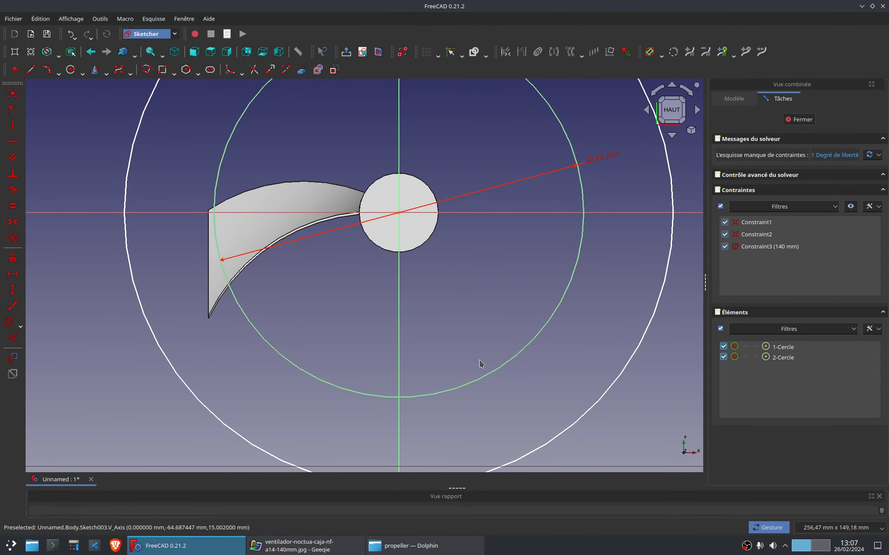
{"action": "scroll", "coordinate": [497, 273], "scroll_direction": "down", "scroll_amount": 3}
{"action": "left_click", "coordinate": [520, 387]}
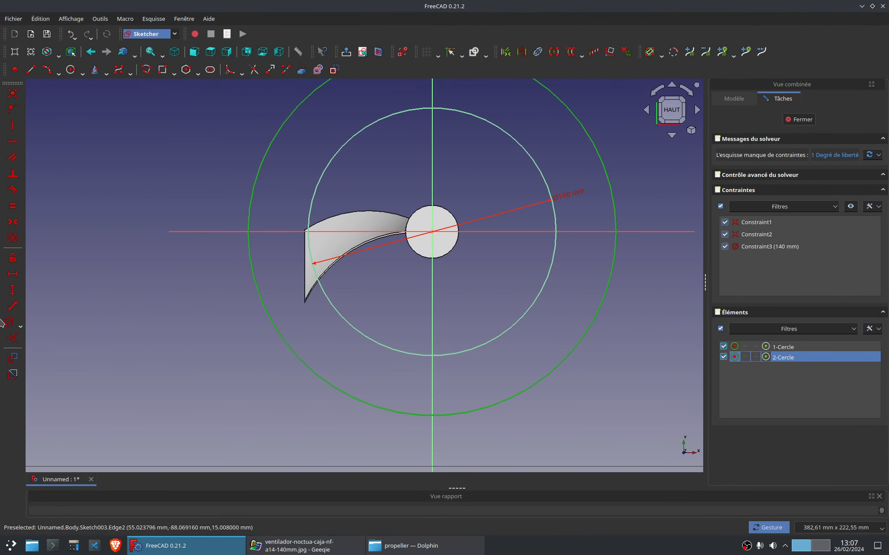
{"action": "left_click", "coordinate": [9, 322]}
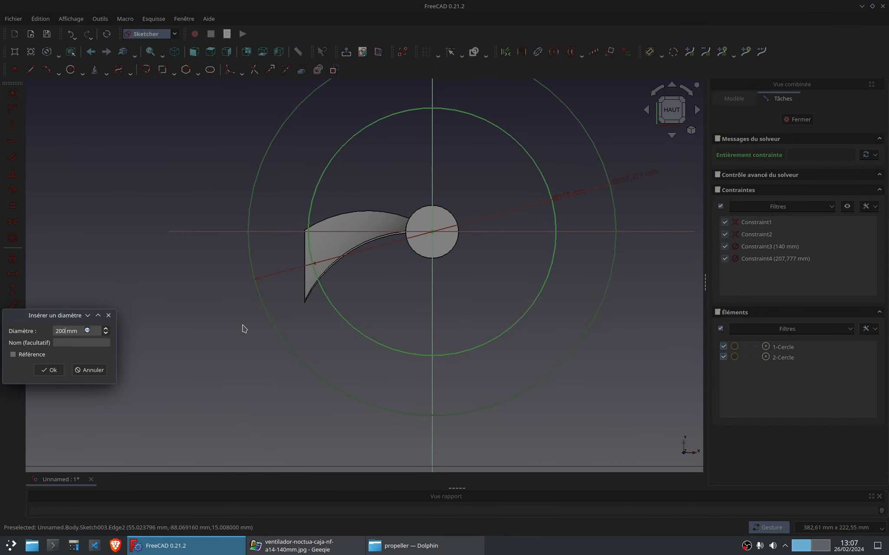
{"action": "type", "text": "200"}
{"action": "key", "text": "Return"}
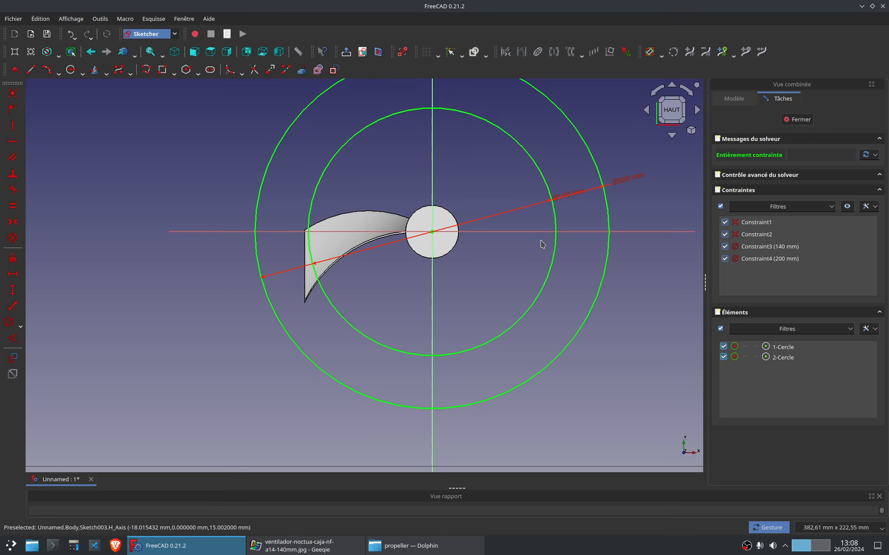
{"action": "left_click", "coordinate": [797, 120]}
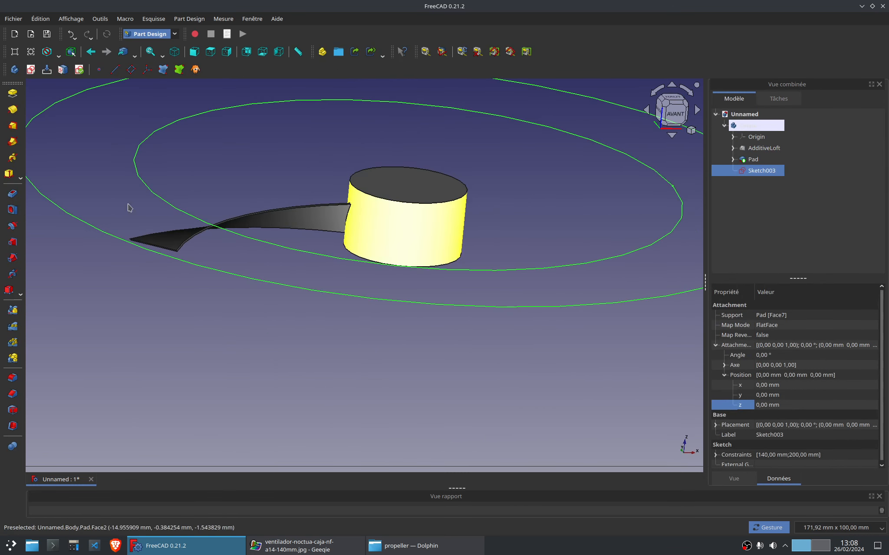
Cut the blade tip round with a pocket of the ring sketch, through all and symmetric to the sketch plane.
{"action": "left_click", "coordinate": [12, 193]}
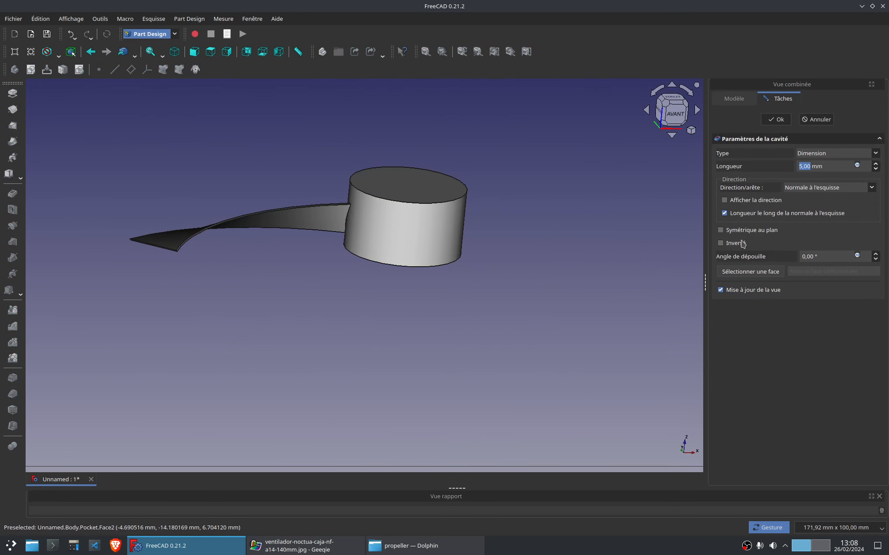
{"action": "left_click", "coordinate": [741, 233]}
{"action": "left_click", "coordinate": [836, 153]}
{"action": "left_click", "coordinate": [816, 175]}
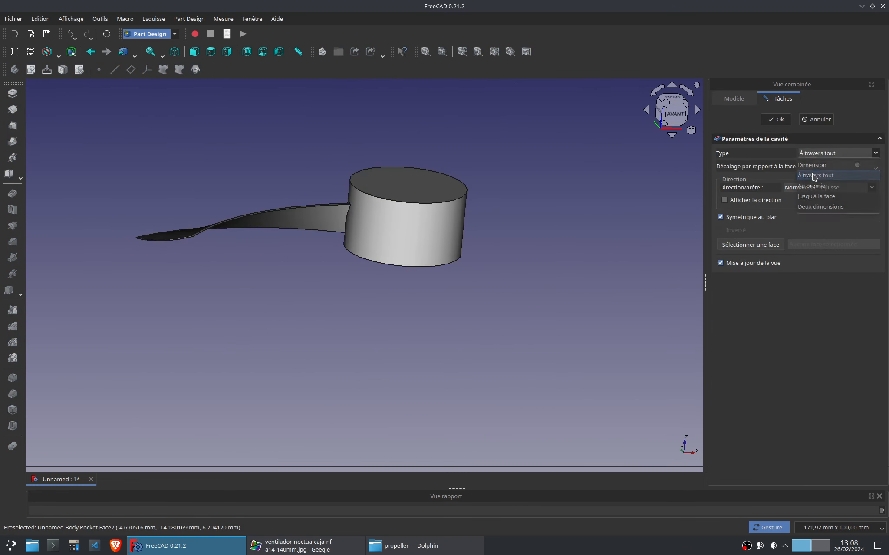
{"action": "left_click", "coordinate": [775, 120]}
{"action": "left_click_drag", "start_coordinate": [601, 201], "coordinate": [324, 387]}
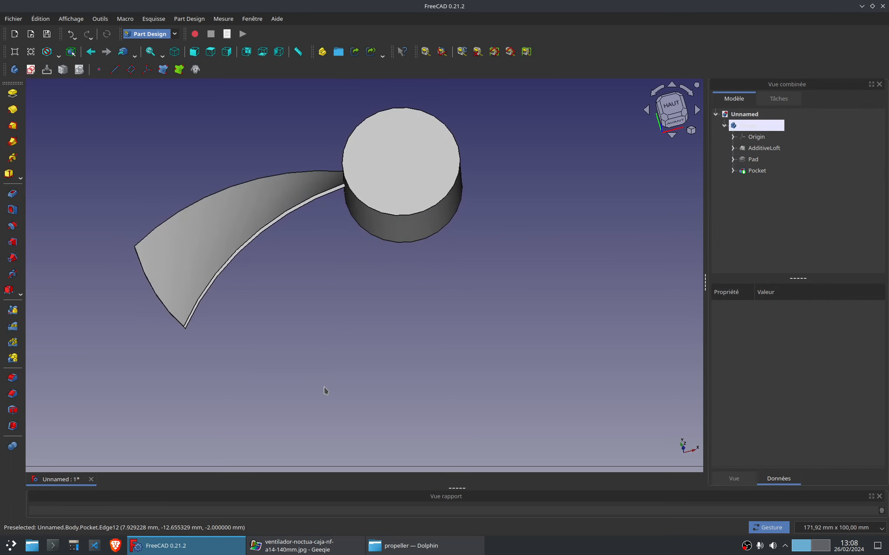
{"action": "key", "text": "1"}
{"action": "key", "text": "2"}
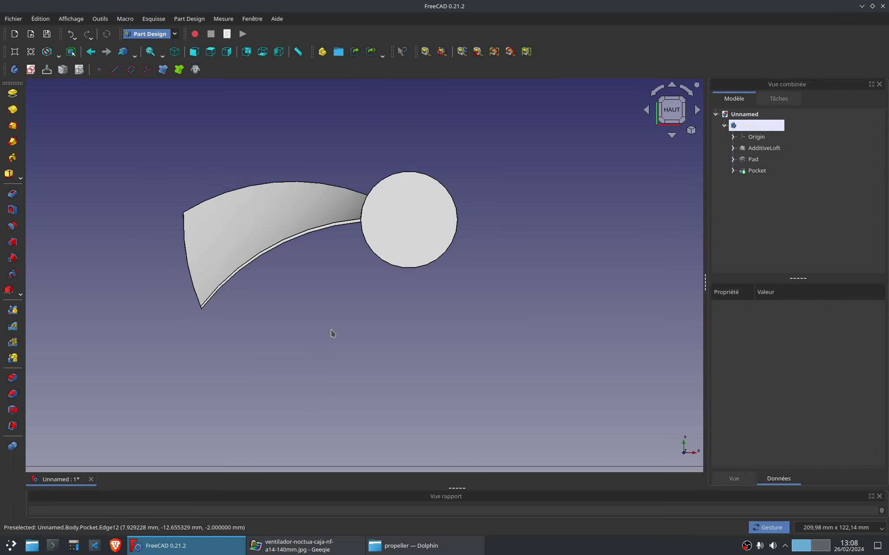
Switch to the image viewer, examine the blade tip shape in the reference photo image.webp, and return to FreeCAD.
{"action": "left_click", "coordinate": [257, 546]}
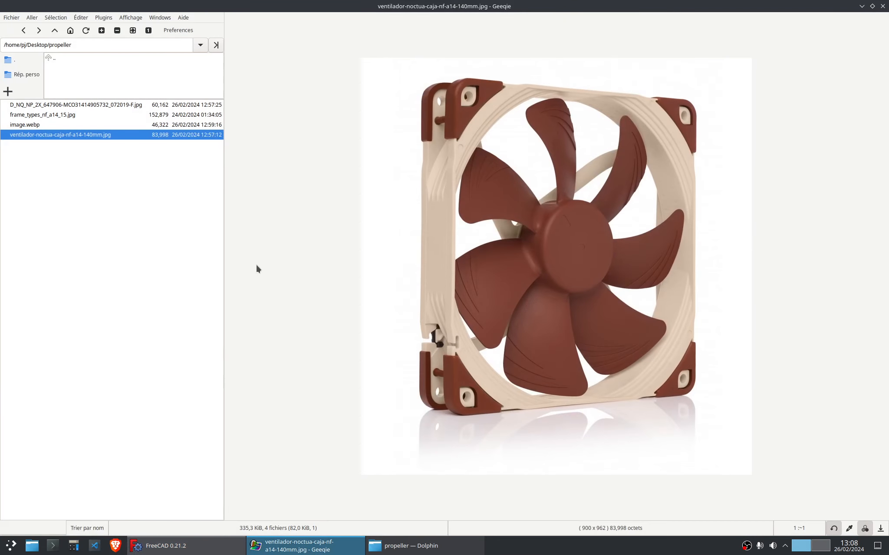
{"action": "left_click", "coordinate": [47, 126]}
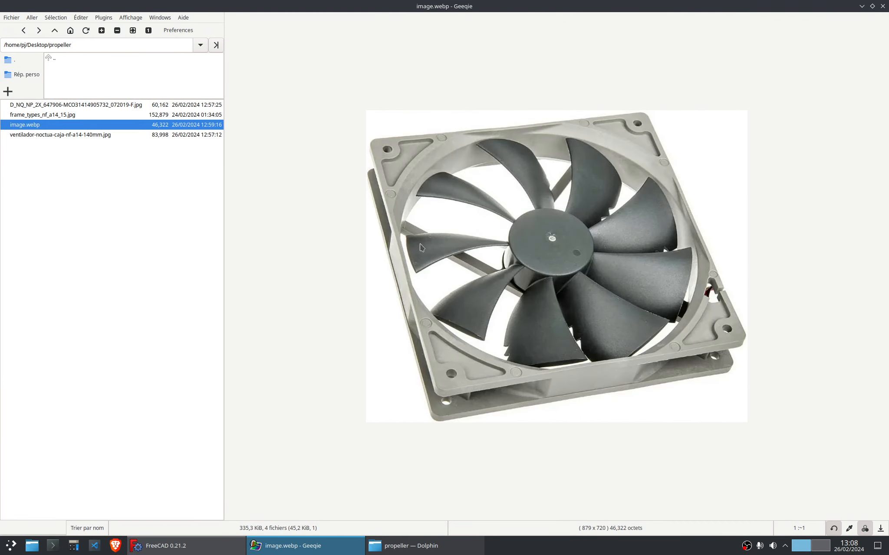
{"action": "left_click", "coordinate": [295, 546]}
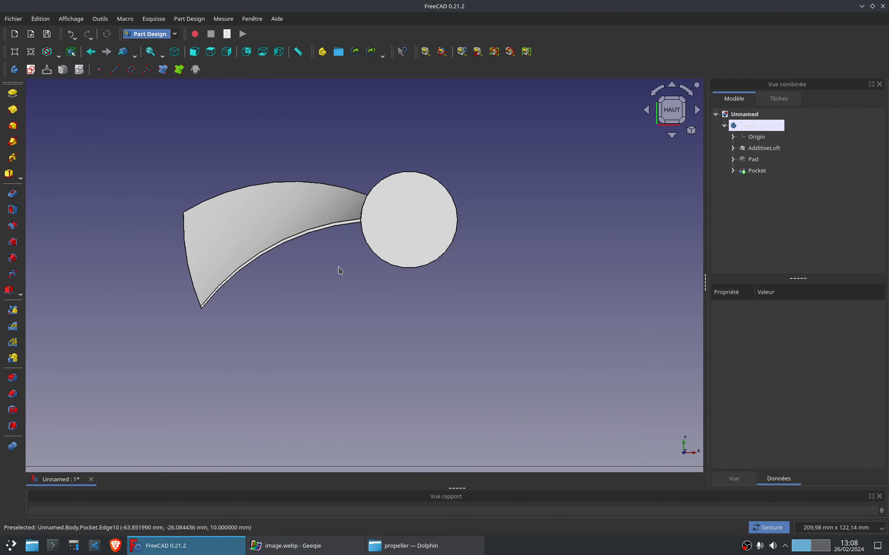
Start a new sketch on the hub's top face and show the model in wireframe.
{"action": "left_click", "coordinate": [412, 217]}
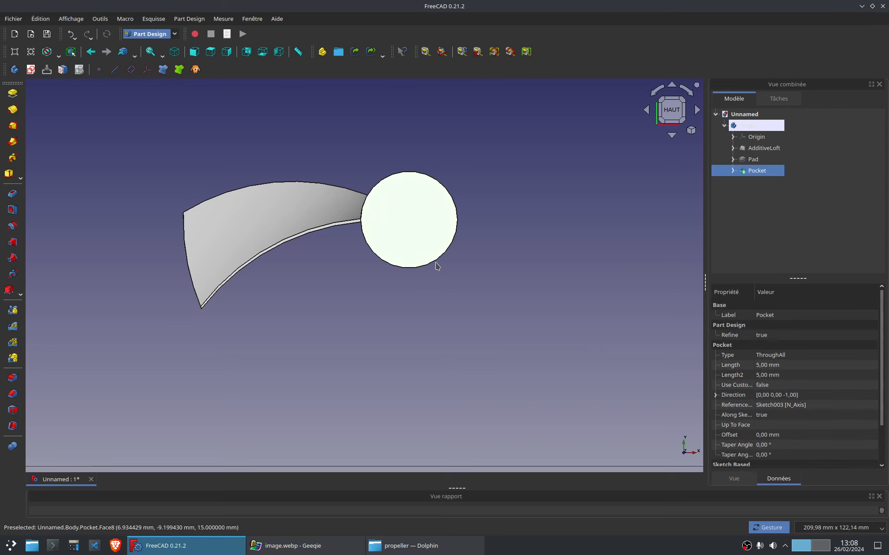
{"action": "left_click", "coordinate": [30, 70]}
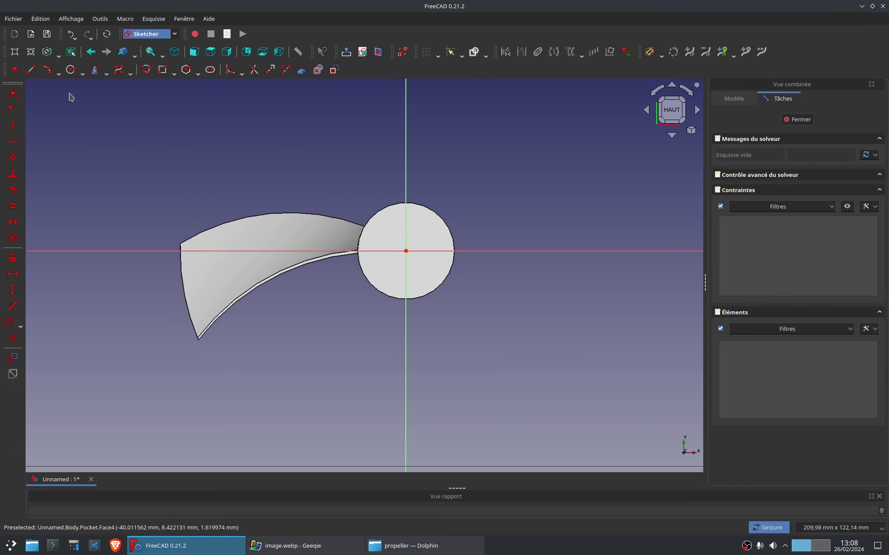
{"action": "left_click", "coordinate": [57, 55]}
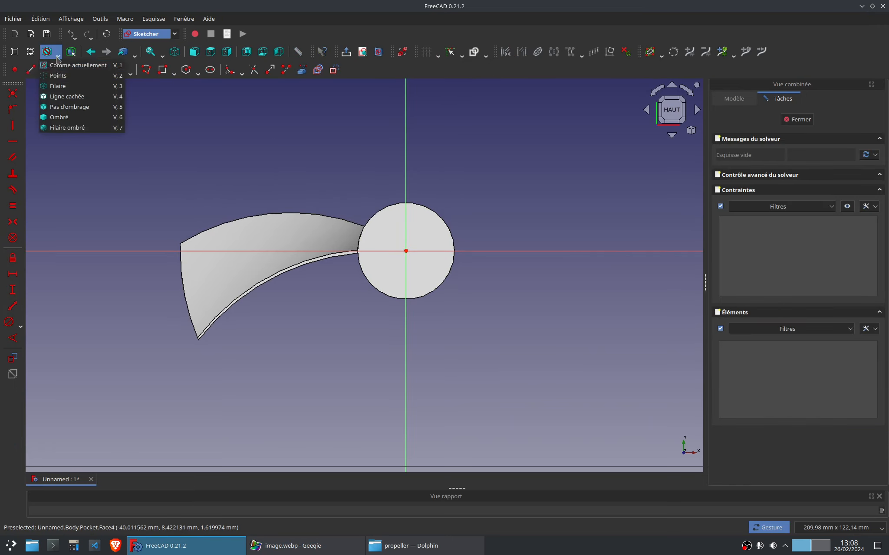
{"action": "left_click", "coordinate": [60, 86]}
Link the blade's two long curved edges and its tip edge into the sketch as external geometry.
{"action": "left_click", "coordinate": [314, 71]}
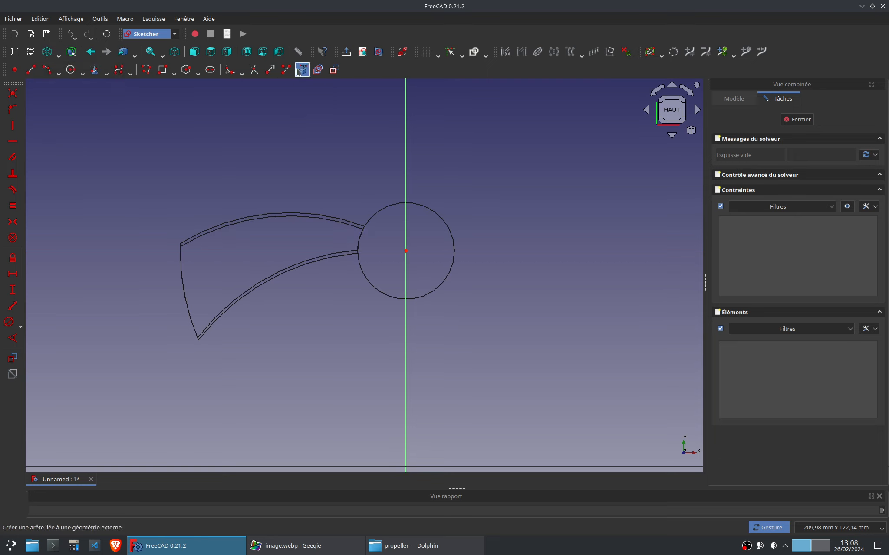
{"action": "left_click", "coordinate": [250, 290]}
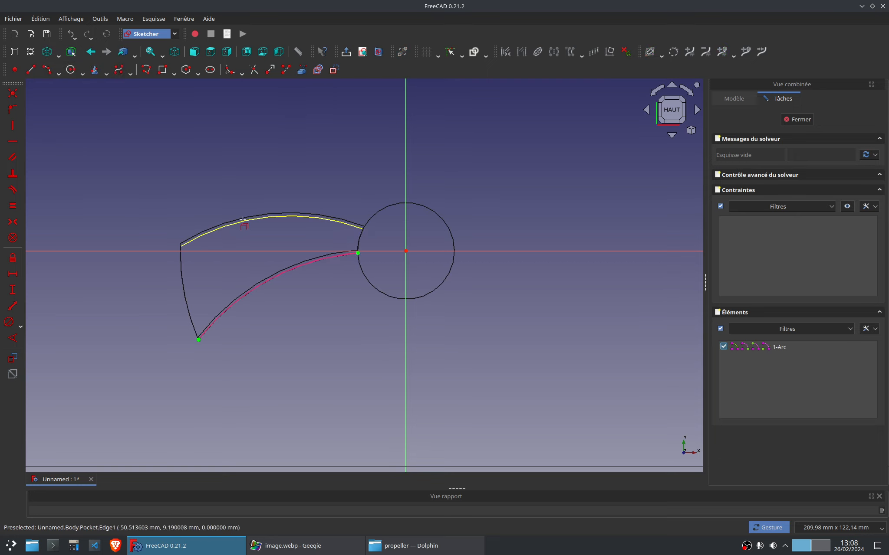
{"action": "left_click", "coordinate": [242, 218]}
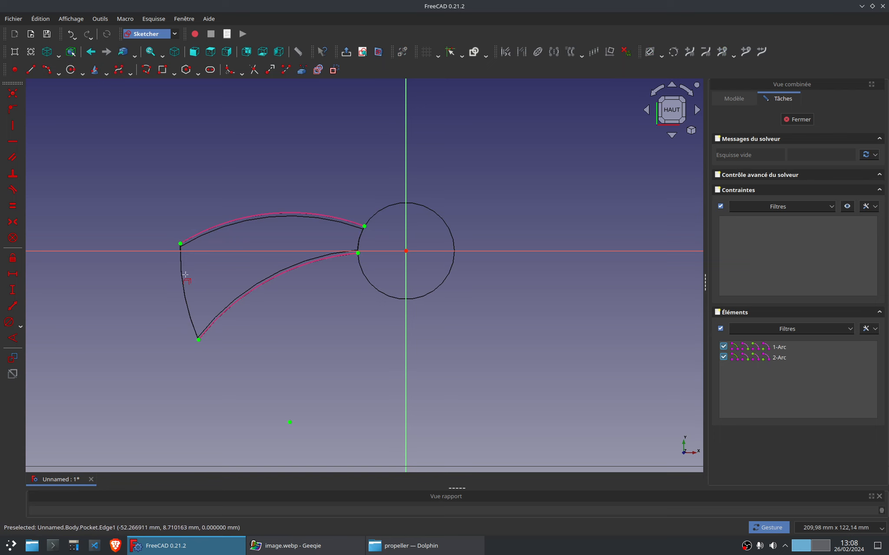
{"action": "left_click", "coordinate": [185, 274]}
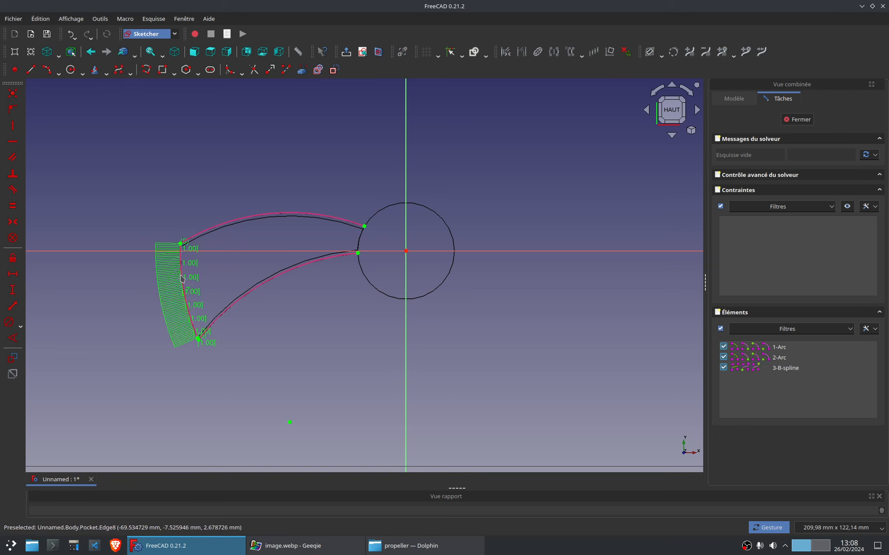
Draw an arc rounding the upper tip corner, its ends on the upper blade edge and tip edge, and extend it further along both.
{"action": "left_click", "coordinate": [46, 69]}
{"action": "scroll", "coordinate": [296, 193], "scroll_direction": "up", "scroll_amount": 6}
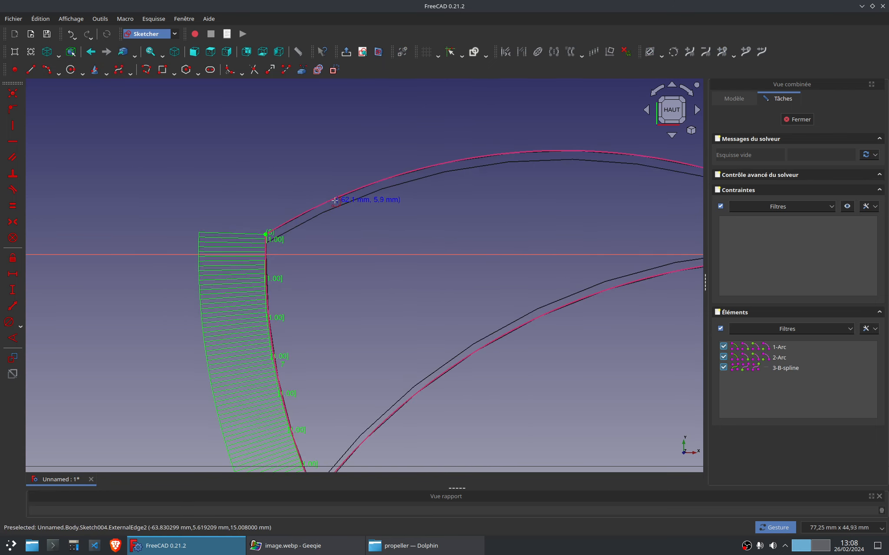
{"action": "left_click", "coordinate": [267, 297]}
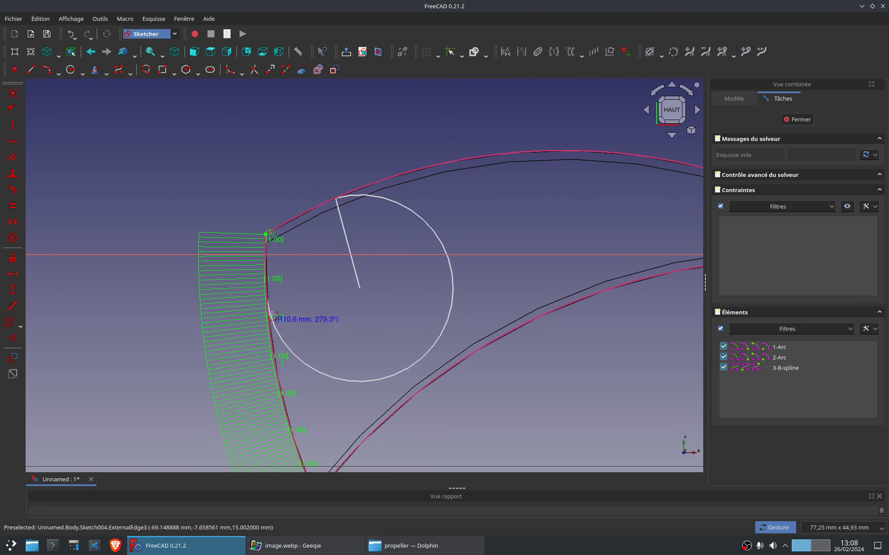
{"action": "left_click", "coordinate": [266, 236]}
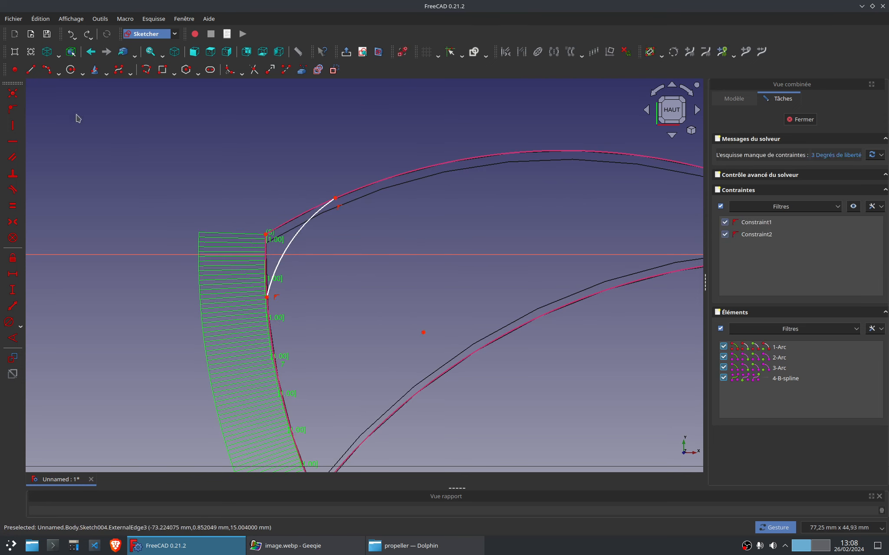
{"action": "left_click_drag", "start_coordinate": [267, 298], "coordinate": [267, 311]}
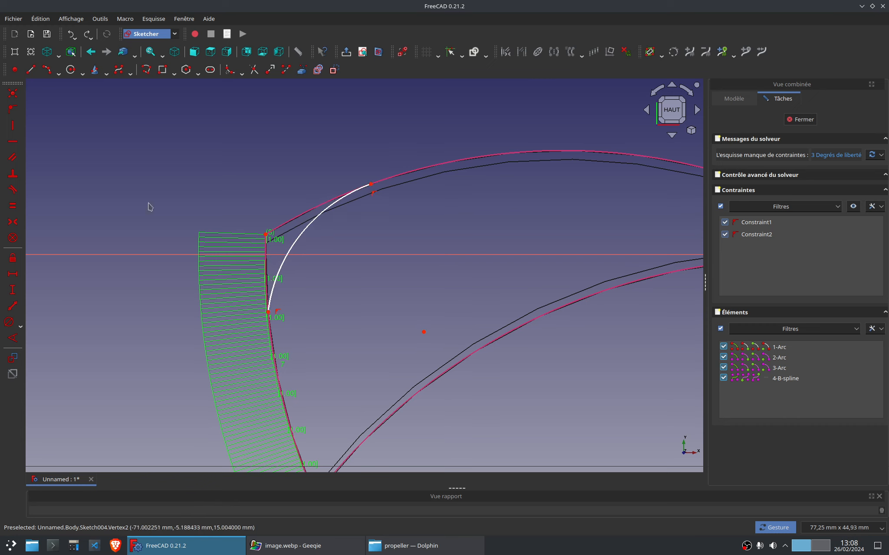
Draw a second arc, radius about 11 mm, from the first arc's end on the tip edge to the lower blade edge.
{"action": "left_click", "coordinate": [31, 70]}
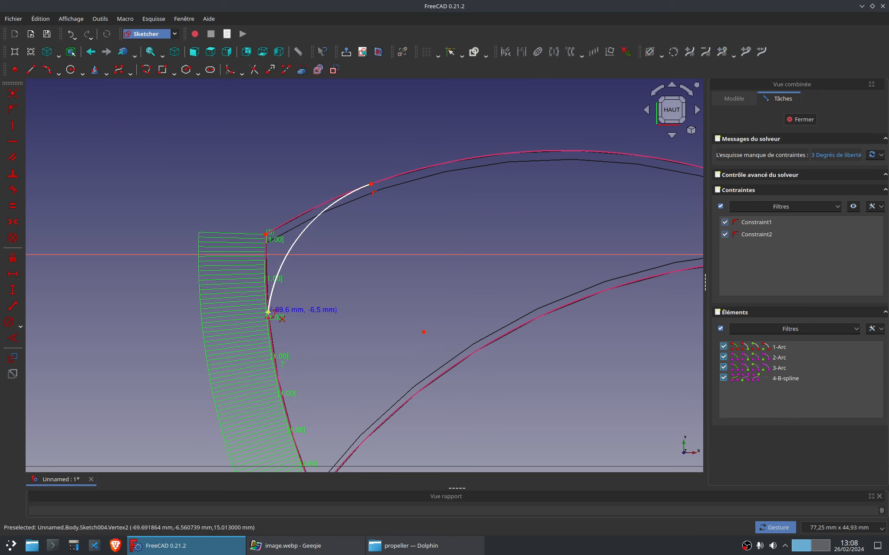
{"action": "left_click", "coordinate": [269, 312]}
{"action": "left_click", "coordinate": [440, 374]}
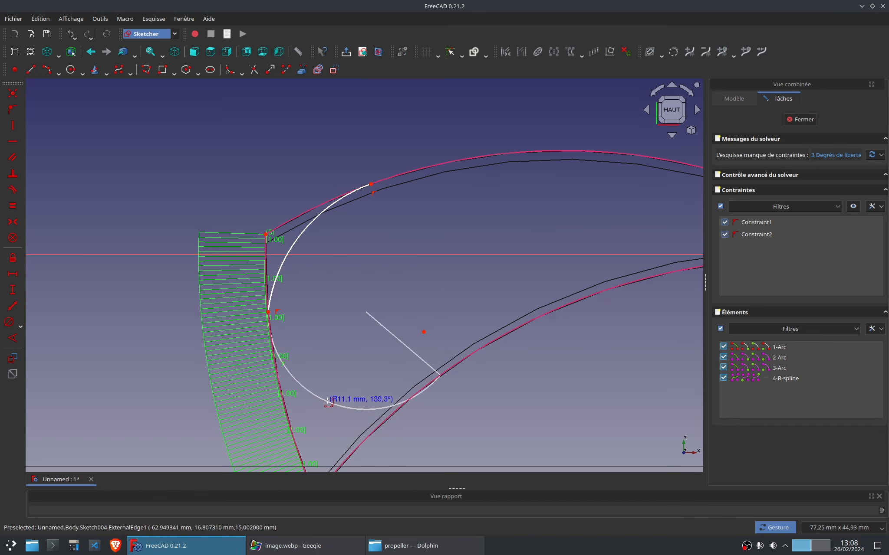
{"action": "left_click", "coordinate": [328, 400]}
{"action": "right_click_drag", "start_coordinate": [335, 344], "coordinate": [300, 256]}
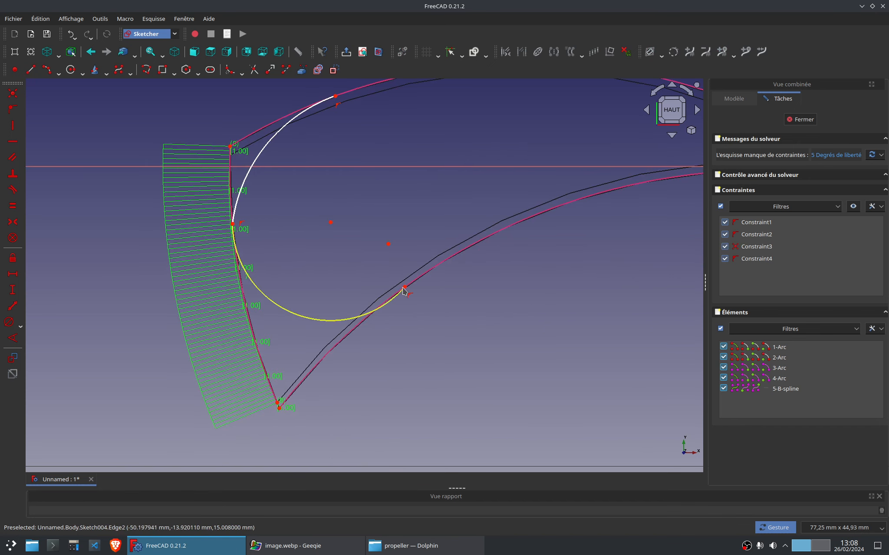
Adjust the second arc's centre, end point and curve so both arcs form one smooth rounded tip inside the blade.
{"action": "left_click_drag", "start_coordinate": [401, 289], "coordinate": [346, 327]}
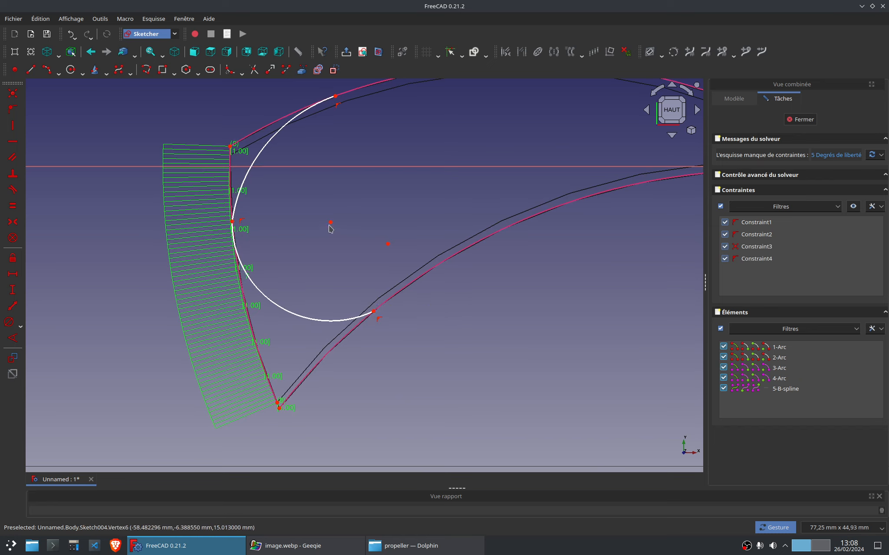
{"action": "left_click_drag", "start_coordinate": [330, 223], "coordinate": [310, 256]}
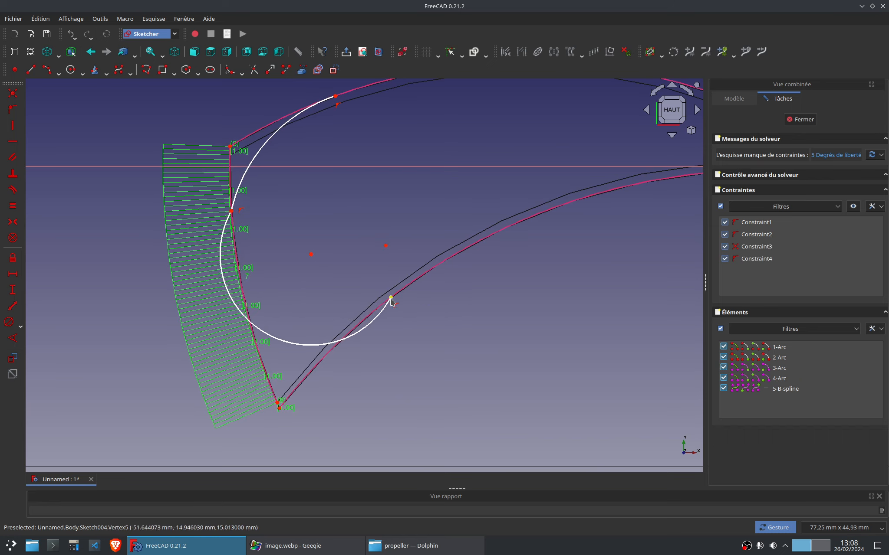
{"action": "left_click_drag", "start_coordinate": [390, 299], "coordinate": [359, 323]}
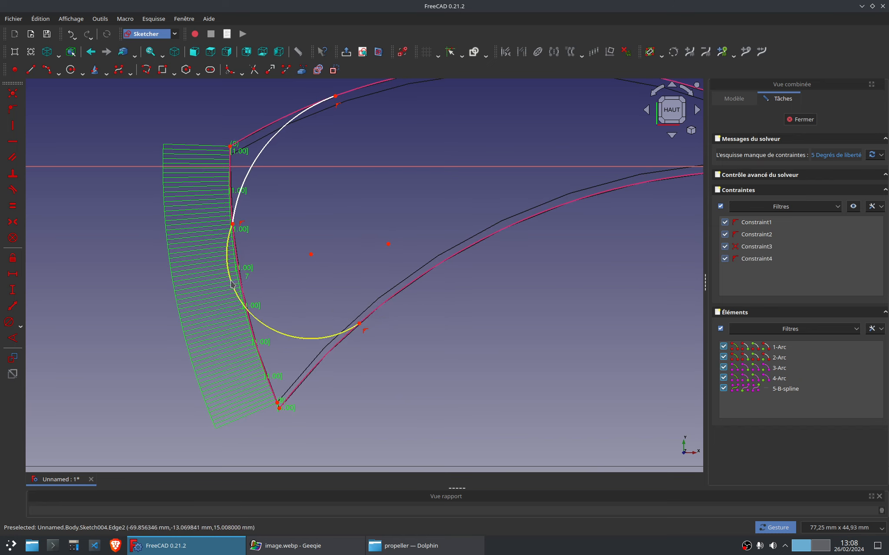
{"action": "left_click_drag", "start_coordinate": [233, 285], "coordinate": [244, 283]}
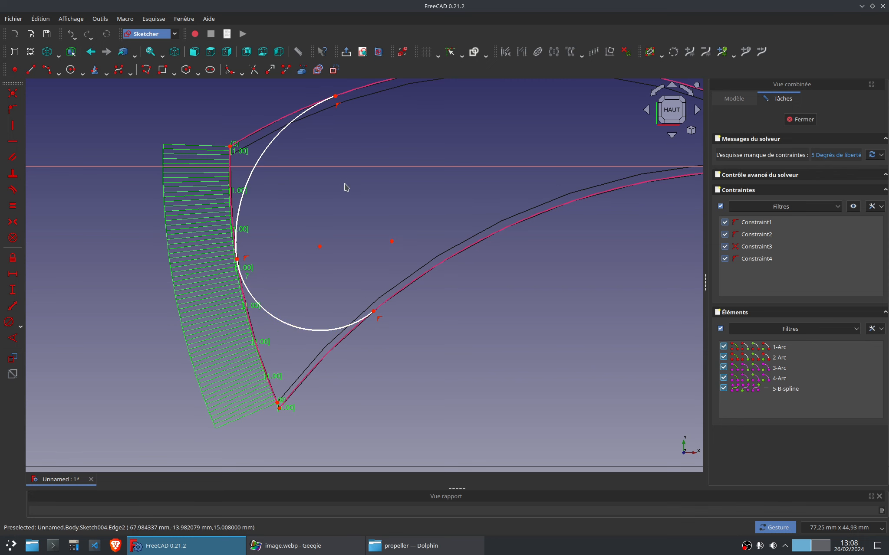
Fix the horizontal distances from the origin of the arcs' shared point, the upper arc end and the lower arc end.
{"action": "right_click_drag", "start_coordinate": [346, 188], "coordinate": [306, 248]}
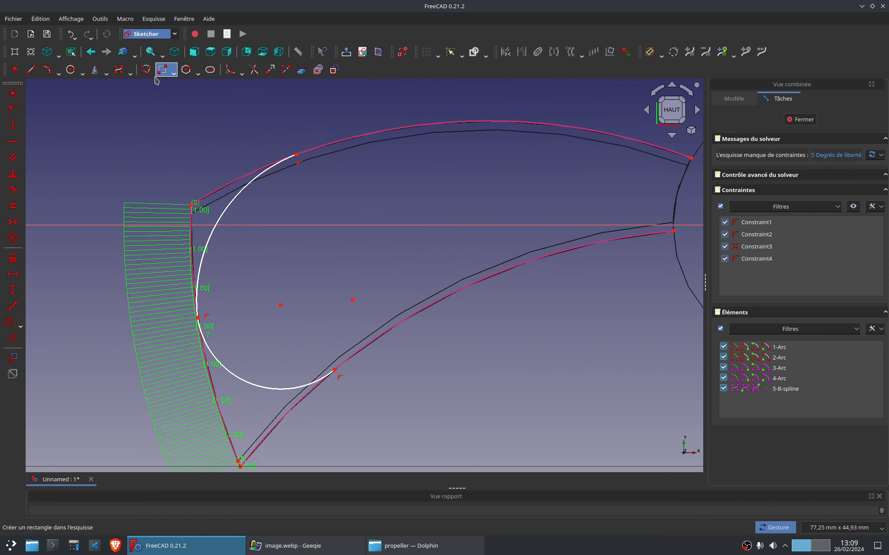
{"action": "left_click", "coordinate": [200, 319]}
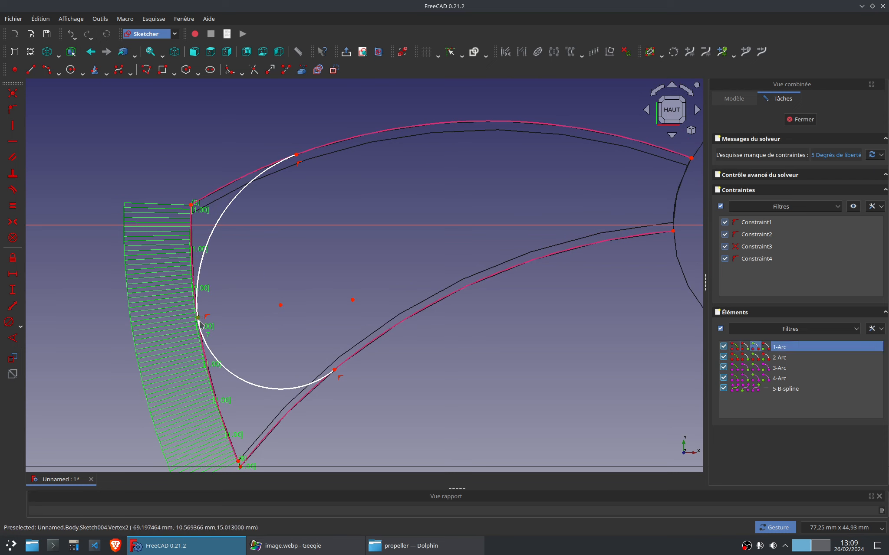
{"action": "left_click", "coordinate": [13, 259]}
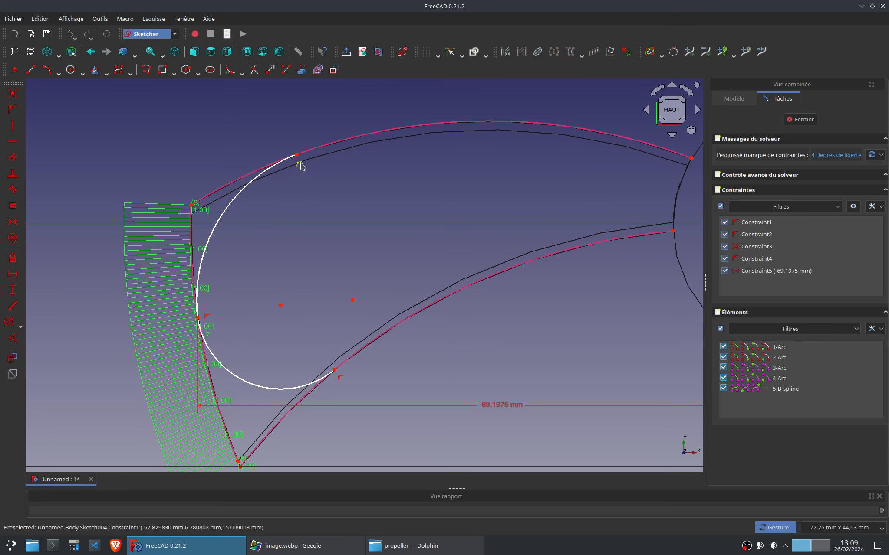
{"action": "left_click", "coordinate": [296, 155]}
{"action": "left_click", "coordinate": [13, 258]}
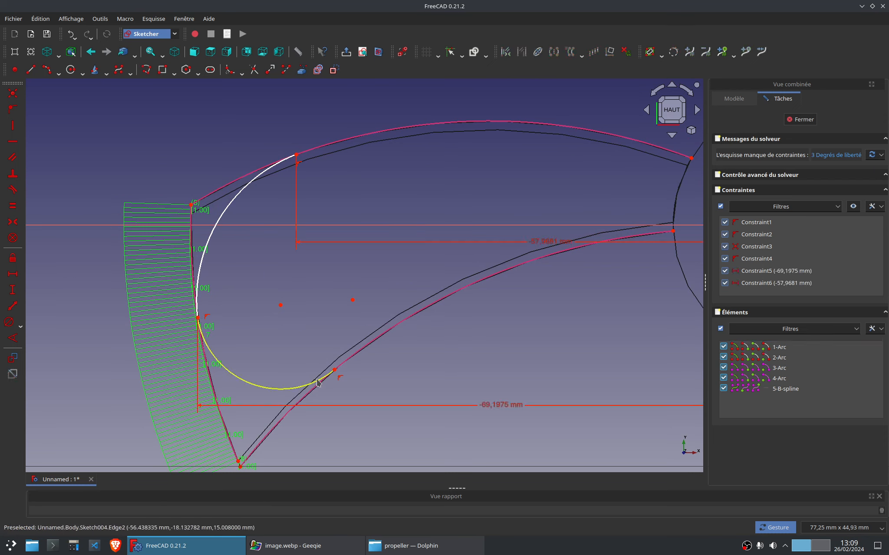
{"action": "left_click", "coordinate": [334, 371]}
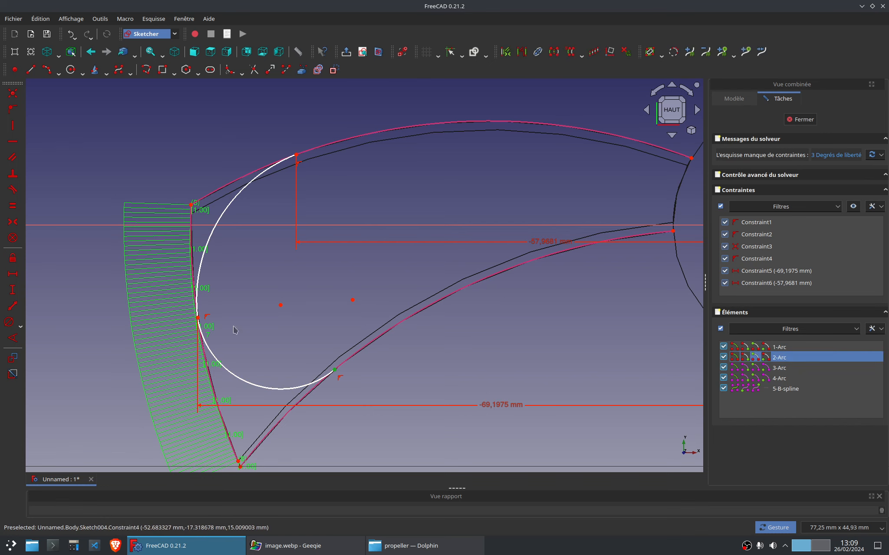
{"action": "left_click", "coordinate": [13, 258]}
Close the profile with a polyline running outside the blade tip from the upper arc end to the lower arc end, and leave the sketch.
{"action": "scroll", "coordinate": [296, 104], "scroll_direction": "down", "scroll_amount": 3}
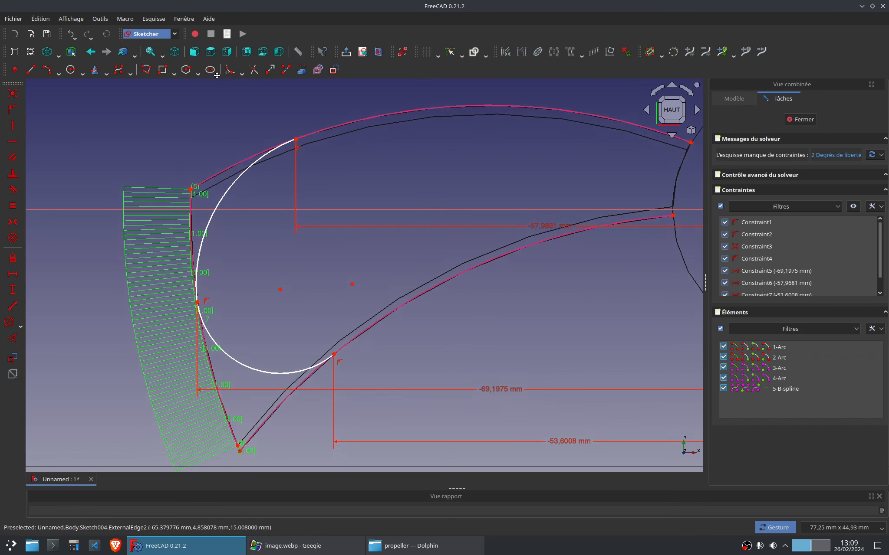
{"action": "left_click", "coordinate": [146, 69]}
{"action": "left_click", "coordinate": [296, 138]}
{"action": "left_click", "coordinate": [309, 131]}
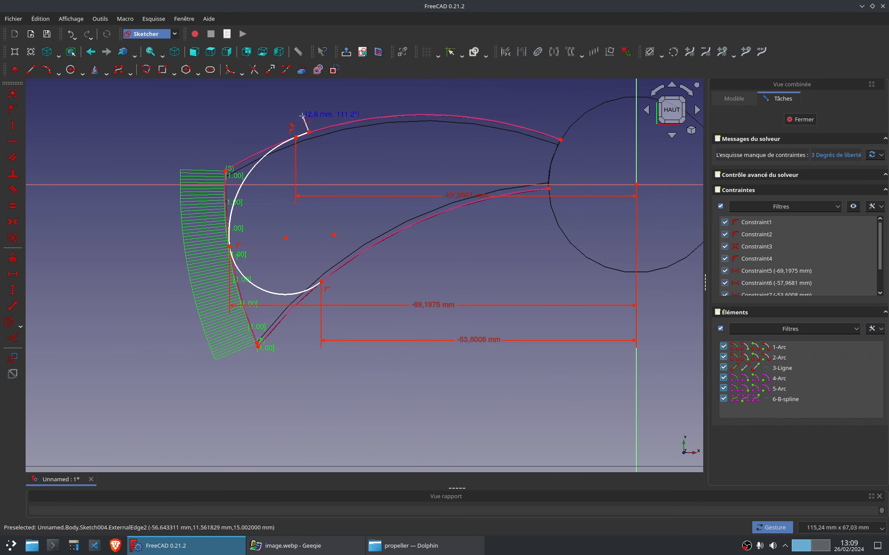
{"action": "left_click", "coordinate": [244, 111]}
{"action": "left_click", "coordinate": [123, 130]}
{"action": "left_click", "coordinate": [123, 362]}
{"action": "left_click", "coordinate": [285, 419]}
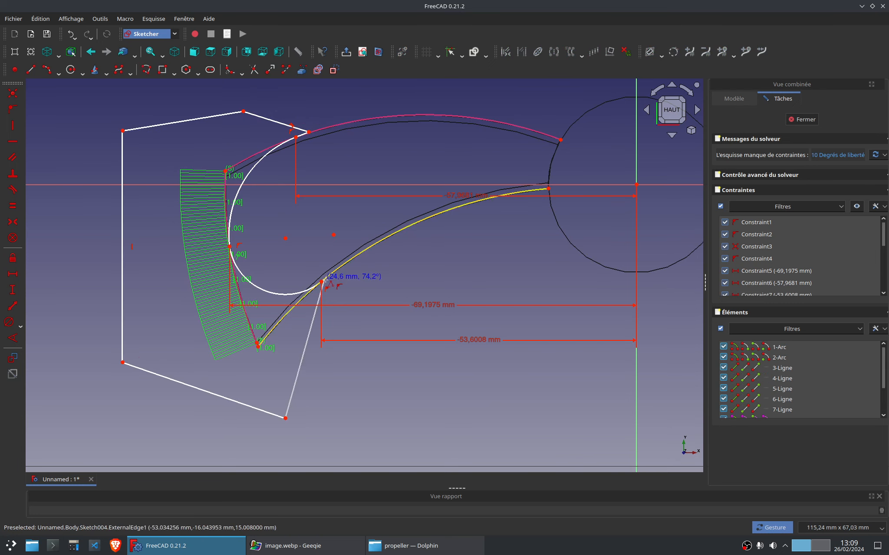
{"action": "left_click", "coordinate": [323, 280]}
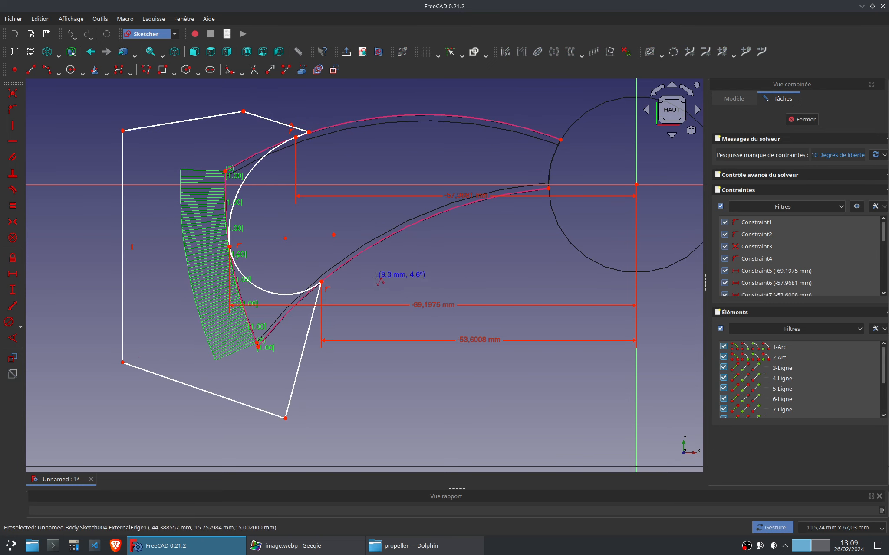
{"action": "left_click", "coordinate": [802, 119]}
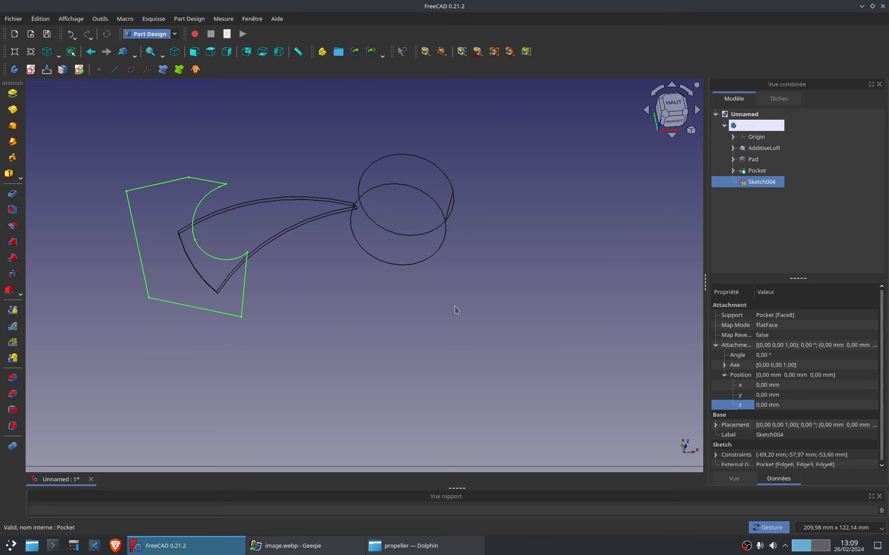
Round the blade tip with a pocket of the new profile, through all and symmetric to the sketch plane.
{"action": "left_click", "coordinate": [13, 194]}
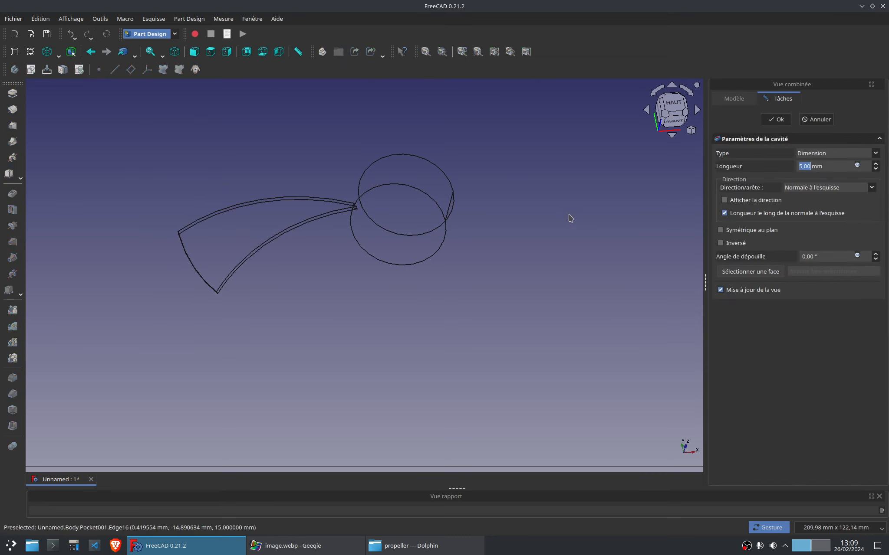
{"action": "left_click", "coordinate": [804, 155]}
{"action": "left_click", "coordinate": [814, 176]}
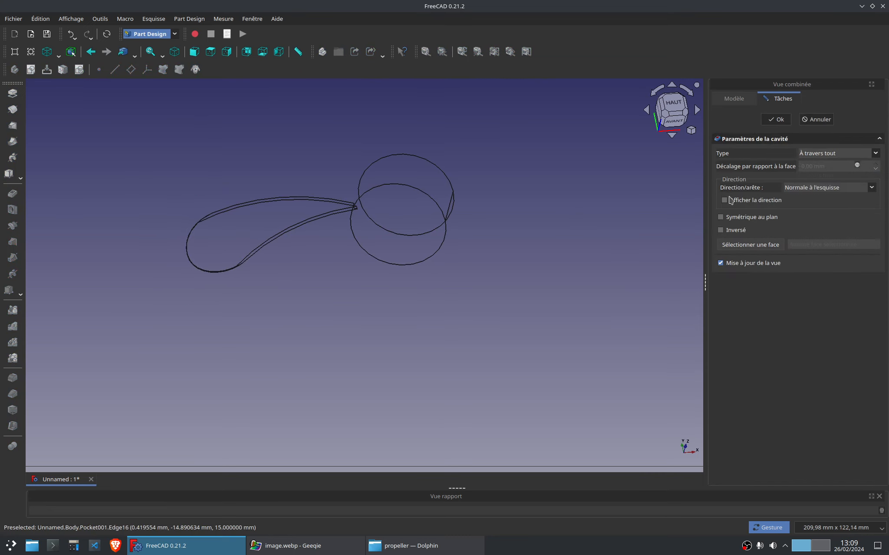
{"action": "left_click", "coordinate": [741, 218]}
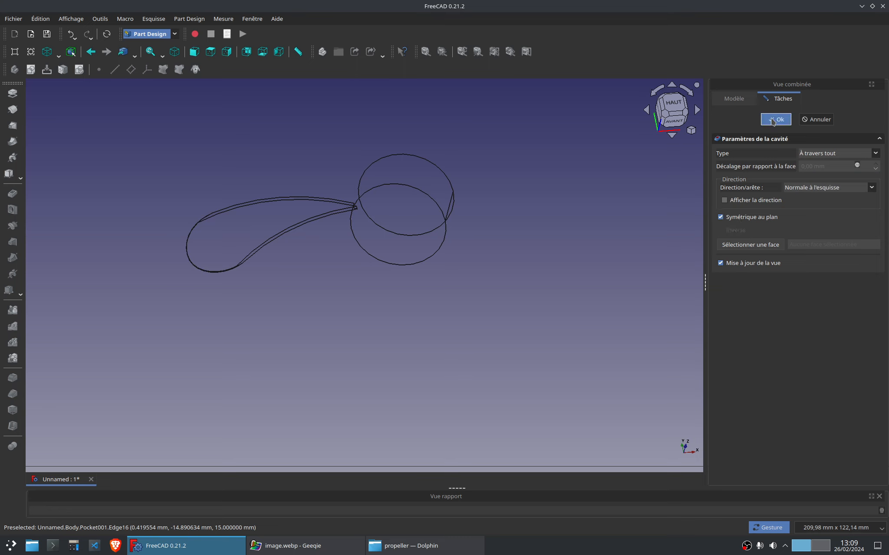
{"action": "left_click", "coordinate": [776, 119]}
Restore the default shaded display and check the trimmed blade from the front and from above.
{"action": "left_click", "coordinate": [58, 54]}
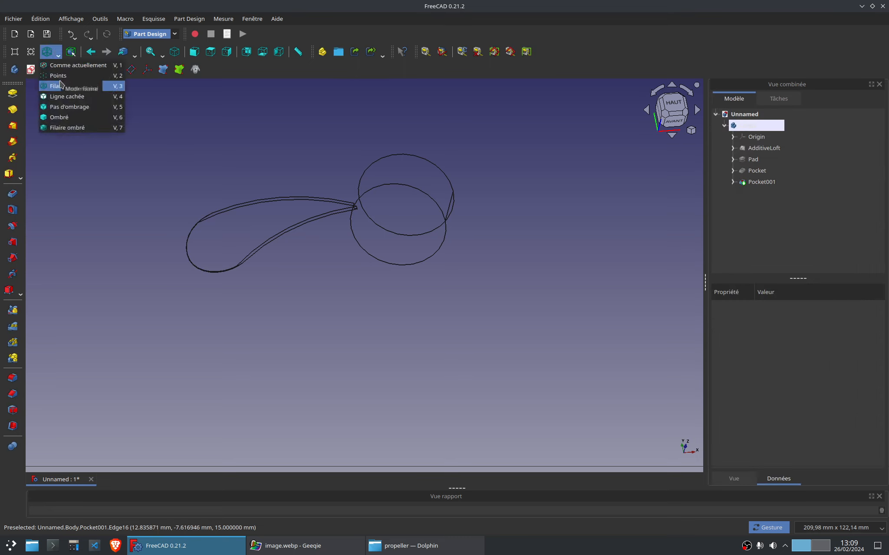
{"action": "left_click", "coordinate": [61, 66]}
{"action": "left_click_drag", "start_coordinate": [278, 278], "coordinate": [325, 334]}
{"action": "key", "text": "1"}
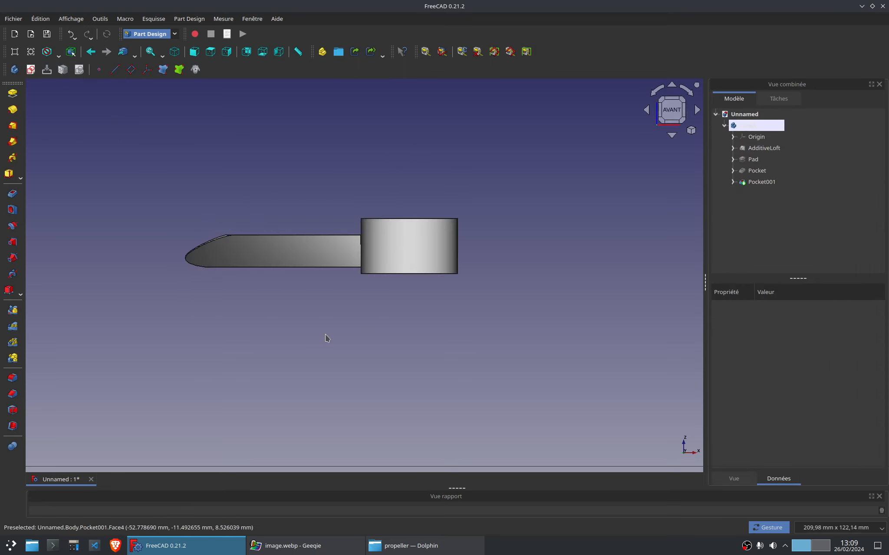
{"action": "key", "text": "2"}
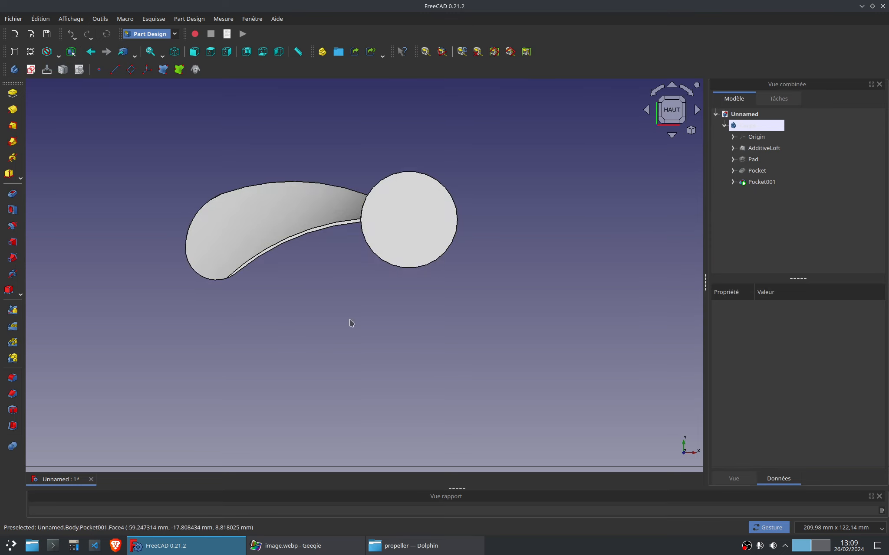
Start a sketch on the XY plane, display the model in wireframe, and link the blade's upper edge as external geometry.
{"action": "left_click", "coordinate": [31, 70]}
{"action": "key", "text": "Escape"}
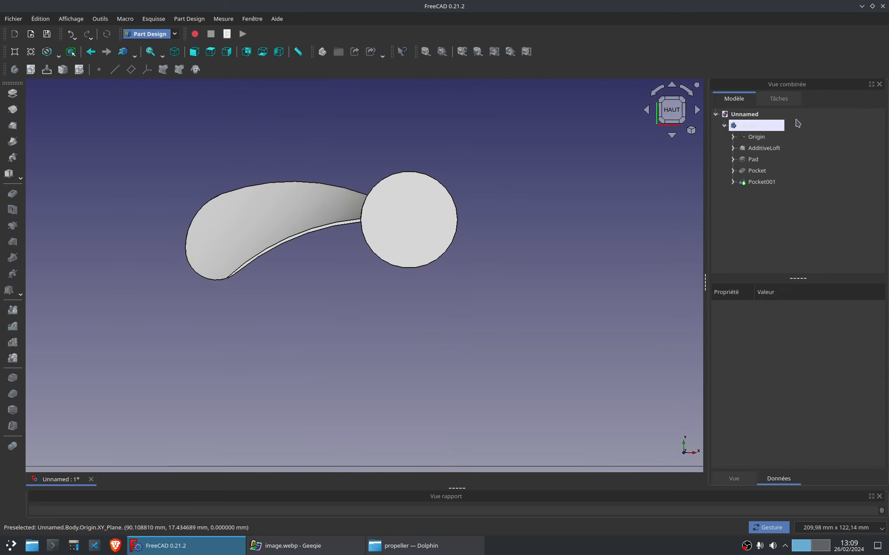
{"action": "left_click", "coordinate": [31, 70]}
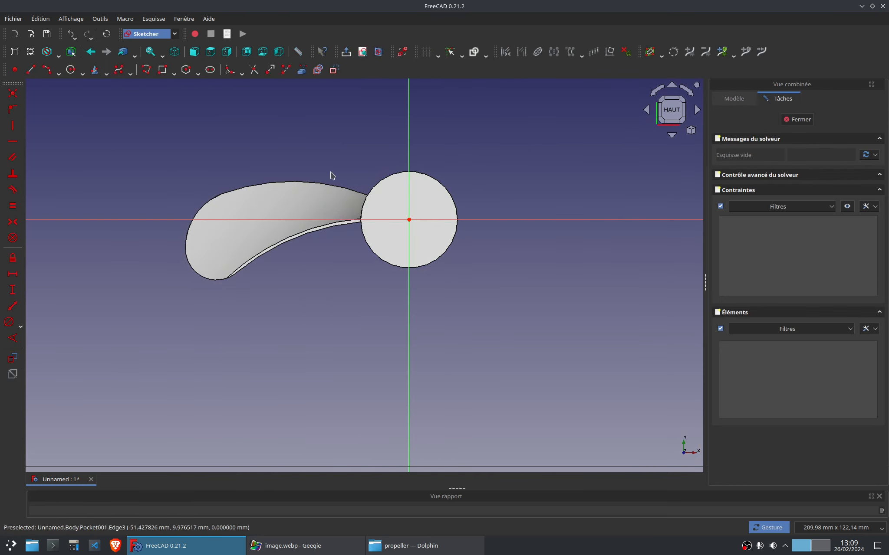
{"action": "scroll", "coordinate": [321, 171], "scroll_direction": "up", "scroll_amount": 3}
{"action": "left_click", "coordinate": [58, 55]}
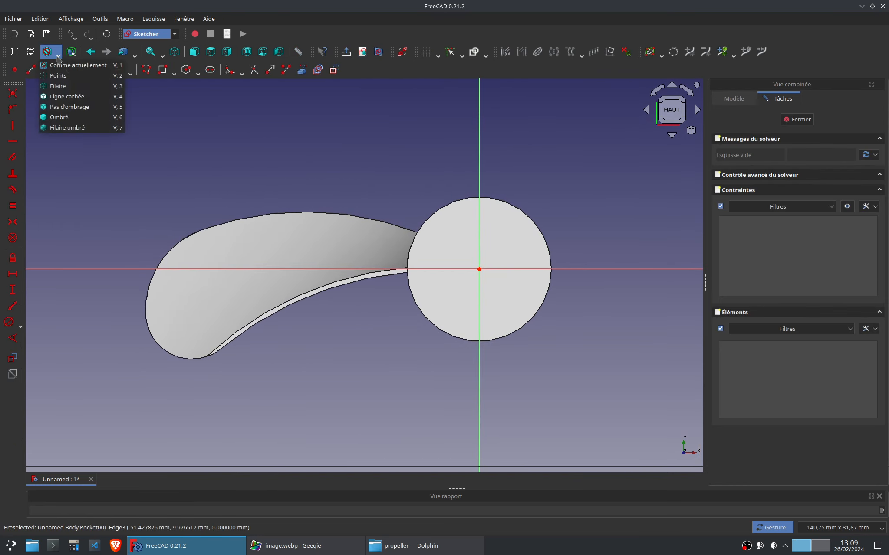
{"action": "left_click", "coordinate": [70, 87]}
{"action": "left_click", "coordinate": [286, 71]}
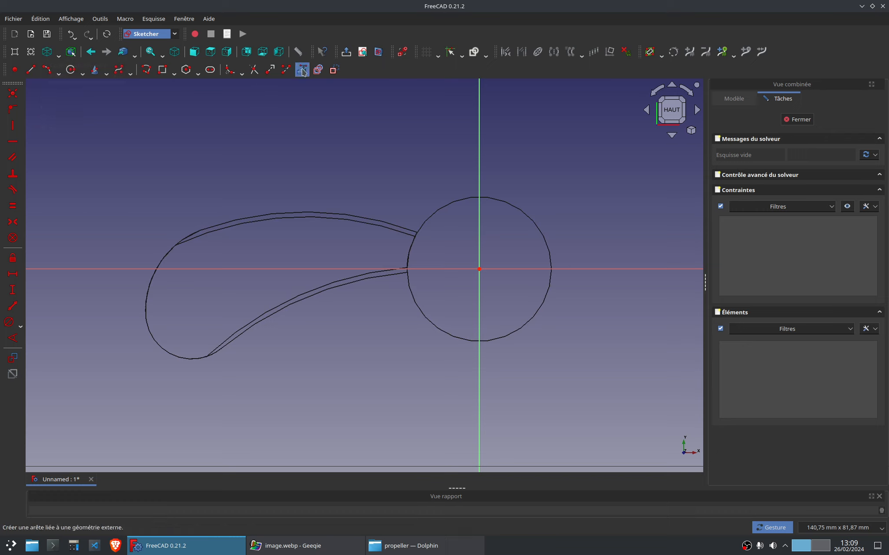
{"action": "left_click", "coordinate": [233, 222]}
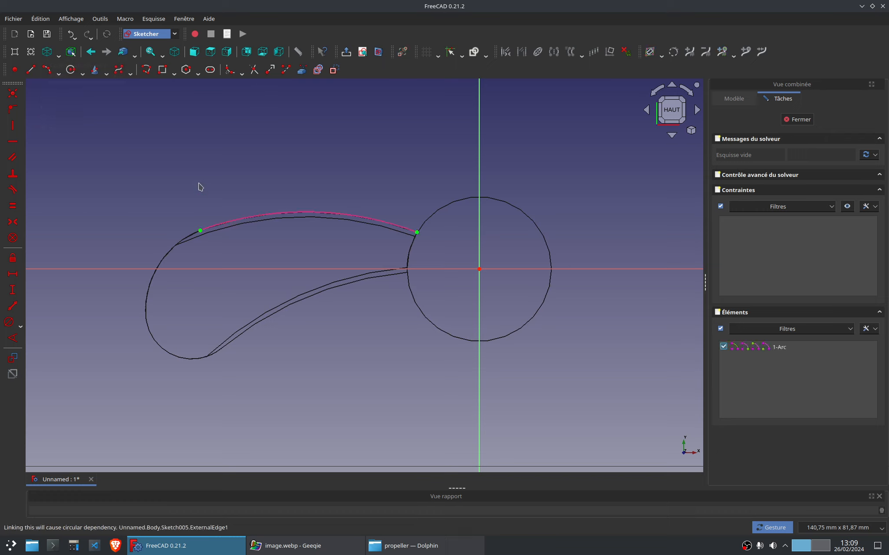
Draw three equilateral triangles centred along the linked upper blade edge, the first on its end point near the tip.
{"action": "left_click", "coordinate": [198, 74]}
{"action": "left_click", "coordinate": [204, 84]}
{"action": "left_click", "coordinate": [206, 246]}
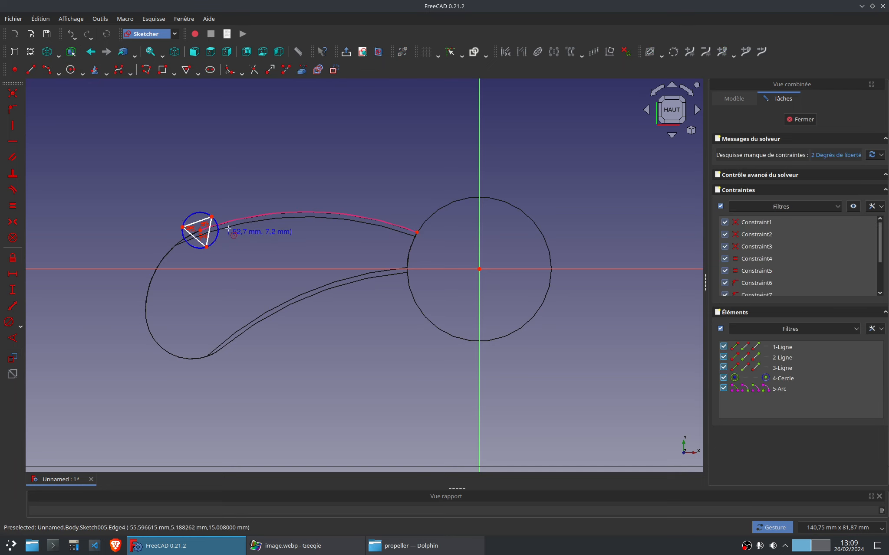
{"action": "left_click", "coordinate": [241, 237]}
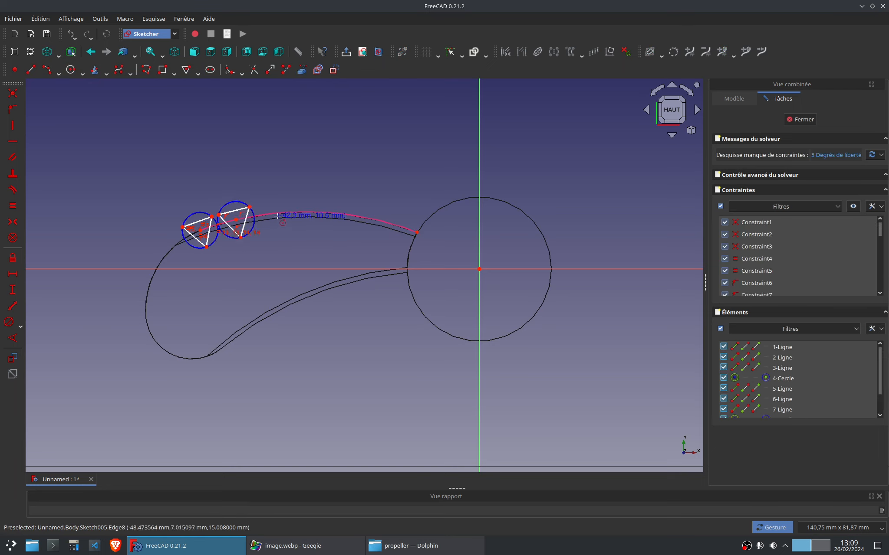
{"action": "key", "text": "Escape"}
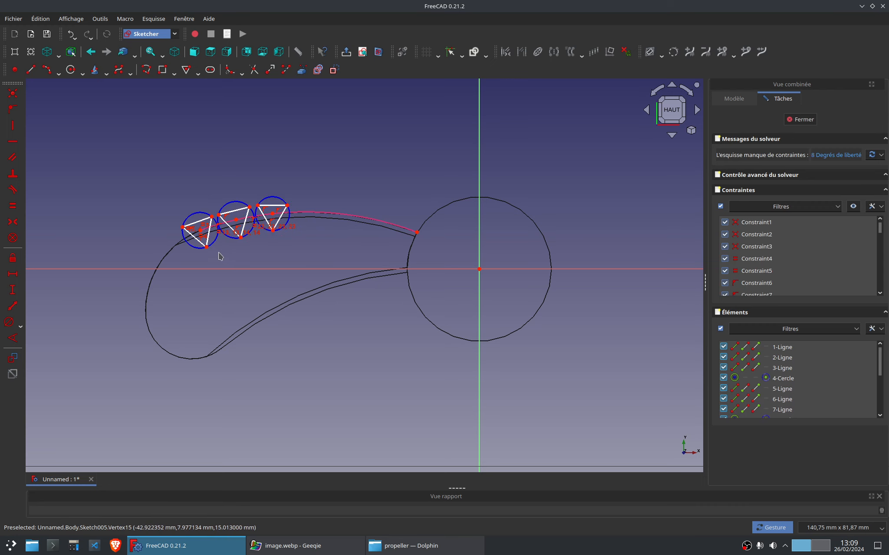
Constrain the diameter of the first triangle's circumscribed circle to a smaller size and make all three circles equal.
{"action": "scroll", "coordinate": [218, 254], "scroll_direction": "up", "scroll_amount": 5}
{"action": "left_click", "coordinate": [148, 236]}
{"action": "left_click", "coordinate": [10, 323]}
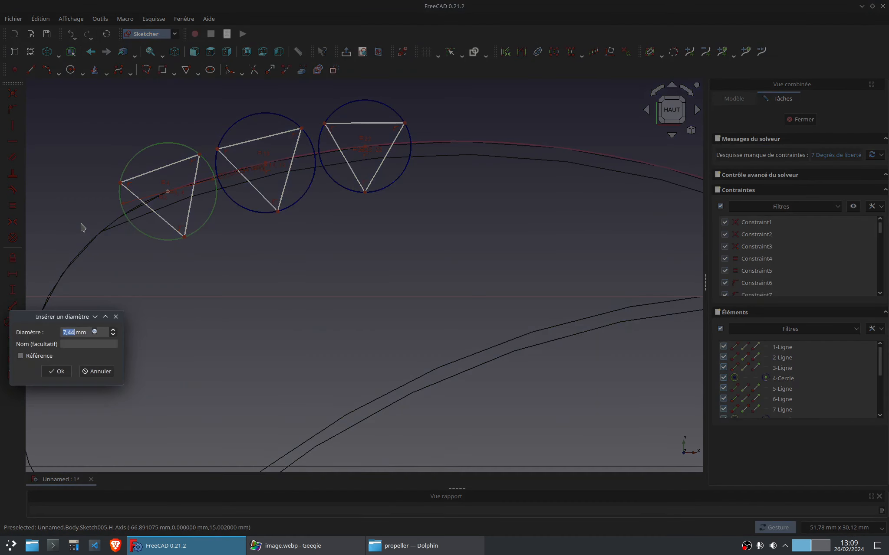
{"action": "key", "text": "Return"}
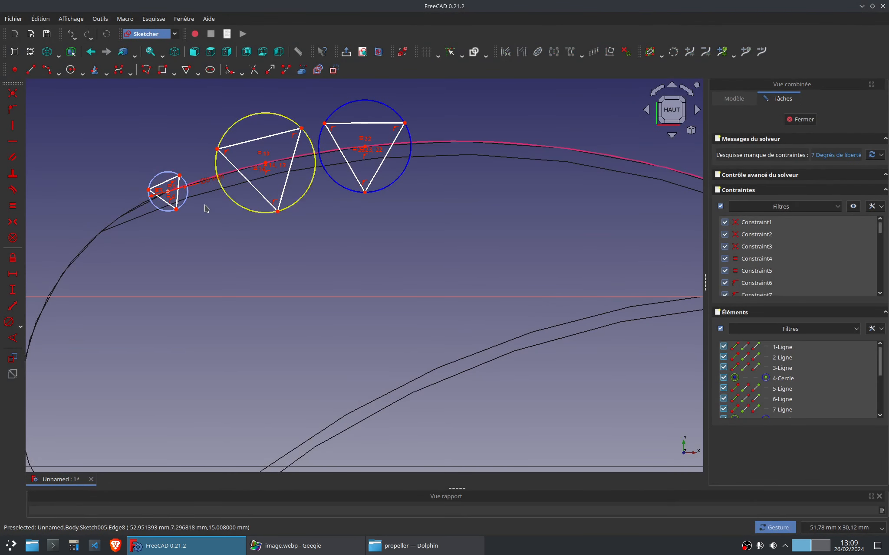
{"action": "left_click", "coordinate": [239, 208]}
{"action": "left_click", "coordinate": [340, 188]}
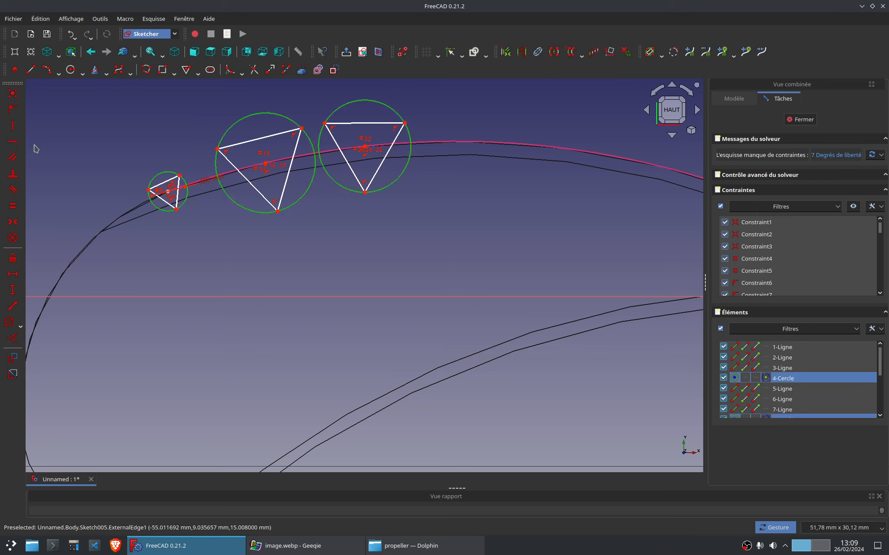
{"action": "left_click", "coordinate": [12, 206]}
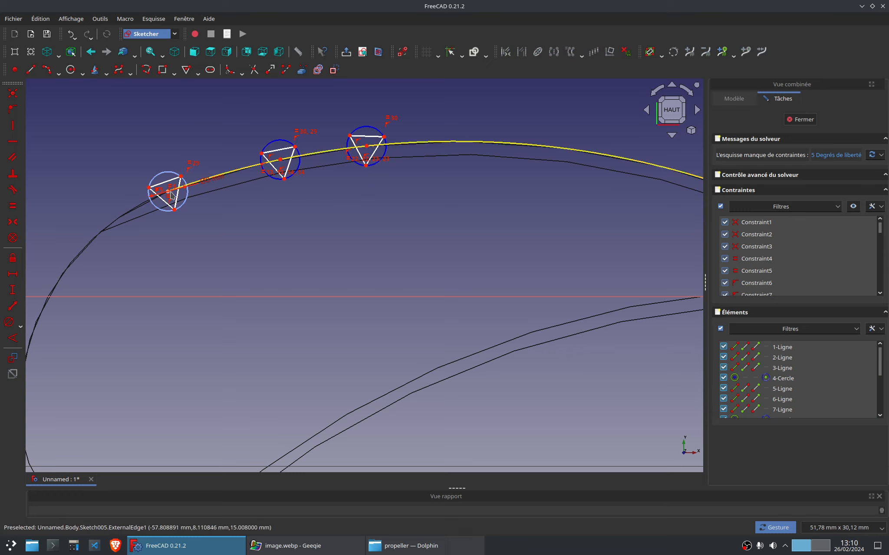
Move the second and third triangles along the blade edge closer to the first, adjust their orientation, and close the sketch.
{"action": "left_click_drag", "start_coordinate": [281, 163], "coordinate": [246, 160]}
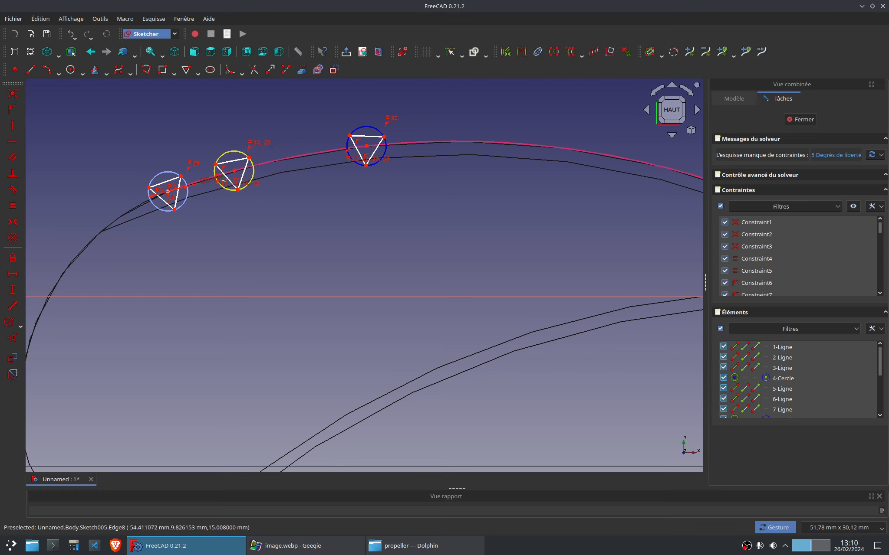
{"action": "left_click_drag", "start_coordinate": [243, 190], "coordinate": [241, 190]}
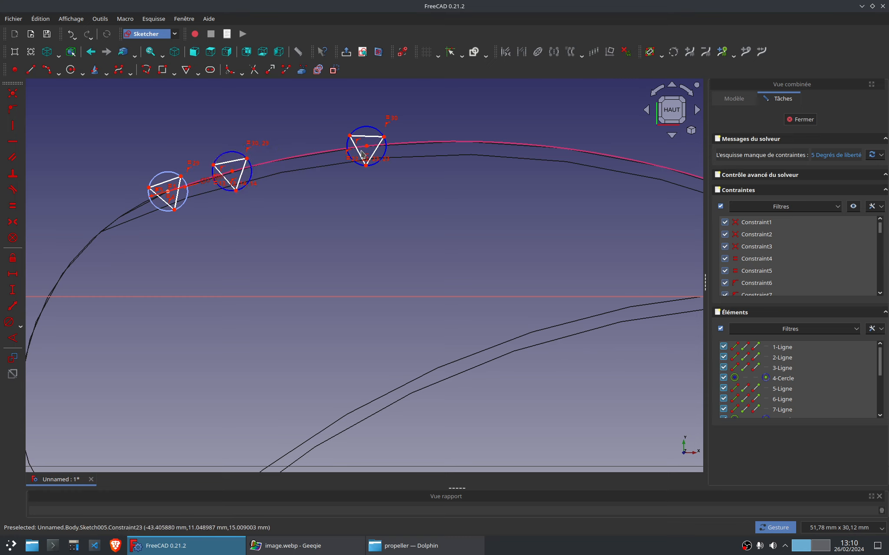
{"action": "left_click_drag", "start_coordinate": [367, 149], "coordinate": [270, 153]}
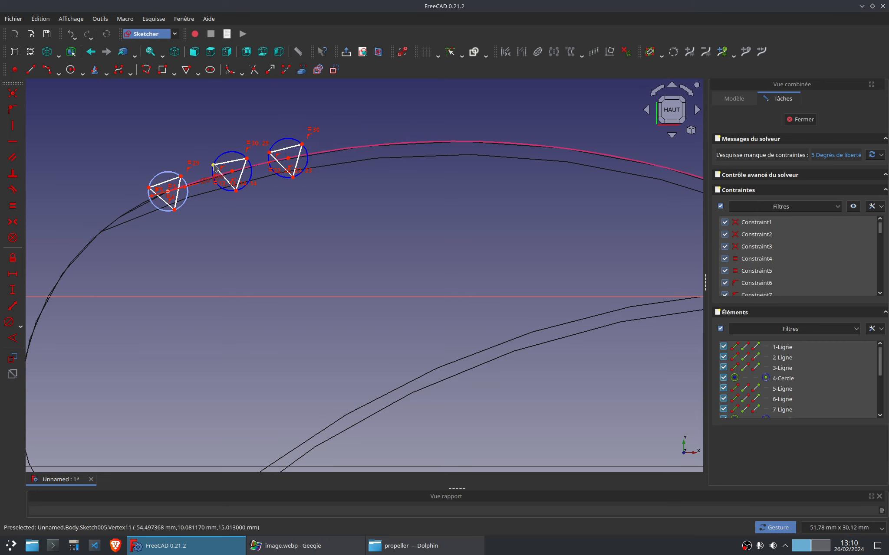
{"action": "left_click_drag", "start_coordinate": [213, 166], "coordinate": [212, 168]}
{"action": "left_click", "coordinate": [799, 119]}
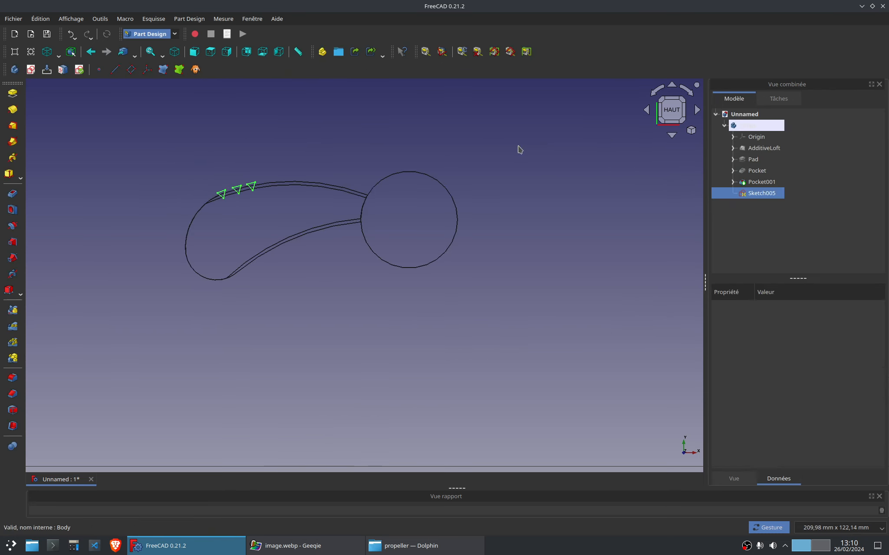
Cut the three triangular notches into the blade edge with a through-all pocket.
{"action": "left_click", "coordinate": [17, 210]}
{"action": "left_click", "coordinate": [813, 154]}
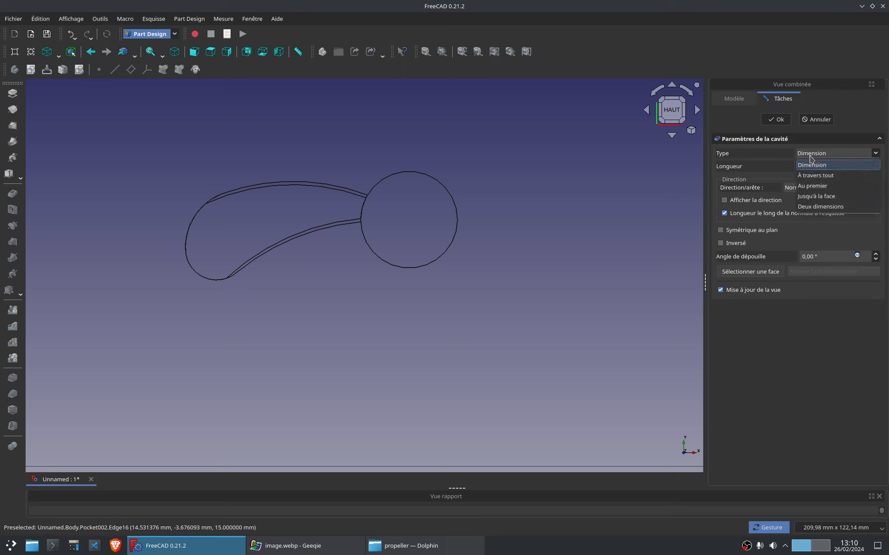
{"action": "left_click", "coordinate": [814, 176]}
{"action": "left_click", "coordinate": [776, 120]}
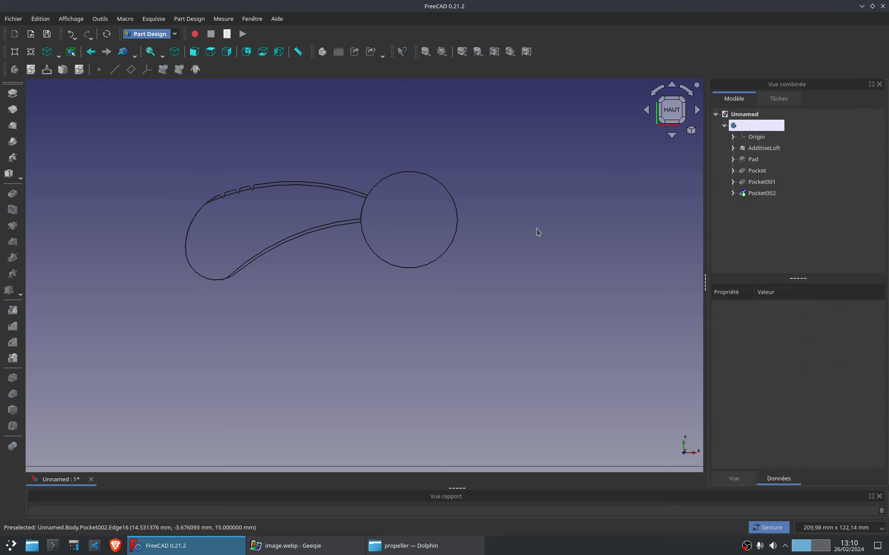
Inspect the notched blade in shaded display and compare it with the reference fan photo image.webp in Geeqie.
{"action": "left_click_drag", "start_coordinate": [536, 233], "coordinate": [430, 258]}
{"action": "left_click", "coordinate": [59, 56]}
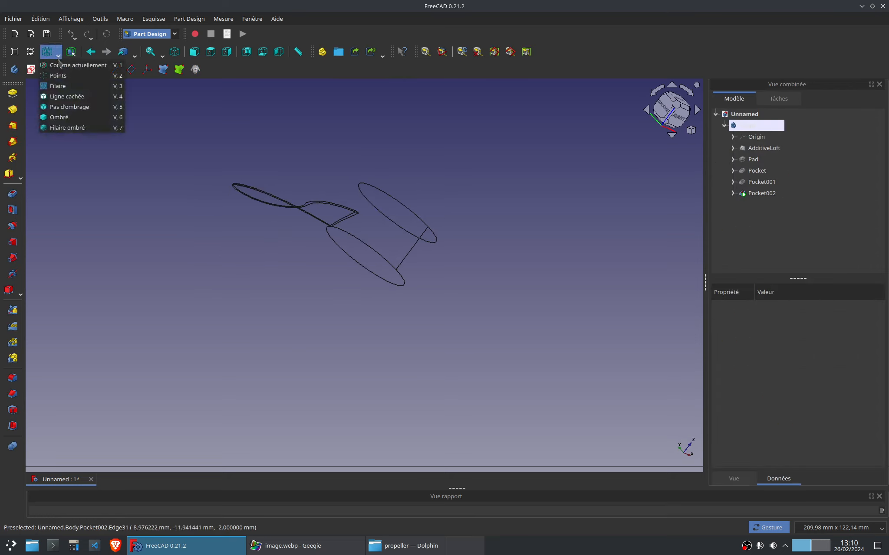
{"action": "left_click", "coordinate": [76, 66]}
{"action": "left_click_drag", "start_coordinate": [202, 281], "coordinate": [375, 404]}
{"action": "scroll", "coordinate": [376, 403], "scroll_direction": "up", "scroll_amount": 3}
{"action": "right_click_drag", "start_coordinate": [436, 398], "coordinate": [535, 292]}
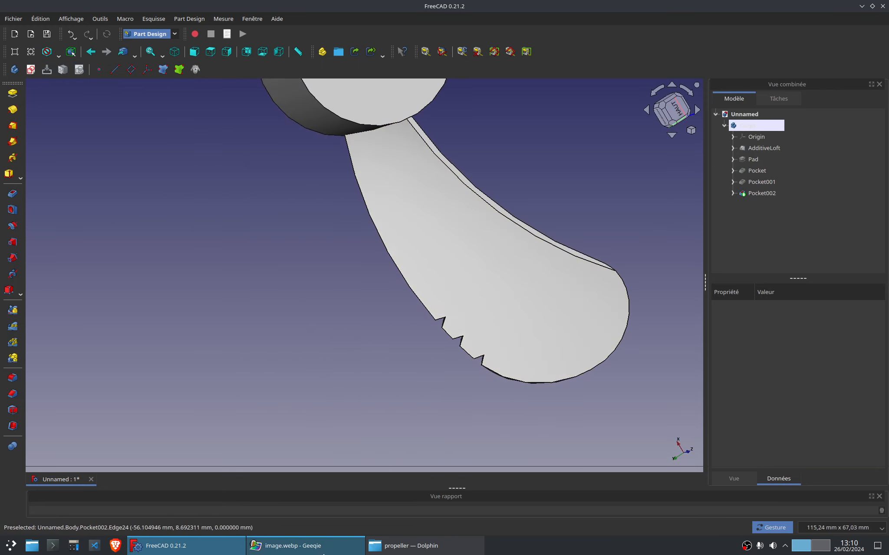
{"action": "left_click", "coordinate": [306, 546]}
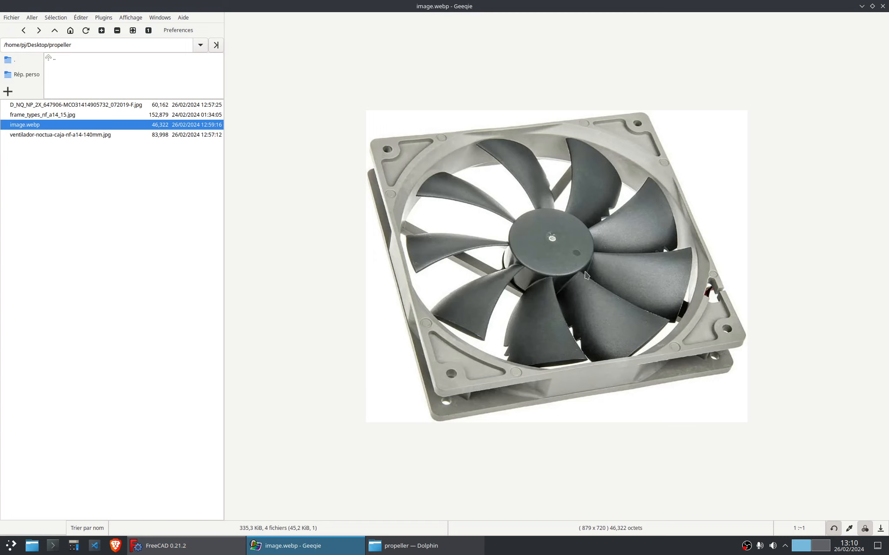
{"action": "left_click", "coordinate": [304, 546]}
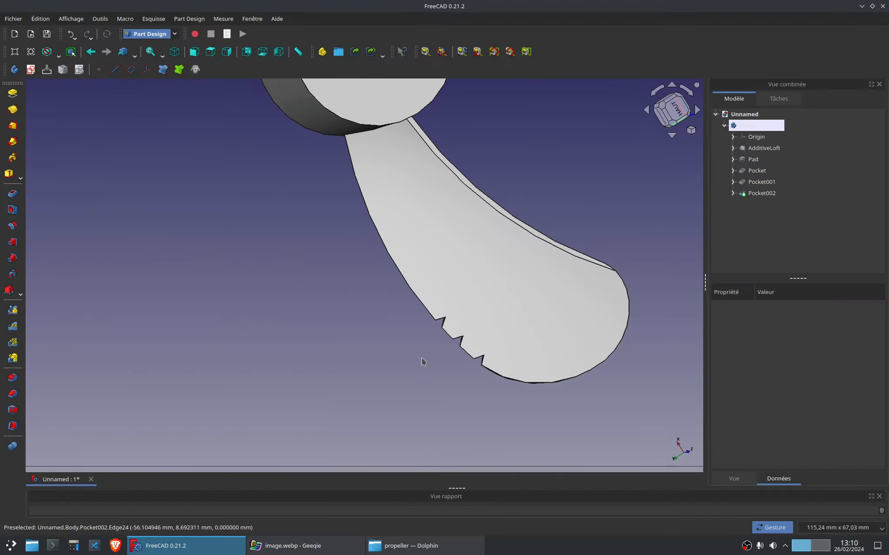
{"action": "scroll", "coordinate": [373, 366], "scroll_direction": "down", "scroll_amount": 3}
{"action": "left_click_drag", "start_coordinate": [351, 383], "coordinate": [541, 366]}
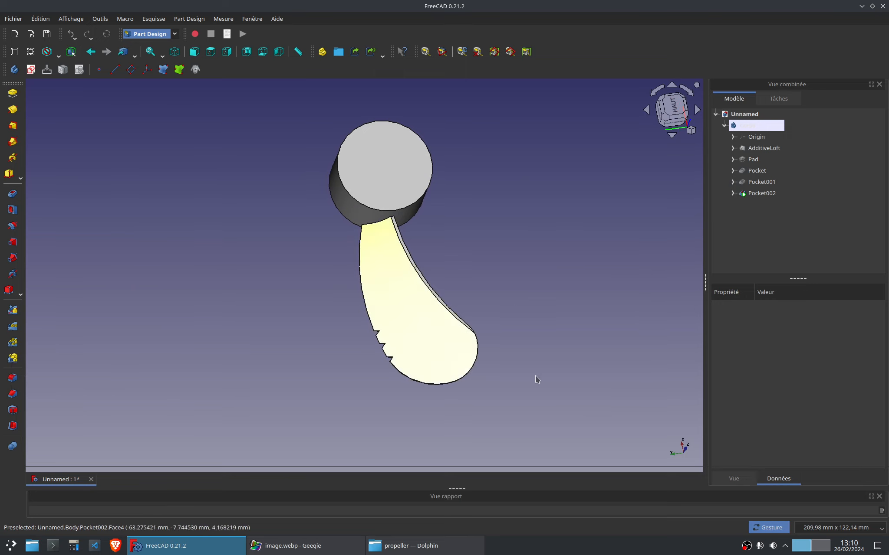
Switch to the Draft workbench with the whole body selected and viewed from the top.
{"action": "left_click", "coordinate": [725, 126]}
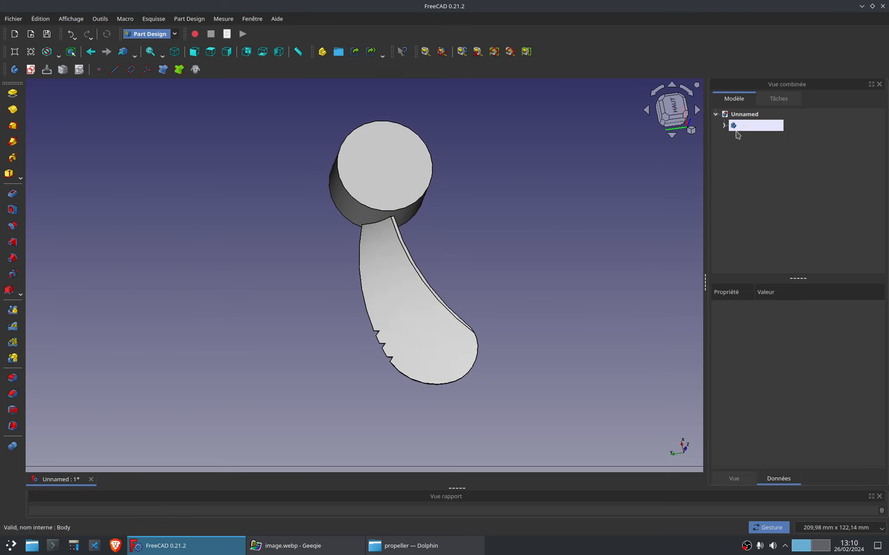
{"action": "left_click", "coordinate": [740, 127]}
{"action": "left_click", "coordinate": [175, 34]}
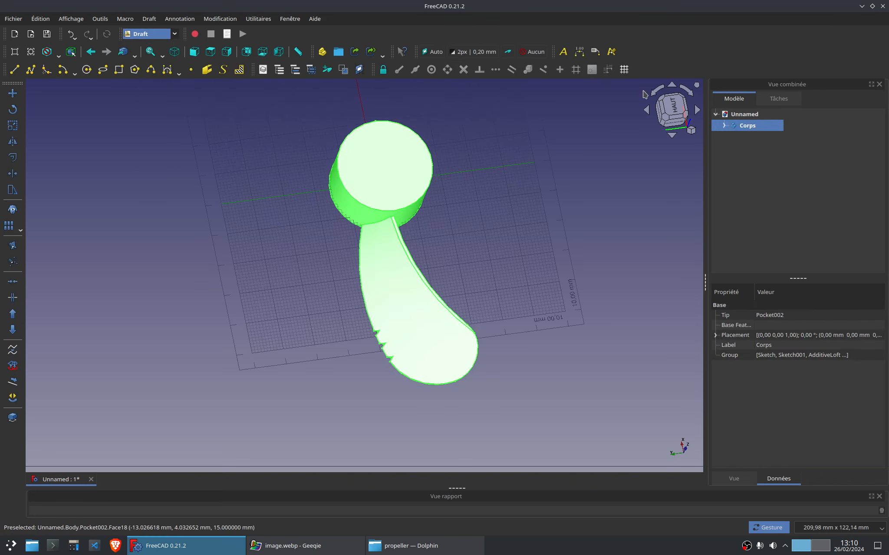
{"action": "key", "text": "2"}
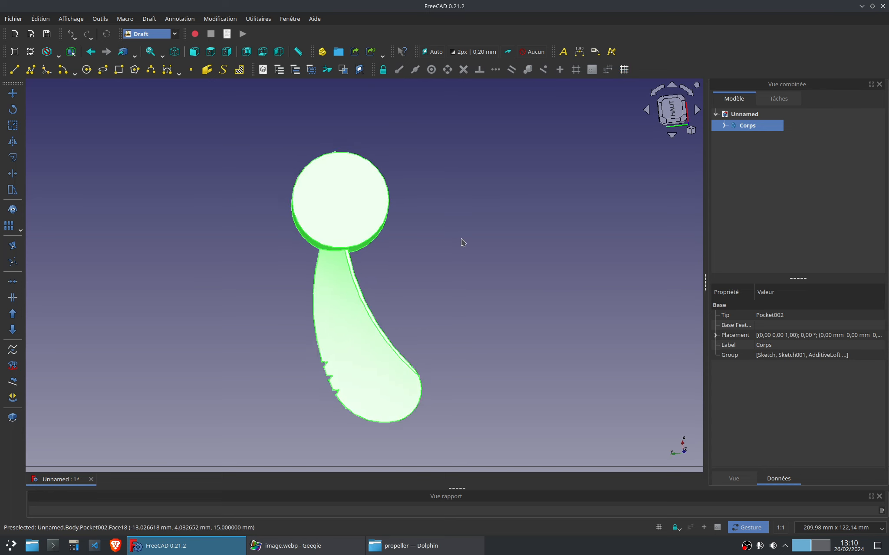
{"action": "key", "text": "1"}
{"action": "key", "text": "2"}
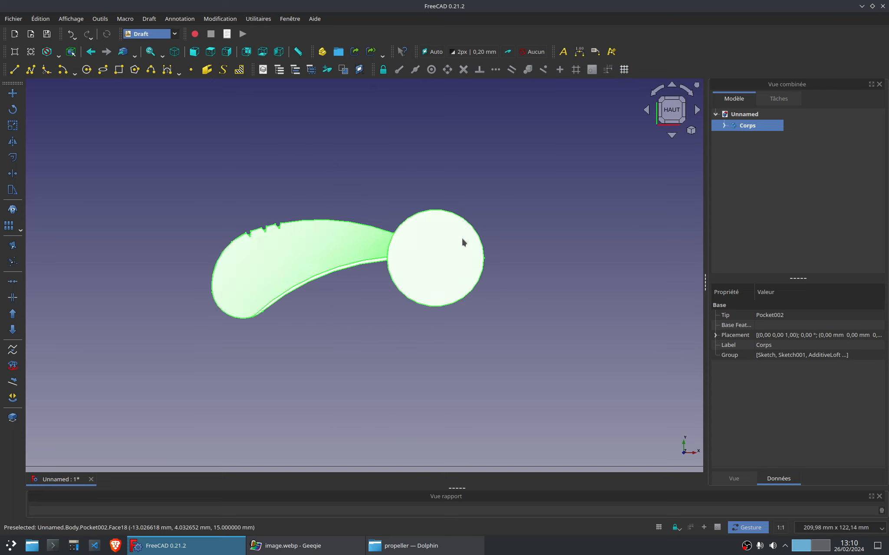
{"action": "left_click", "coordinate": [555, 214]}
{"action": "left_click", "coordinate": [757, 125]}
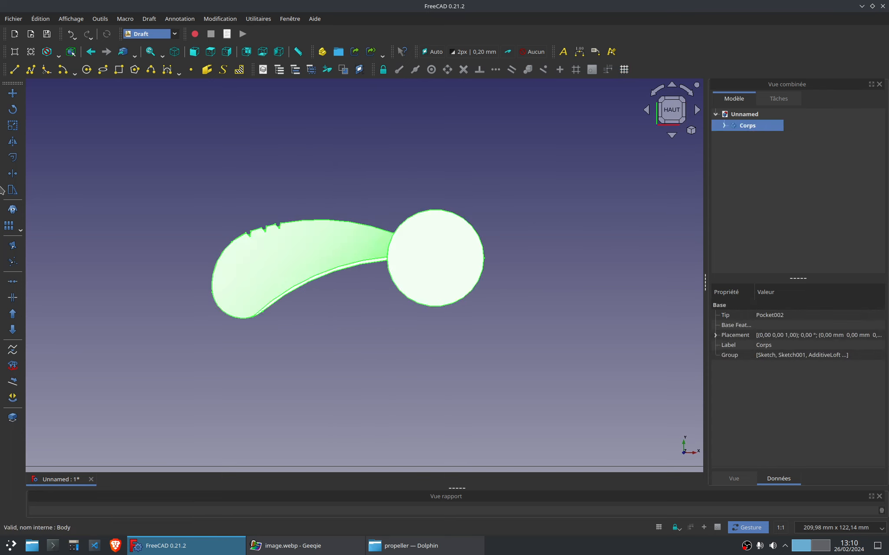
Create a polar array of the body with 7 elements over 360° around the origin.
{"action": "left_click", "coordinate": [9, 226]}
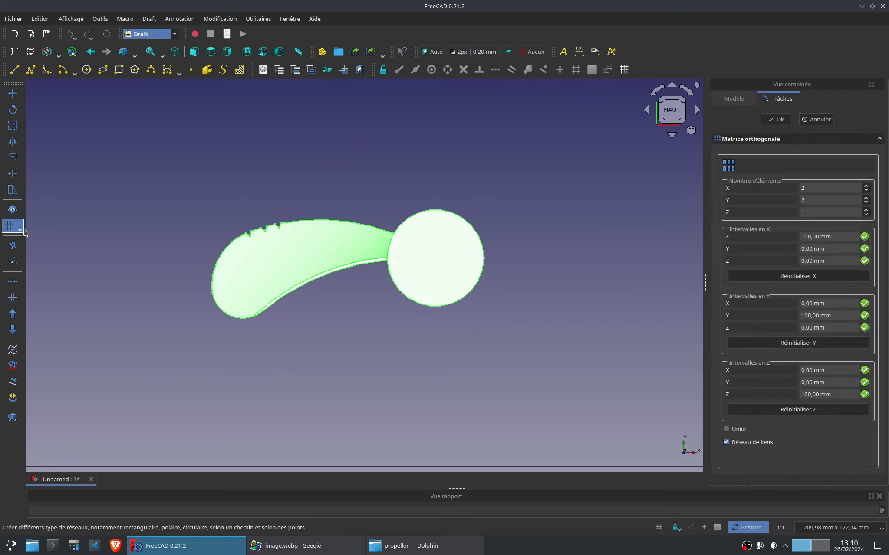
{"action": "left_click", "coordinate": [811, 119]}
{"action": "left_click", "coordinate": [20, 230]}
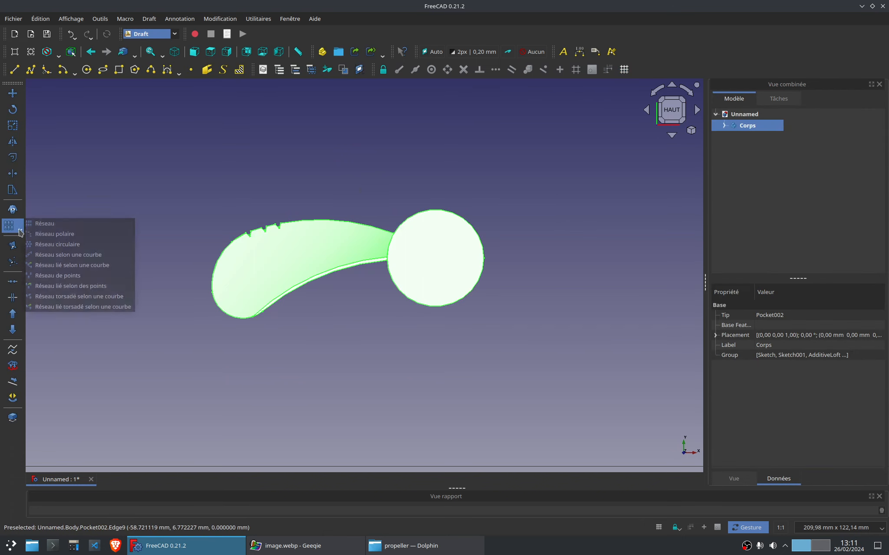
{"action": "left_click", "coordinate": [75, 237]}
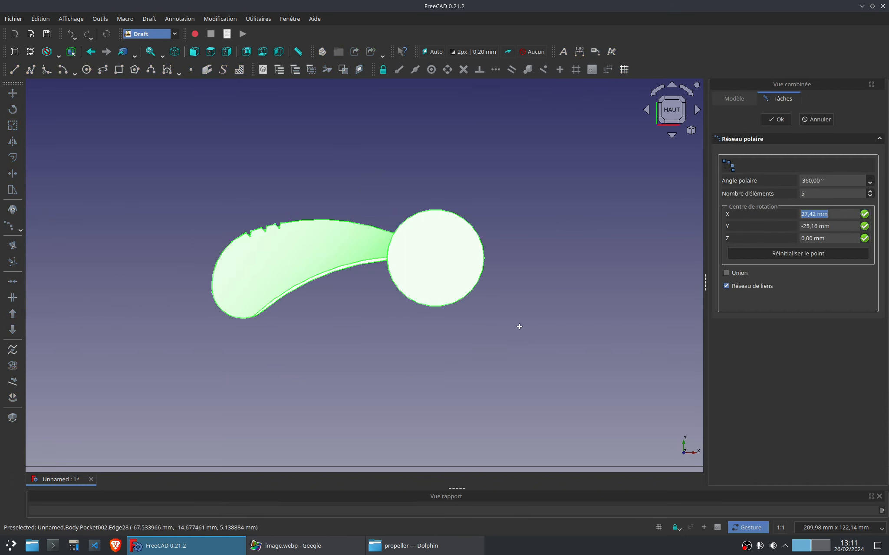
{"action": "left_click", "coordinate": [807, 257]}
{"action": "left_click", "coordinate": [830, 193]}
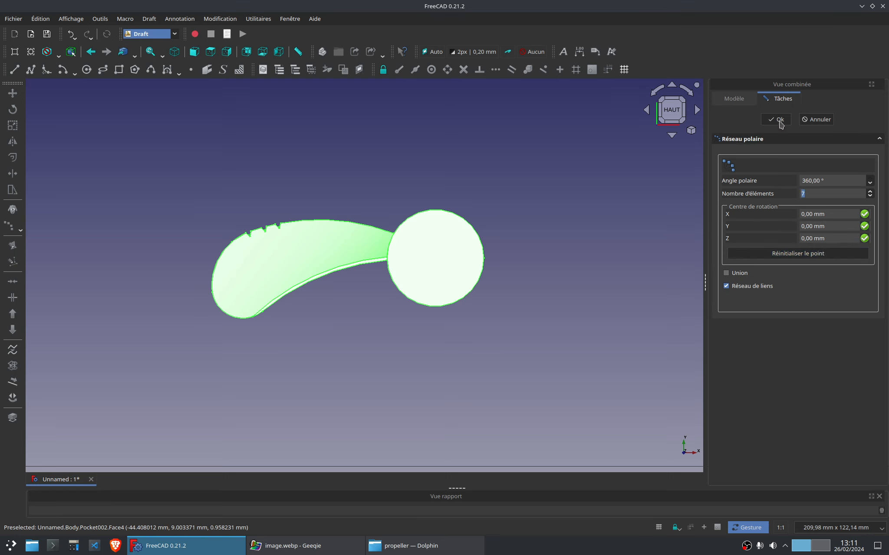
{"action": "left_click", "coordinate": [776, 119]}
{"action": "left_click", "coordinate": [651, 215]}
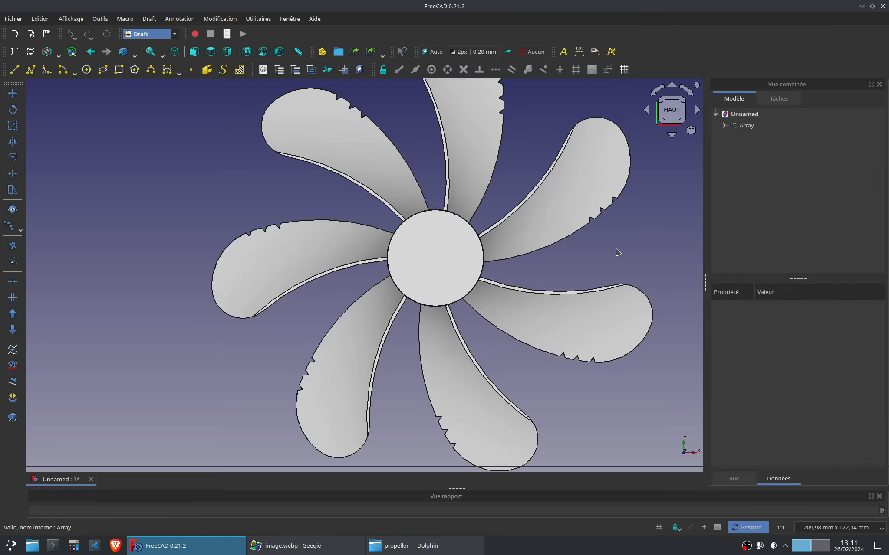
{"action": "scroll", "coordinate": [555, 256], "scroll_direction": "down", "scroll_amount": 2}
{"action": "left_click_drag", "start_coordinate": [559, 391], "coordinate": [585, 301]}
{"action": "left_click_drag", "start_coordinate": [620, 227], "coordinate": [508, 266]}
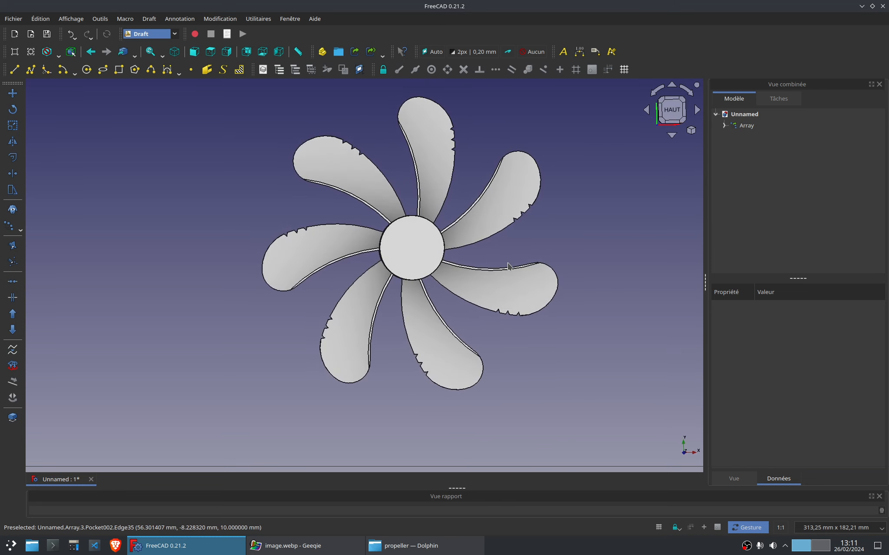
Try to create a Part Design body using the polar array as its base feature.
{"action": "left_click", "coordinate": [733, 128]}
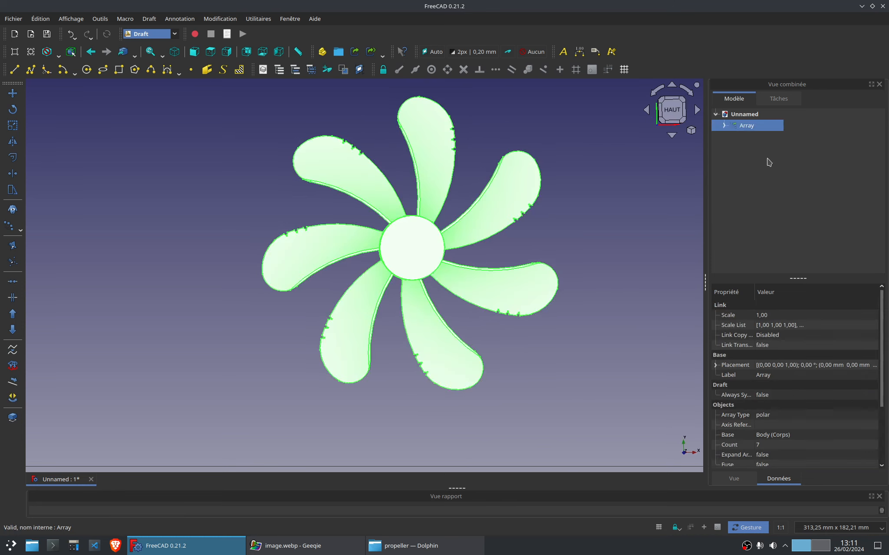
{"action": "left_click", "coordinate": [763, 165]}
{"action": "left_click", "coordinate": [150, 34]}
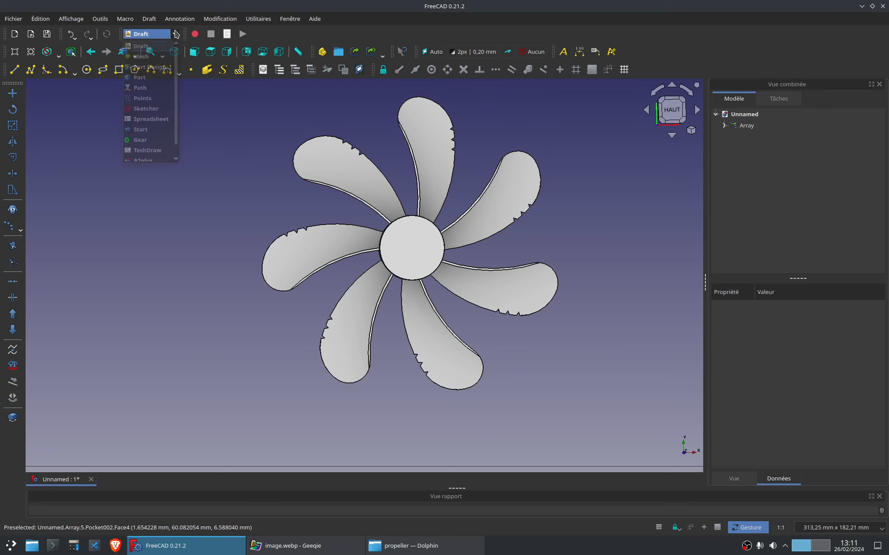
{"action": "left_click", "coordinate": [153, 67]}
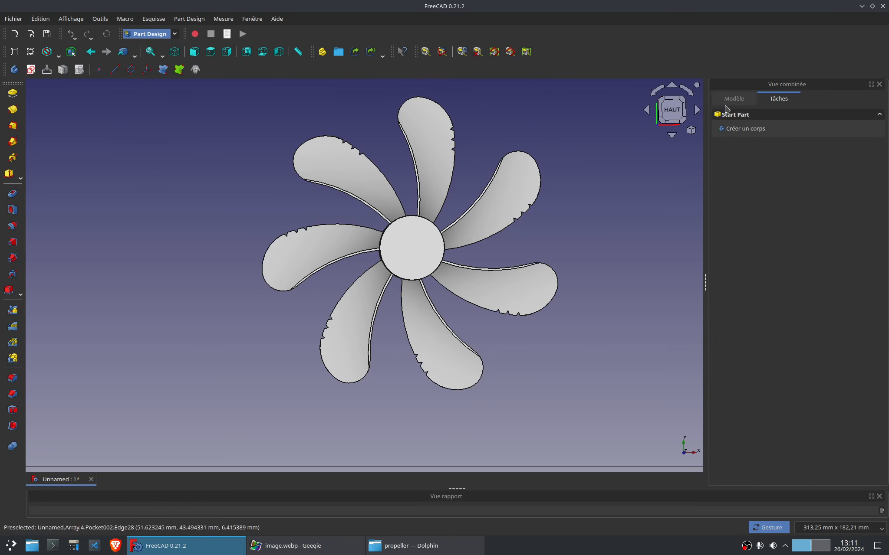
{"action": "left_click", "coordinate": [408, 128]}
{"action": "left_click", "coordinate": [15, 69]}
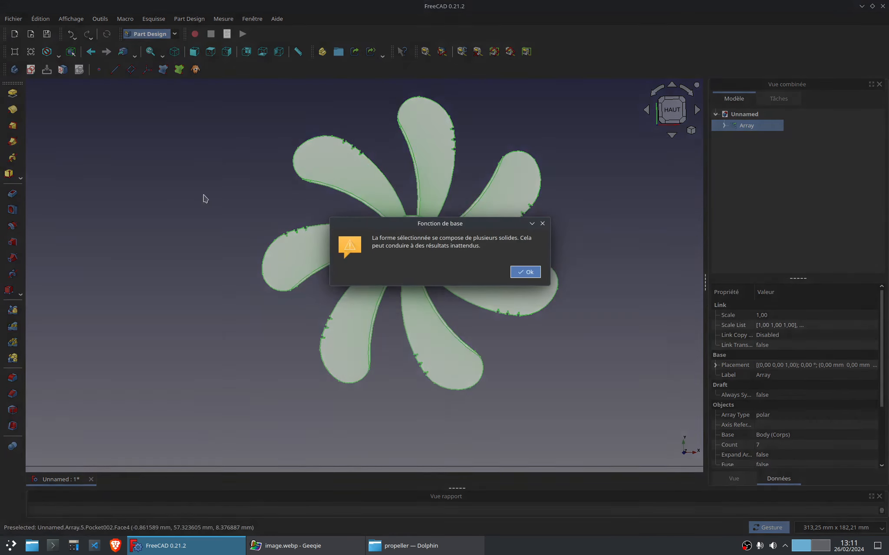
{"action": "left_click", "coordinate": [530, 272]}
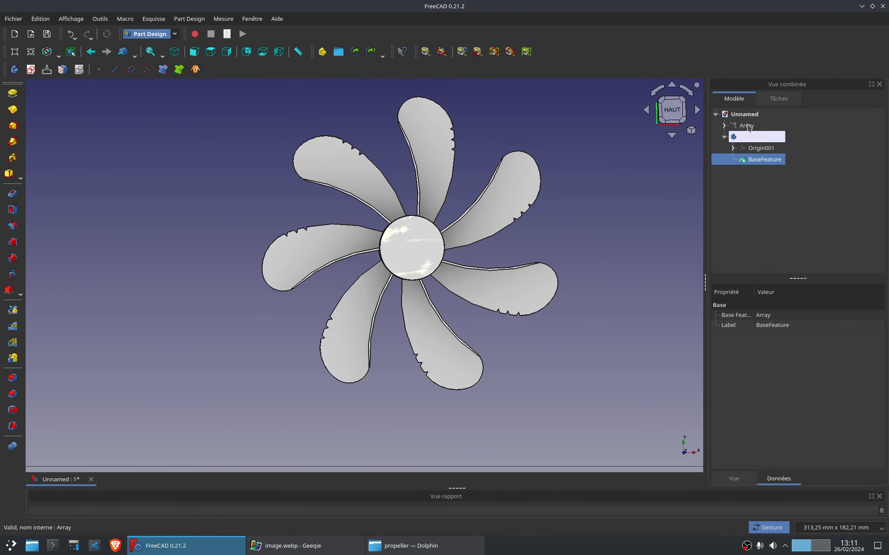
Delete the new body Corps001 and make the polar array visible again.
{"action": "left_click", "coordinate": [752, 137]}
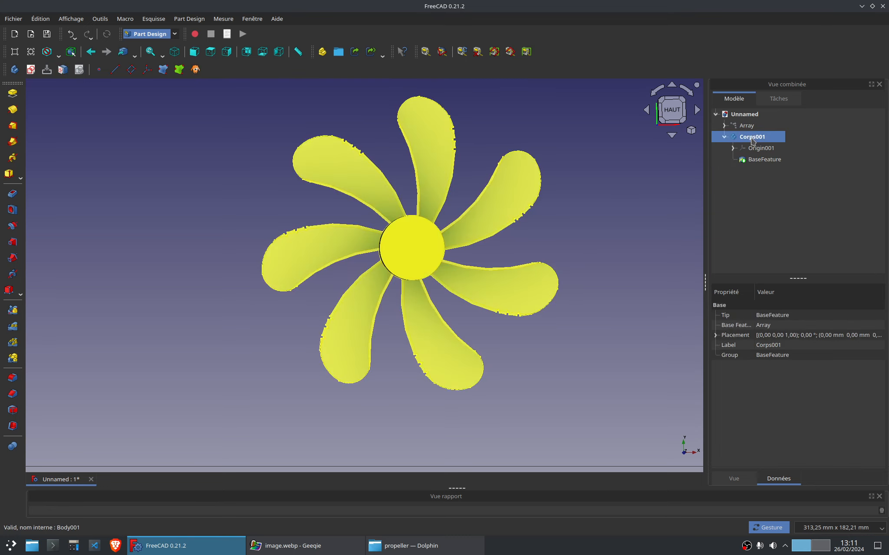
{"action": "key", "text": "Delete"}
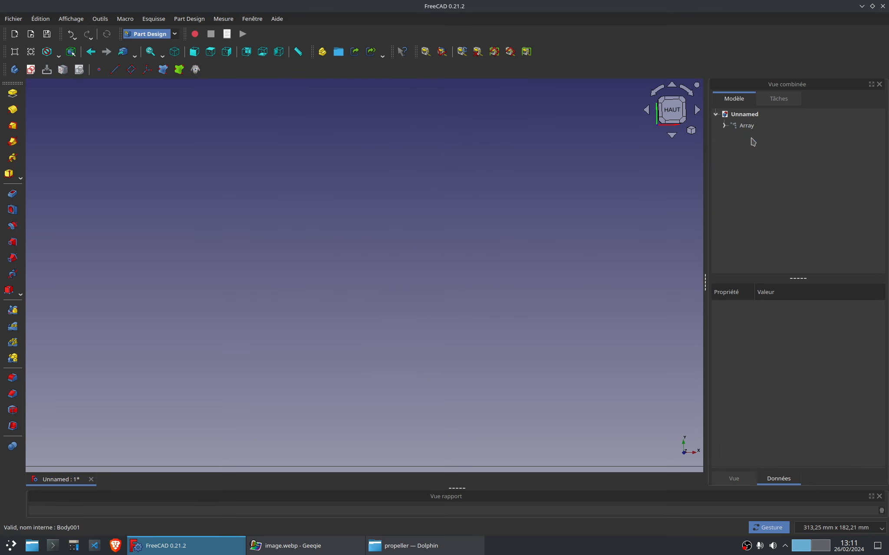
{"action": "left_click", "coordinate": [746, 126]}
{"action": "key", "text": "space"}
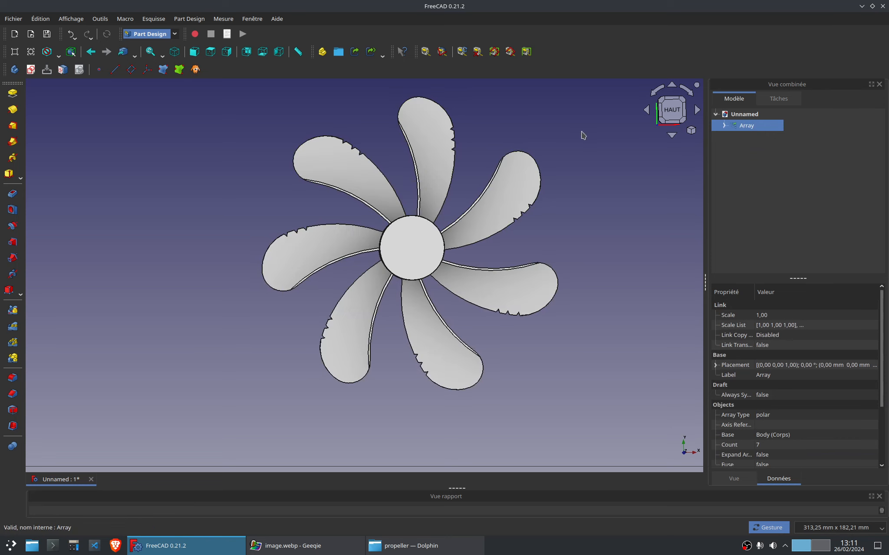
{"action": "left_click", "coordinate": [755, 152]}
{"action": "left_click_drag", "start_coordinate": [526, 368], "coordinate": [477, 385]}
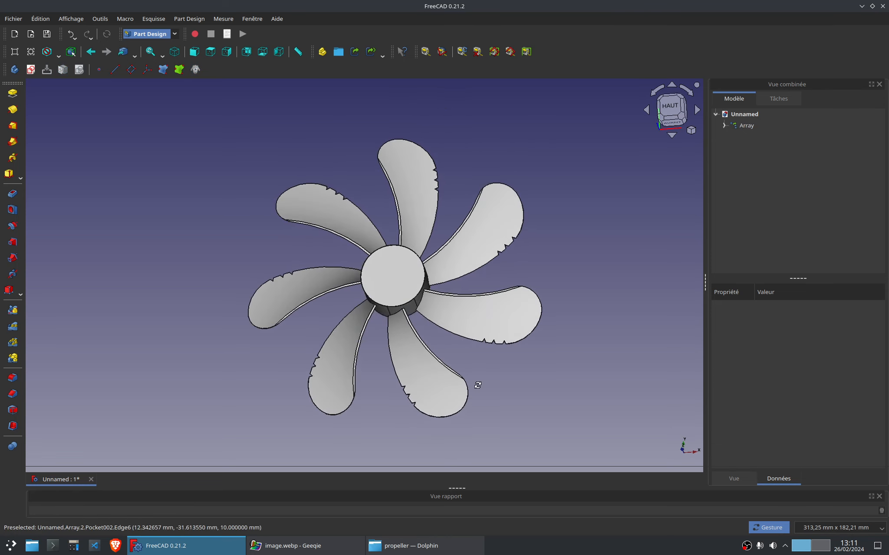
Clone the polar array in the Draft workbench.
{"action": "left_click", "coordinate": [174, 34]}
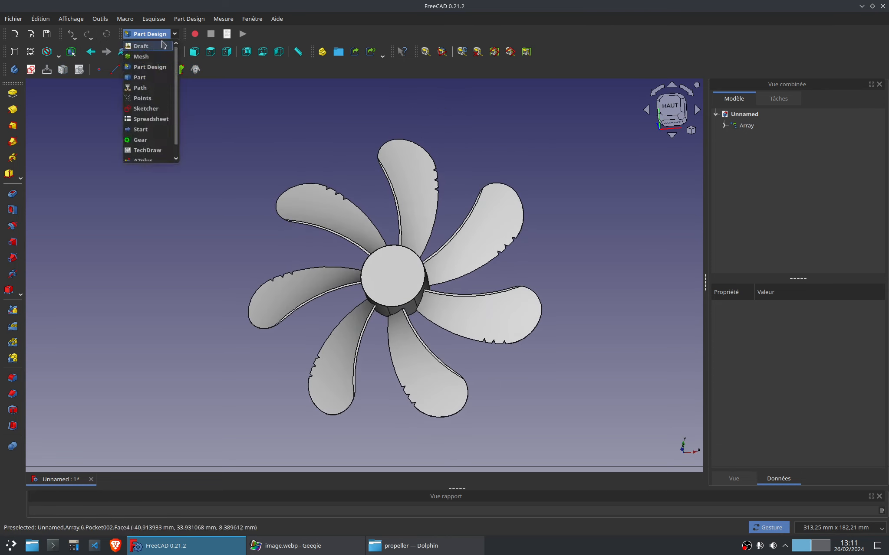
{"action": "left_click", "coordinate": [147, 46]}
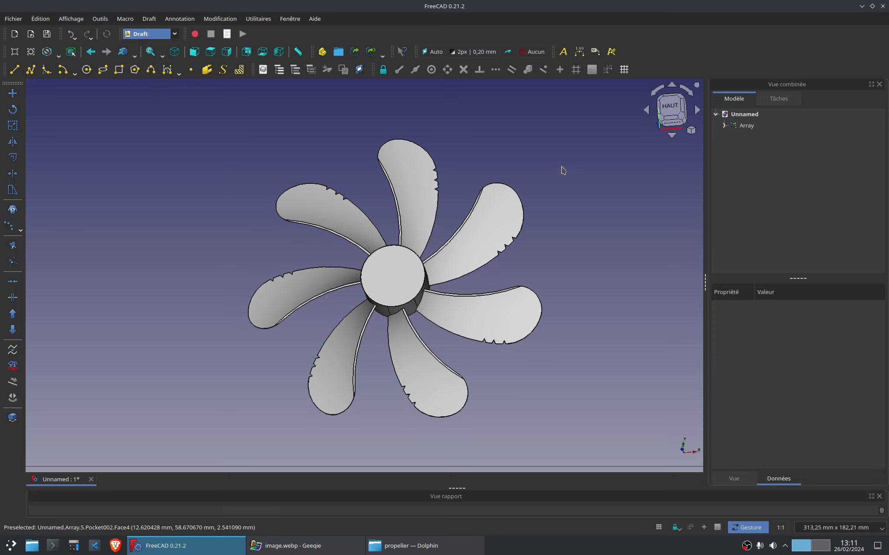
{"action": "left_click", "coordinate": [744, 125]}
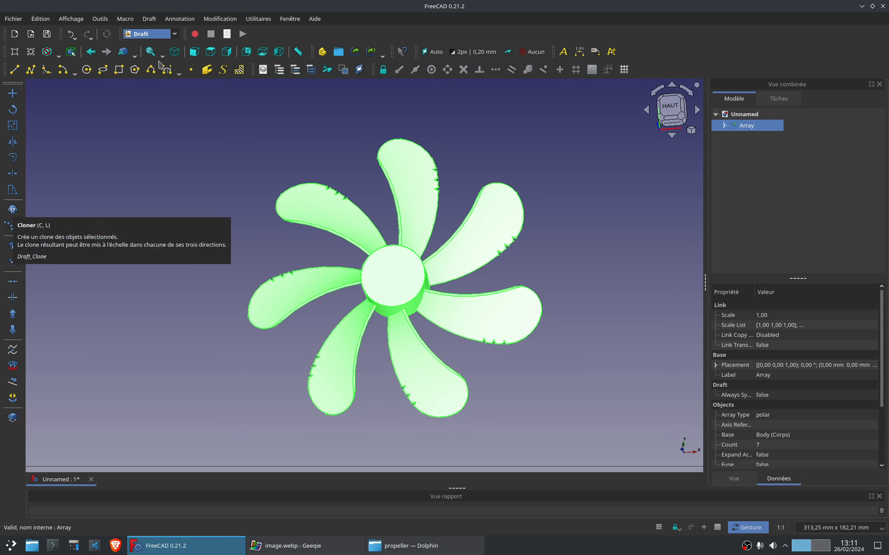
{"action": "left_click", "coordinate": [220, 18]}
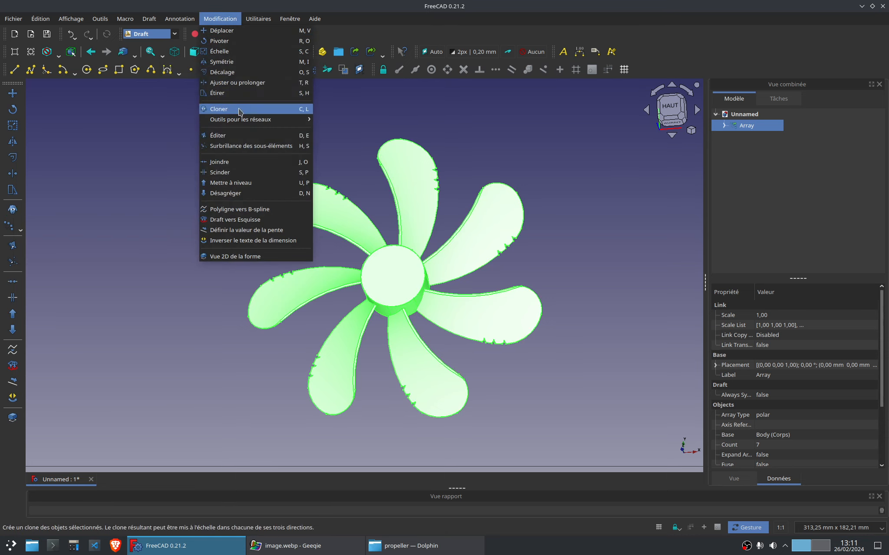
{"action": "left_click", "coordinate": [134, 164]}
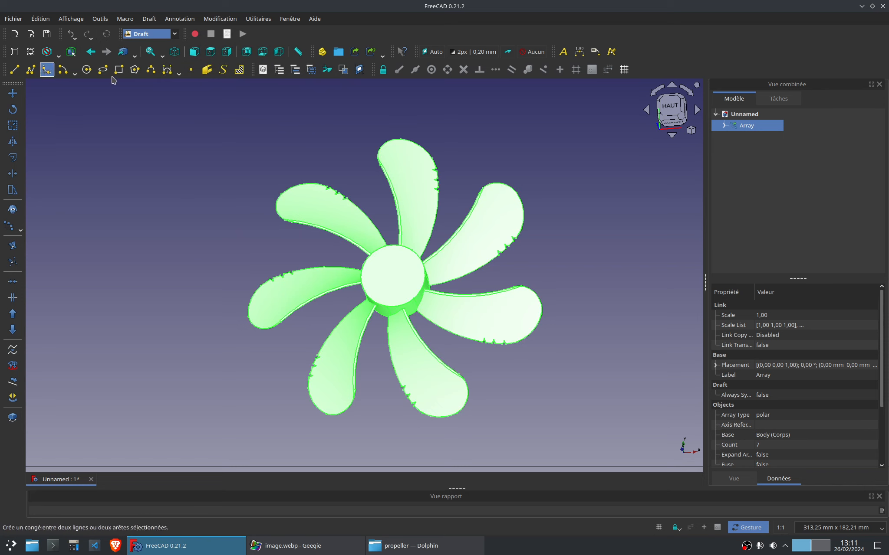
{"action": "left_click", "coordinate": [17, 210]}
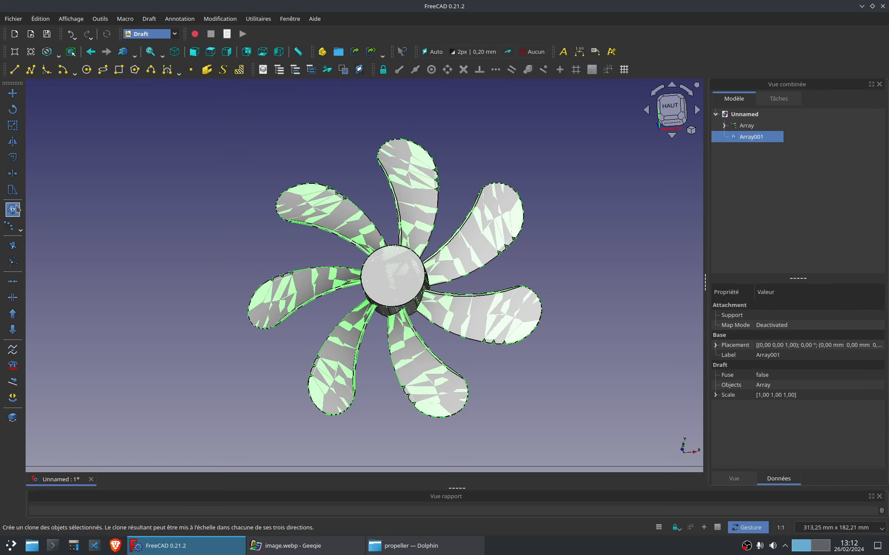
{"action": "left_click", "coordinate": [760, 137]}
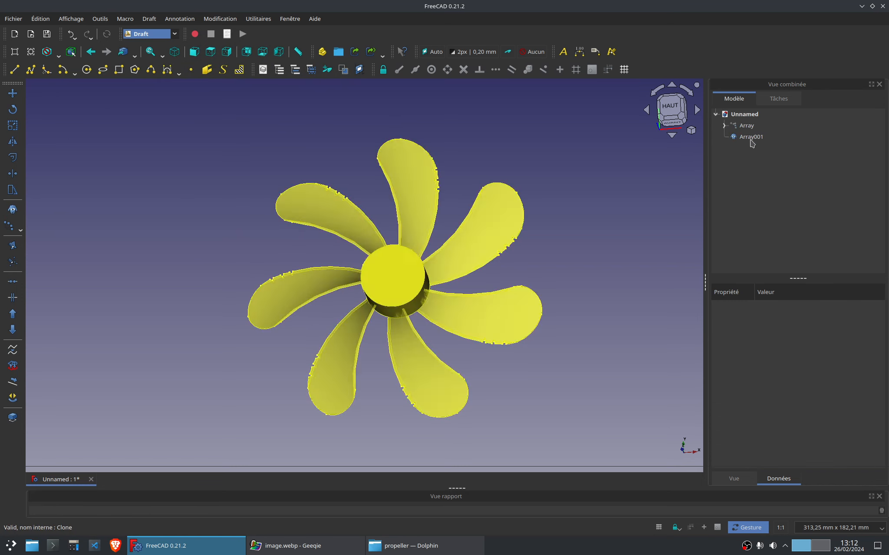
{"action": "left_click", "coordinate": [775, 168]}
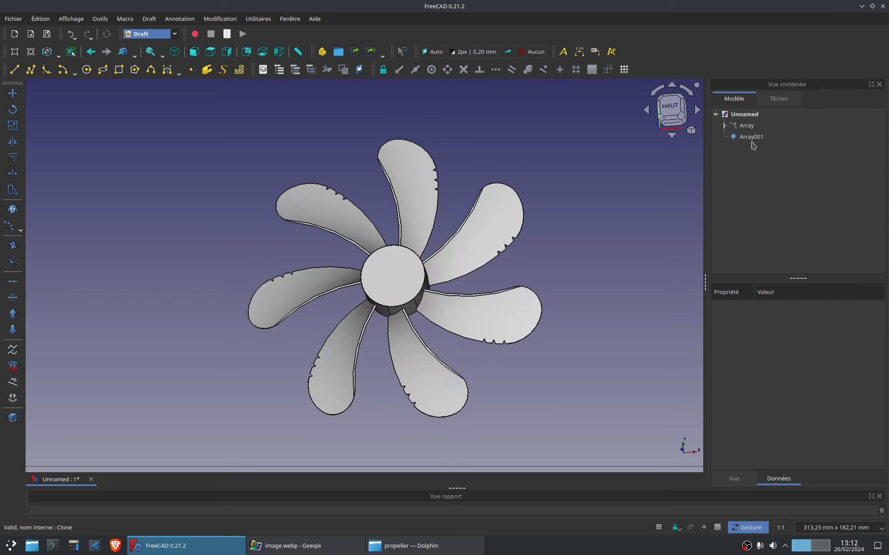
Downgrade the cloned array into separate blade solids.
{"action": "left_click", "coordinate": [724, 125]}
{"action": "left_click", "coordinate": [733, 137]}
{"action": "left_click", "coordinate": [732, 136]}
{"action": "left_click", "coordinate": [724, 127]}
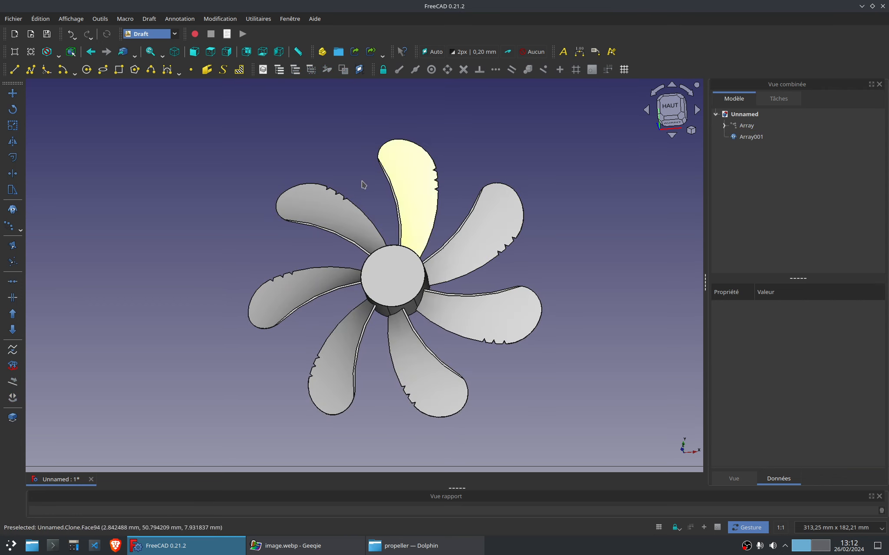
{"action": "left_click", "coordinate": [753, 138]}
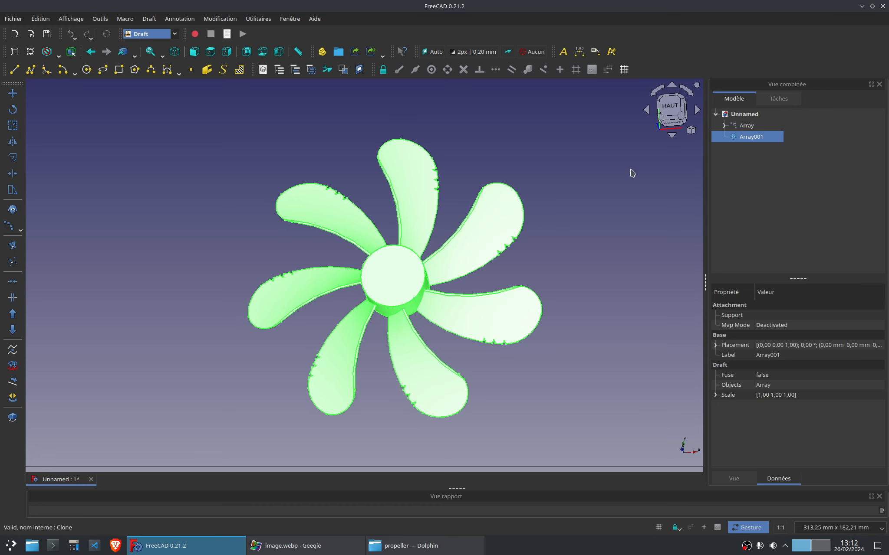
{"action": "left_click", "coordinate": [756, 154]}
{"action": "left_click", "coordinate": [752, 139]}
{"action": "left_click", "coordinate": [729, 165]}
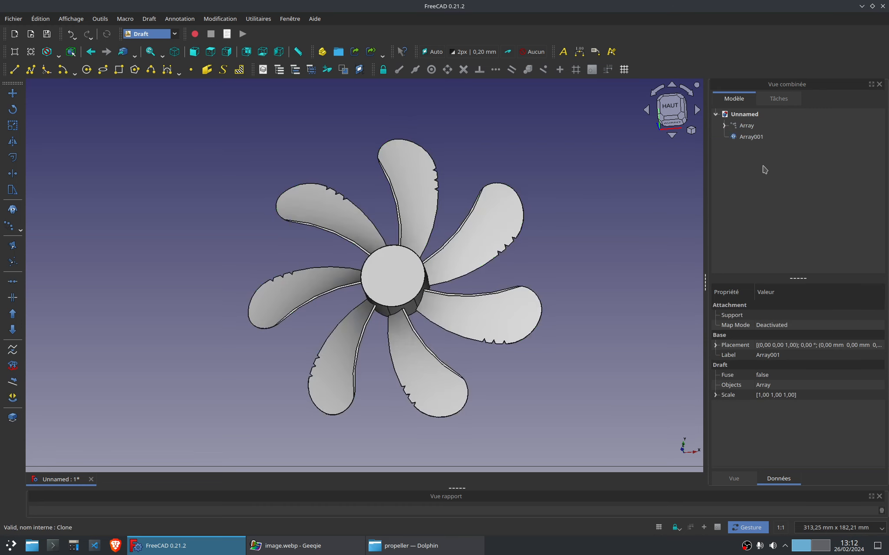
{"action": "left_click", "coordinate": [756, 137]}
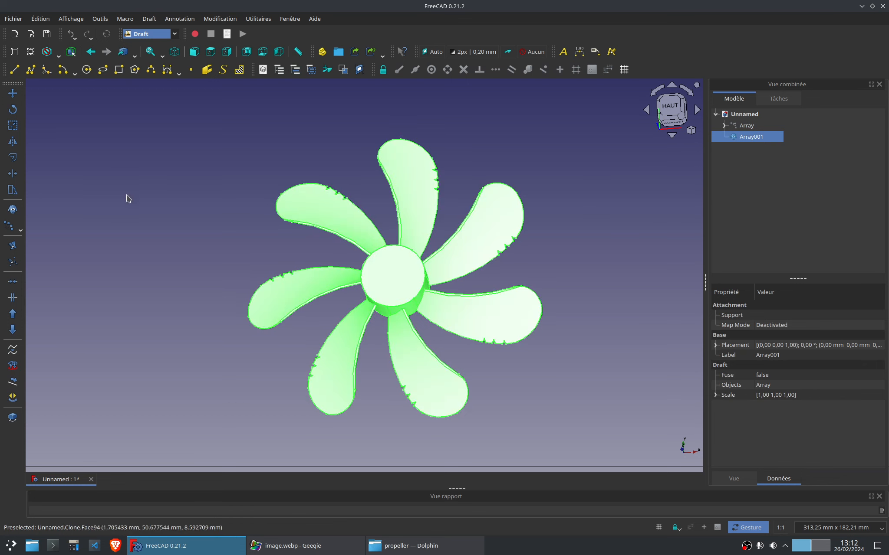
{"action": "left_click", "coordinate": [12, 330]}
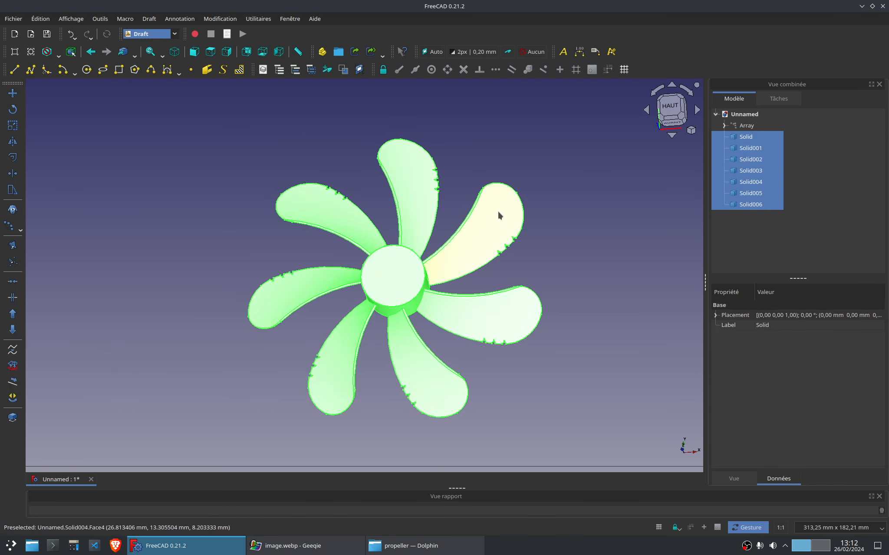
{"action": "left_click", "coordinate": [852, 167]}
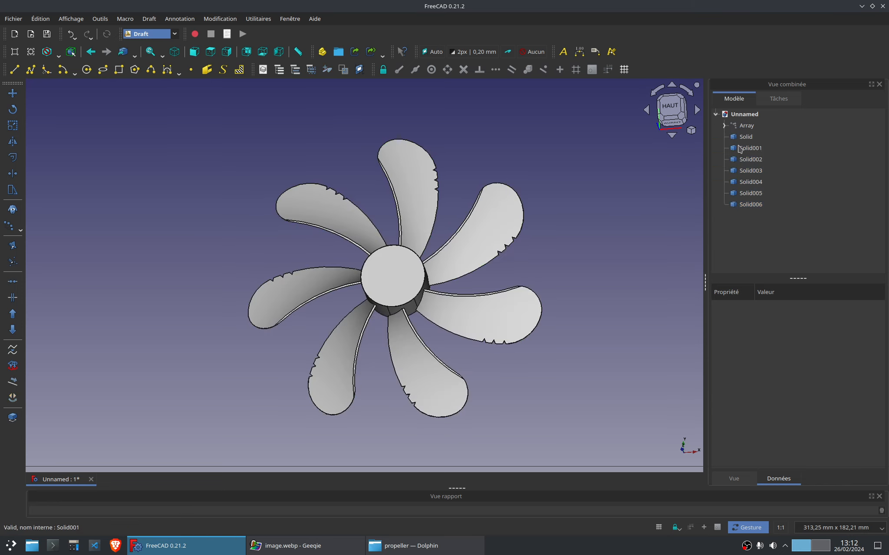
Select all the separate blade solids and fuse them into one shape with the Part workbench's union.
{"action": "left_click", "coordinate": [735, 134]}
{"action": "left_click", "coordinate": [755, 147]}
{"action": "left_click", "coordinate": [754, 162]}
{"action": "left_click", "coordinate": [751, 177]}
{"action": "left_click", "coordinate": [751, 193]}
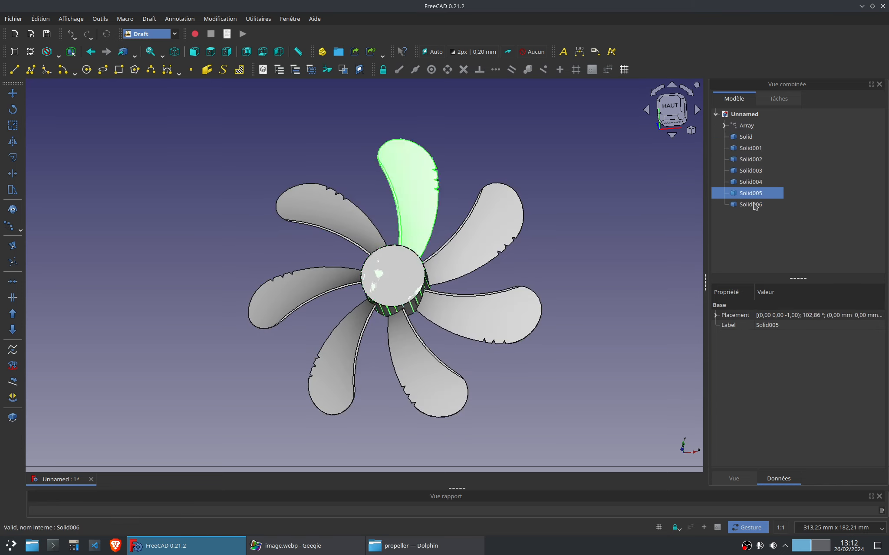
{"action": "left_click", "coordinate": [805, 185]}
{"action": "key", "text": "ctrl+a"}
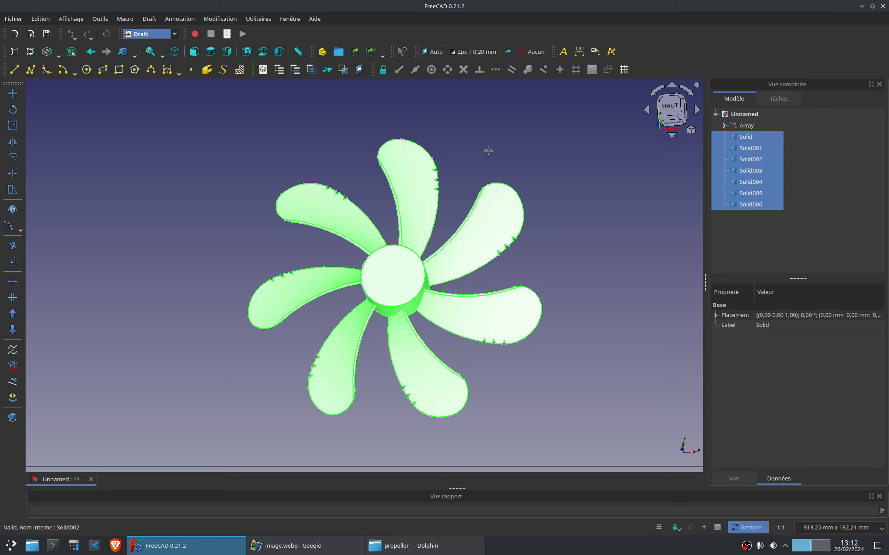
{"action": "left_click", "coordinate": [175, 33]}
{"action": "left_click", "coordinate": [140, 77]}
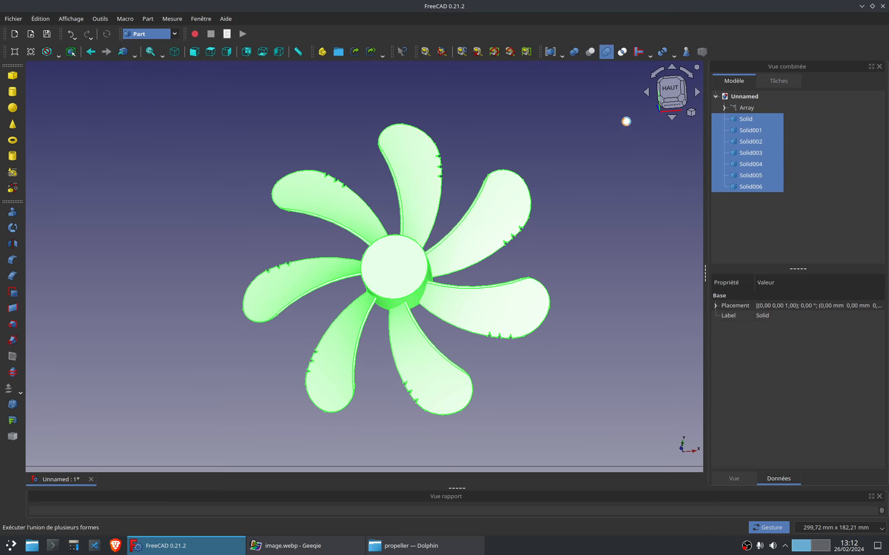
{"action": "left_click", "coordinate": [724, 119]}
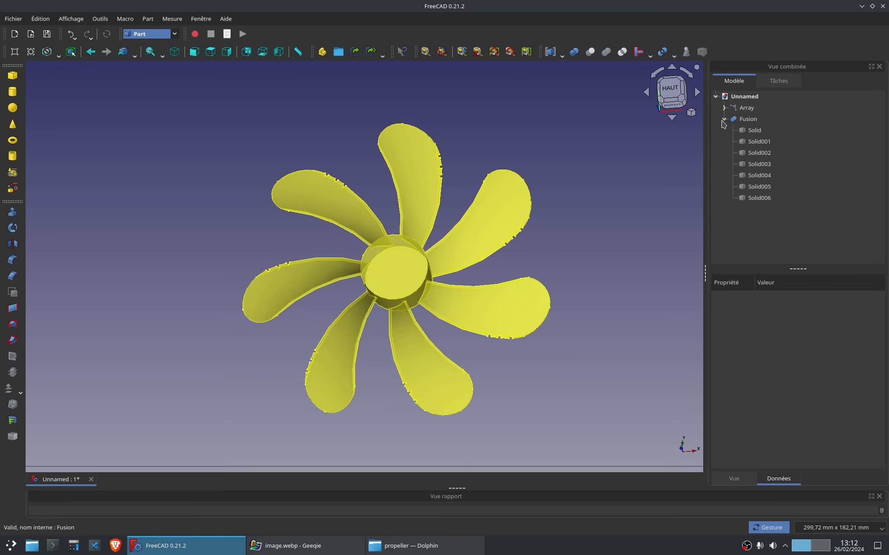
Switch to the Part Design workbench with the fused propeller selected.
{"action": "double_click", "coordinate": [748, 119]}
{"action": "left_click", "coordinate": [161, 36]}
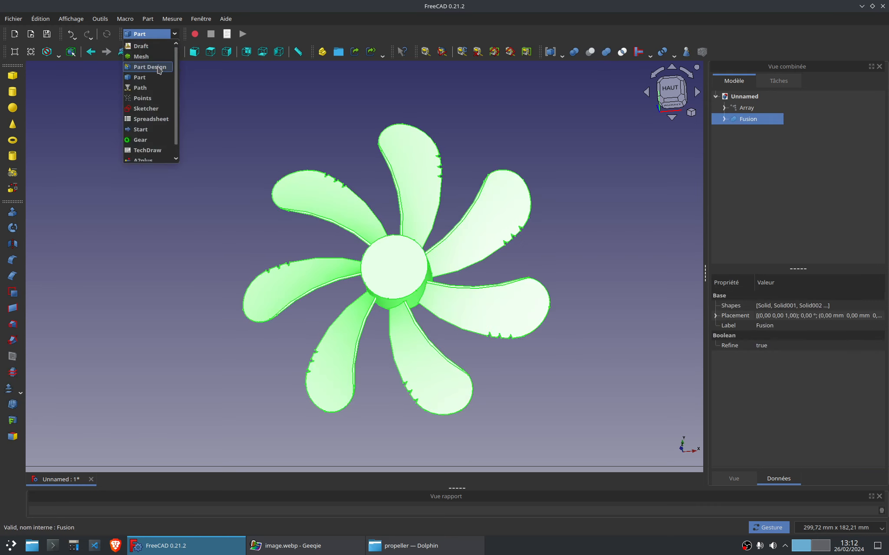
{"action": "left_click", "coordinate": [148, 65]}
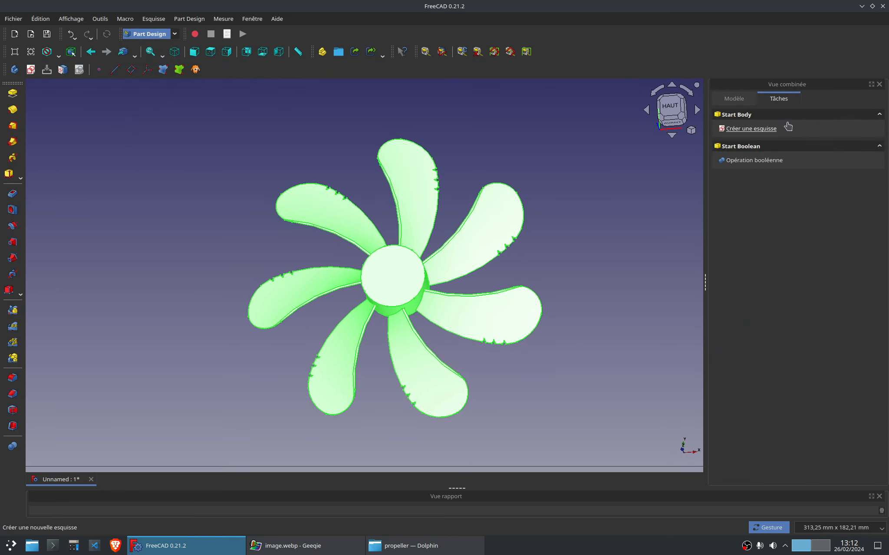
Create a new Part Design body that uses the fused propeller as its base feature.
{"action": "left_click", "coordinate": [14, 70]}
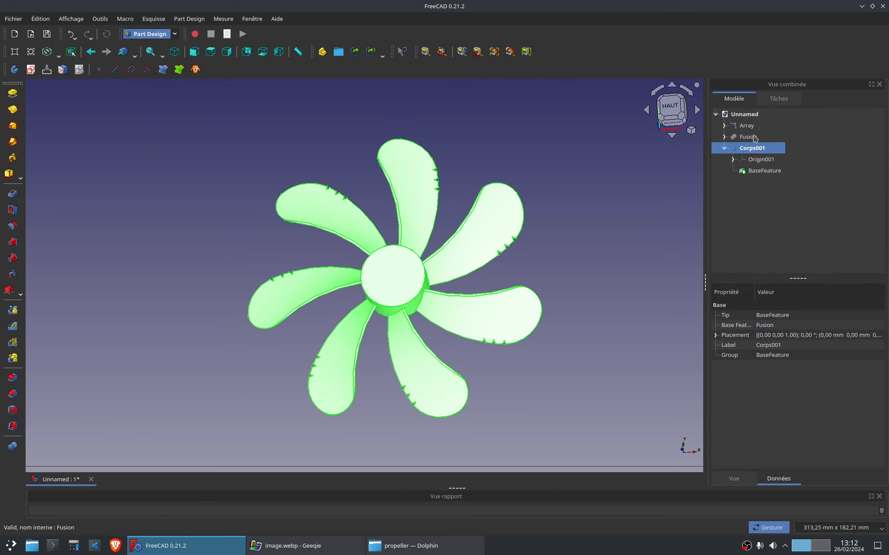
{"action": "left_click", "coordinate": [754, 137]}
{"action": "left_click", "coordinate": [776, 175]}
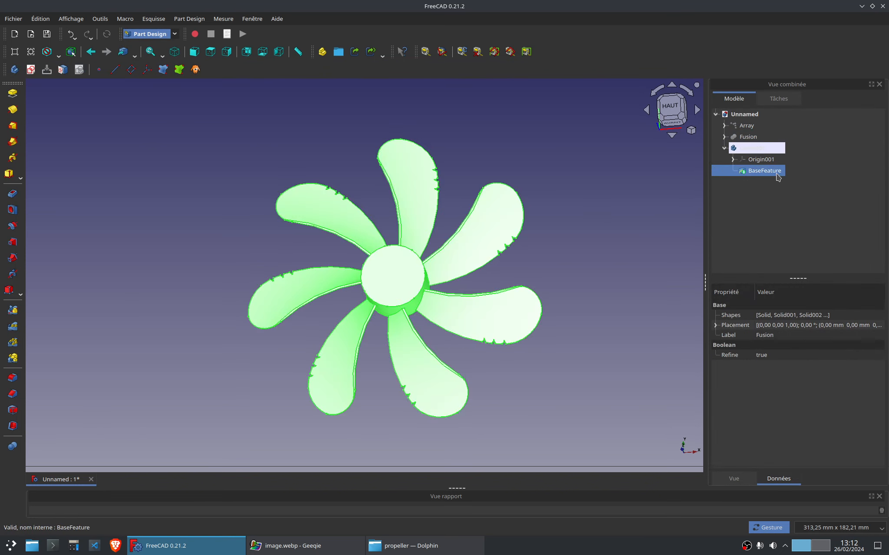
{"action": "left_click", "coordinate": [776, 191]}
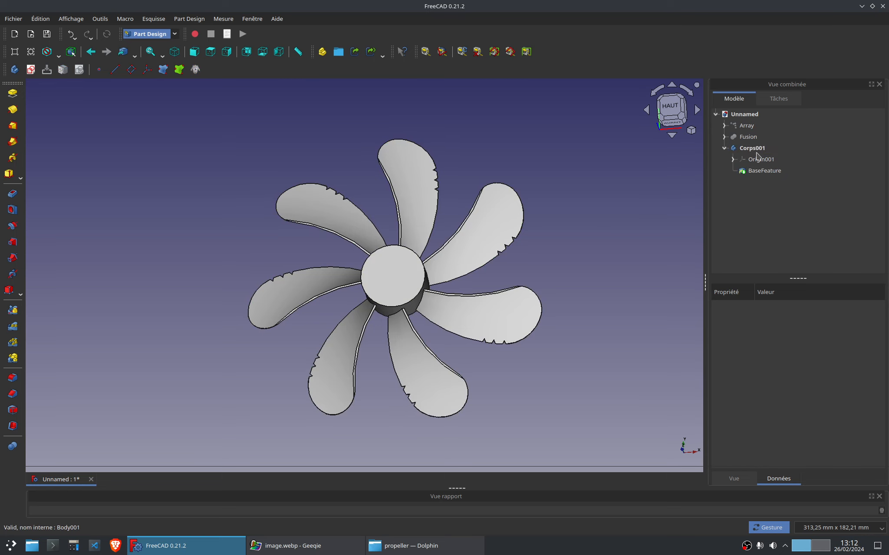
Start a sketch on the hub's underside face and draw a circle about 26 mm in diameter centred on the origin.
{"action": "left_click", "coordinate": [394, 281]}
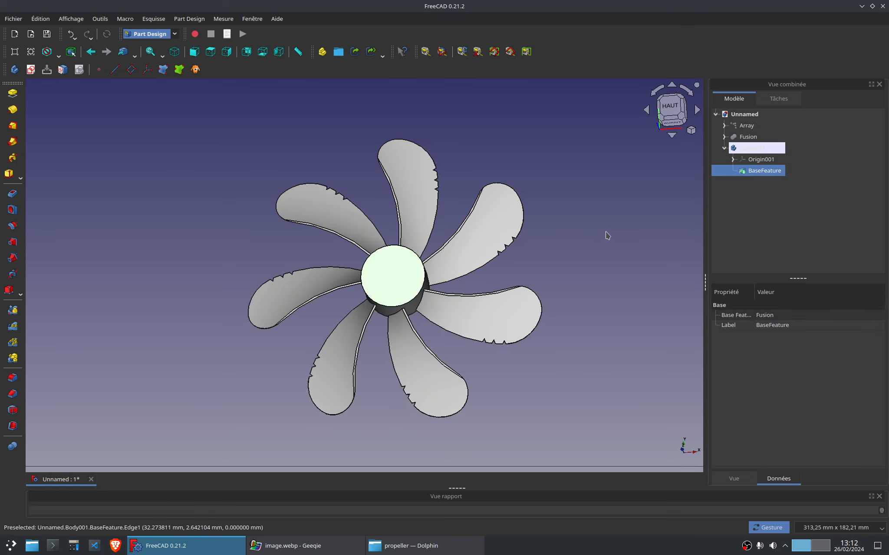
{"action": "left_click_drag", "start_coordinate": [606, 233], "coordinate": [300, 230]}
{"action": "left_click", "coordinate": [439, 260]}
{"action": "left_click", "coordinate": [350, 329]}
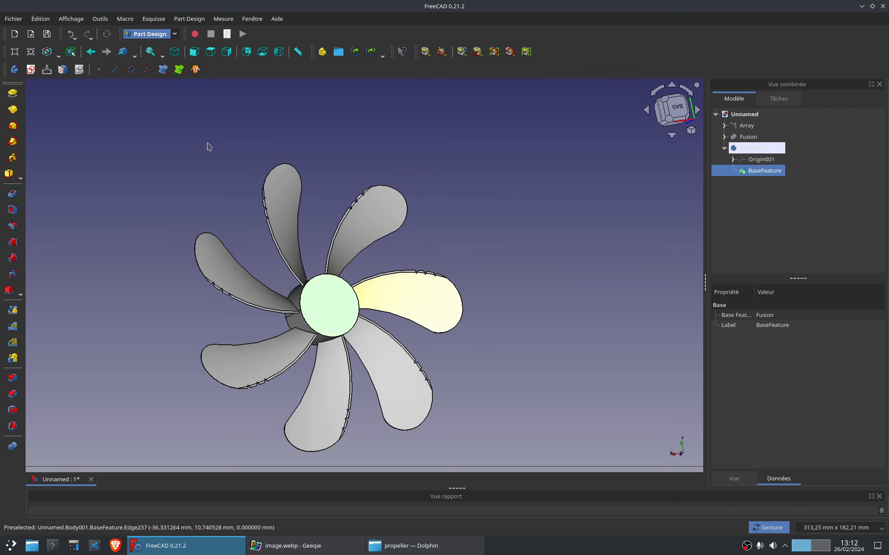
{"action": "left_click", "coordinate": [30, 70]}
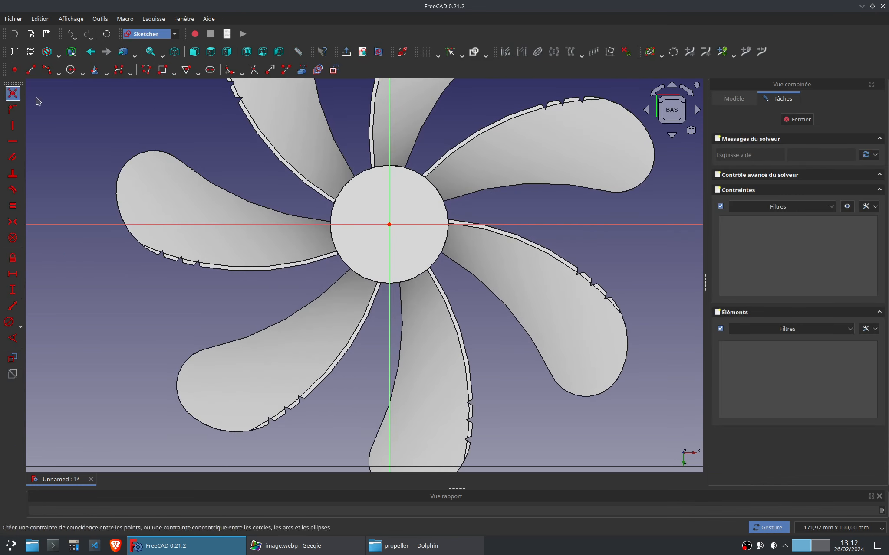
{"action": "left_click", "coordinate": [71, 69]}
{"action": "left_click", "coordinate": [389, 225]}
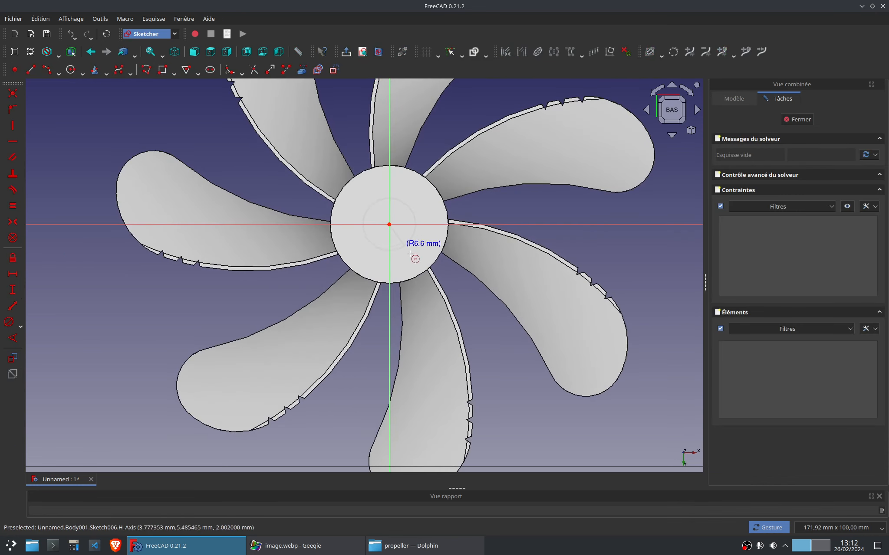
{"action": "left_click", "coordinate": [436, 253]}
{"action": "left_click", "coordinate": [436, 250]}
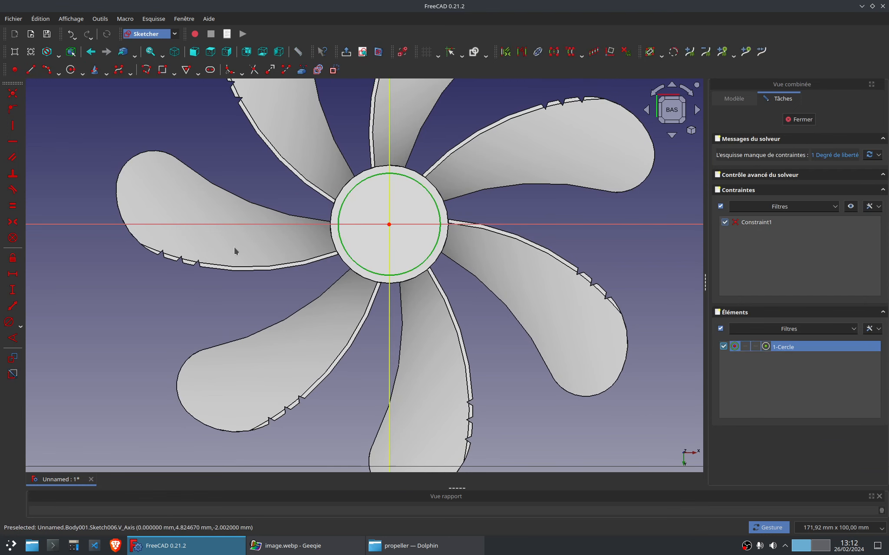
Constrain the circle's diameter to 26 mm.
{"action": "left_click", "coordinate": [9, 322]}
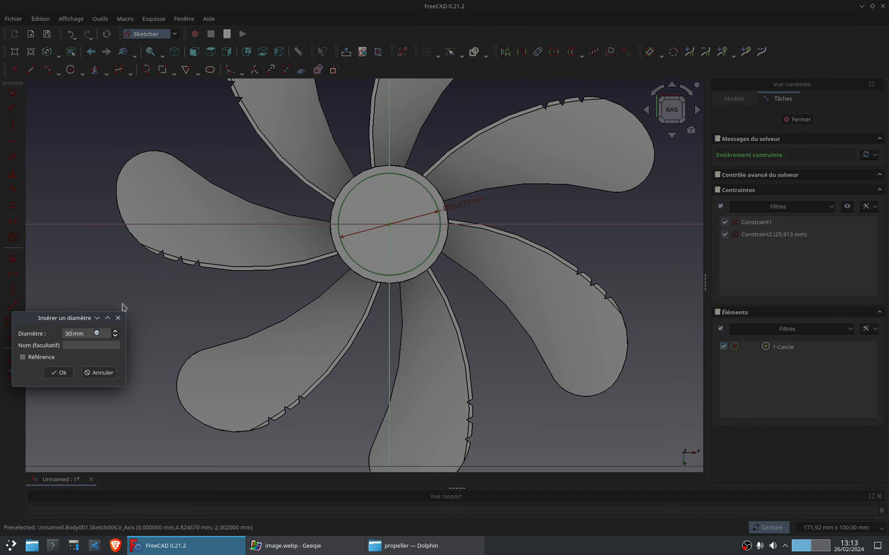
{"action": "key", "text": "Return"}
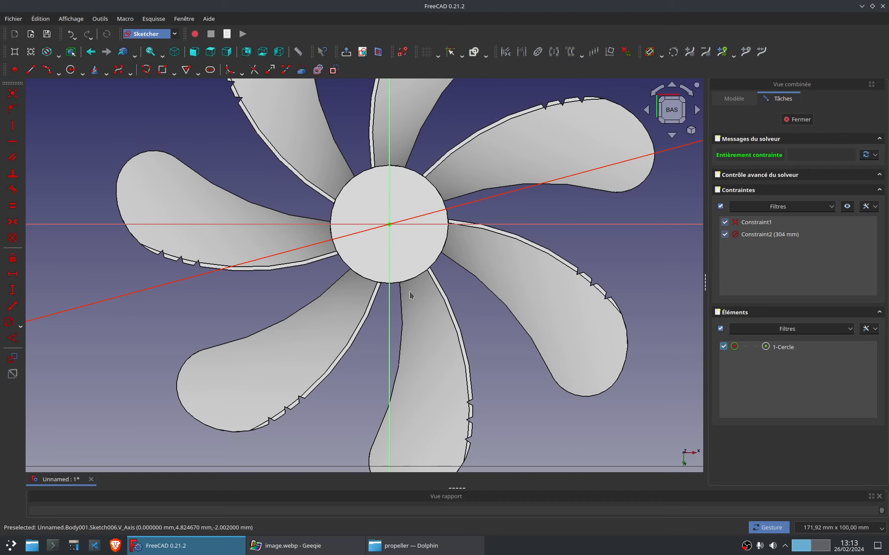
{"action": "scroll", "coordinate": [542, 277], "scroll_direction": "down", "scroll_amount": 5}
{"action": "double_click", "coordinate": [621, 243]}
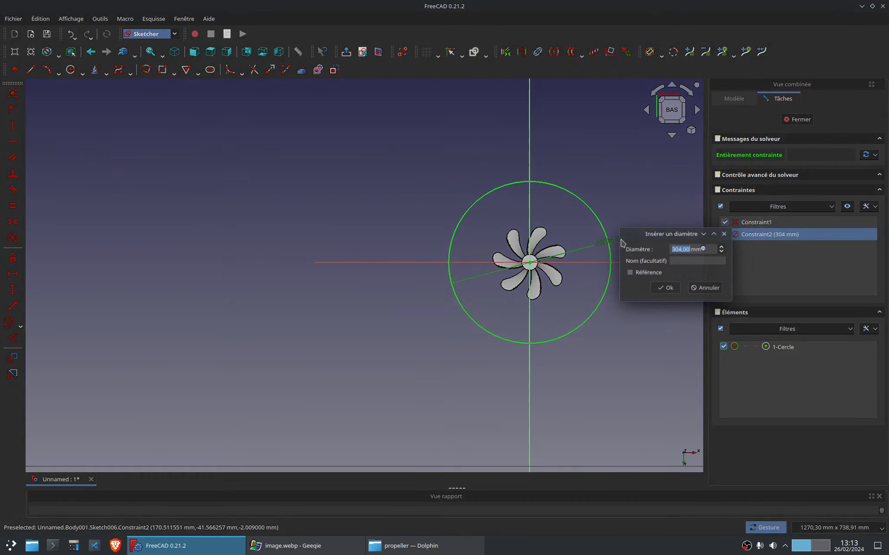
{"action": "type", "text": "30-4"}
{"action": "key", "text": "Return"}
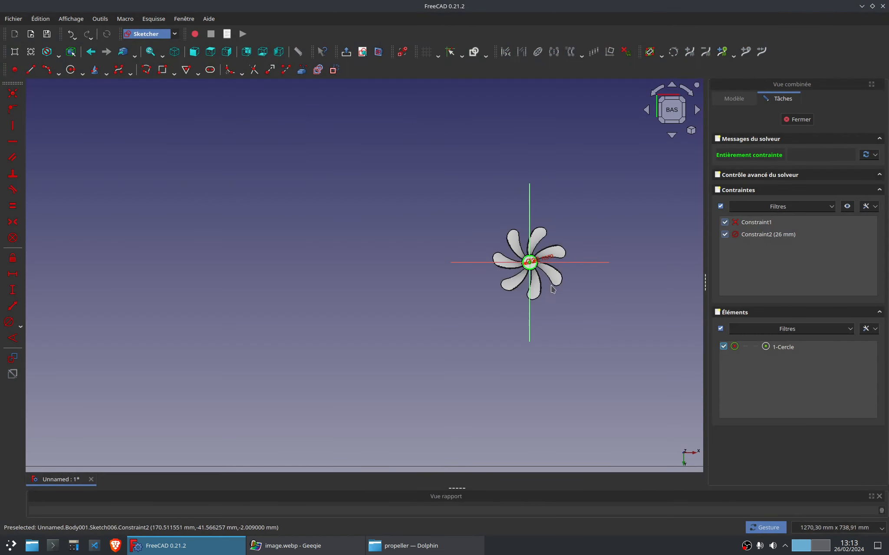
Draw a smaller concentric circle centred on the origin and constrain its diameter to 10 mm.
{"action": "scroll", "coordinate": [538, 283], "scroll_direction": "up", "scroll_amount": 8}
{"action": "right_click_drag", "start_coordinate": [536, 226], "coordinate": [372, 322]}
{"action": "scroll", "coordinate": [373, 325], "scroll_direction": "up", "scroll_amount": 5}
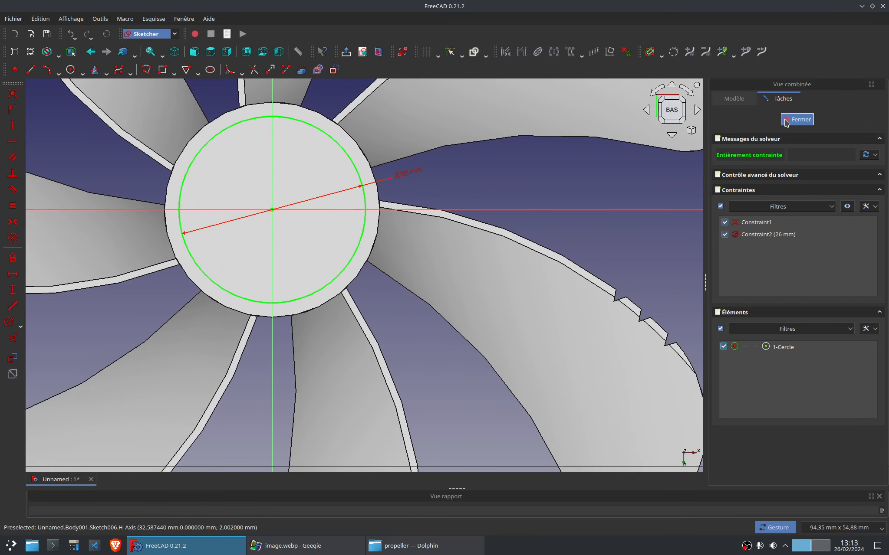
{"action": "left_click", "coordinate": [71, 70]}
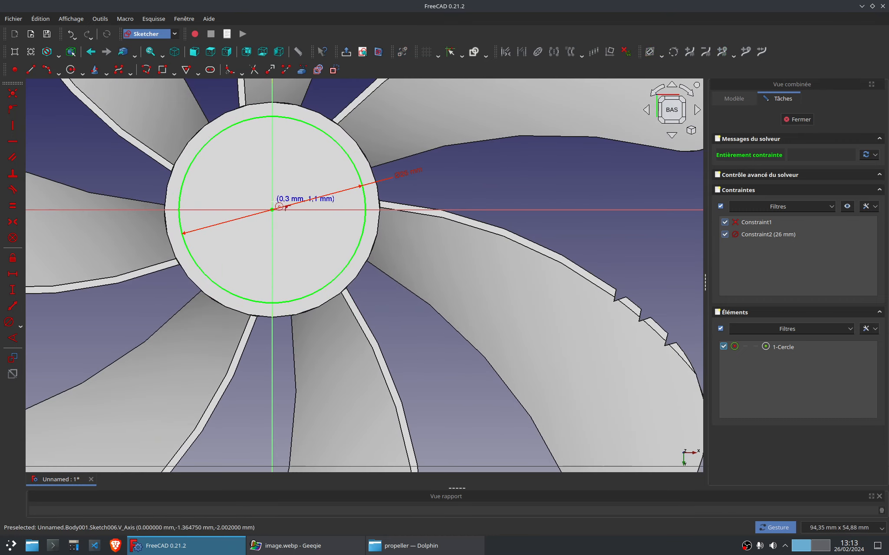
{"action": "left_click", "coordinate": [272, 209]}
{"action": "left_click", "coordinate": [297, 239]}
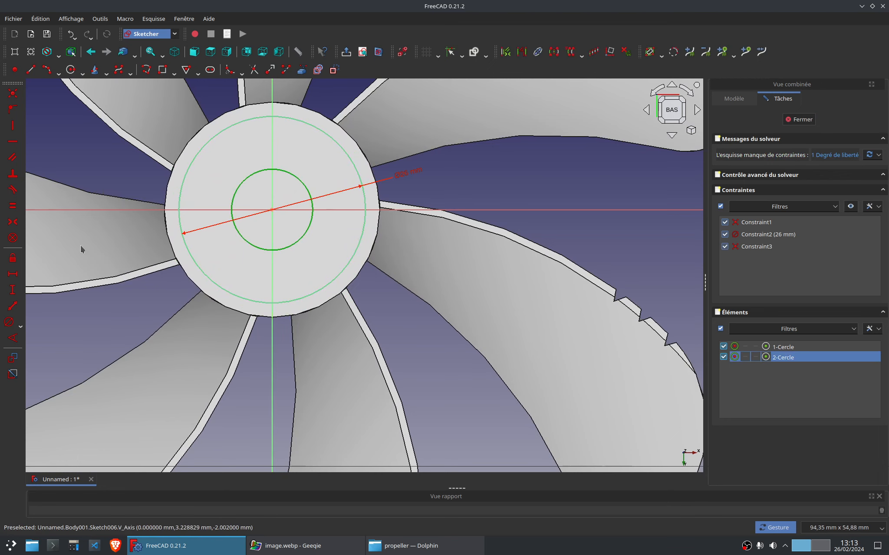
{"action": "left_click", "coordinate": [18, 322]}
{"action": "type", "text": "10"}
{"action": "key", "text": "Return"}
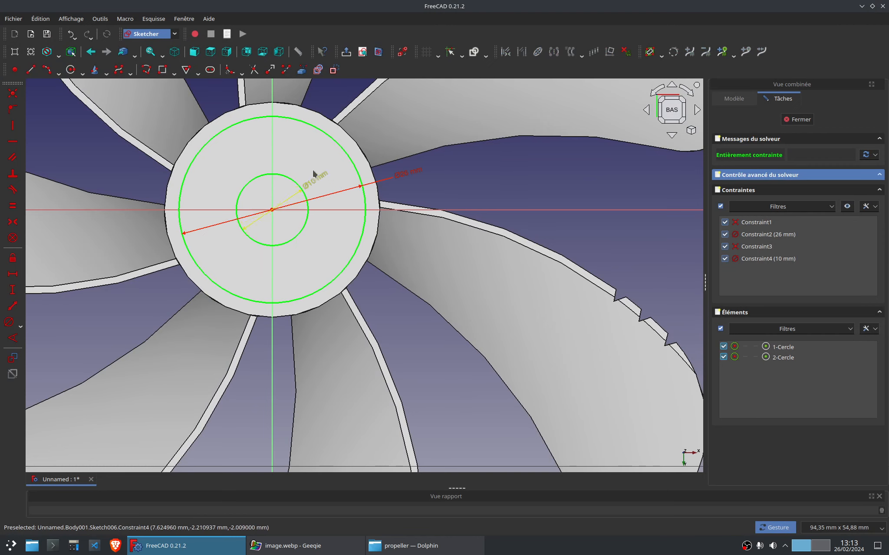
{"action": "left_click_drag", "start_coordinate": [314, 174], "coordinate": [310, 166]}
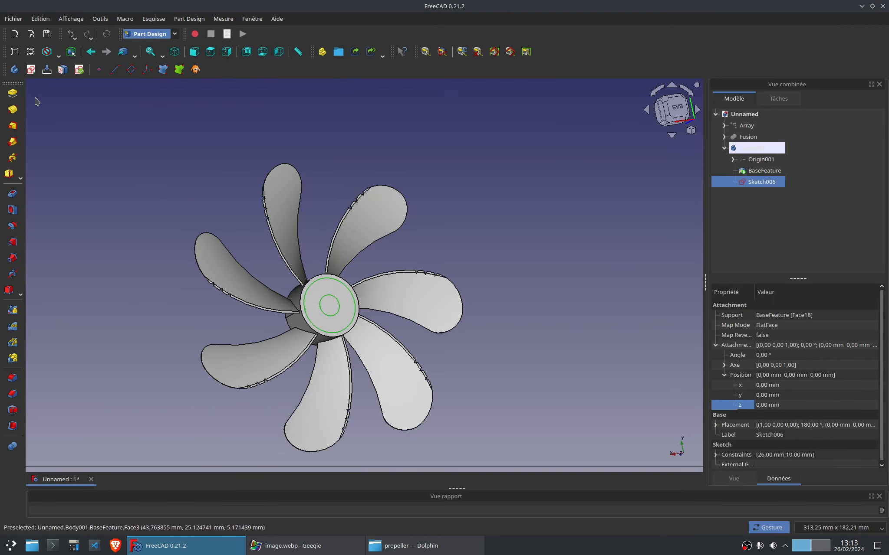
Pocket the ring between the two circles 10 mm deep into the hub.
{"action": "left_click", "coordinate": [13, 194]}
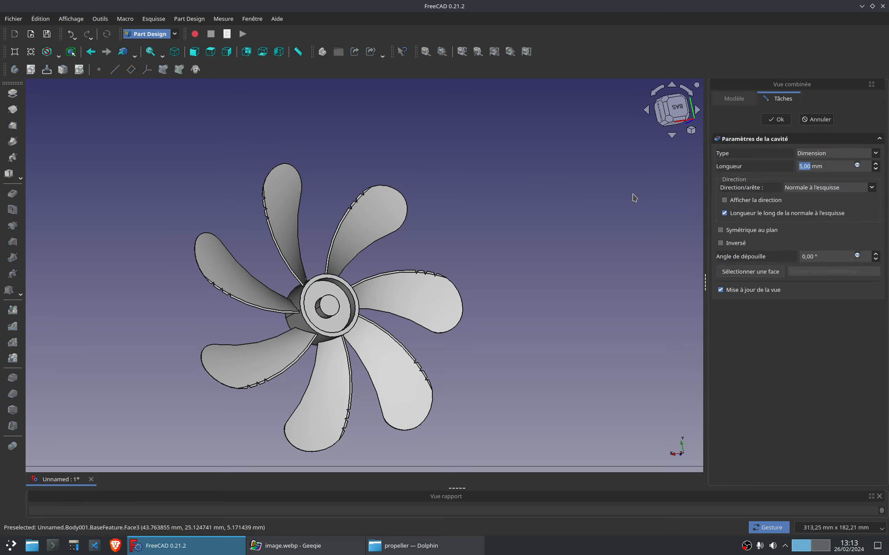
{"action": "left_click", "coordinate": [774, 121]}
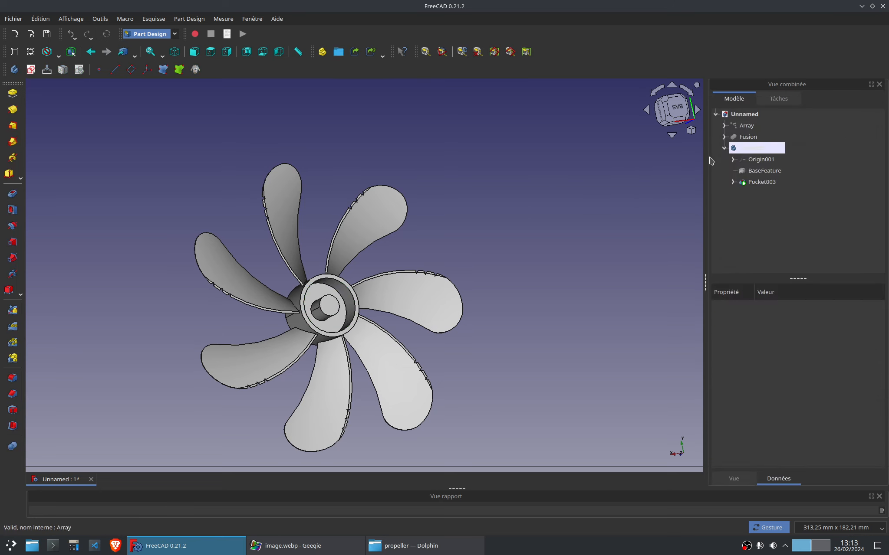
Sketch a circle centred on the origin on the central boss's end face and constrain its diameter to 4 mm.
{"action": "left_click", "coordinate": [332, 307]}
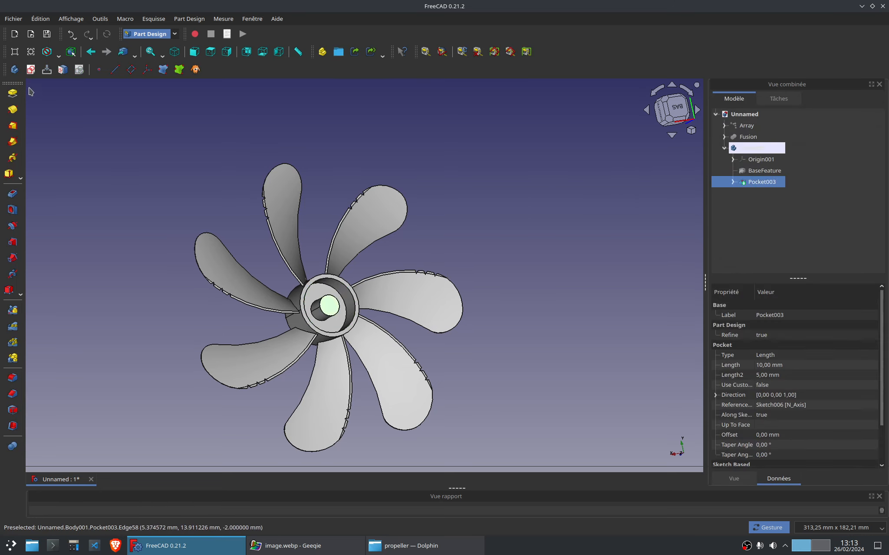
{"action": "left_click", "coordinate": [31, 69]}
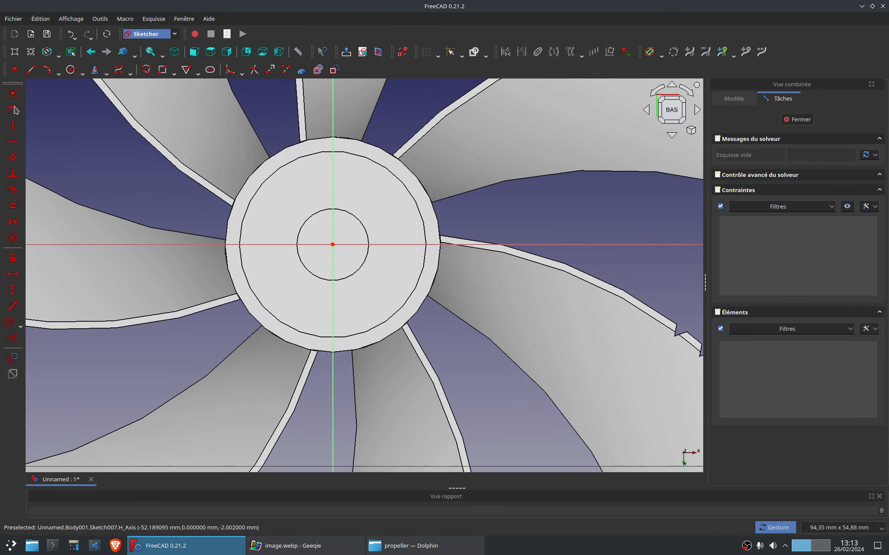
{"action": "left_click", "coordinate": [71, 70]}
{"action": "left_click", "coordinate": [333, 244]}
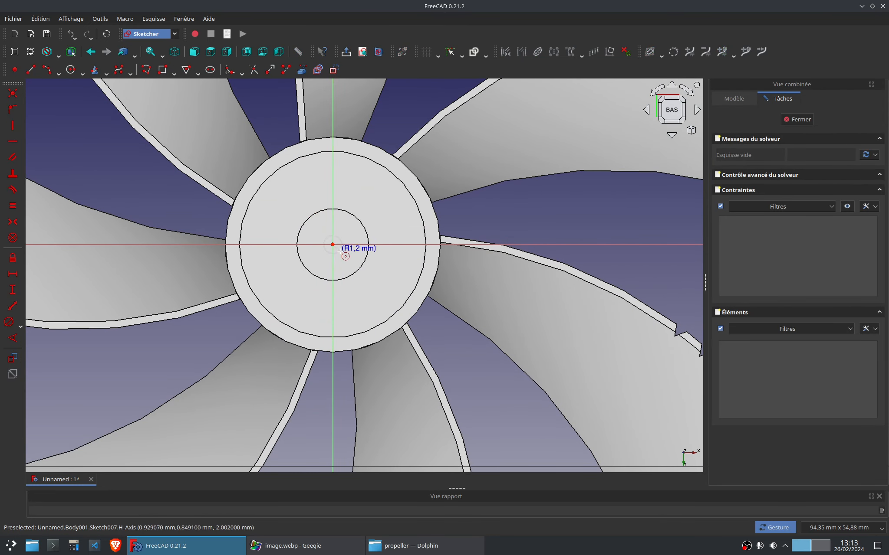
{"action": "left_click", "coordinate": [341, 251]}
{"action": "left_click", "coordinate": [323, 247]}
{"action": "left_click", "coordinate": [10, 321]}
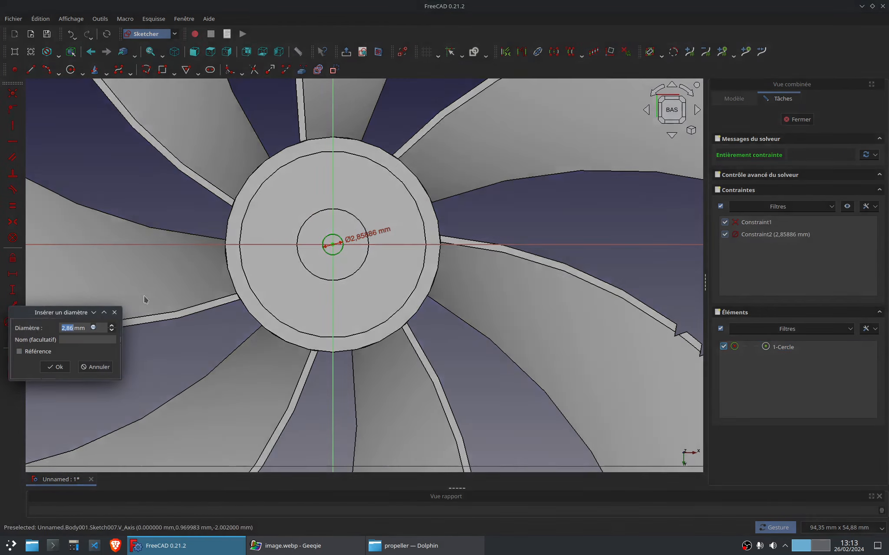
{"action": "type", "text": "4"}
{"action": "key", "text": "Return"}
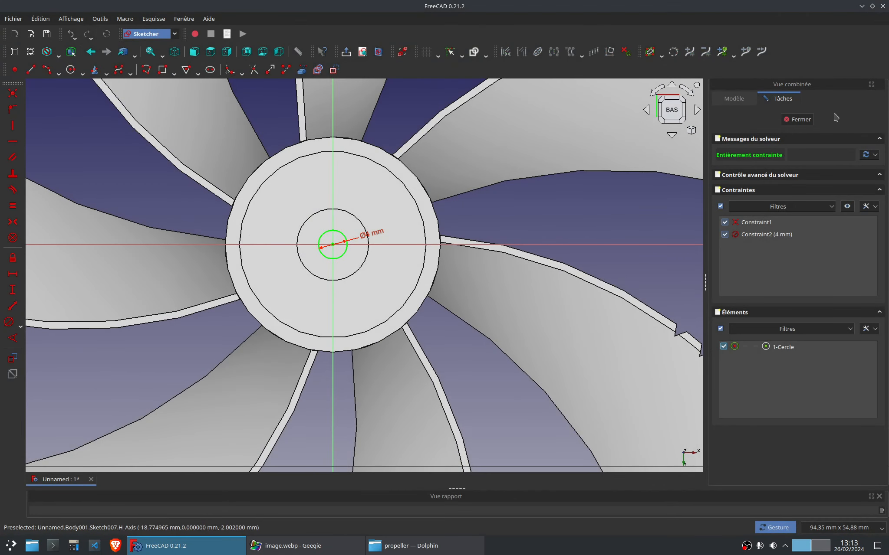
Finish the sketch and pocket the 4 mm circle 10 mm deep to form the shaft hole in the boss.
{"action": "left_click", "coordinate": [798, 123]}
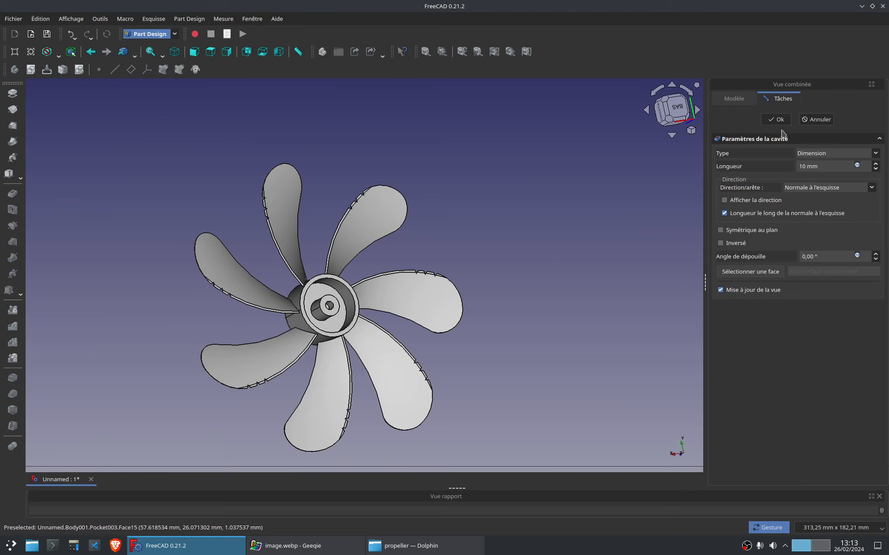
{"action": "left_click", "coordinate": [775, 120]}
{"action": "left_click_drag", "start_coordinate": [176, 219], "coordinate": [483, 274]}
{"action": "scroll", "coordinate": [375, 286], "scroll_direction": "up", "scroll_amount": 4}
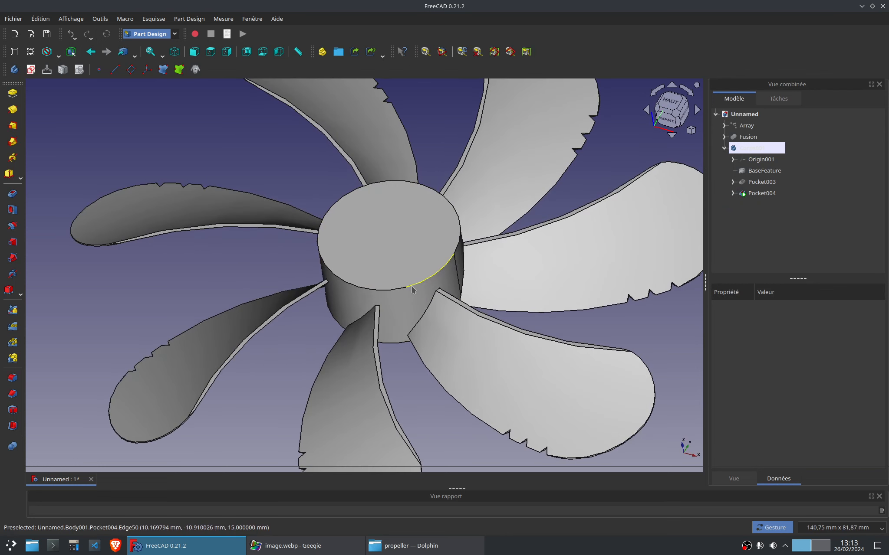
Save the document as "propeller" in the propeller folder on the Desktop.
{"action": "key", "text": "ctrl+s"}
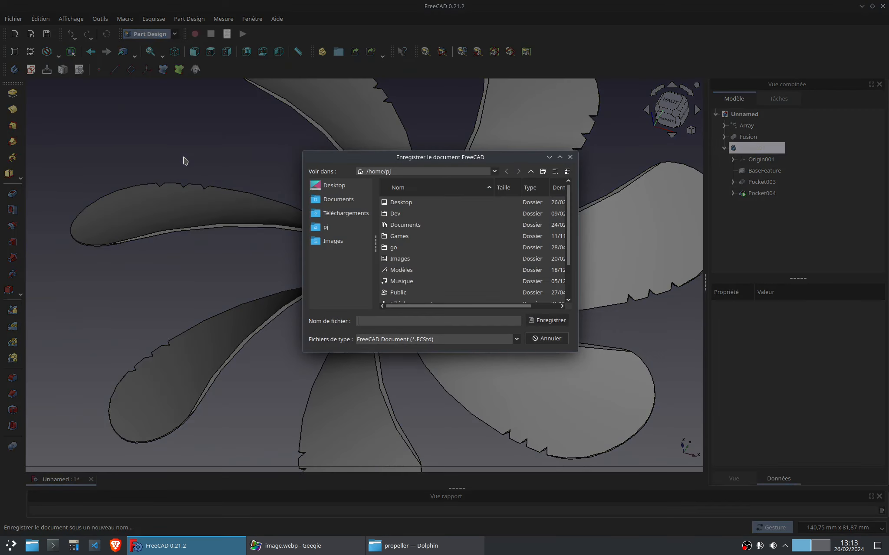
{"action": "left_click", "coordinate": [334, 186]}
{"action": "double_click", "coordinate": [399, 203]}
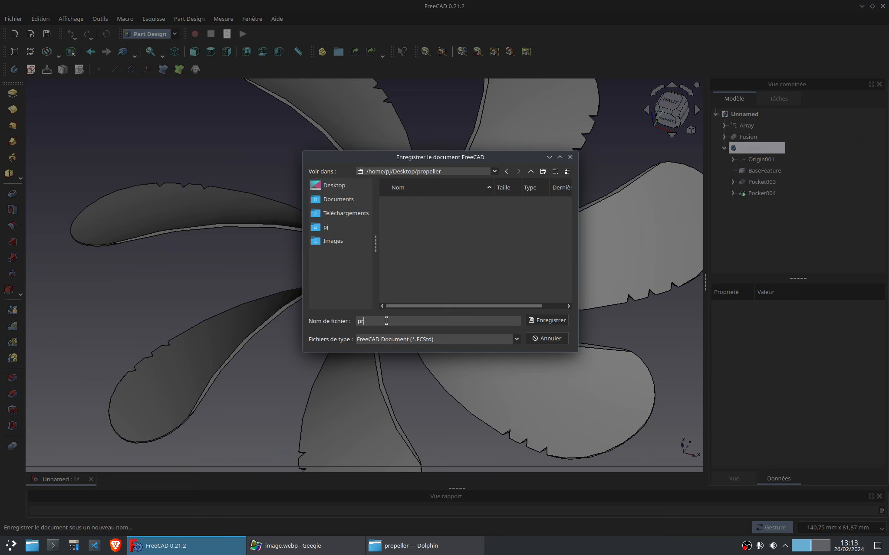
{"action": "left_click", "coordinate": [386, 321]}
{"action": "type", "text": "propeller"}
{"action": "key", "text": "Return"}
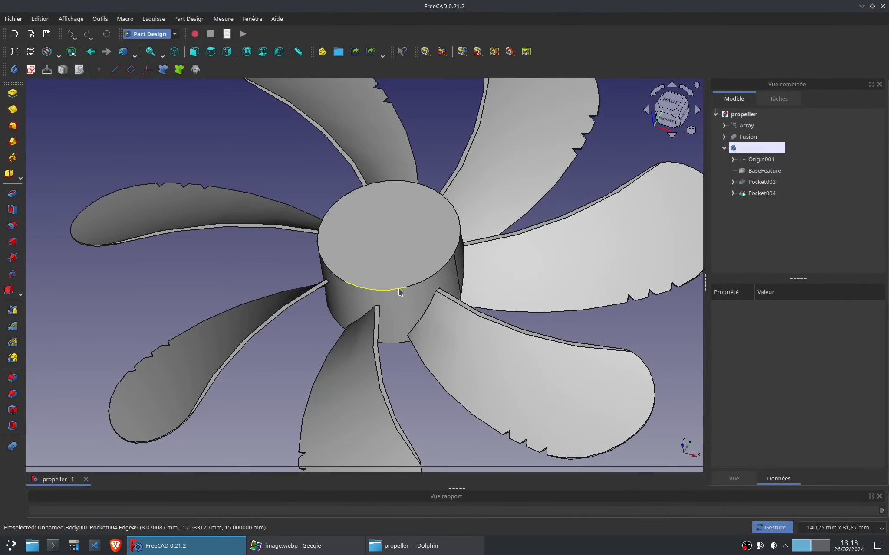
Fillet the outer edge of the hub's closed top face with a 4 mm radius and save the document.
{"action": "left_click", "coordinate": [399, 290]}
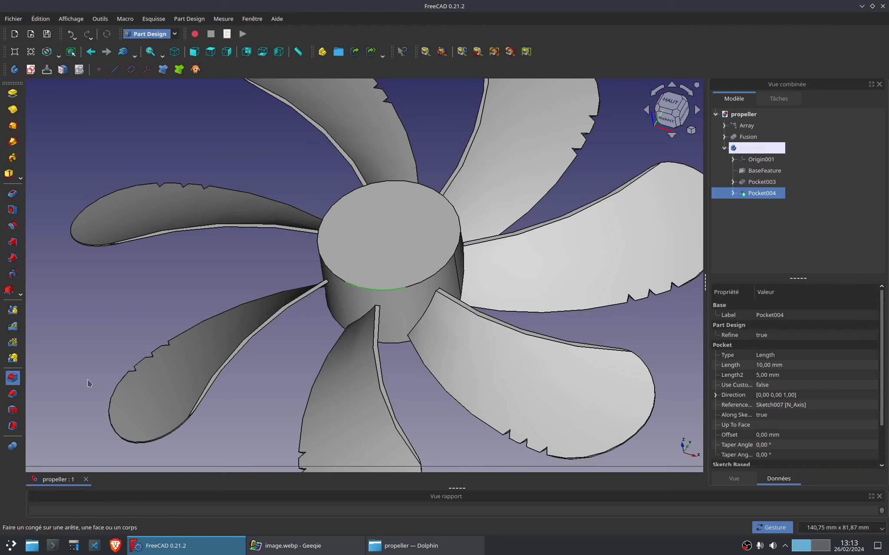
{"action": "scroll", "coordinate": [829, 287], "scroll_direction": "up", "scroll_amount": 2}
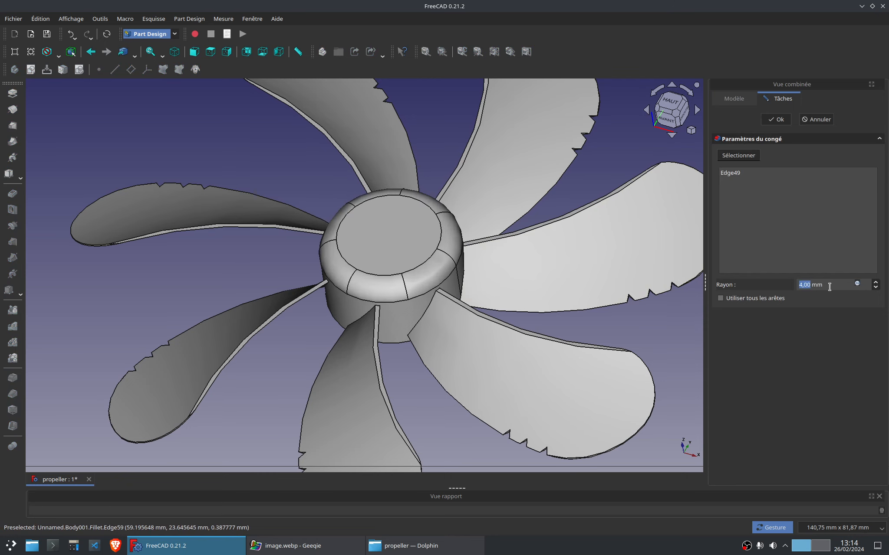
{"action": "mouse_move", "coordinate": [406, 386]}
{"action": "left_mouse_down"}
{"action": "mouse_move", "coordinate": [382, 340]}
{"action": "mouse_move", "coordinate": [412, 396]}
{"action": "left_mouse_up"}
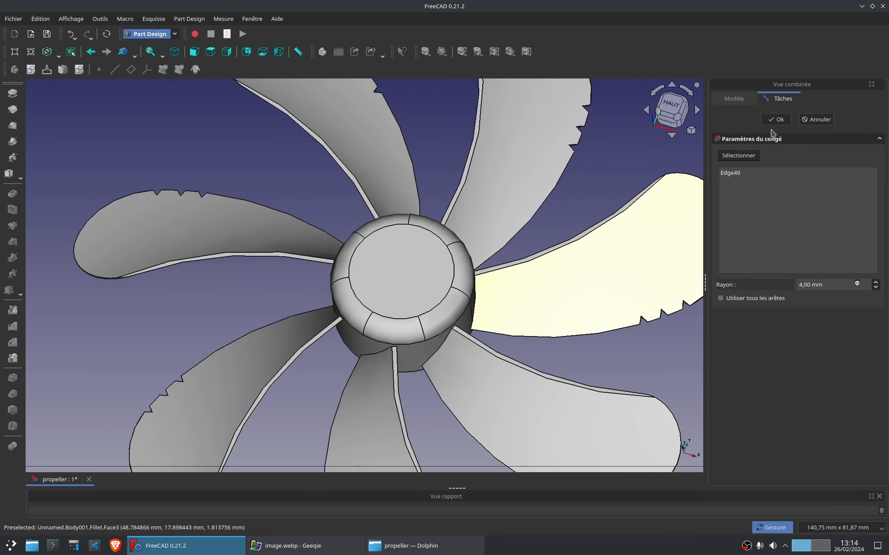
{"action": "left_click", "coordinate": [771, 127]}
{"action": "scroll", "coordinate": [432, 264], "scroll_direction": "down", "scroll_amount": 1}
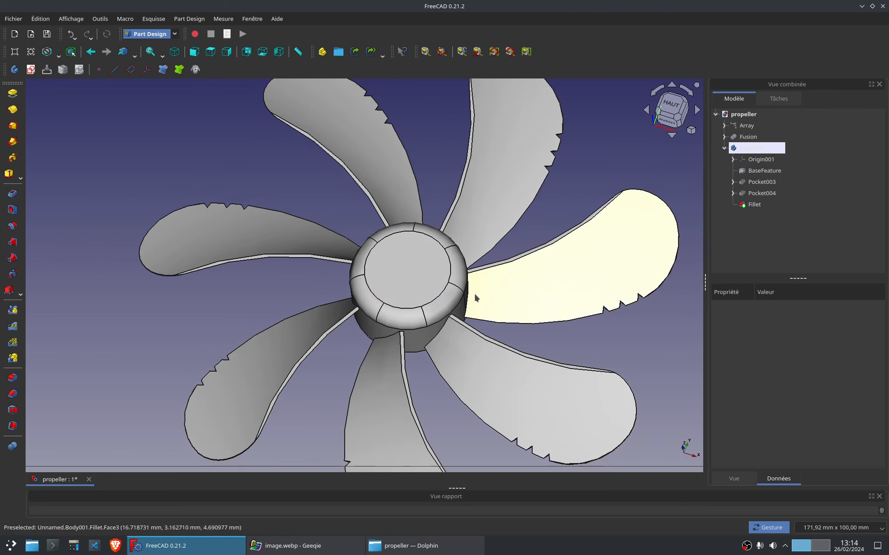
{"action": "left_click_drag", "start_coordinate": [575, 202], "coordinate": [491, 241]}
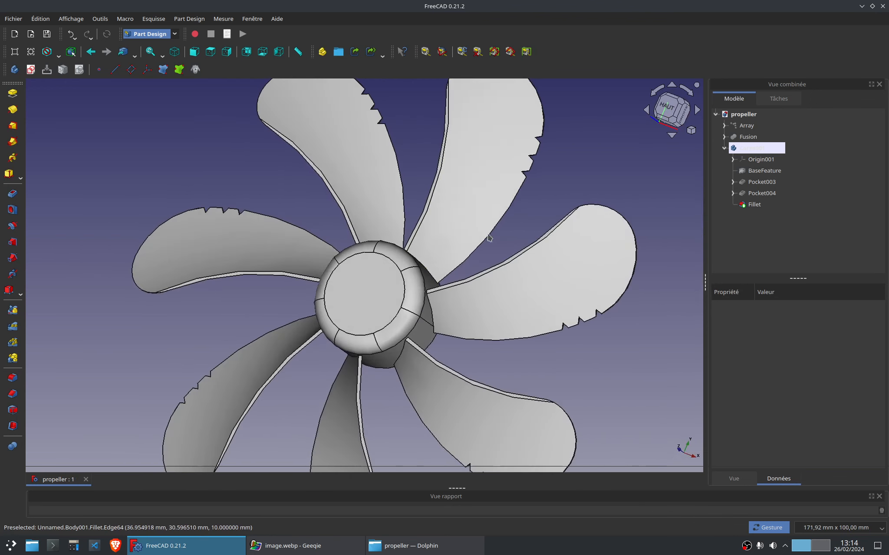
{"action": "key", "text": "ctrl+s"}
Set the display style to shaded without edges (Ombré) and view the whole propeller from the top.
{"action": "left_click", "coordinate": [60, 57]}
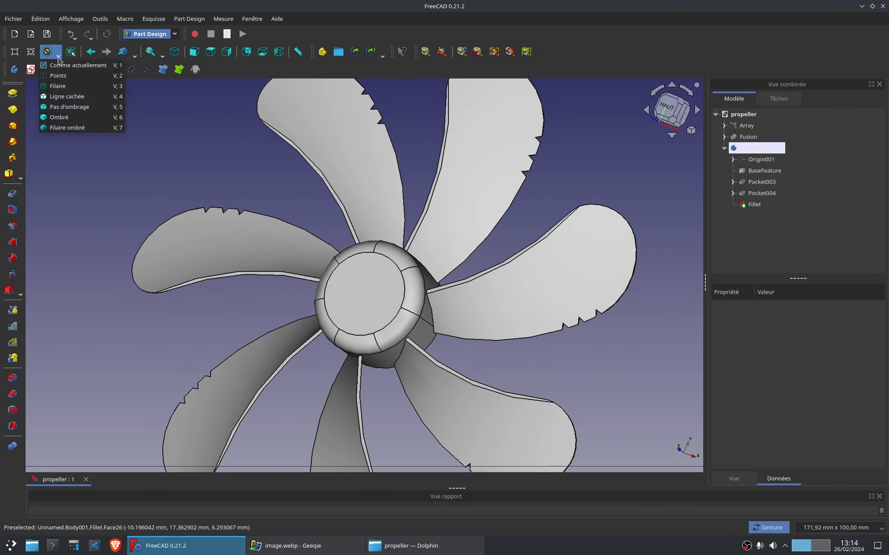
{"action": "left_click", "coordinate": [66, 118]}
{"action": "scroll", "coordinate": [485, 330], "scroll_direction": "down", "scroll_amount": 2}
{"action": "left_click_drag", "start_coordinate": [510, 350], "coordinate": [532, 354]}
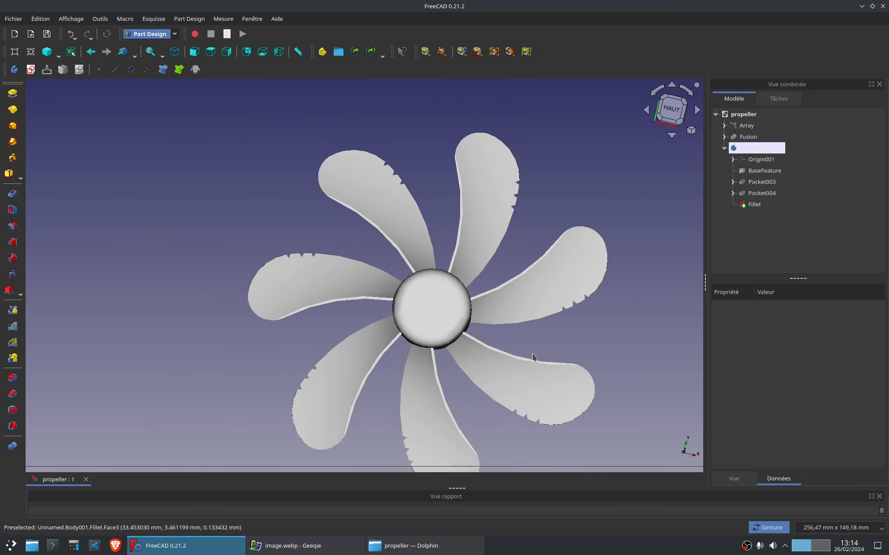
{"action": "key", "text": "1"}
{"action": "key", "text": "2"}
{"action": "right_click_drag", "start_coordinate": [508, 370], "coordinate": [466, 333]}
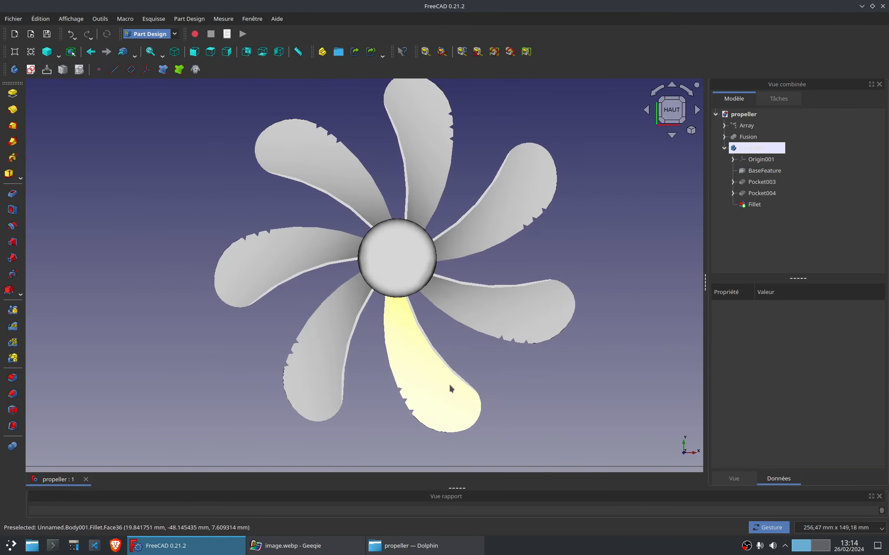
Create a new part container and move Array, Fusion and the propeller body into it.
{"action": "left_click", "coordinate": [322, 52]}
{"action": "mouse_move", "coordinate": [744, 126]}
{"action": "left_mouse_down"}
{"action": "mouse_move", "coordinate": [764, 130]}
{"action": "mouse_move", "coordinate": [757, 147]}
{"action": "mouse_move", "coordinate": [752, 137]}
{"action": "mouse_move", "coordinate": [756, 161]}
{"action": "mouse_move", "coordinate": [743, 159]}
{"action": "left_mouse_up"}
{"action": "left_click", "coordinate": [759, 149], "text": "ctrl"}
{"action": "left_click", "coordinate": [724, 149]}
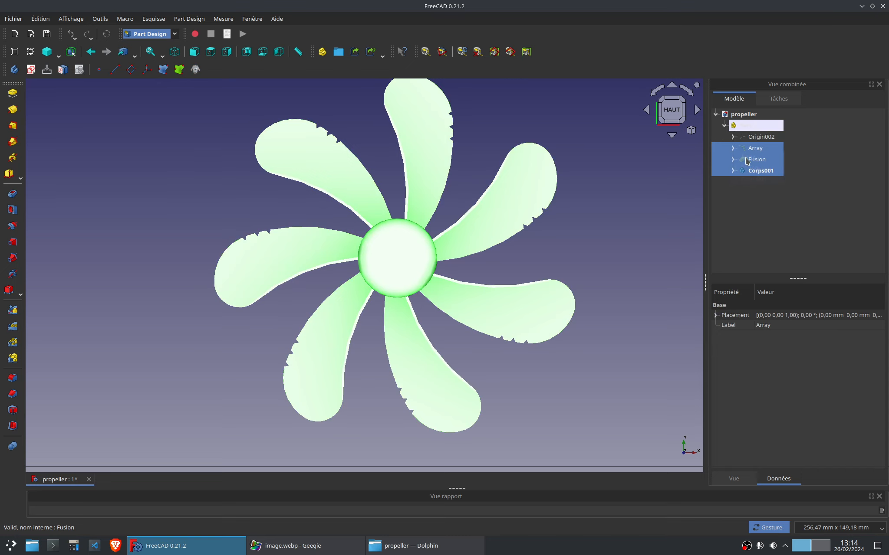
Rename the part container that holds the blades and hub as "propeller".
{"action": "left_click", "coordinate": [762, 130]}
{"action": "key", "text": "space"}
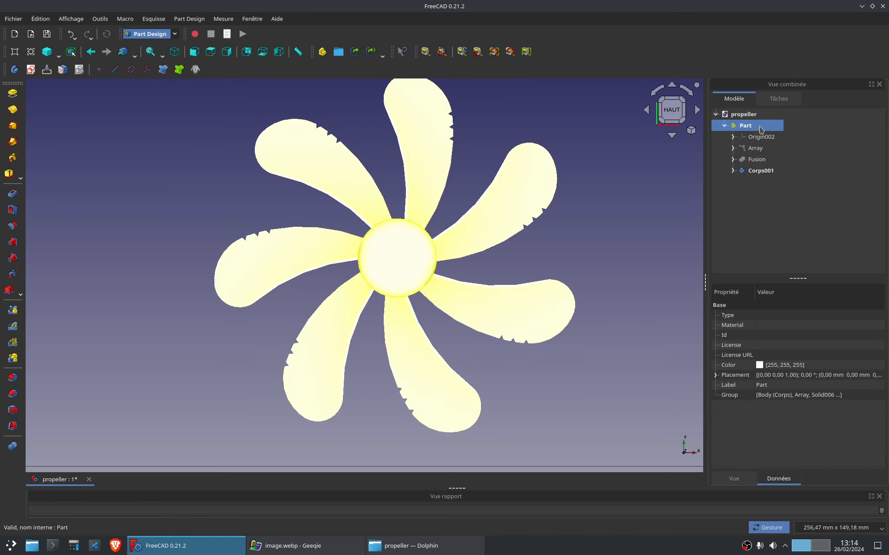
{"action": "left_click", "coordinate": [760, 126]}
{"action": "type", "text": "propeller"}
{"action": "key", "text": "Return"}
{"action": "left_click", "coordinate": [649, 190]}
Create a second part container and name it "frame".
{"action": "left_click", "coordinate": [322, 52]}
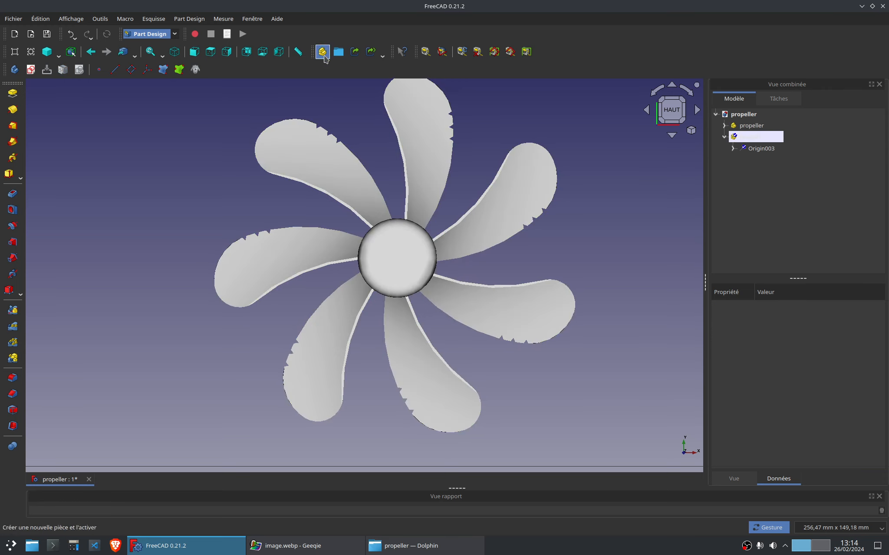
{"action": "left_click", "coordinate": [762, 137]}
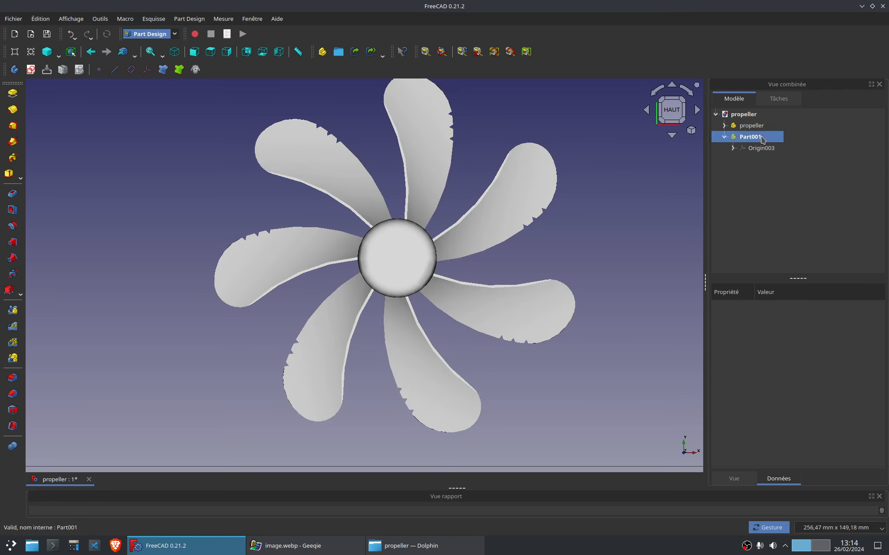
{"action": "key", "text": "F2"}
{"action": "type", "text": "frame"}
{"action": "key", "text": "Return"}
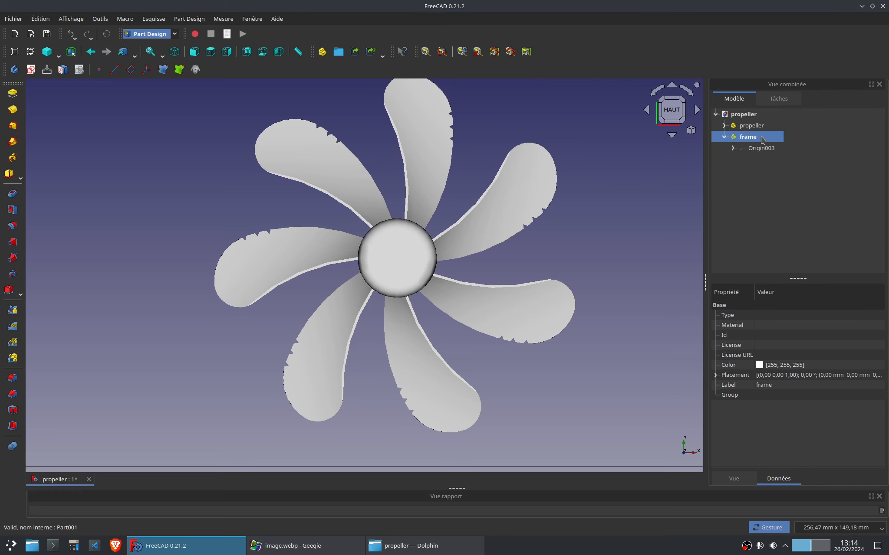
Switch to Geeqie, examine the frame dimensions in frame_types_nf_a14_15.jpg, and return to FreeCAD.
{"action": "left_click", "coordinate": [293, 545]}
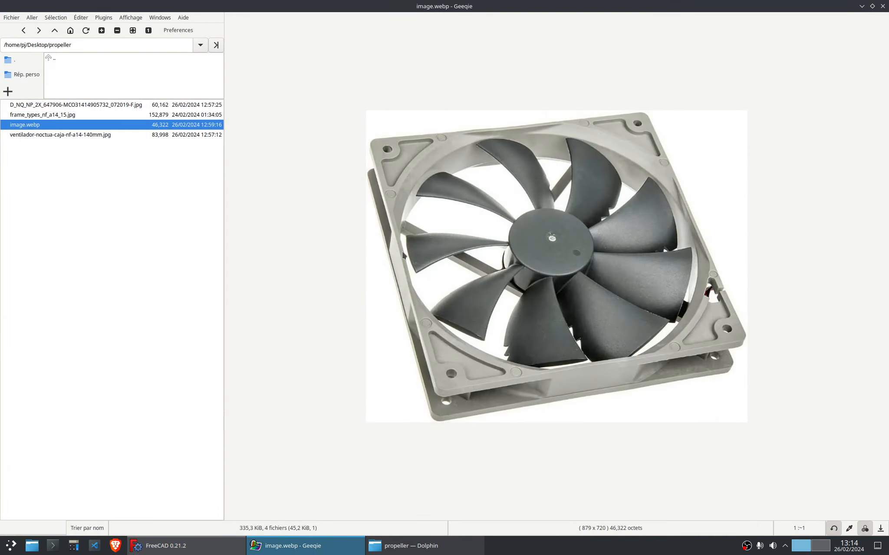
{"action": "left_click", "coordinate": [36, 115]}
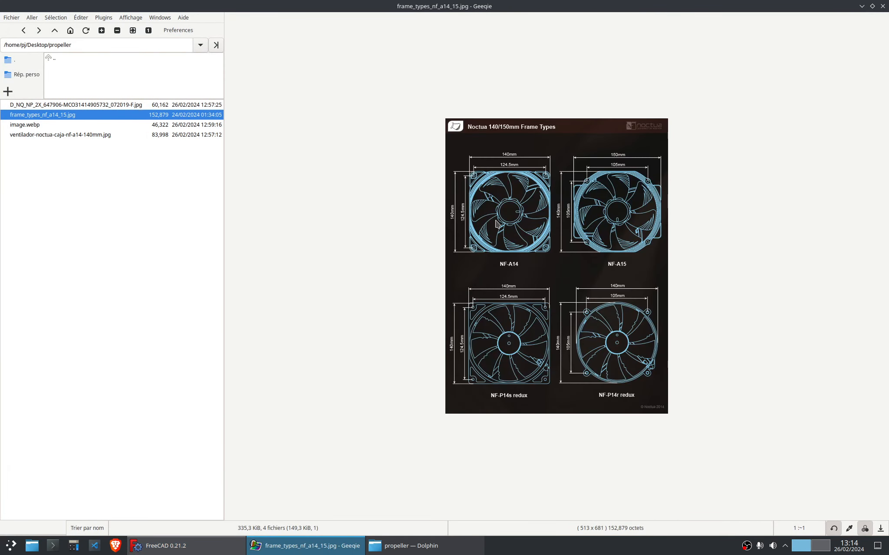
{"action": "scroll", "coordinate": [501, 235], "scroll_direction": "up", "scroll_amount": 3, "text": "ctrl"}
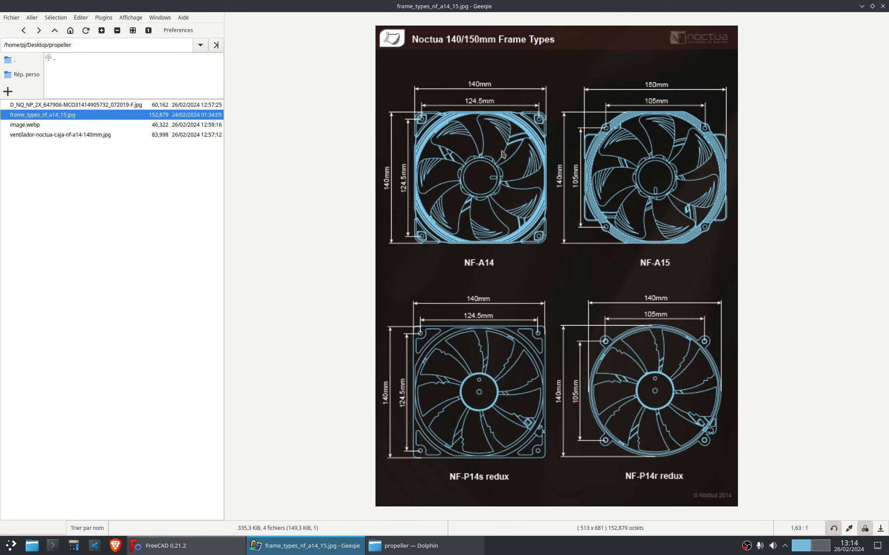
{"action": "left_click", "coordinate": [303, 547]}
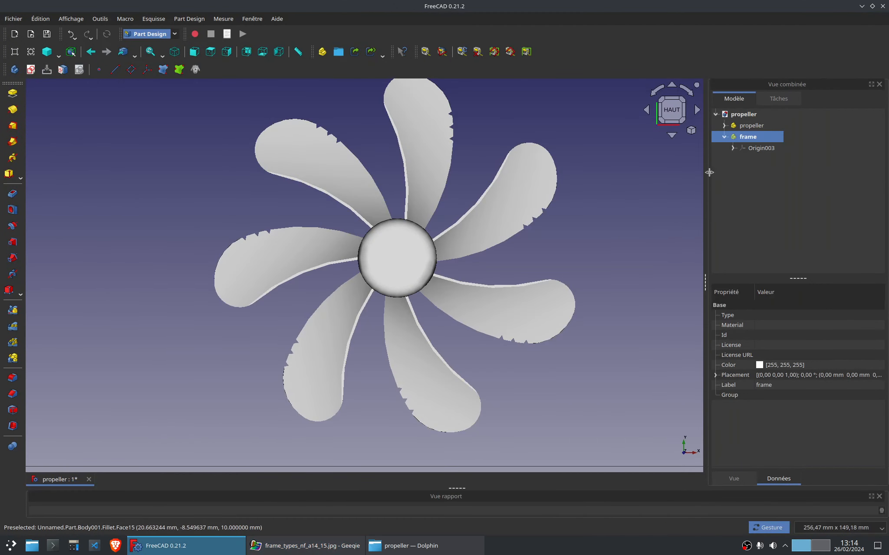
Set the display style to "Comme actuellement" to show the propeller with its edges.
{"action": "left_click", "coordinate": [58, 55]}
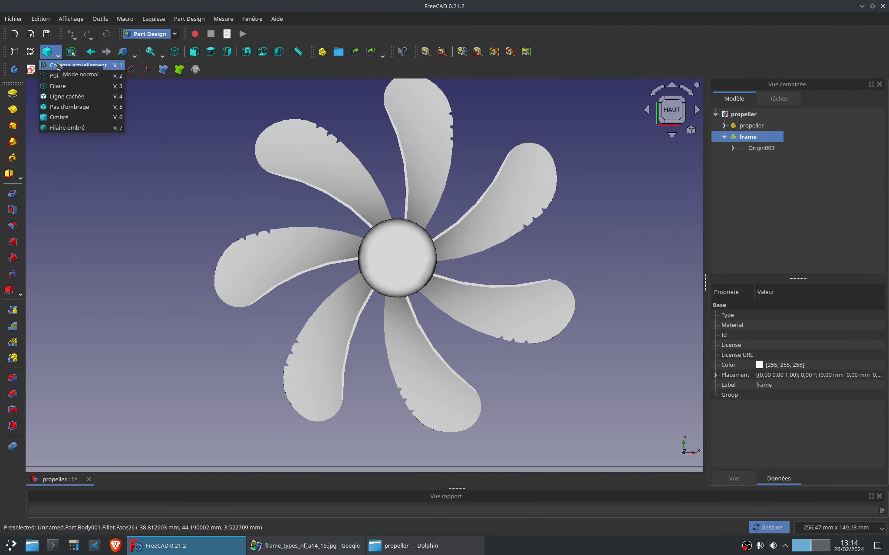
{"action": "left_click", "coordinate": [57, 63]}
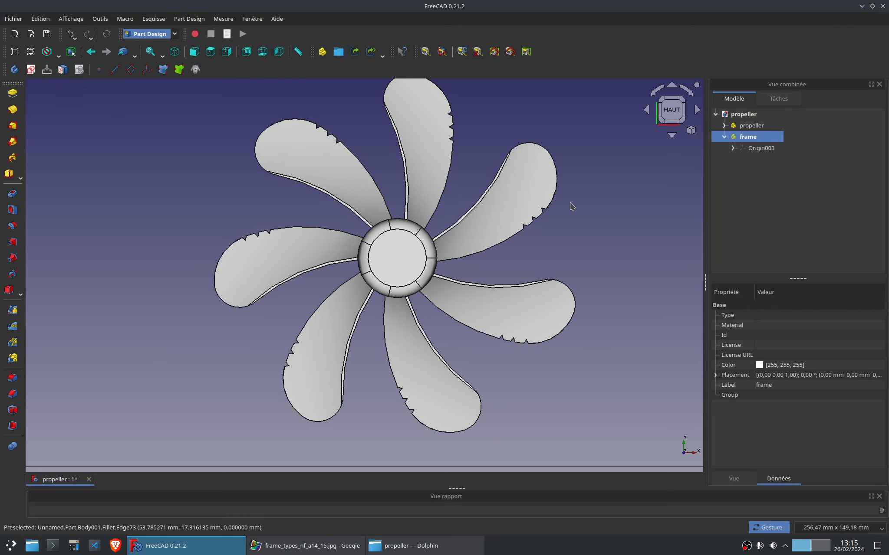
{"action": "right_click_drag", "start_coordinate": [578, 217], "coordinate": [561, 212]}
Create a new body in the frame part and start a sketch on its XY plane.
{"action": "left_click", "coordinate": [14, 70]}
{"action": "left_click", "coordinate": [31, 70]}
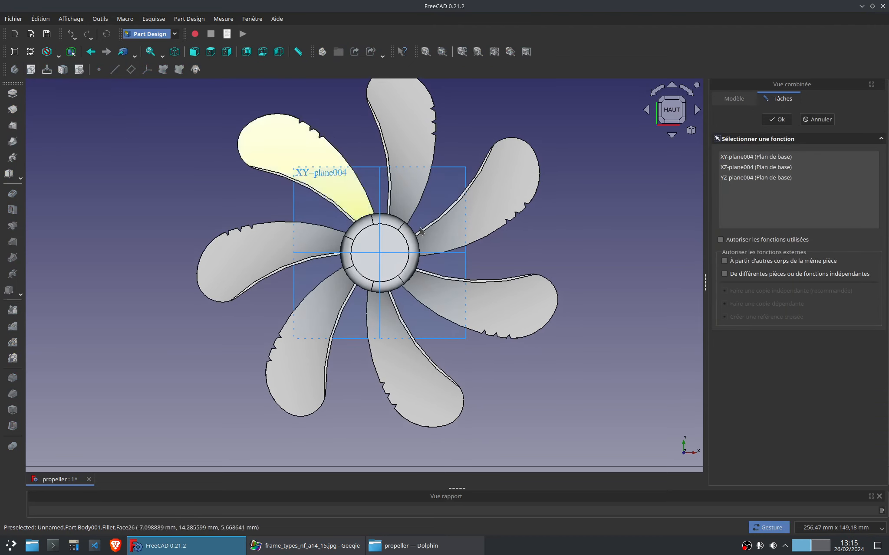
{"action": "left_click", "coordinate": [755, 156]}
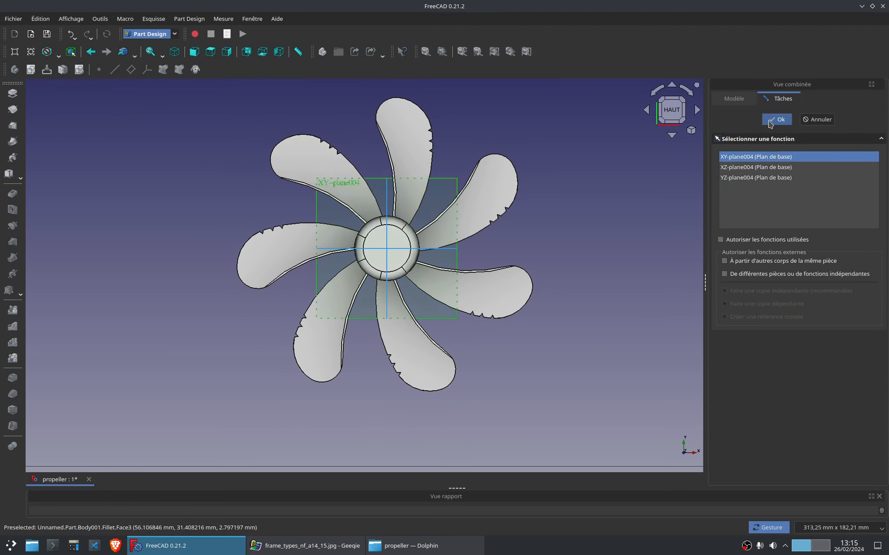
{"action": "left_click", "coordinate": [776, 119]}
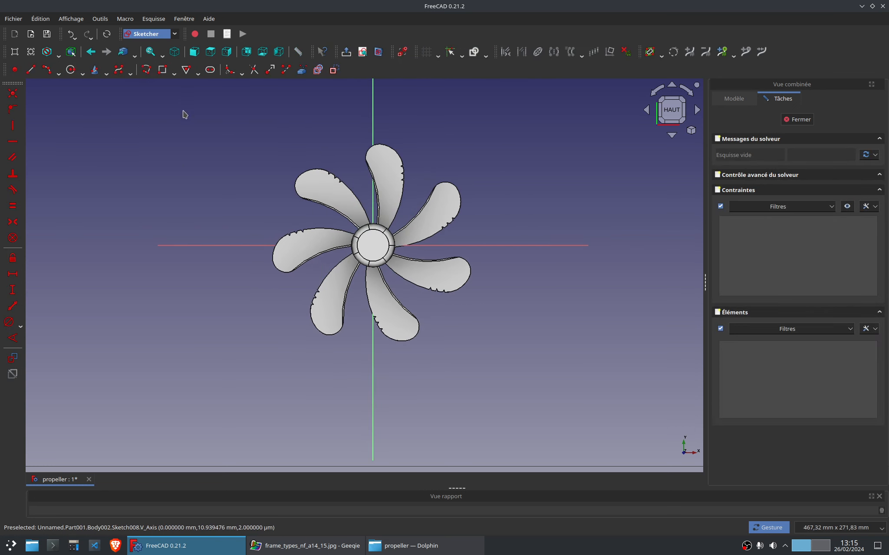
Switch the display to wireframe and draw a rounded rectangle around the propeller with its corners off the axes.
{"action": "left_click", "coordinate": [57, 52]}
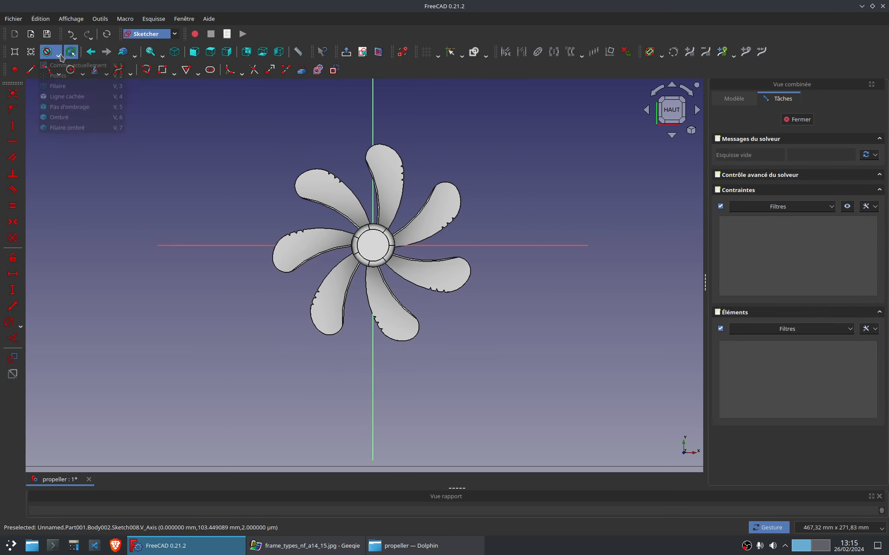
{"action": "left_click", "coordinate": [61, 86]}
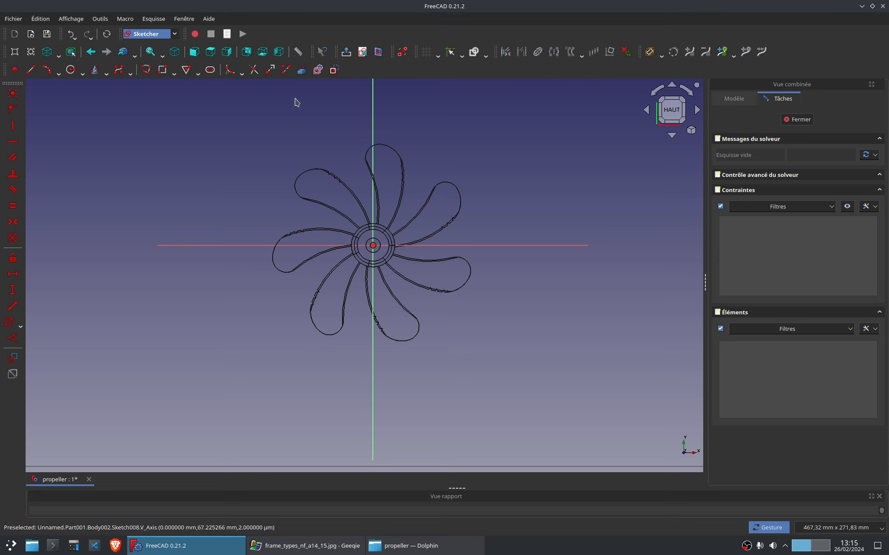
{"action": "left_click", "coordinate": [174, 72]}
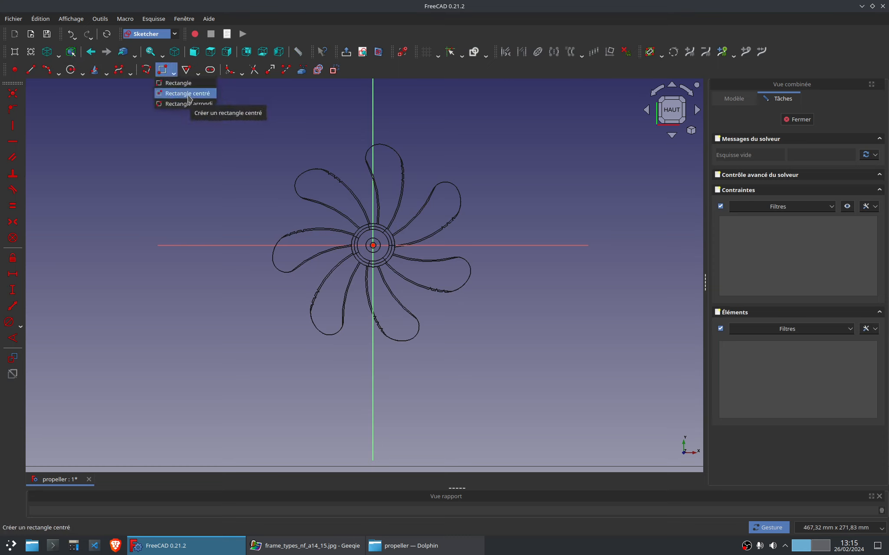
{"action": "left_click", "coordinate": [189, 104]}
{"action": "left_click", "coordinate": [281, 142]}
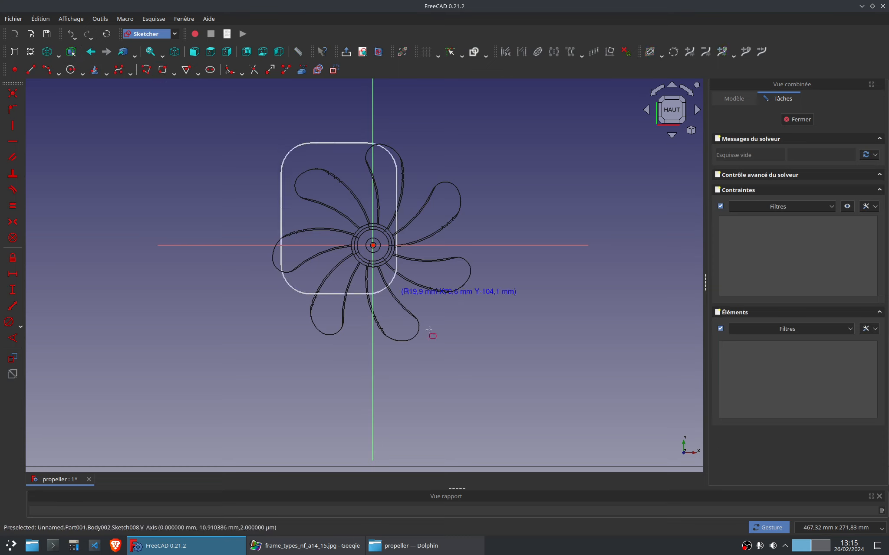
{"action": "left_click", "coordinate": [485, 376]}
Constrain the rectangle's upper-left corner arc to a 10 mm radius.
{"action": "left_click", "coordinate": [289, 167]}
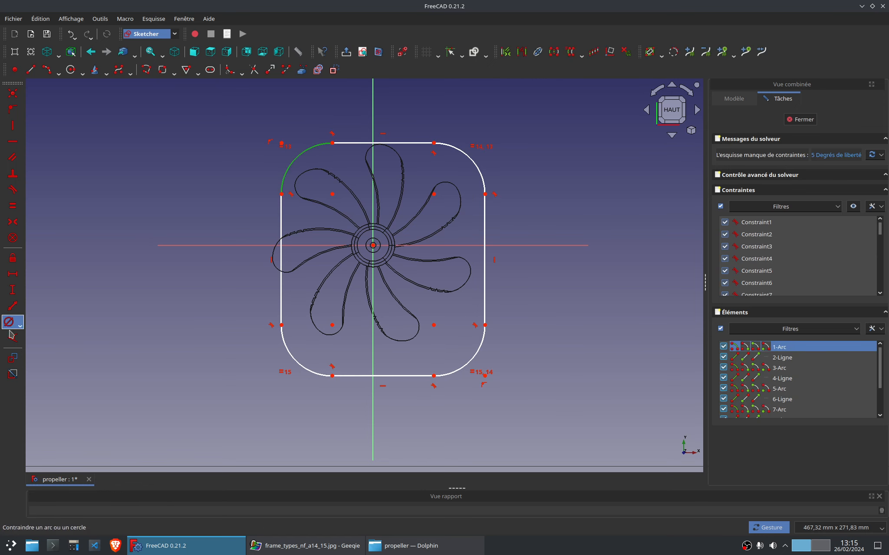
{"action": "left_click", "coordinate": [10, 325]}
{"action": "type", "text": "10"}
{"action": "key", "text": "Return"}
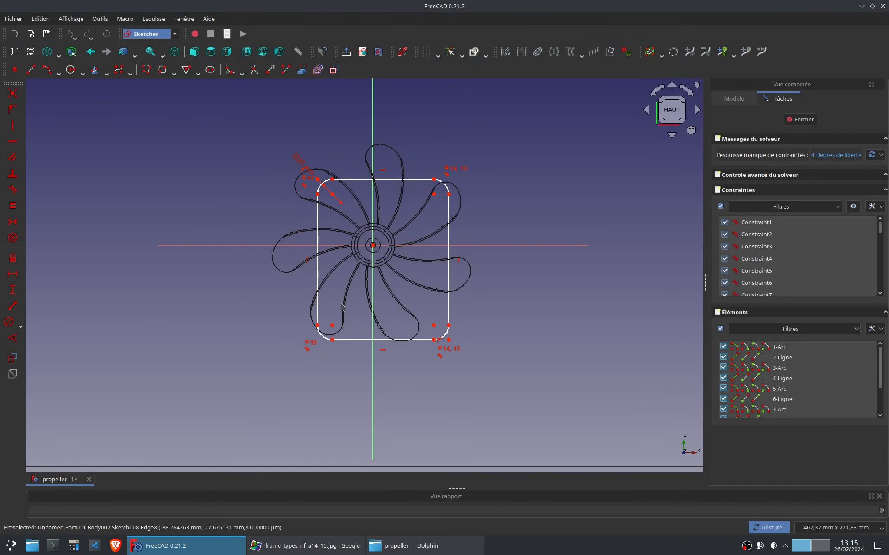
Make the centres of the two upper corner arcs symmetric about the sketch's vertical axis.
{"action": "scroll", "coordinate": [341, 304], "scroll_direction": "up", "scroll_amount": 5}
{"action": "scroll", "coordinate": [352, 182], "scroll_direction": "down", "scroll_amount": 2}
{"action": "right_click_drag", "start_coordinate": [349, 191], "coordinate": [292, 276]}
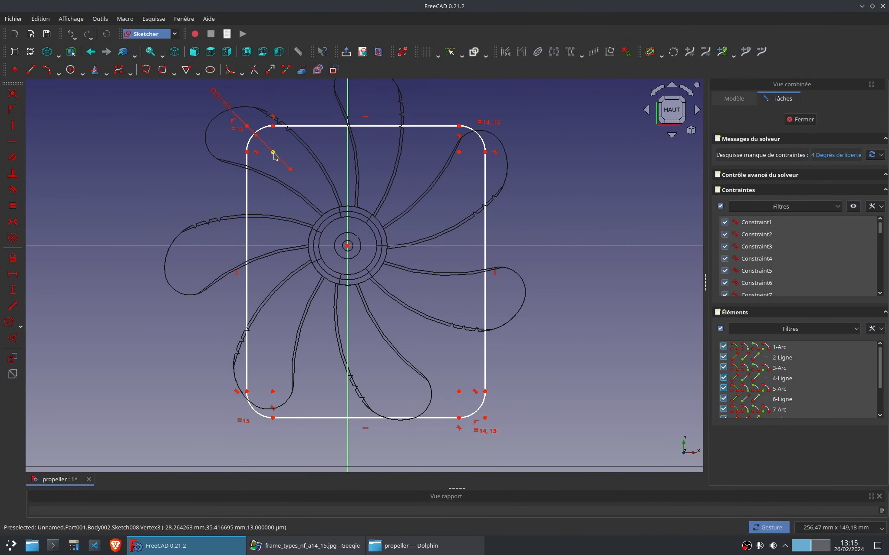
{"action": "left_click", "coordinate": [273, 152]}
{"action": "left_click", "coordinate": [459, 152]}
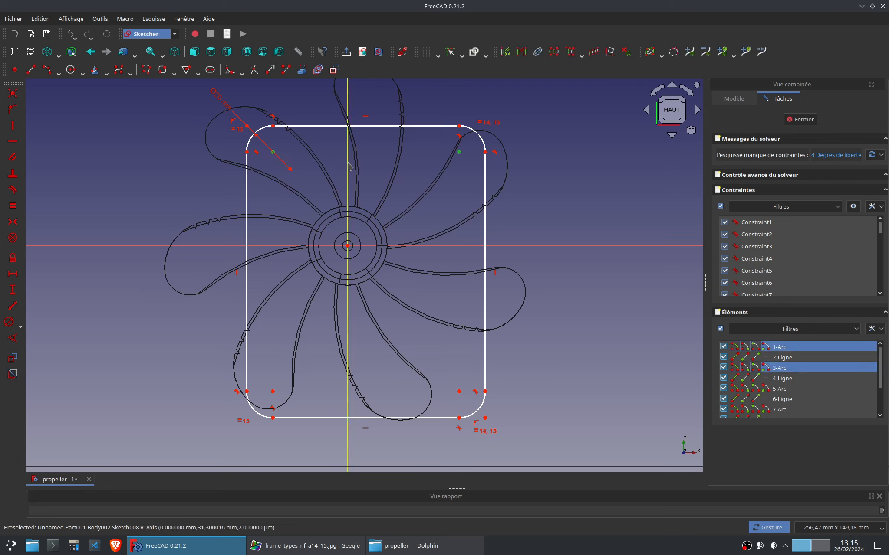
{"action": "key", "text": "s"}
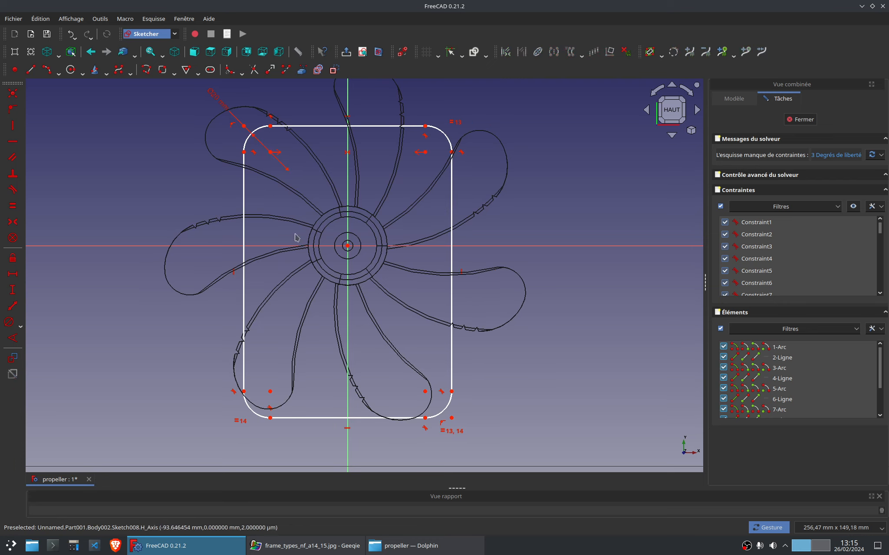
Make the centres of the two left corner arcs symmetric about the sketch's horizontal axis.
{"action": "left_click", "coordinate": [270, 152]}
{"action": "left_click", "coordinate": [270, 391]}
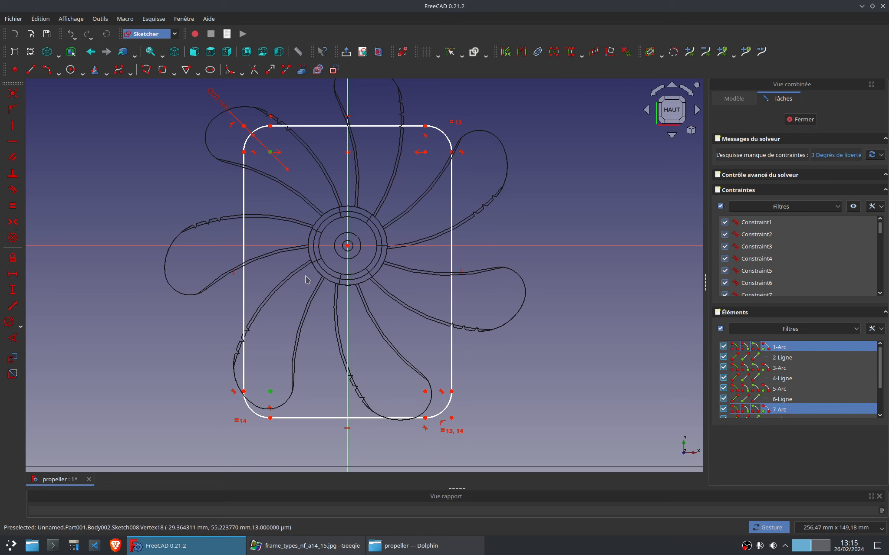
{"action": "left_click", "coordinate": [295, 246]}
{"action": "left_click", "coordinate": [12, 221]}
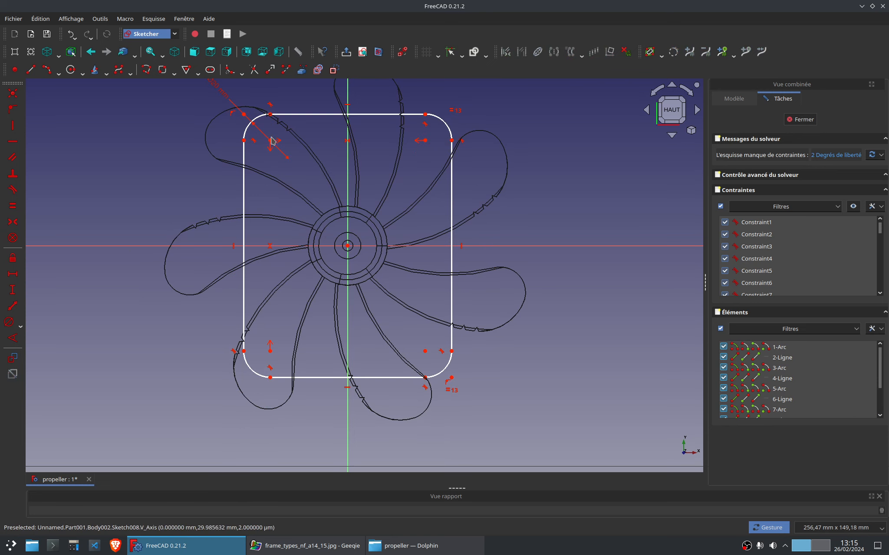
Constrain the rounded rectangle's overall width to 150 mm and check the reference drawing of the frame types.
{"action": "left_click", "coordinate": [244, 140]}
{"action": "left_click", "coordinate": [452, 140]}
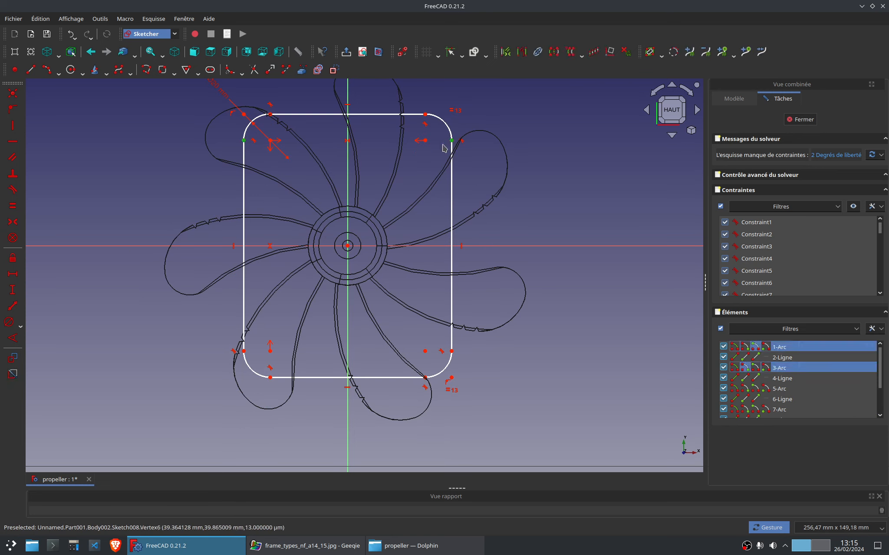
{"action": "left_click", "coordinate": [13, 274]}
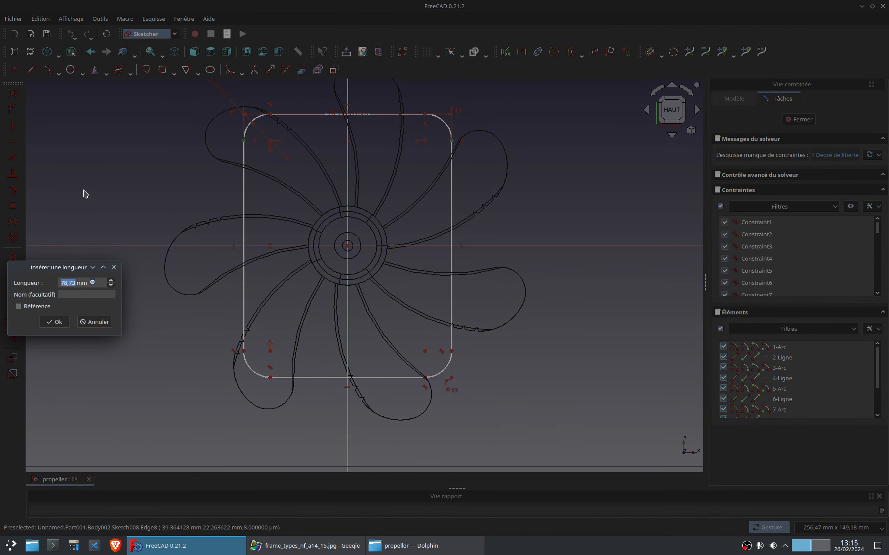
{"action": "type", "text": "150"}
{"action": "key", "text": "Return"}
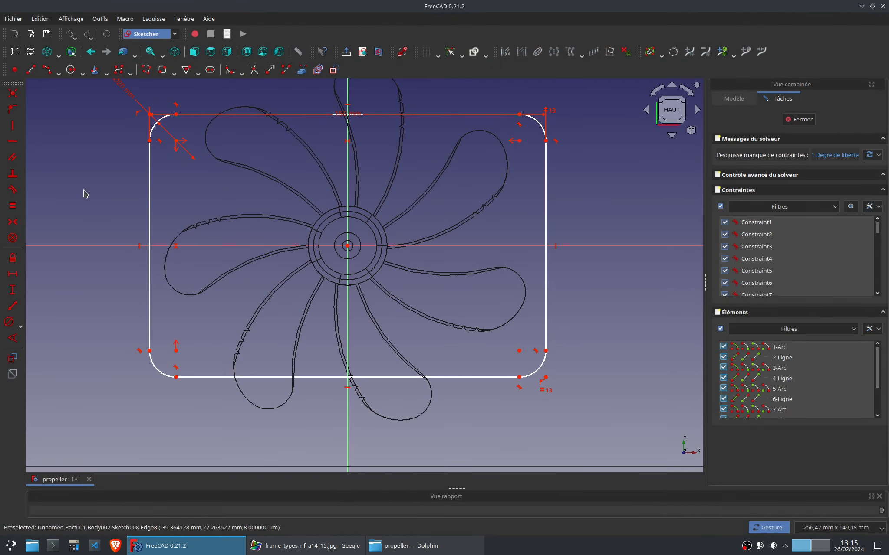
{"action": "left_click", "coordinate": [304, 548]}
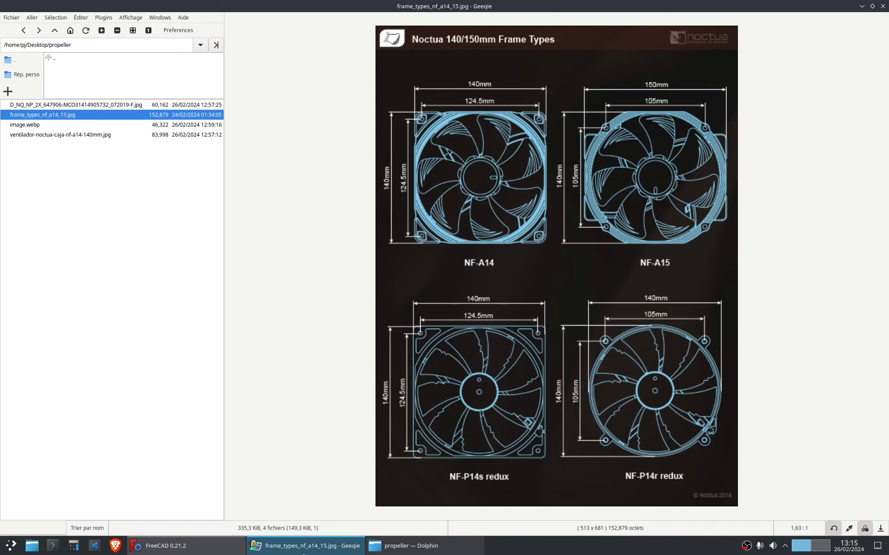
{"action": "left_click", "coordinate": [304, 554]}
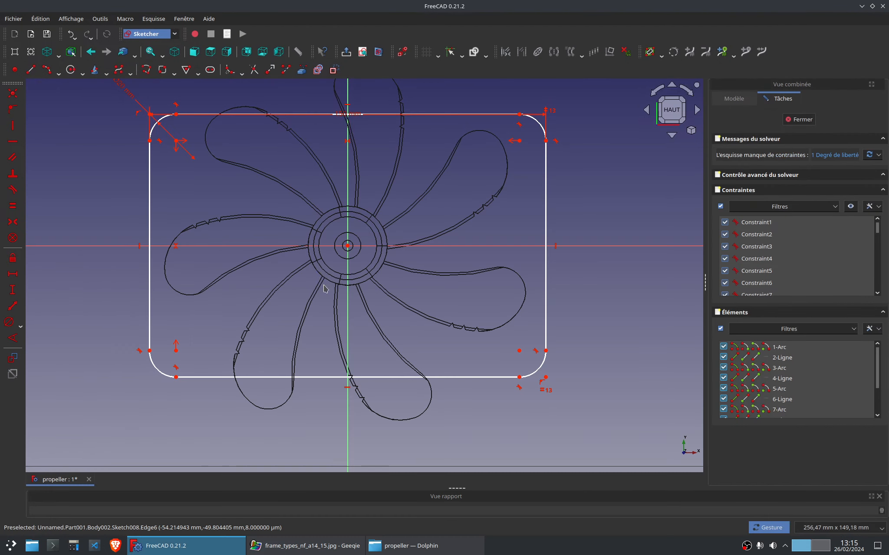
Place the width dimension above the rectangle and constrain the rectangle's overall height to 150 mm.
{"action": "scroll", "coordinate": [315, 270], "scroll_direction": "down", "scroll_amount": 3}
{"action": "left_click_drag", "start_coordinate": [340, 191], "coordinate": [341, 142]}
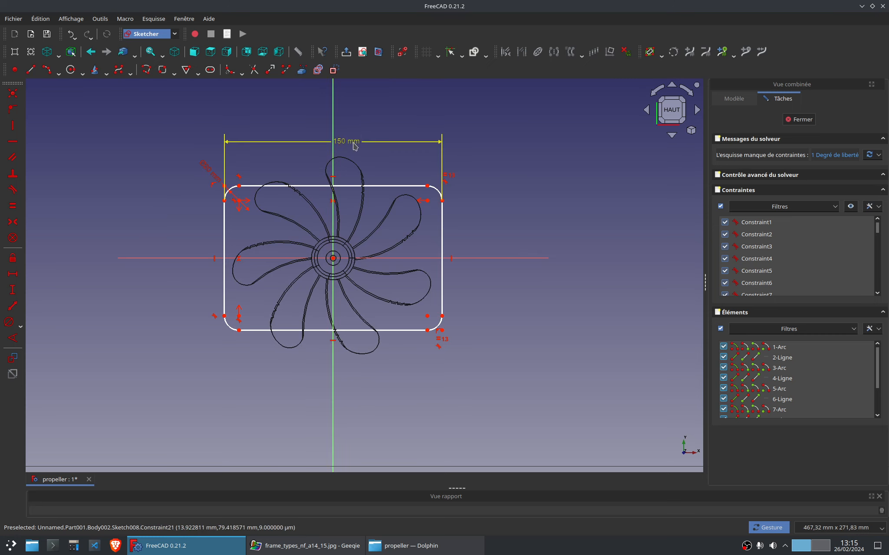
{"action": "left_click", "coordinate": [238, 187]}
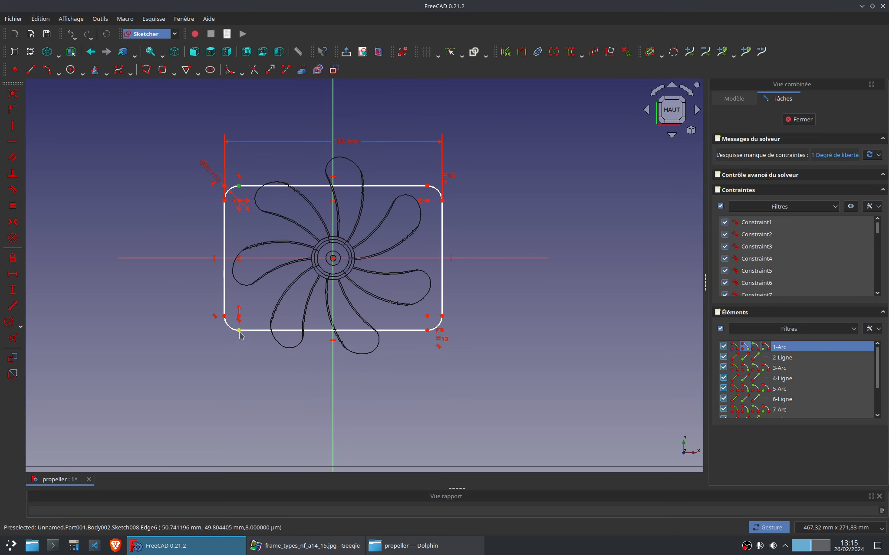
{"action": "left_click", "coordinate": [240, 332]}
{"action": "left_click", "coordinate": [8, 289]}
{"action": "type", "text": "1"}
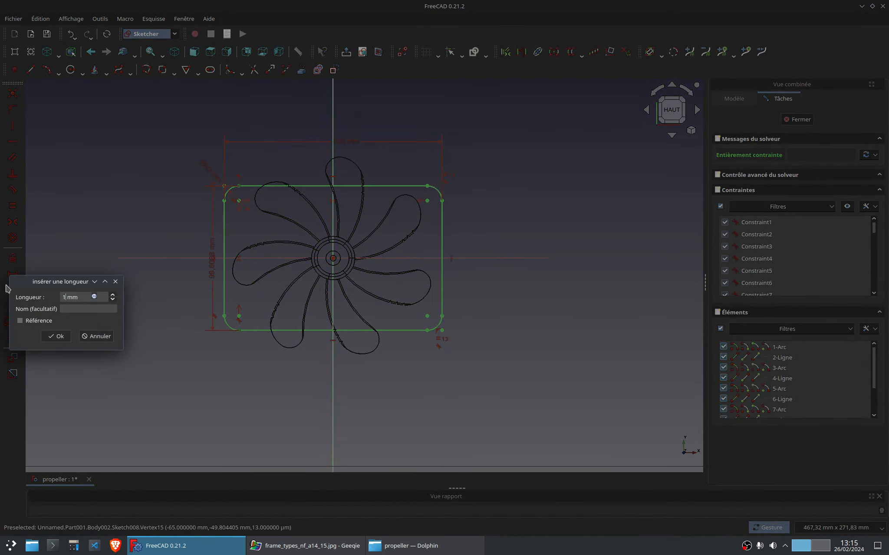
{"action": "type", "text": "50"}
{"action": "key", "text": "Return"}
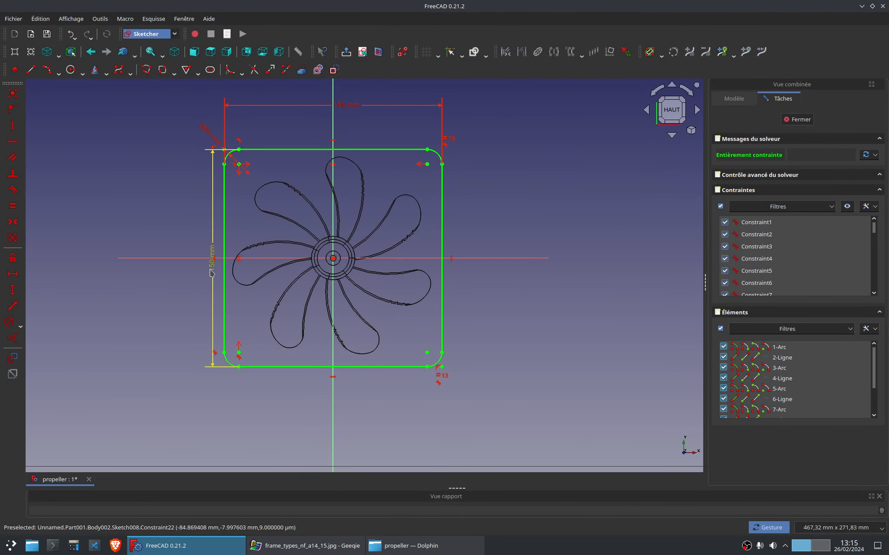
Reposition the height dimension farther out from the rectangle's left side.
{"action": "left_click_drag", "start_coordinate": [211, 270], "coordinate": [183, 275]}
{"action": "scroll", "coordinate": [341, 223], "scroll_direction": "up", "scroll_amount": 1}
{"action": "right_click_drag", "start_coordinate": [379, 214], "coordinate": [382, 238]}
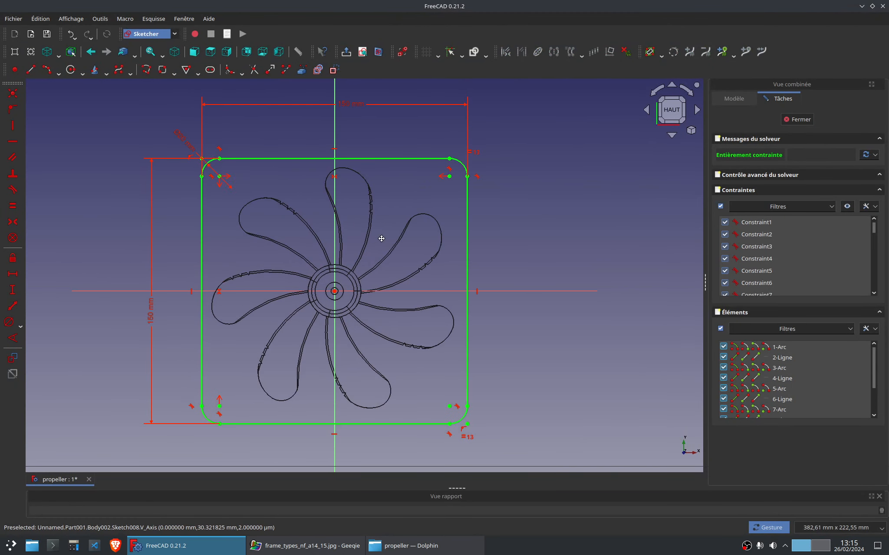
Sketch a circle around the propeller, centred on the origin, with a radius of about 71 mm.
{"action": "left_click", "coordinate": [70, 70]}
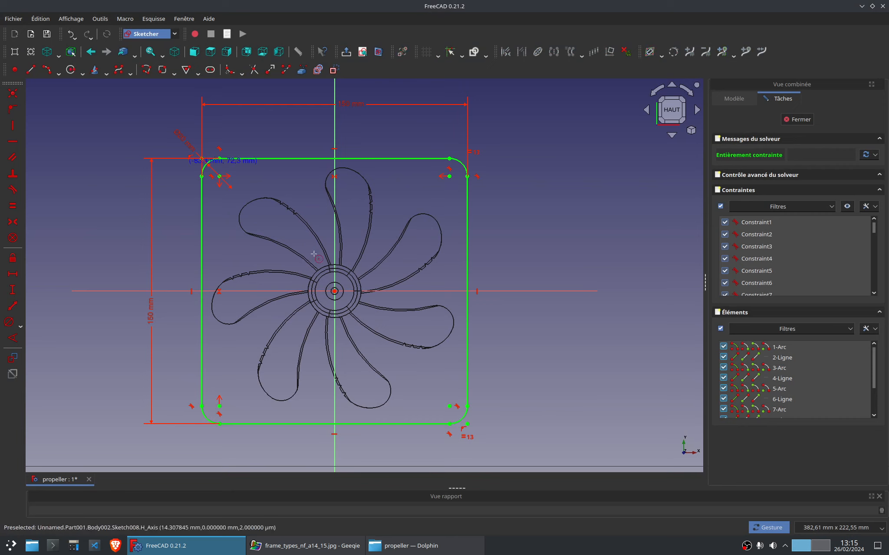
{"action": "left_click", "coordinate": [334, 291]}
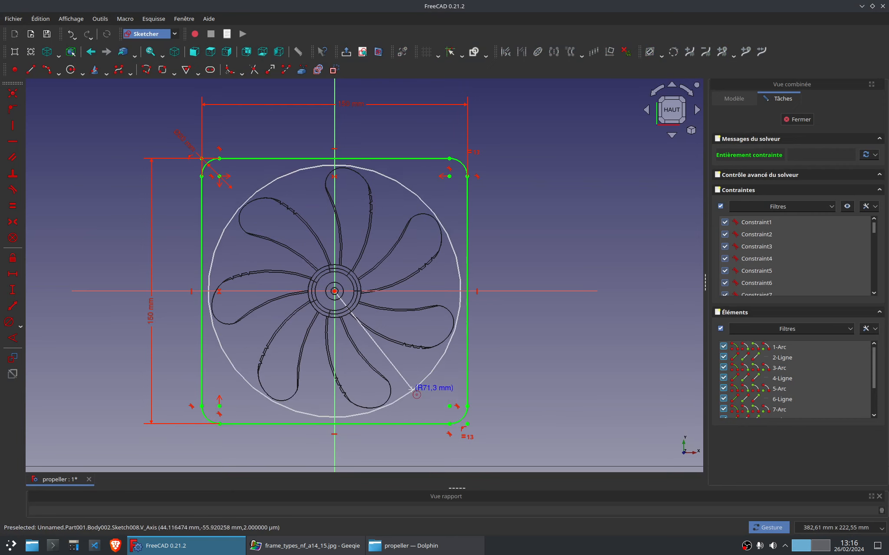
{"action": "left_click", "coordinate": [408, 383]}
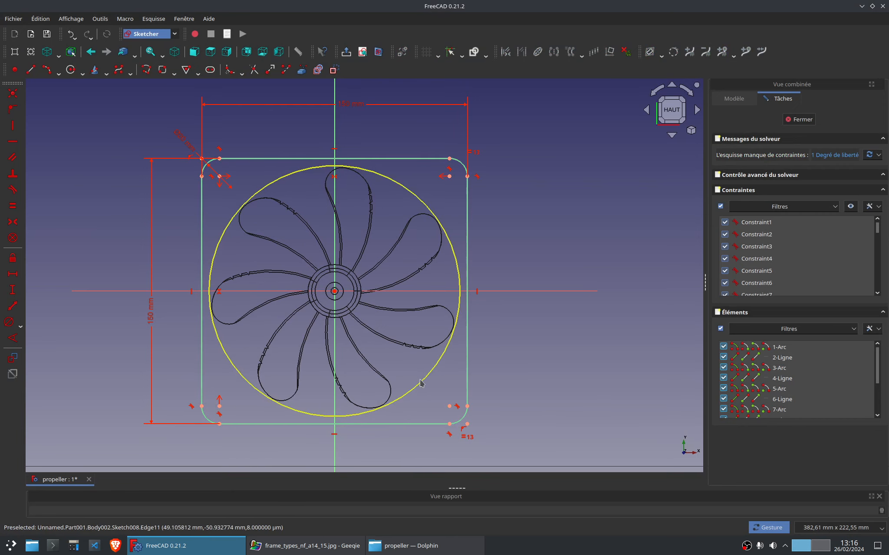
Check the reference drawing of the frame types and constrain the large circle's diameter to 145 mm.
{"action": "left_click", "coordinate": [284, 547]}
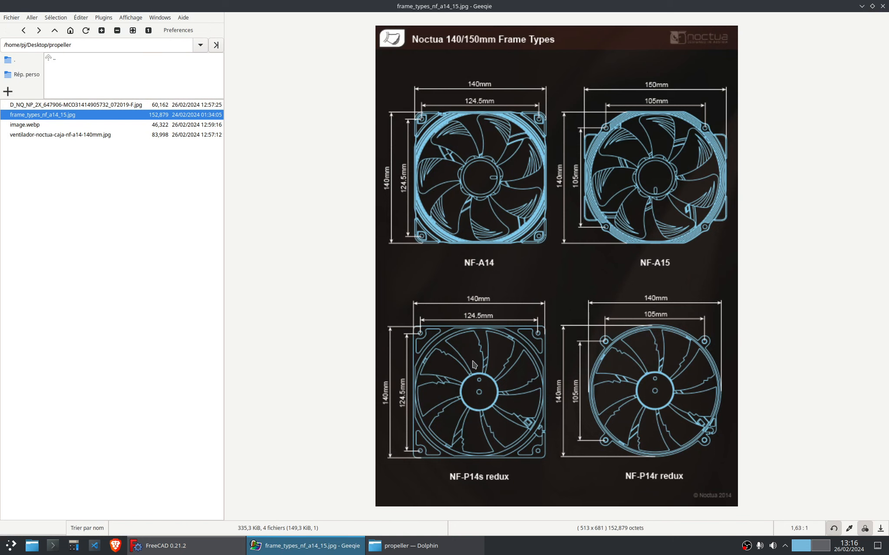
{"action": "left_click", "coordinate": [321, 552]}
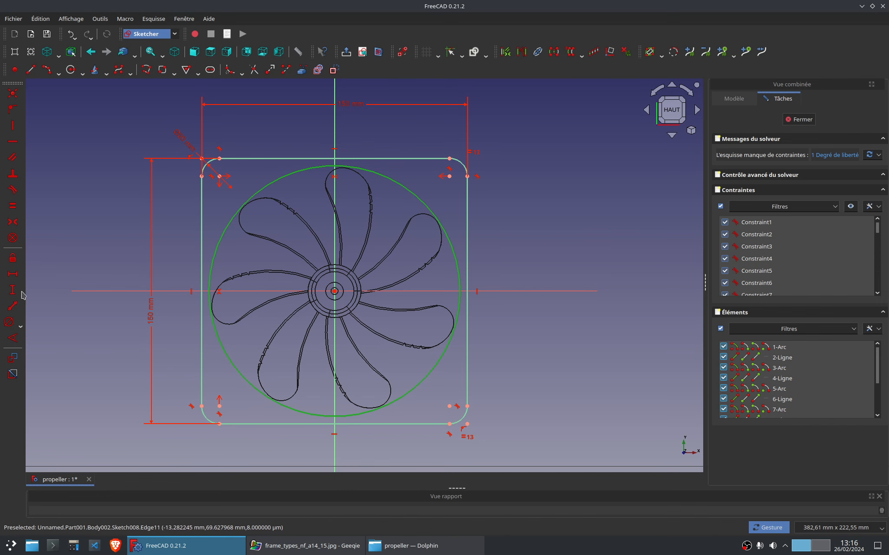
{"action": "left_click", "coordinate": [8, 323]}
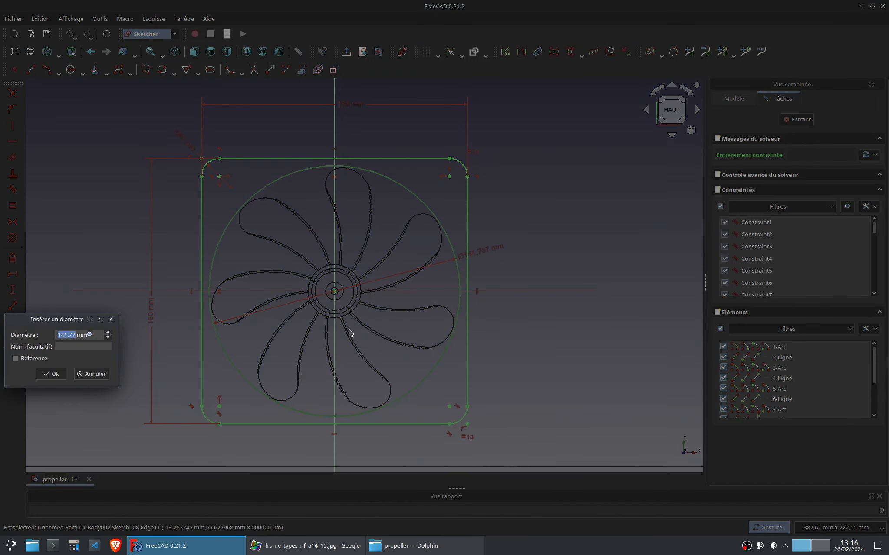
{"action": "type", "text": "145"}
{"action": "key", "text": "Return"}
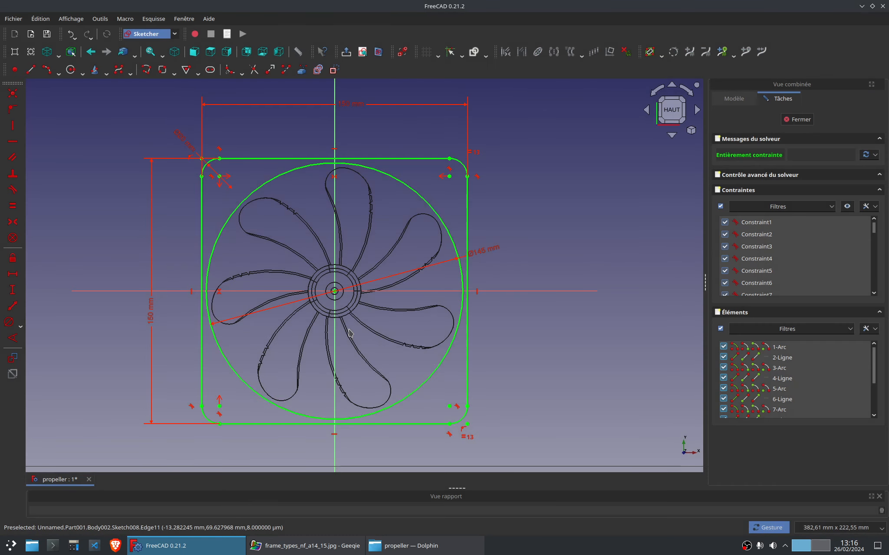
Close the frame sketch and pad it to a length of 20 mm.
{"action": "scroll", "coordinate": [478, 303], "scroll_direction": "up", "scroll_amount": 1}
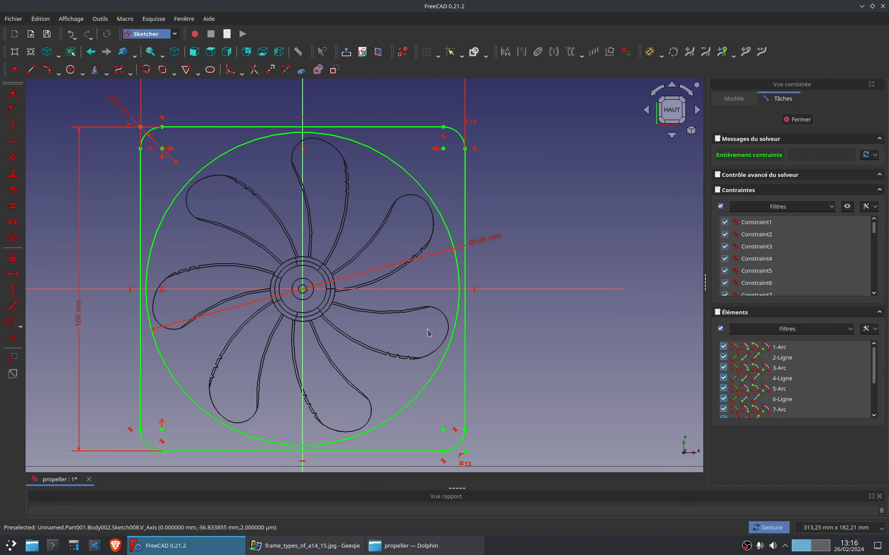
{"action": "right_click_drag", "start_coordinate": [510, 360], "coordinate": [521, 317]}
{"action": "scroll", "coordinate": [516, 301], "scroll_direction": "down", "scroll_amount": 1}
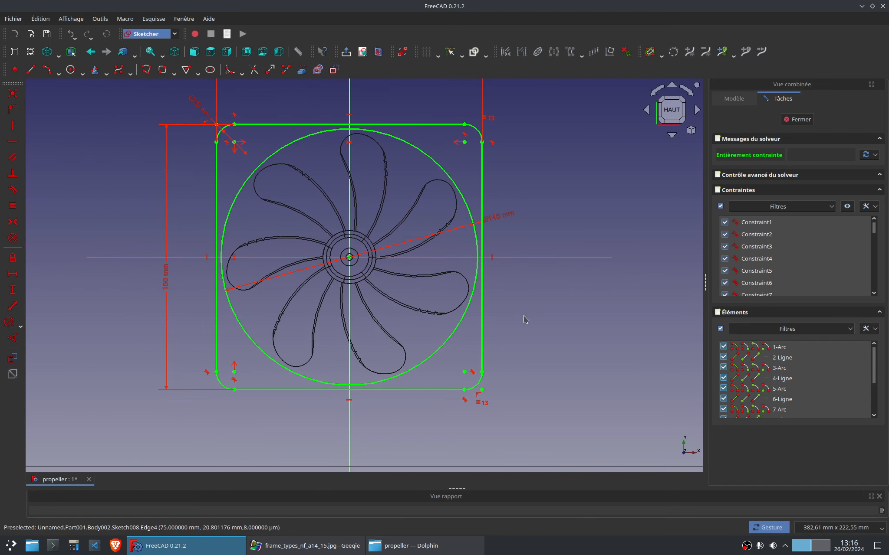
{"action": "left_click", "coordinate": [796, 126]}
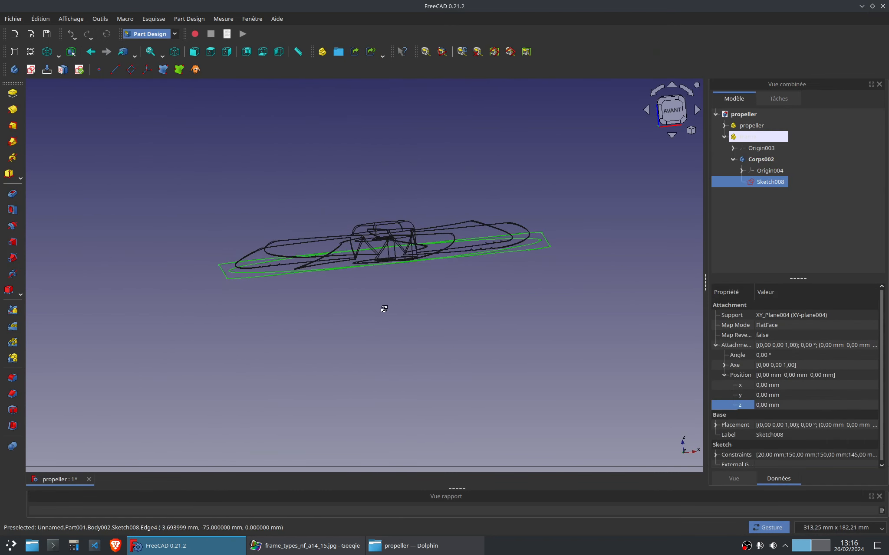
{"action": "left_click", "coordinate": [13, 141]}
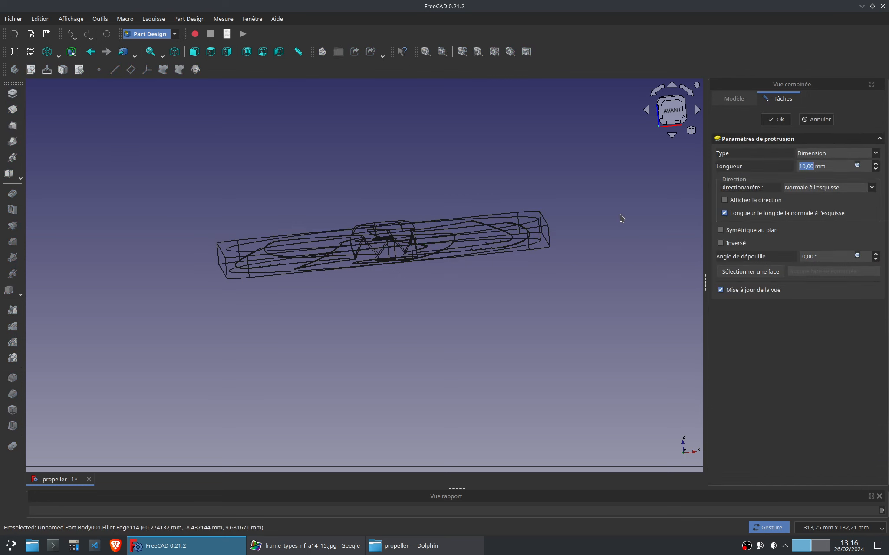
{"action": "type", "text": "20"}
{"action": "left_click", "coordinate": [775, 126]}
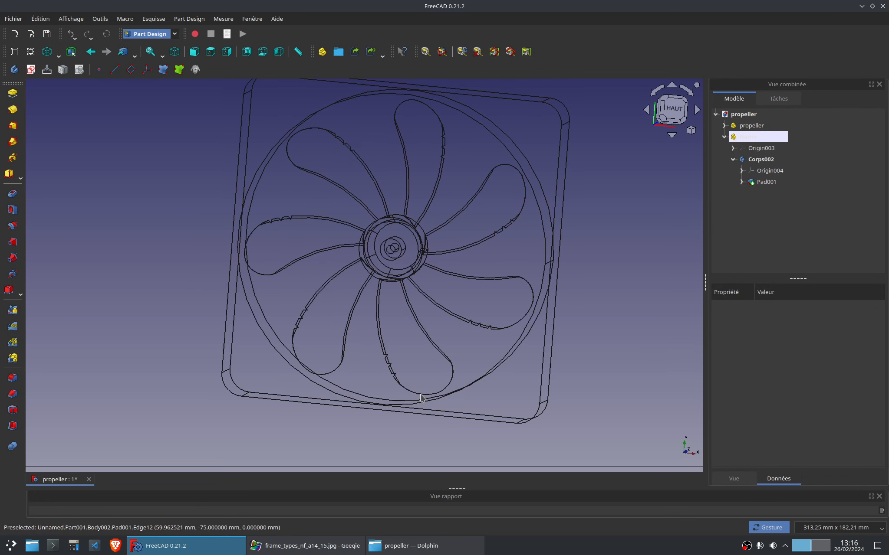
Switch the model display from wireframe to shaded and hide the propeller part.
{"action": "key", "text": "2"}
{"action": "left_click", "coordinate": [60, 53]}
{"action": "left_click", "coordinate": [62, 64]}
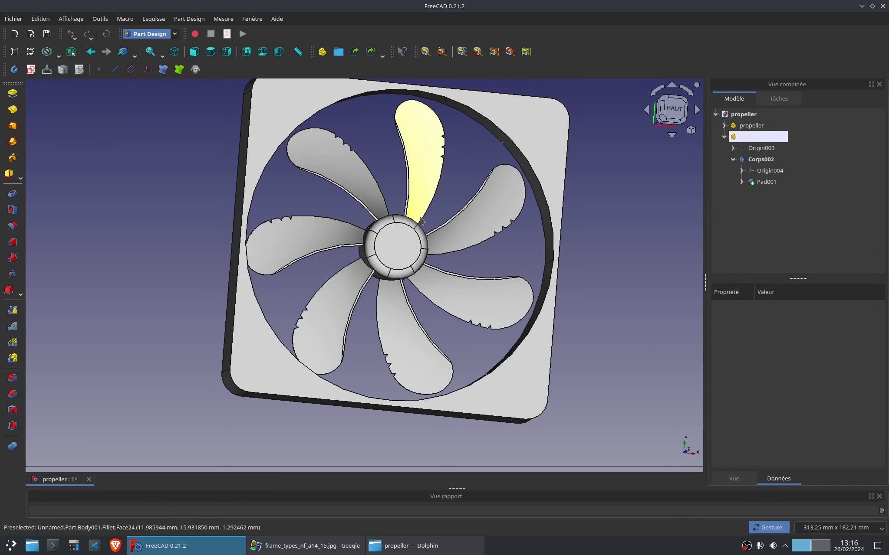
{"action": "left_click", "coordinate": [749, 127]}
{"action": "key", "text": "space"}
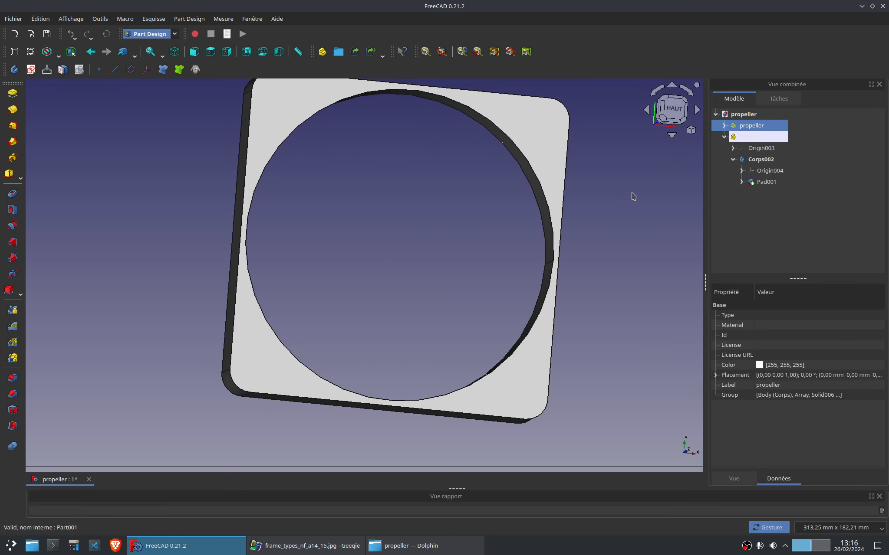
Start a new sketch on the underside face of the padded frame.
{"action": "left_click_drag", "start_coordinate": [631, 194], "coordinate": [164, 188]}
{"action": "left_click", "coordinate": [163, 188]}
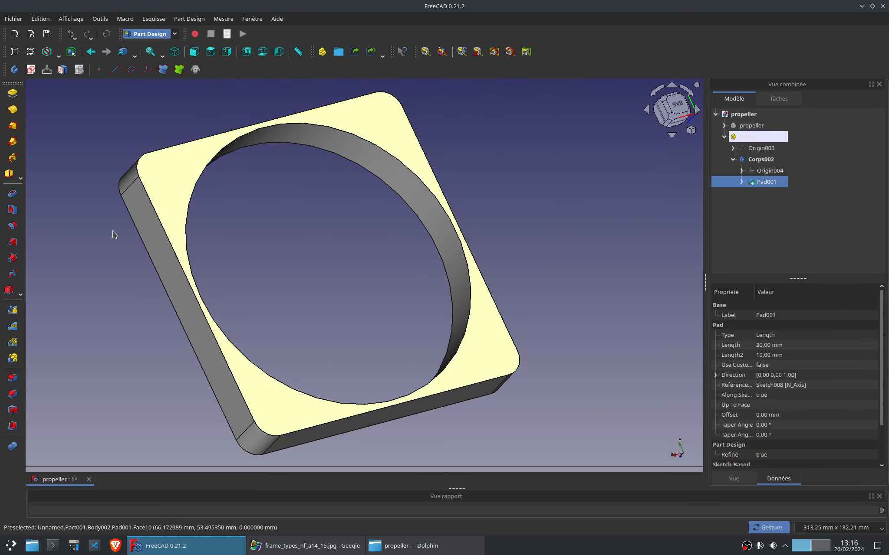
{"action": "left_click", "coordinate": [30, 70]}
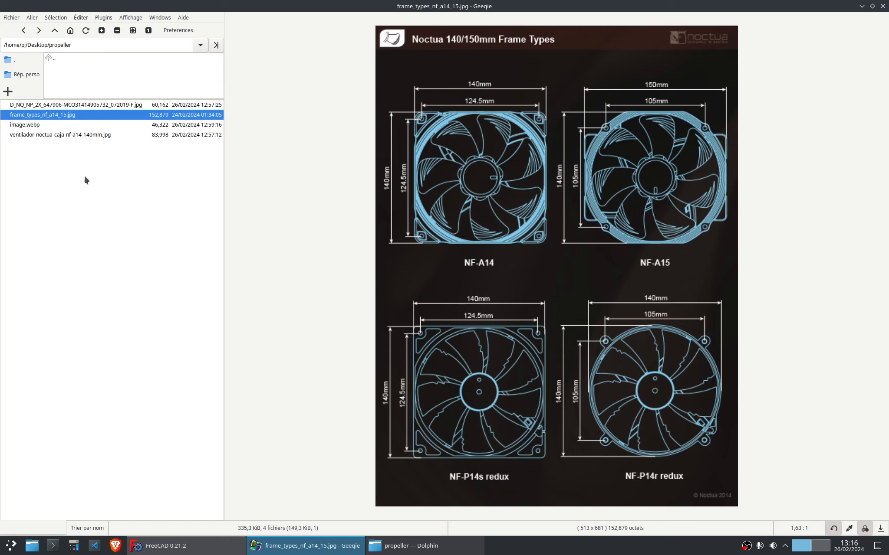
Examine the fan reference photos in Geeqie for the frame and hub support shape, and return to FreeCAD.
{"action": "left_click", "coordinate": [38, 126]}
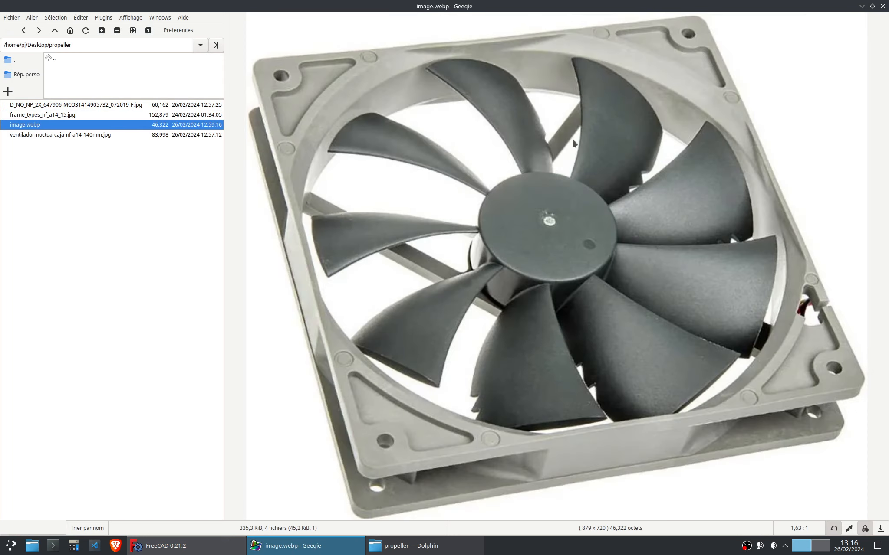
{"action": "left_click", "coordinate": [59, 135]}
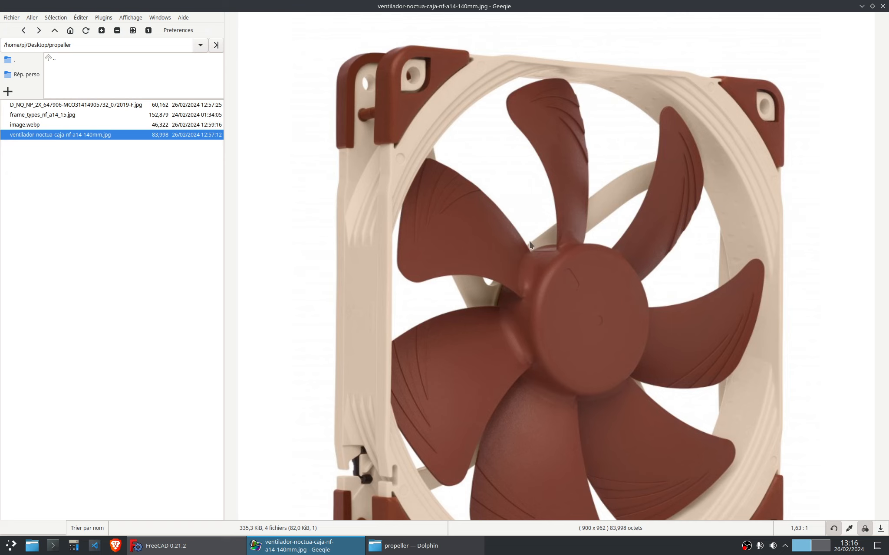
{"action": "left_click", "coordinate": [78, 106]}
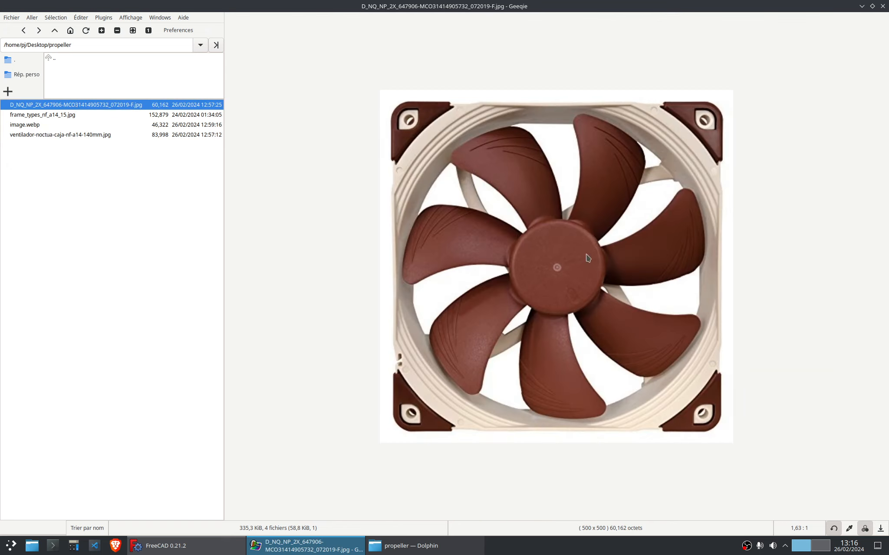
{"action": "left_click", "coordinate": [33, 126]}
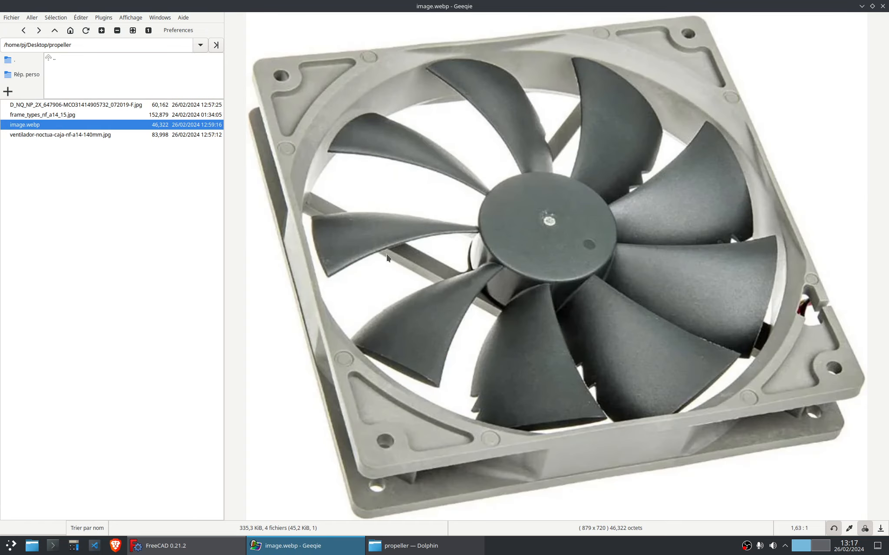
{"action": "key", "text": "alt+Tab"}
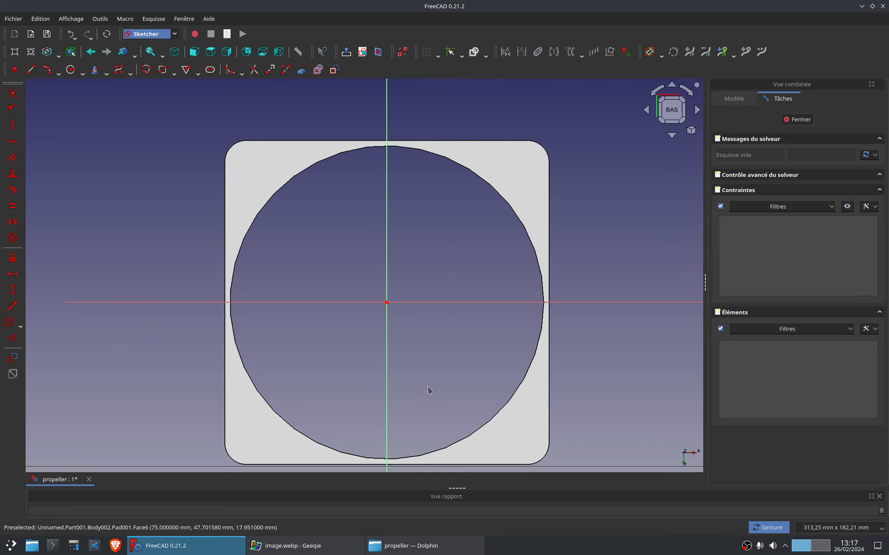
Sketch a circle centred on the origin and constrain its diameter to 40 mm.
{"action": "right_click_drag", "start_coordinate": [332, 244], "coordinate": [323, 168]}
{"action": "left_click", "coordinate": [71, 69]}
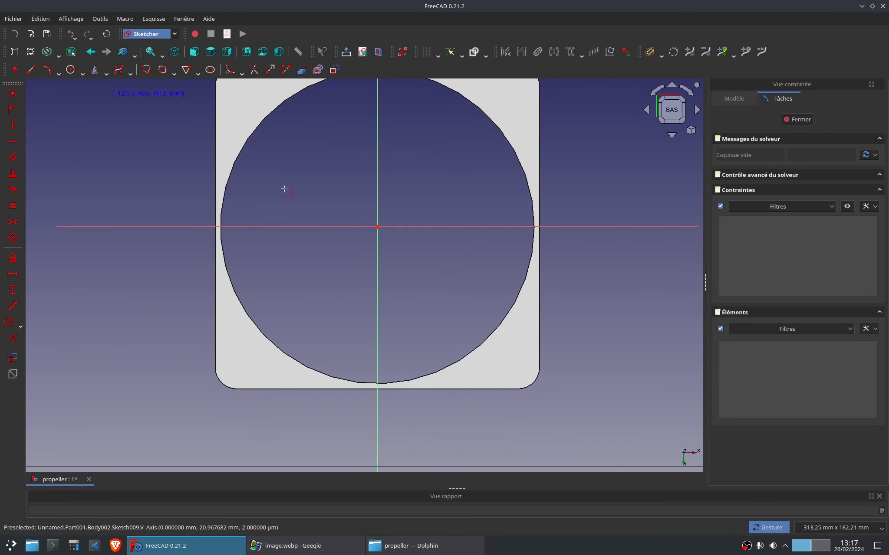
{"action": "left_click", "coordinate": [377, 227]}
{"action": "left_click", "coordinate": [415, 260]}
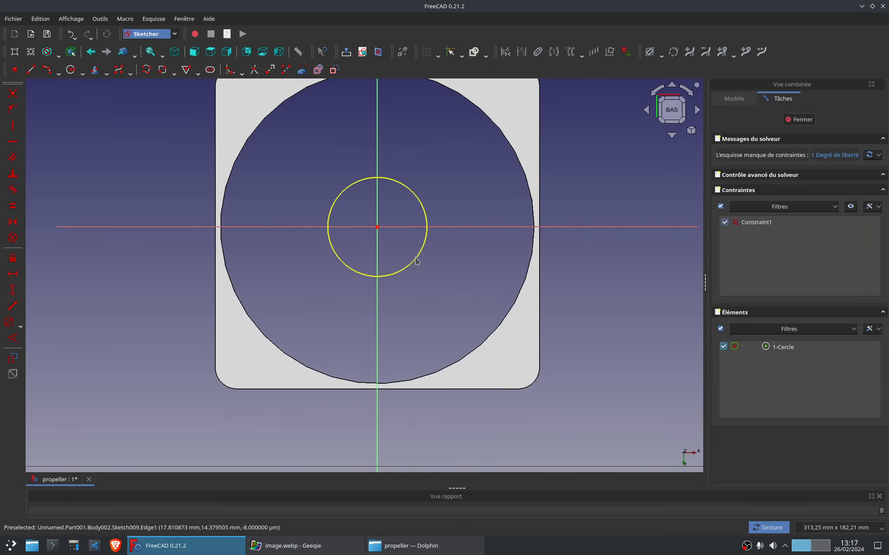
{"action": "left_click", "coordinate": [416, 260]}
{"action": "left_click", "coordinate": [9, 322]}
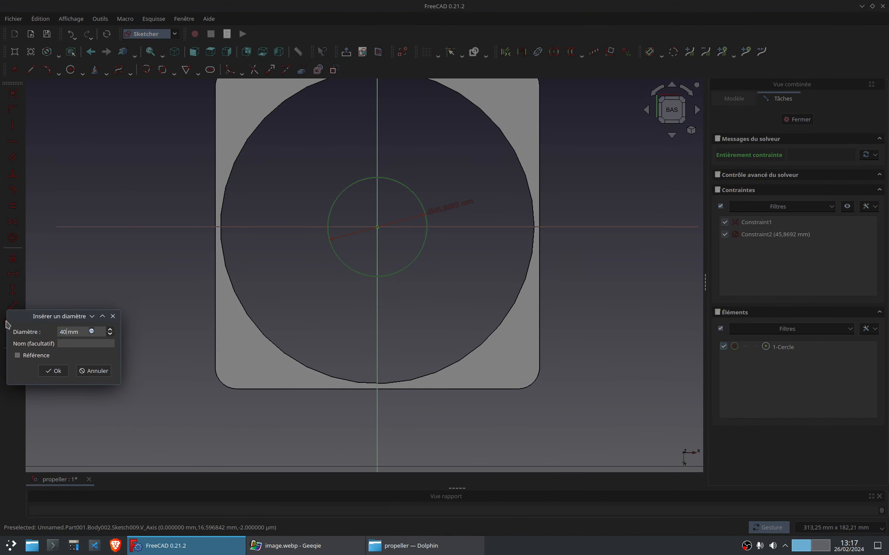
{"action": "type", "text": "40"}
{"action": "key", "text": "Return"}
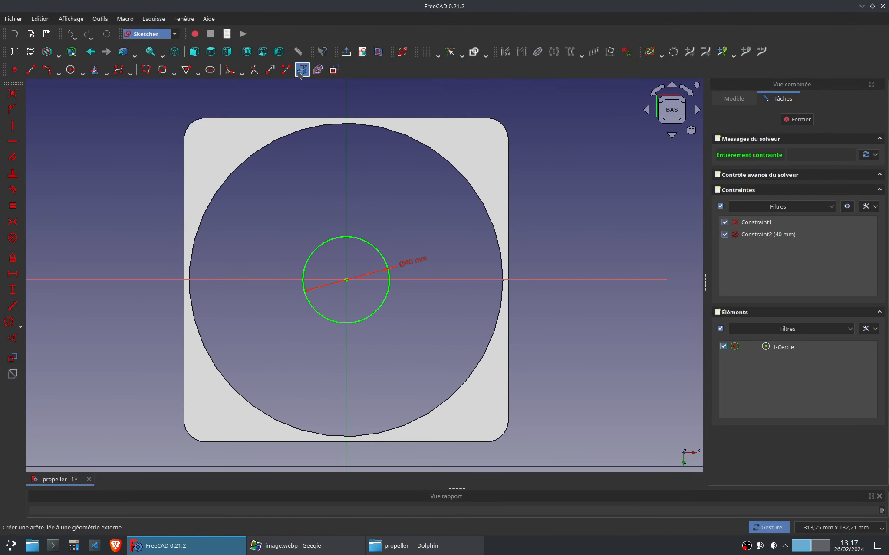
Link the frame's circular opening edge as external geometry and switch the drawing tools to construction mode.
{"action": "left_click", "coordinate": [302, 70]}
{"action": "left_click", "coordinate": [272, 141]}
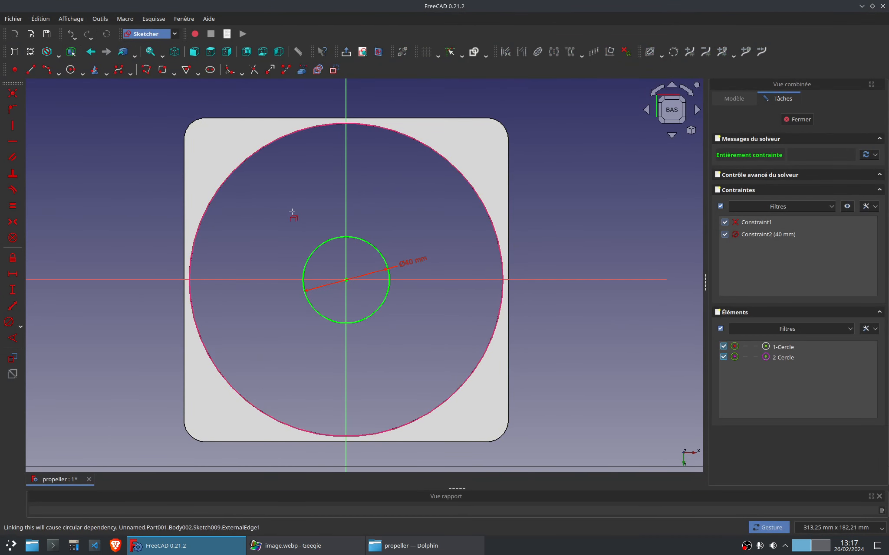
{"action": "left_click", "coordinate": [334, 70]}
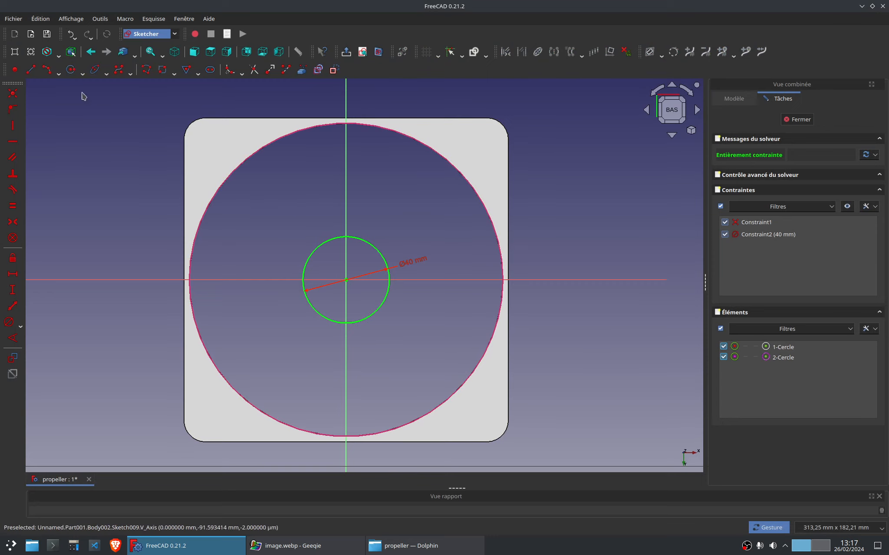
Draw two crossing diagonal construction lines inside the 40 mm circle with their endpoints on the circle.
{"action": "left_click", "coordinate": [31, 70]}
{"action": "left_click", "coordinate": [341, 272]}
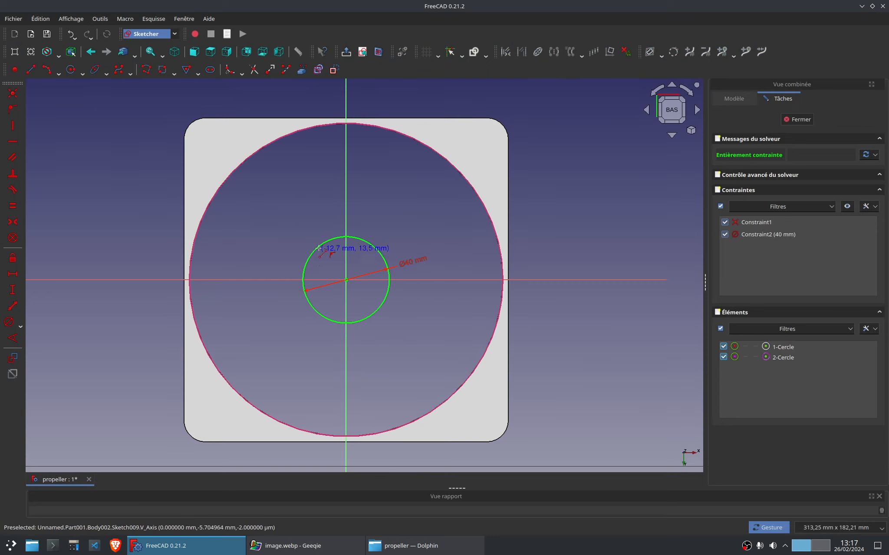
{"action": "left_click", "coordinate": [377, 310]}
{"action": "left_click", "coordinate": [319, 312]}
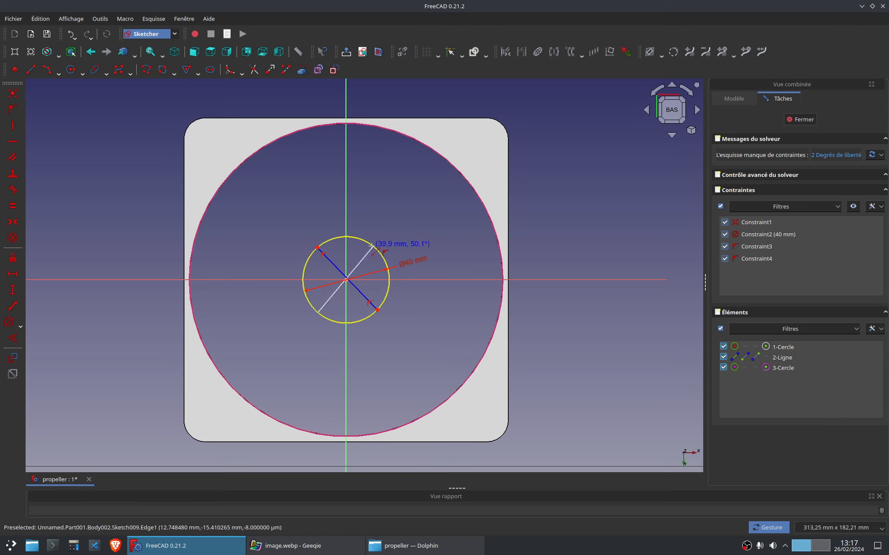
{"action": "left_click", "coordinate": [372, 246]}
Constrain both diagonal construction lines to pass through the circle's centre point.
{"action": "scroll", "coordinate": [364, 273], "scroll_direction": "up", "scroll_amount": 5}
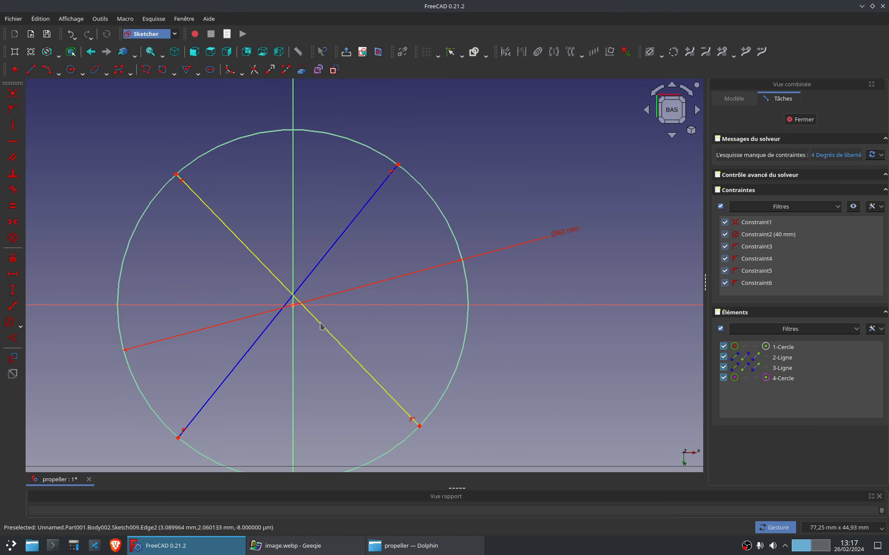
{"action": "left_click", "coordinate": [321, 327]}
{"action": "left_click", "coordinate": [293, 306]}
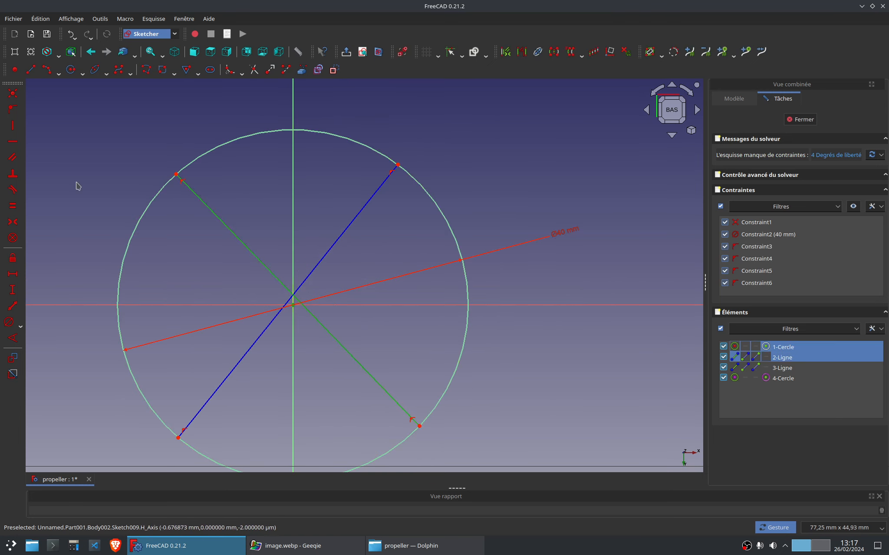
{"action": "left_click", "coordinate": [8, 111]}
{"action": "left_click", "coordinate": [316, 267]}
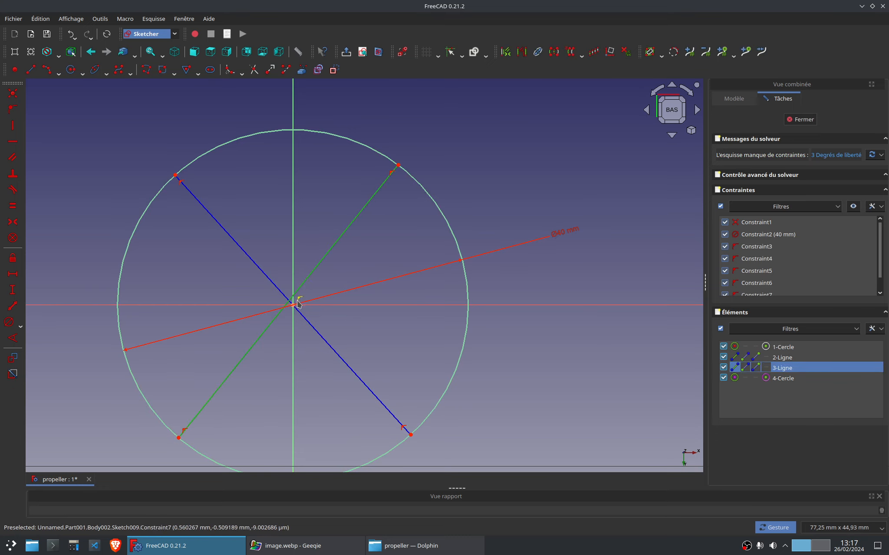
{"action": "left_click", "coordinate": [295, 307]}
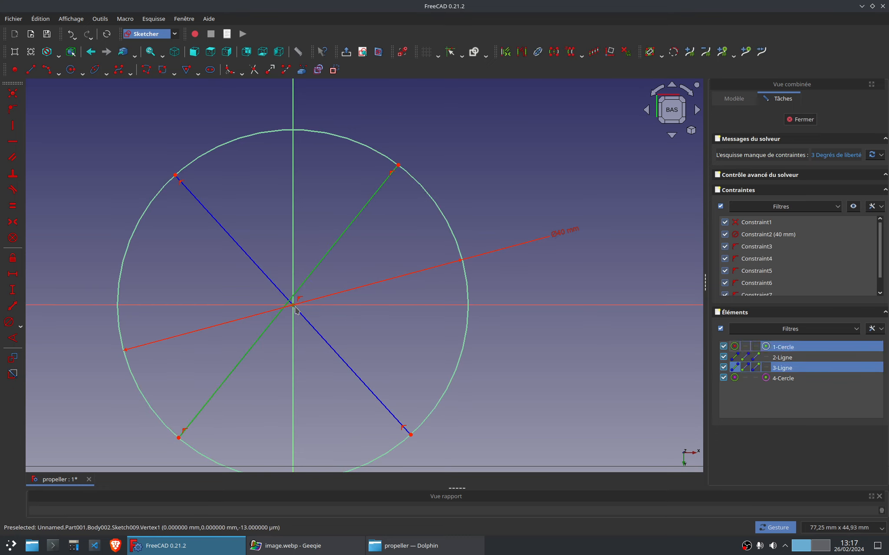
{"action": "left_click", "coordinate": [6, 112]}
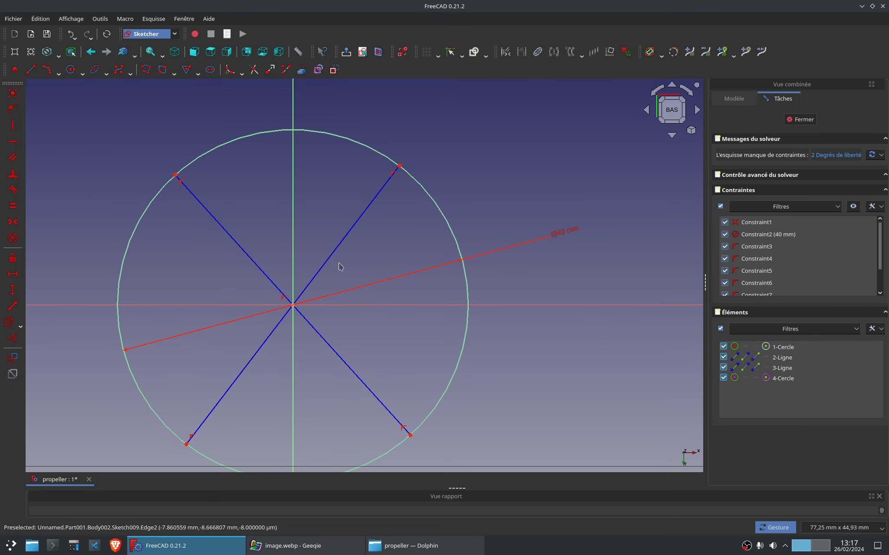
Constrain the two diagonal construction lines to 90° apart and one of them to 45° from the vertical axis.
{"action": "left_click", "coordinate": [322, 340]}
{"action": "left_click", "coordinate": [13, 338]}
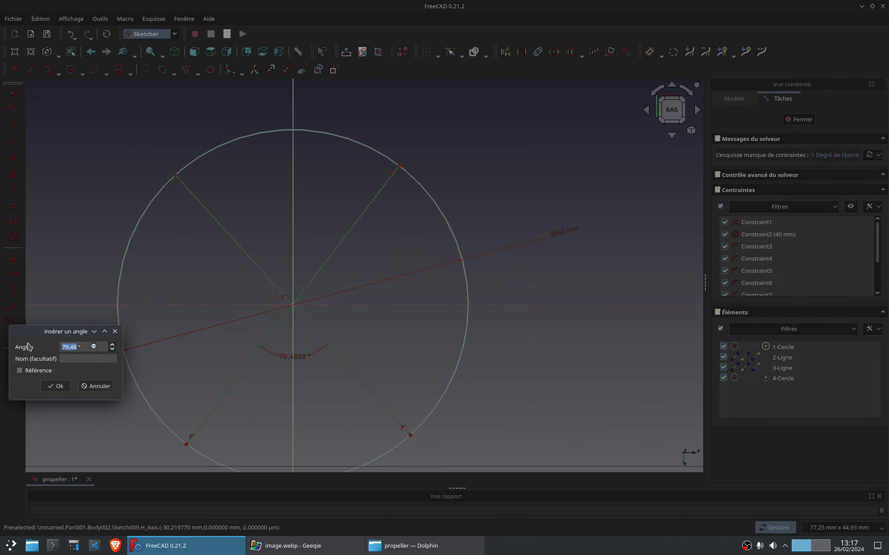
{"action": "type", "text": "90"}
{"action": "key", "text": "Return"}
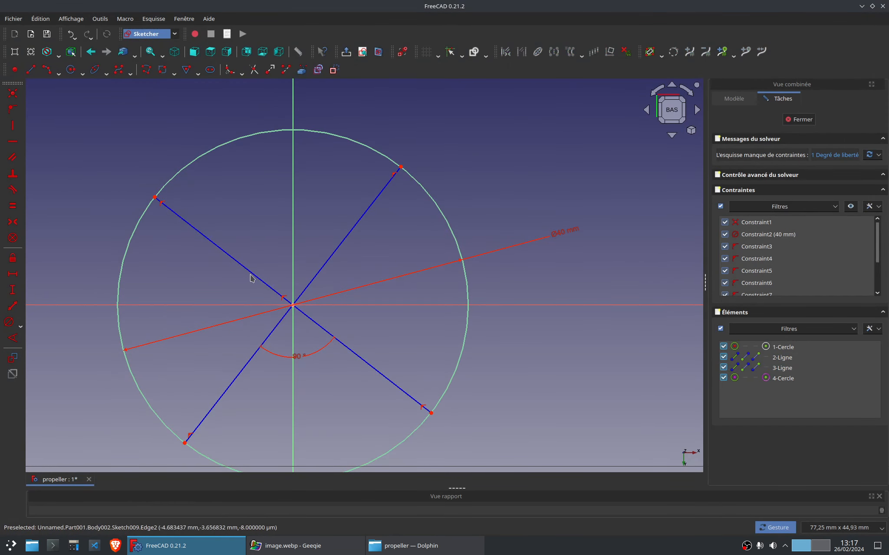
{"action": "left_click", "coordinate": [260, 276]}
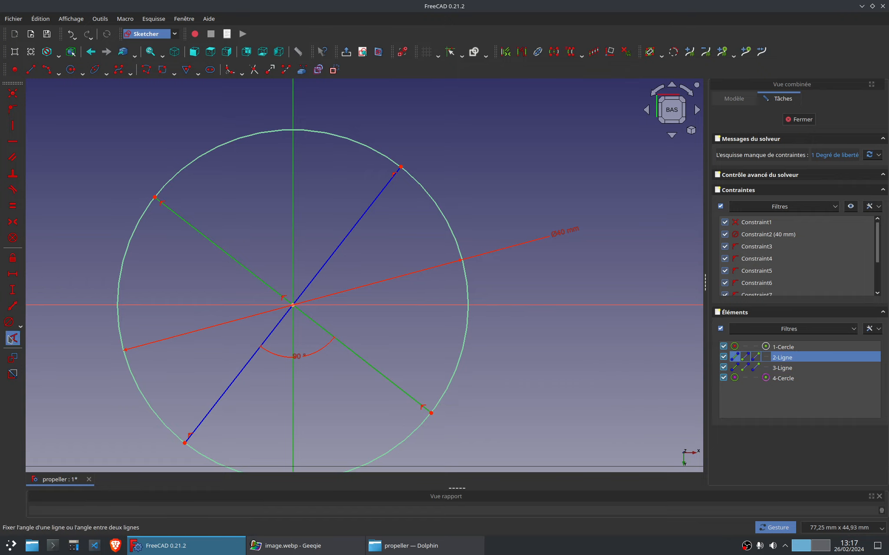
{"action": "left_click", "coordinate": [19, 340]}
{"action": "type", "text": "45"}
{"action": "key", "text": "Return"}
Set the model's display style to wireframe (Filaire) while keeping the sketch open.
{"action": "scroll", "coordinate": [257, 302], "scroll_direction": "down", "scroll_amount": 7}
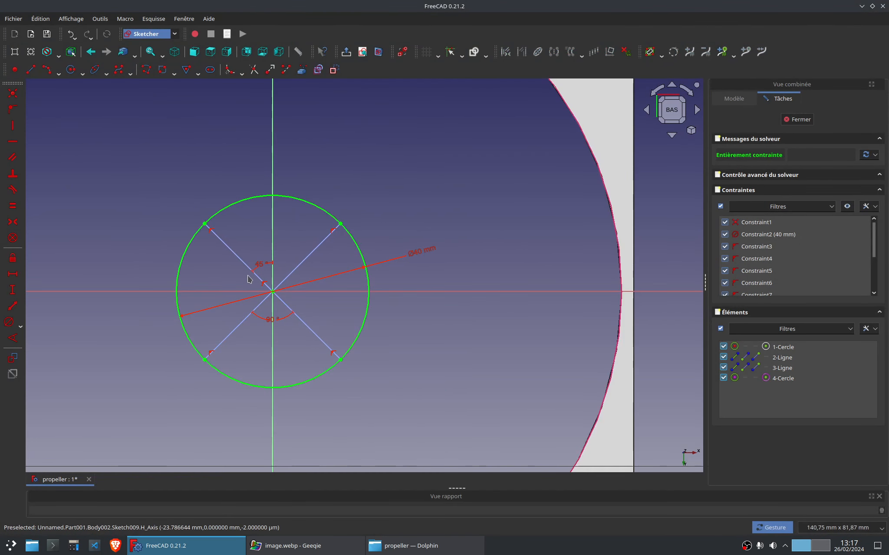
{"action": "right_click_drag", "start_coordinate": [290, 238], "coordinate": [367, 257]}
{"action": "scroll", "coordinate": [367, 257], "scroll_direction": "up", "scroll_amount": 4}
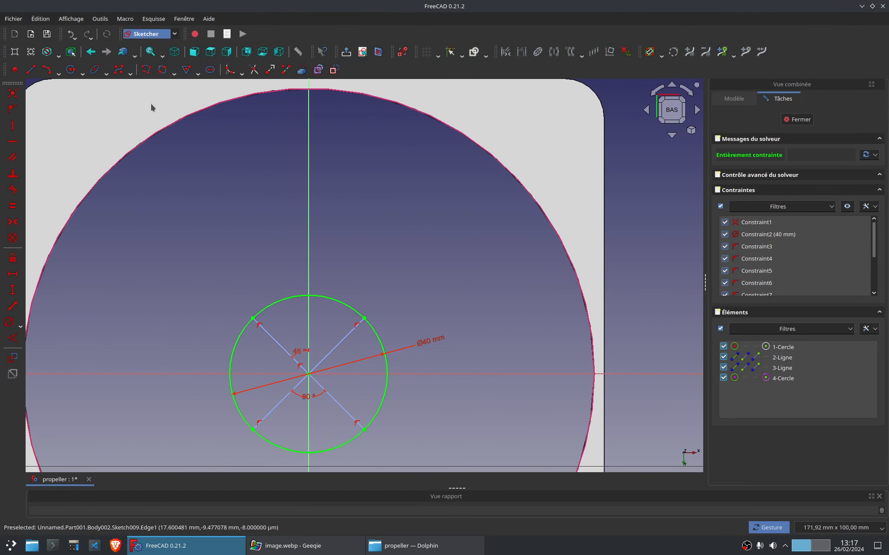
{"action": "left_click", "coordinate": [58, 55]}
{"action": "left_click", "coordinate": [58, 86]}
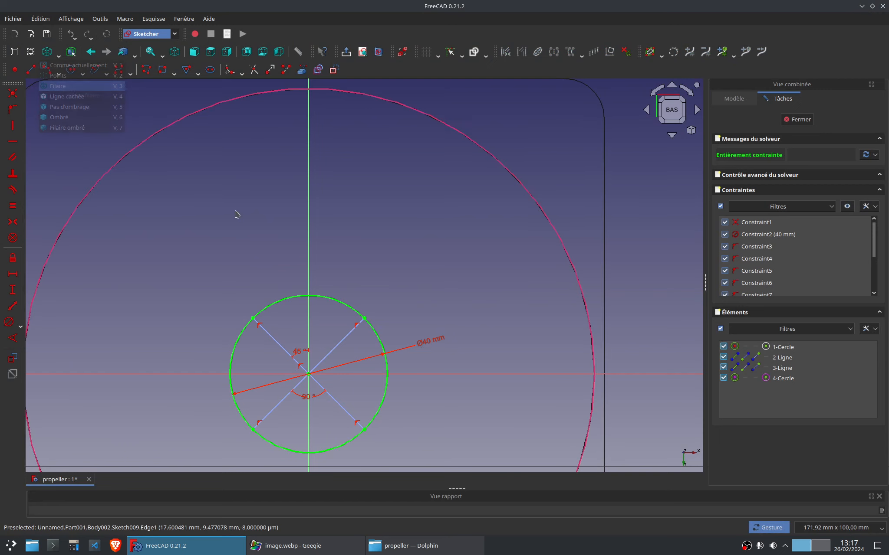
Draw two arm lines to the linked opening edge, one tangent from the upper-right diagonal's end and one from a point along that diagonal.
{"action": "right_click_drag", "start_coordinate": [357, 278], "coordinate": [360, 224]}
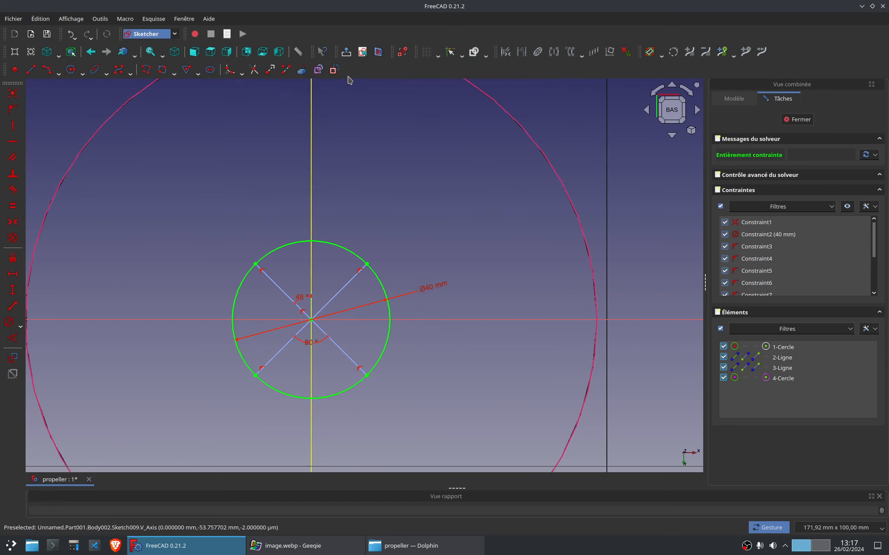
{"action": "left_click", "coordinate": [30, 69]}
{"action": "left_click", "coordinate": [367, 264]}
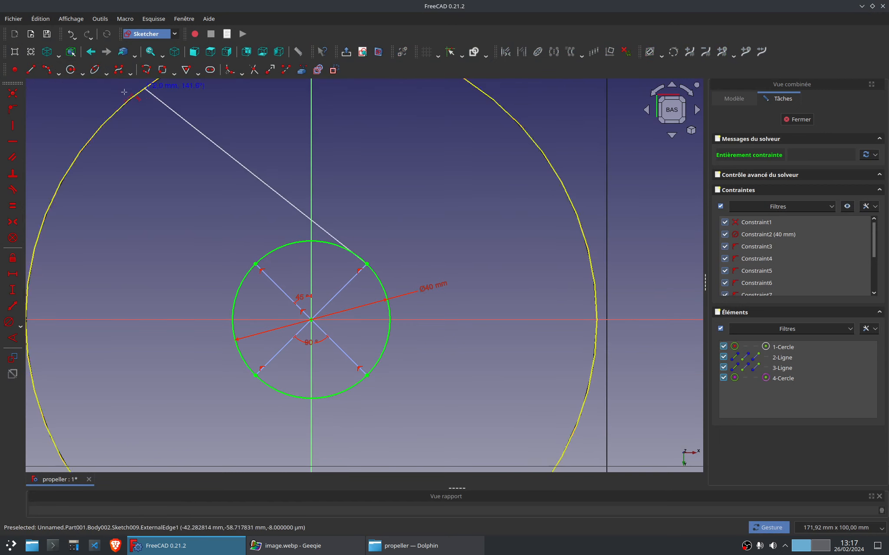
{"action": "left_click", "coordinate": [138, 92]}
{"action": "left_click", "coordinate": [346, 284]}
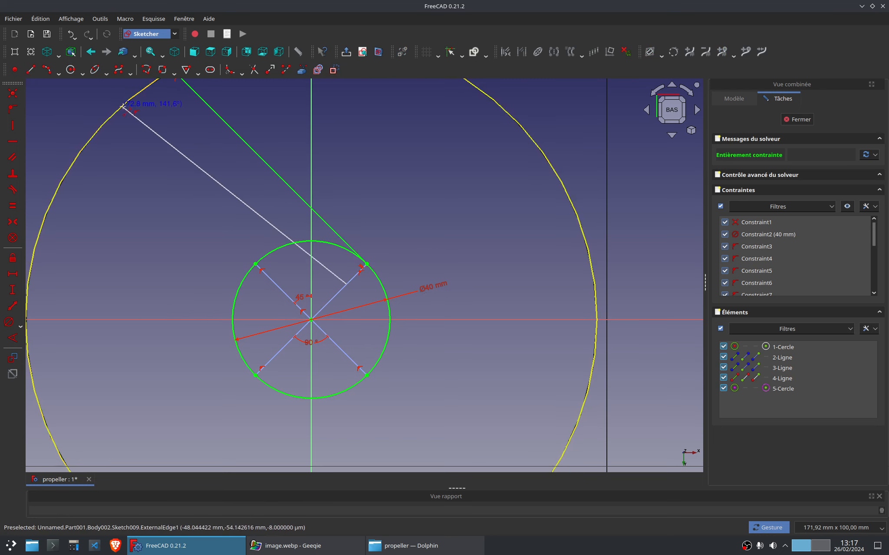
{"action": "left_click", "coordinate": [126, 102]}
{"action": "right_click", "coordinate": [213, 135]}
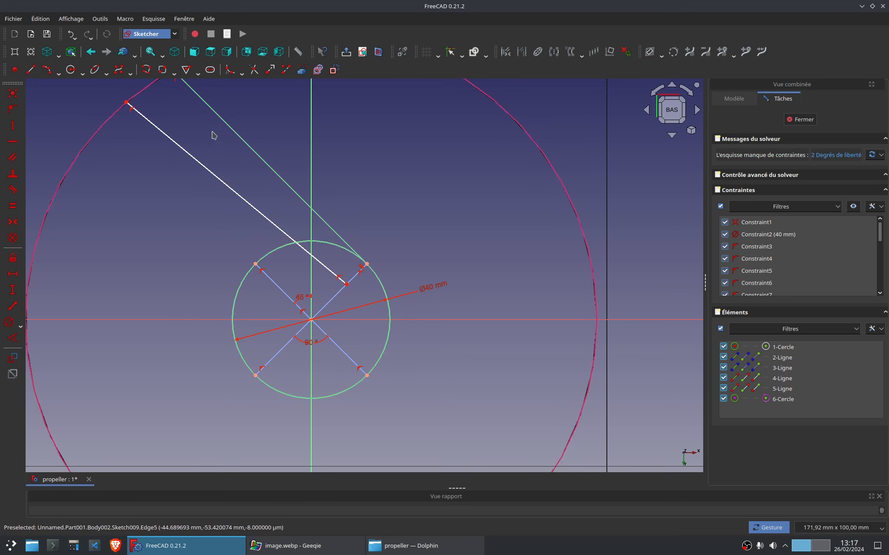
Constrain the second arm line at 90° to the diagonal it starts on.
{"action": "left_click", "coordinate": [332, 283]}
{"action": "left_click", "coordinate": [338, 293]}
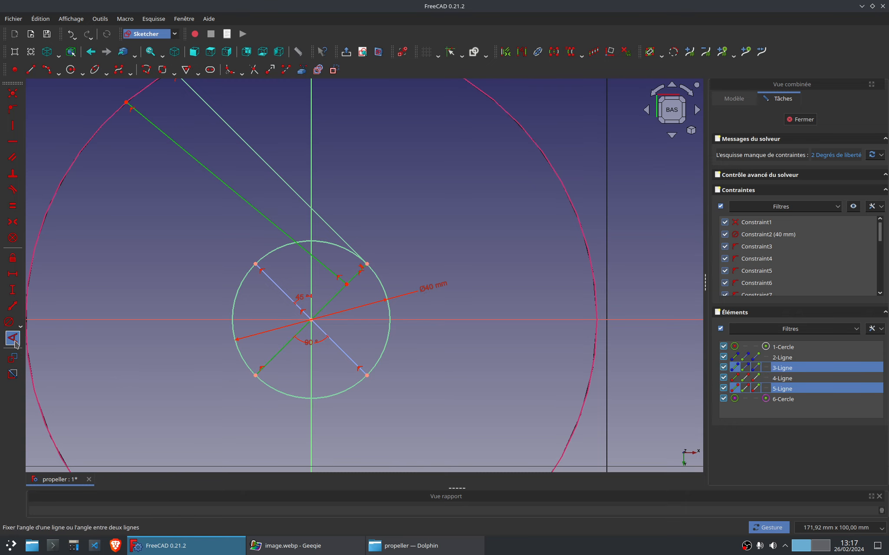
{"action": "left_click", "coordinate": [13, 338]}
{"action": "type", "text": "90"}
{"action": "key", "text": "Return"}
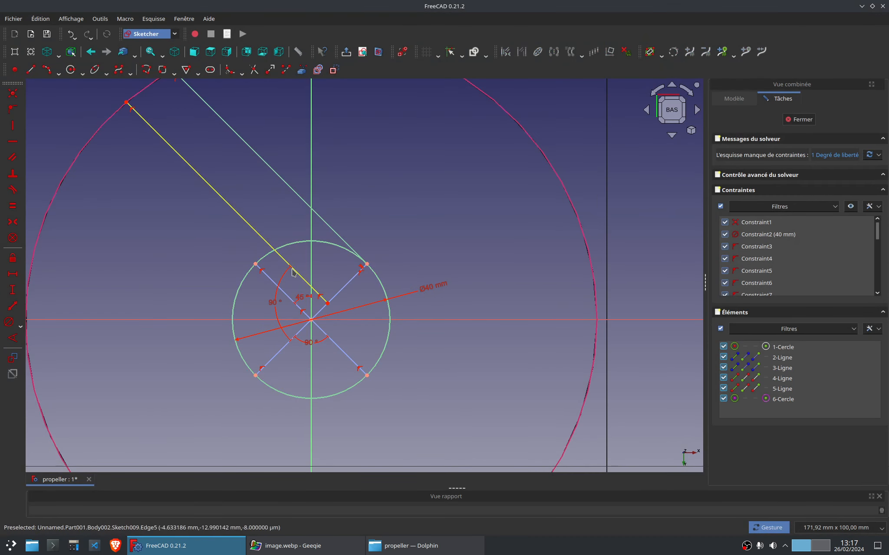
Set the distance between the inner endpoints of the two arm lines to 6 mm.
{"action": "left_click", "coordinate": [328, 303]}
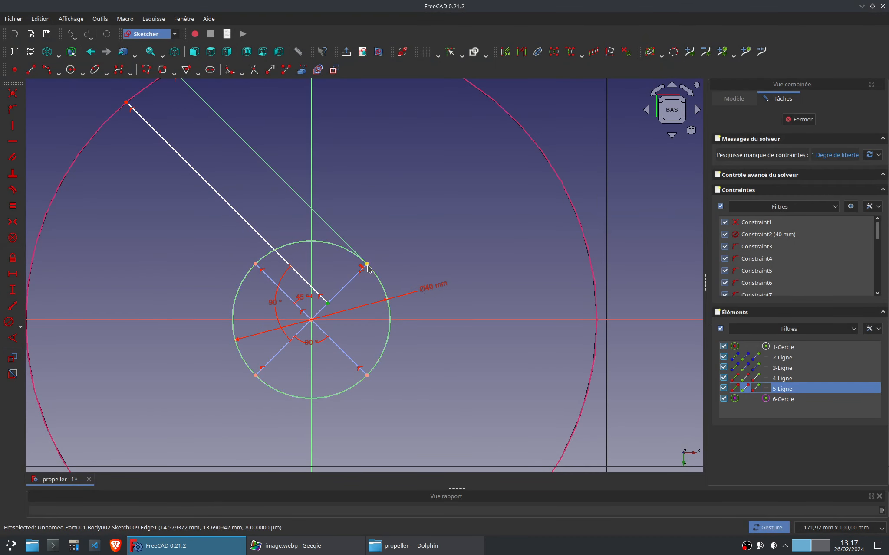
{"action": "left_click", "coordinate": [367, 264]}
{"action": "left_click", "coordinate": [12, 306]}
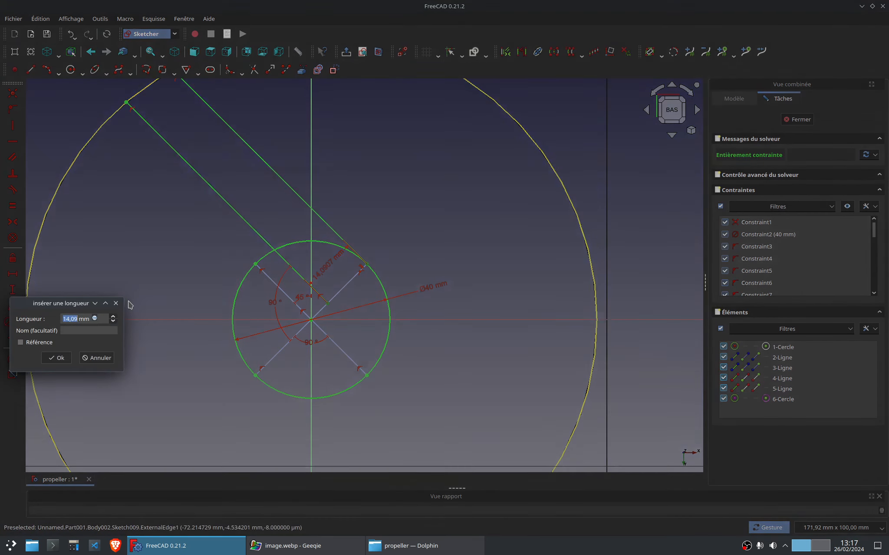
{"action": "type", "text": "6"}
{"action": "key", "text": "Return"}
Draw an arc joining the outer endpoints of the two arm lines, bulging outward past the opening edge.
{"action": "scroll", "coordinate": [354, 248], "scroll_direction": "up", "scroll_amount": 2}
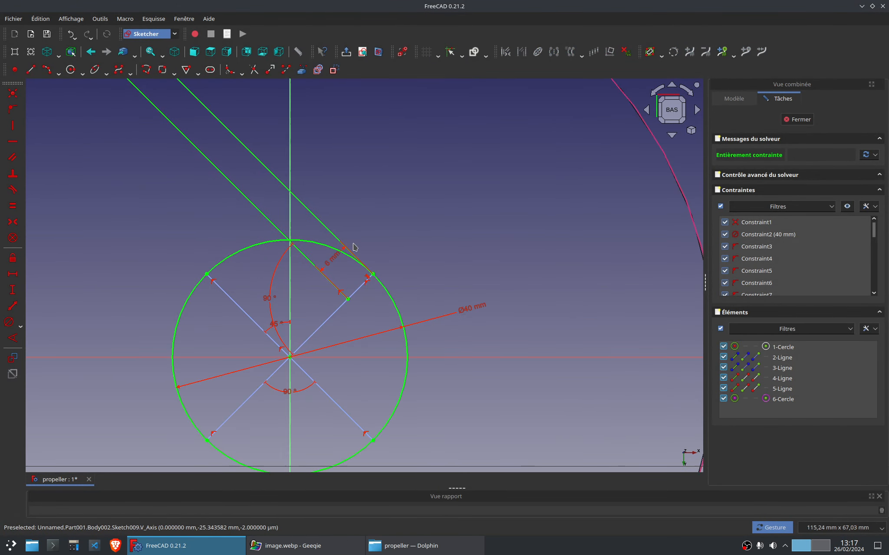
{"action": "scroll", "coordinate": [377, 223], "scroll_direction": "up", "scroll_amount": 1}
{"action": "scroll", "coordinate": [371, 223], "scroll_direction": "down", "scroll_amount": 5}
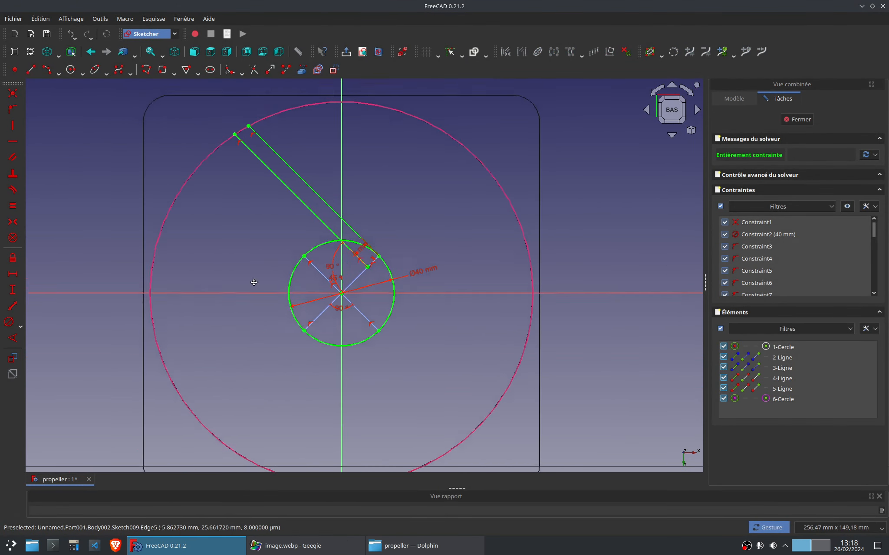
{"action": "scroll", "coordinate": [256, 228], "scroll_direction": "up", "scroll_amount": 6}
{"action": "left_click", "coordinate": [47, 69]}
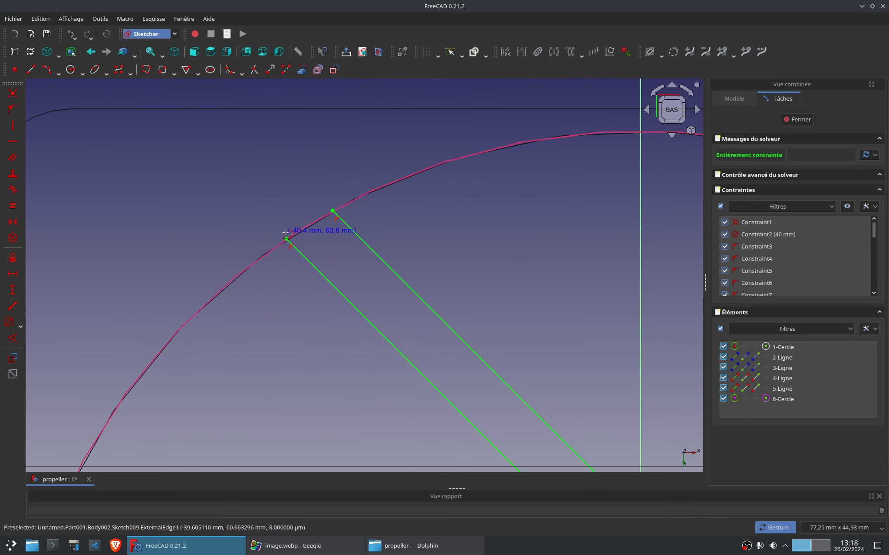
{"action": "left_click", "coordinate": [311, 222]}
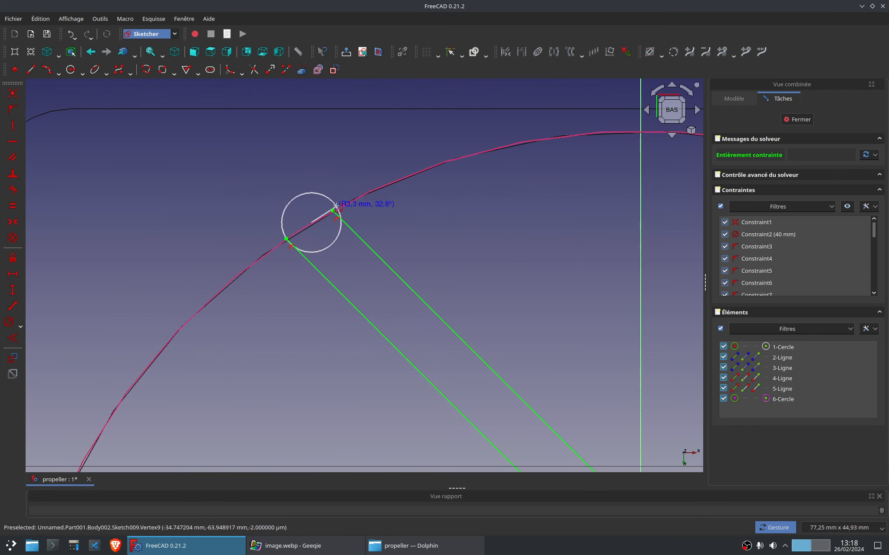
{"action": "left_click", "coordinate": [333, 210]}
{"action": "left_click", "coordinate": [287, 238]}
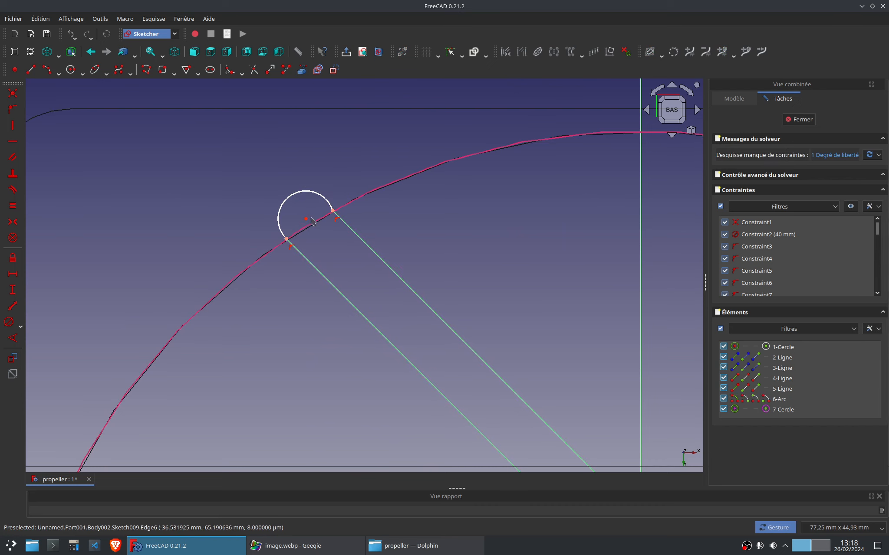
Constrain the end arc's centre point onto the linked circular opening edge.
{"action": "left_click", "coordinate": [306, 219]}
{"action": "left_click", "coordinate": [316, 222]}
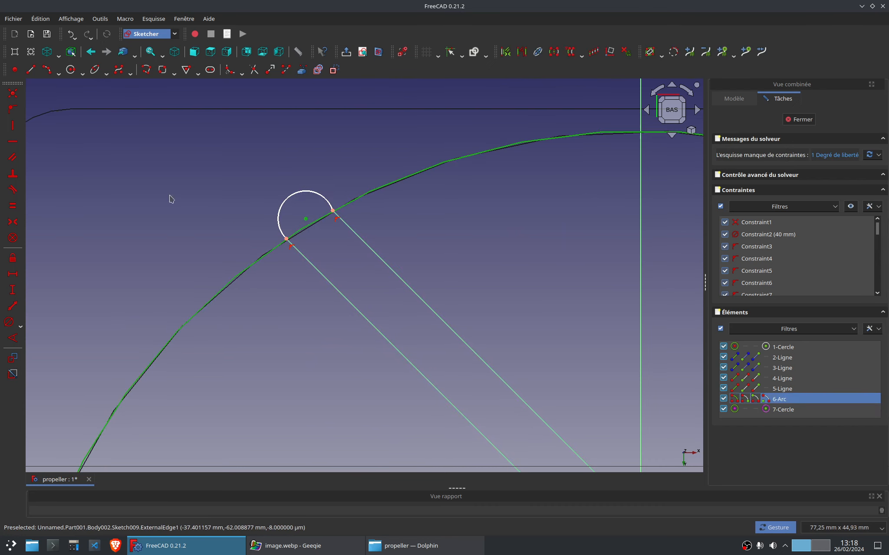
{"action": "left_click", "coordinate": [19, 112]}
Trim the second arm line's portion inside the 40 mm circle and constrain its new endpoint onto the vertical axis.
{"action": "scroll", "coordinate": [238, 247], "scroll_direction": "down", "scroll_amount": 5}
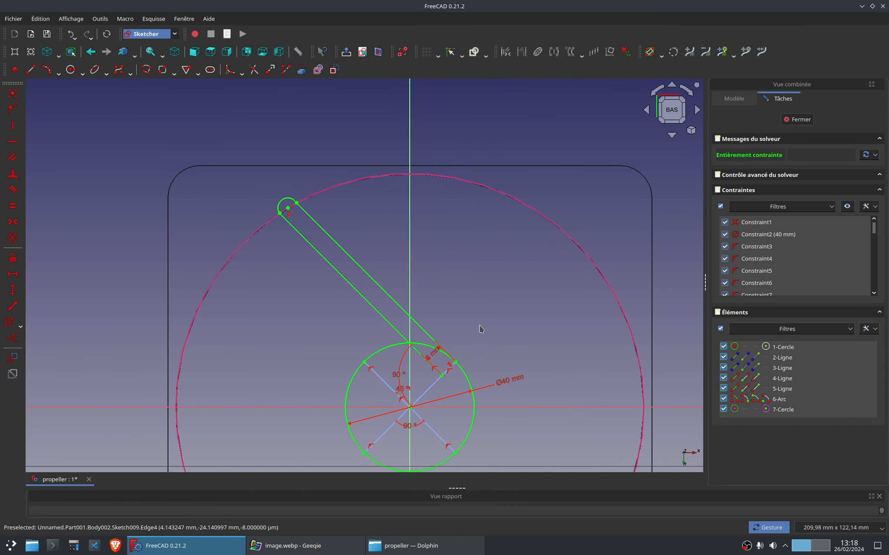
{"action": "scroll", "coordinate": [478, 334], "scroll_direction": "up", "scroll_amount": 5}
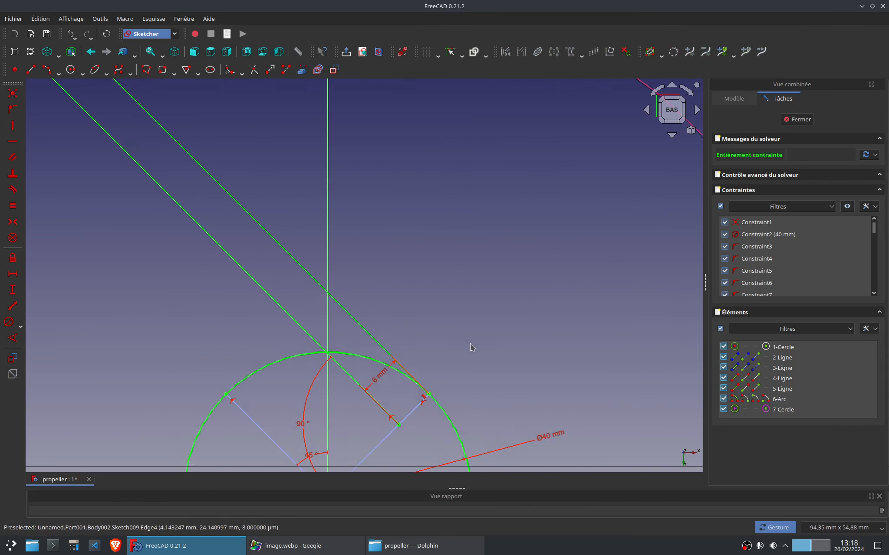
{"action": "left_click", "coordinate": [254, 70]}
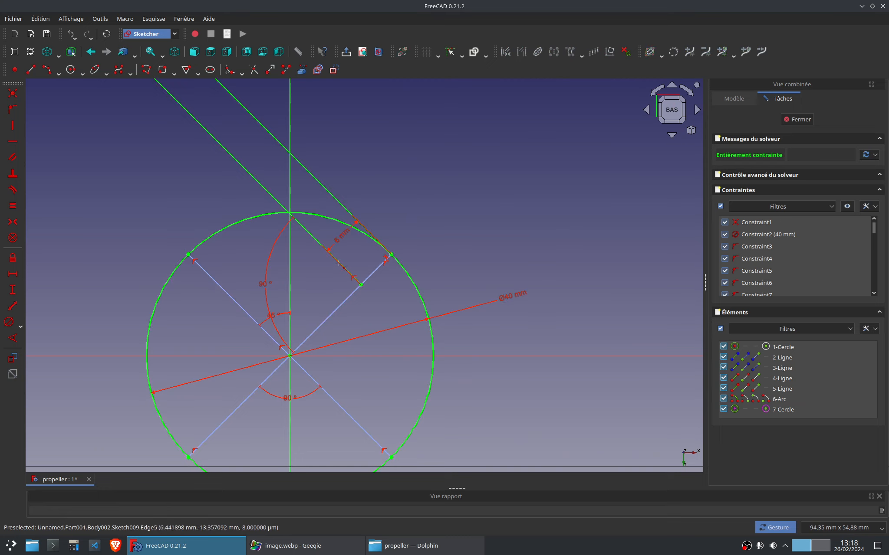
{"action": "left_click", "coordinate": [318, 241]}
{"action": "scroll", "coordinate": [294, 224], "scroll_direction": "up", "scroll_amount": 5}
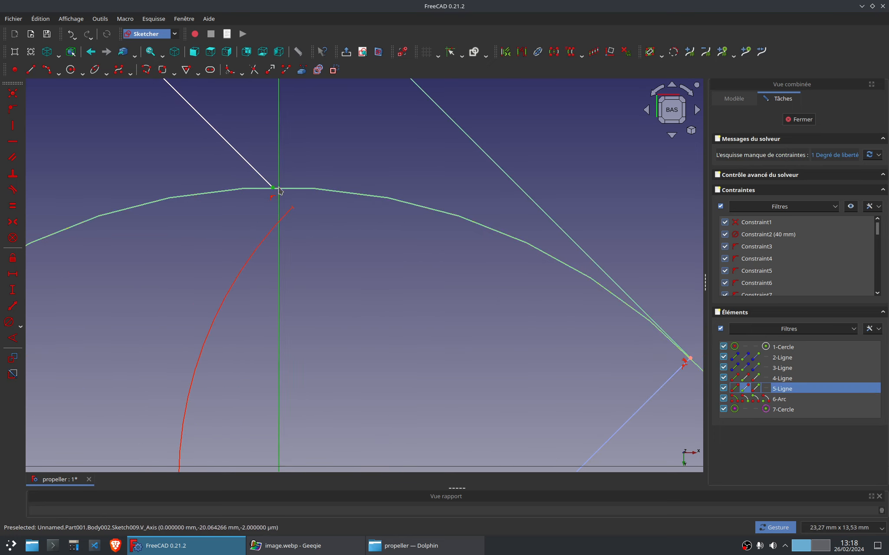
{"action": "left_click", "coordinate": [12, 111]}
Trim the 40 mm circle's segment between the two arm lines and close the sketch.
{"action": "left_click", "coordinate": [255, 71]}
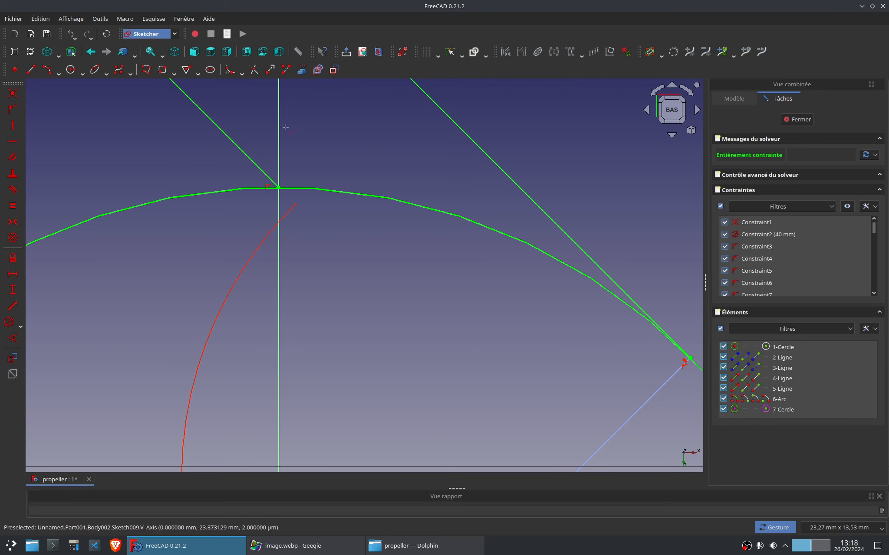
{"action": "key", "text": "Escape"}
{"action": "scroll", "coordinate": [416, 289], "scroll_direction": "down", "scroll_amount": 10}
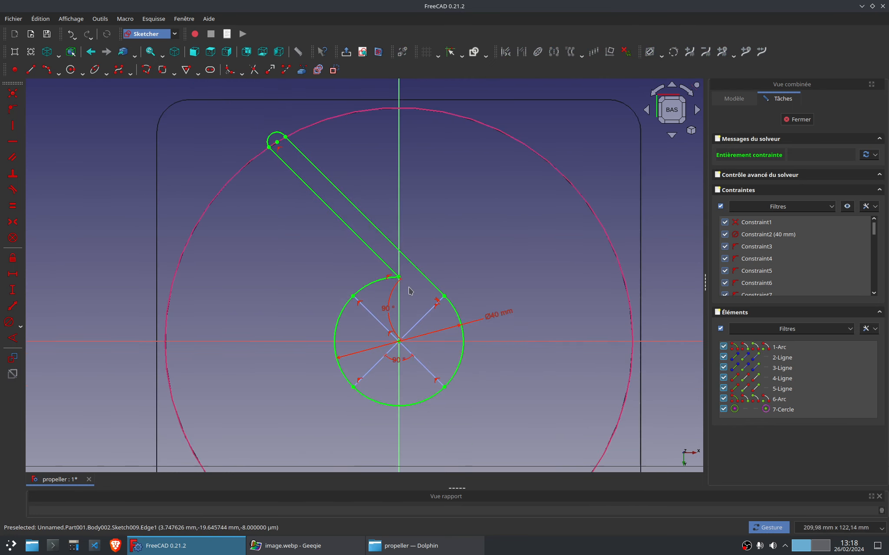
{"action": "left_click", "coordinate": [801, 120]}
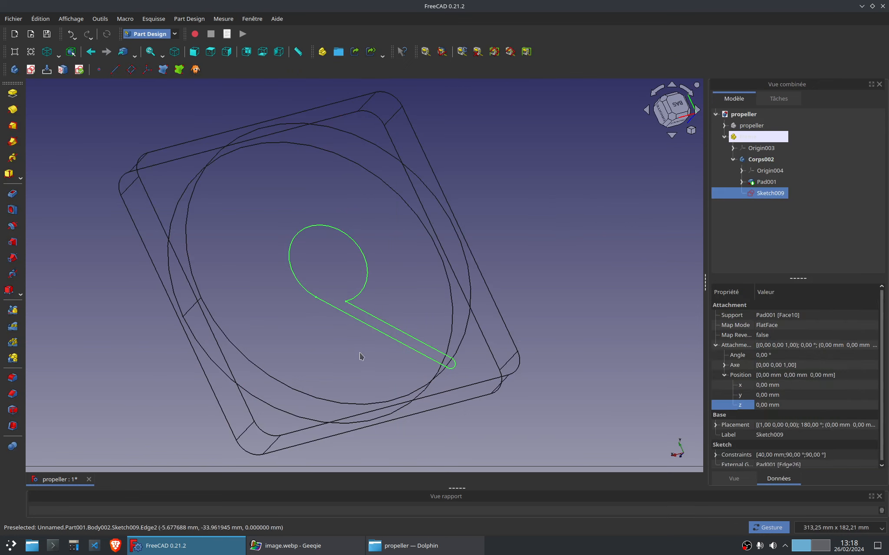
Pad the hub and arm sketch 3 mm in the reversed direction, into the frame.
{"action": "key", "text": "2"}
{"action": "key", "text": "1"}
{"action": "left_click_drag", "start_coordinate": [363, 310], "coordinate": [361, 328]}
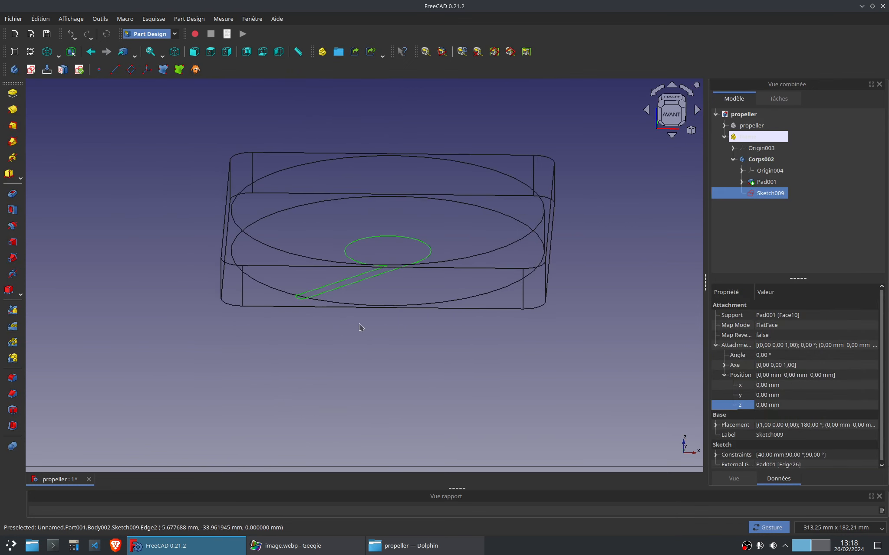
{"action": "left_click", "coordinate": [12, 93]}
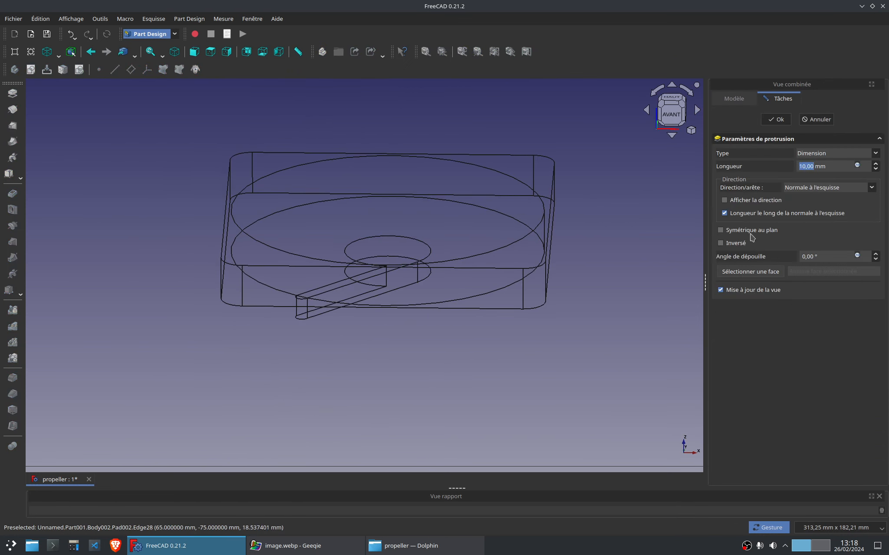
{"action": "left_click", "coordinate": [740, 245]}
{"action": "double_click", "coordinate": [804, 167]}
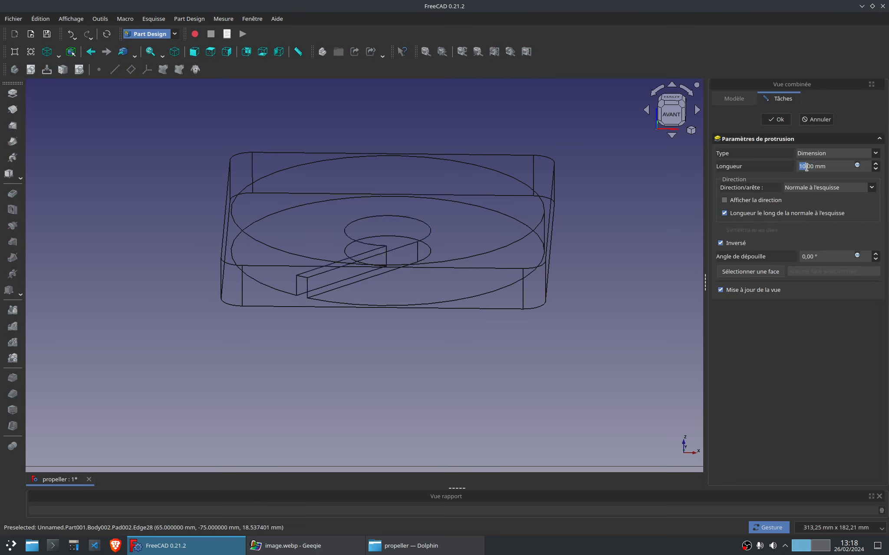
{"action": "type", "text": "3"}
{"action": "left_click", "coordinate": [775, 120]}
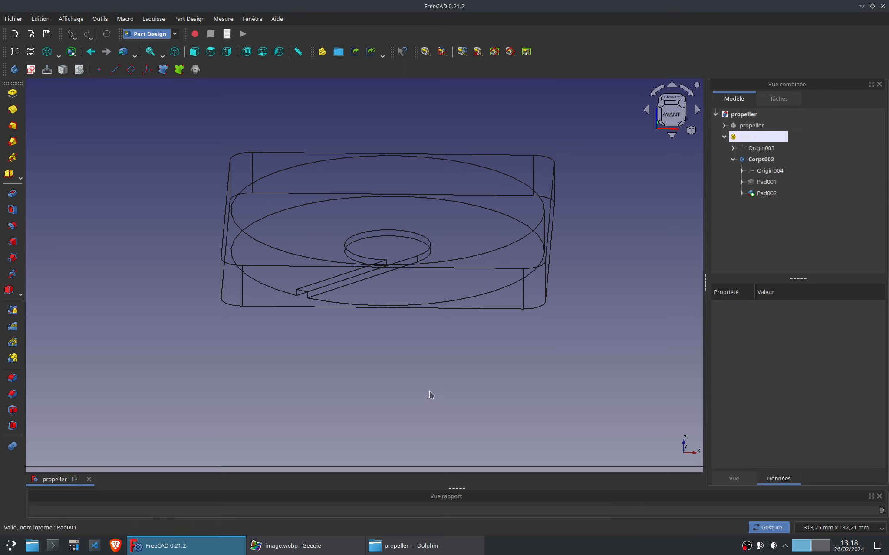
Restore the display style to Comme actuellement and orbit to view the frame's back face.
{"action": "left_click_drag", "start_coordinate": [430, 391], "coordinate": [391, 249]}
{"action": "left_click", "coordinate": [58, 55]}
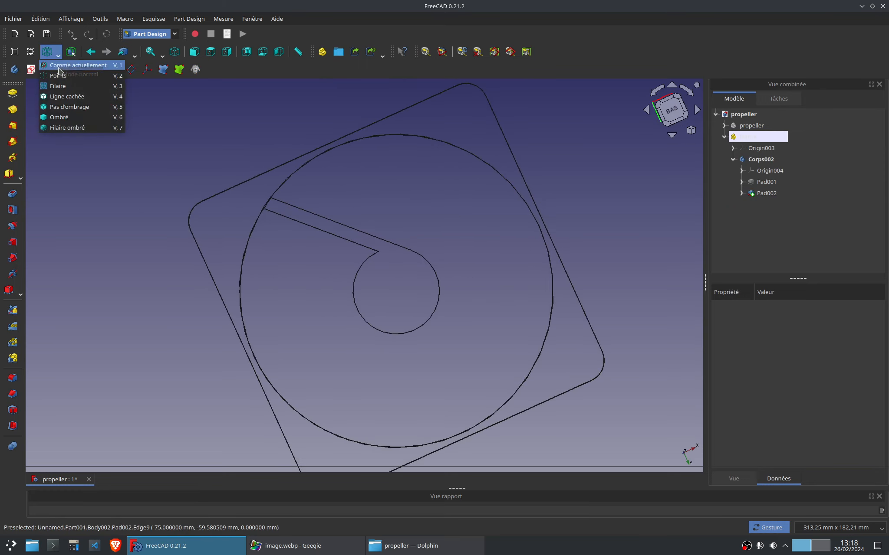
{"action": "left_click", "coordinate": [72, 65]}
{"action": "mouse_move", "coordinate": [250, 263]}
{"action": "left_mouse_down"}
{"action": "mouse_move", "coordinate": [414, 353]}
{"action": "mouse_move", "coordinate": [420, 252]}
{"action": "mouse_move", "coordinate": [583, 282]}
{"action": "left_mouse_up"}
Repeat the hub and arm pad in a circular pattern of 4 occurrences over 360° around the sketch normal.
{"action": "left_click", "coordinate": [764, 193]}
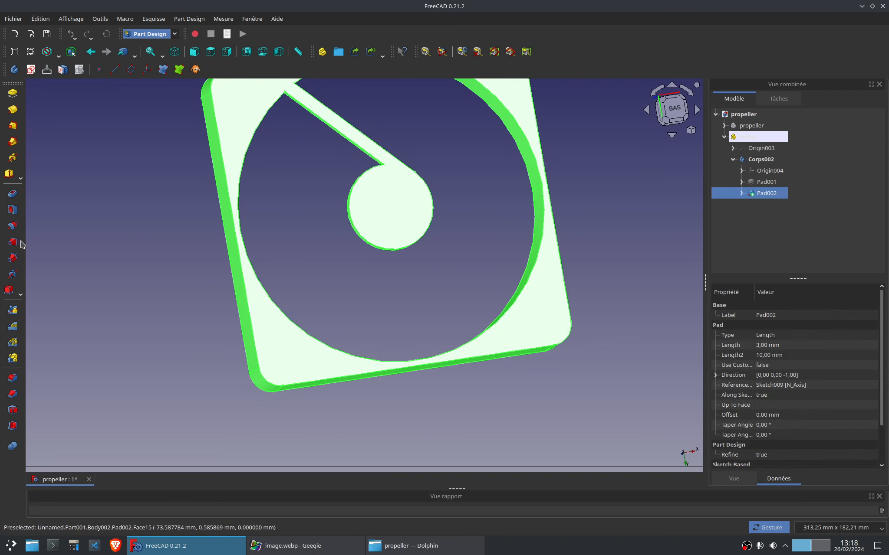
{"action": "left_click", "coordinate": [13, 343]}
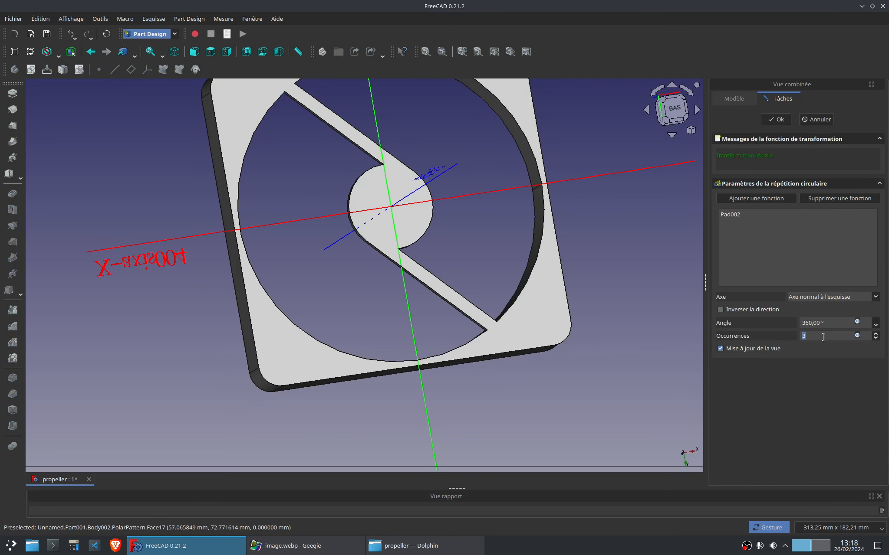
{"action": "scroll", "coordinate": [824, 338], "scroll_direction": "up", "scroll_amount": 1}
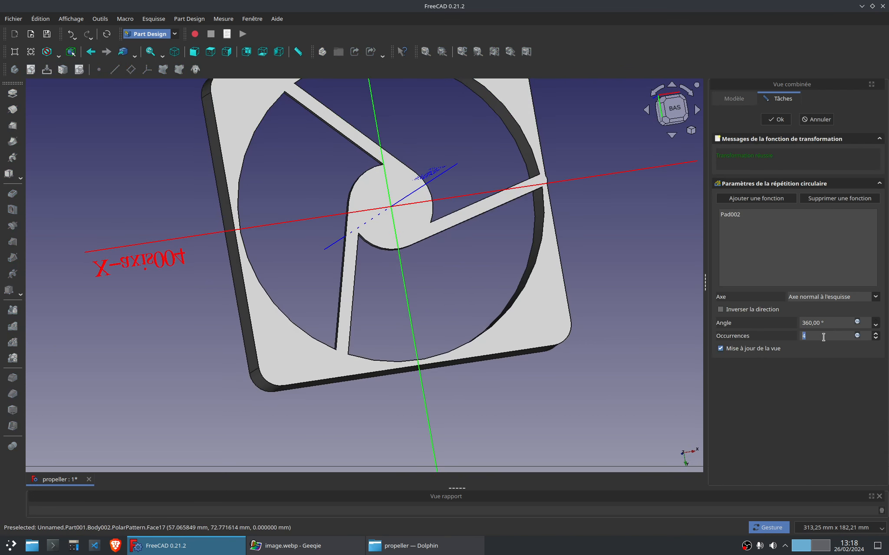
{"action": "left_click", "coordinate": [775, 119]}
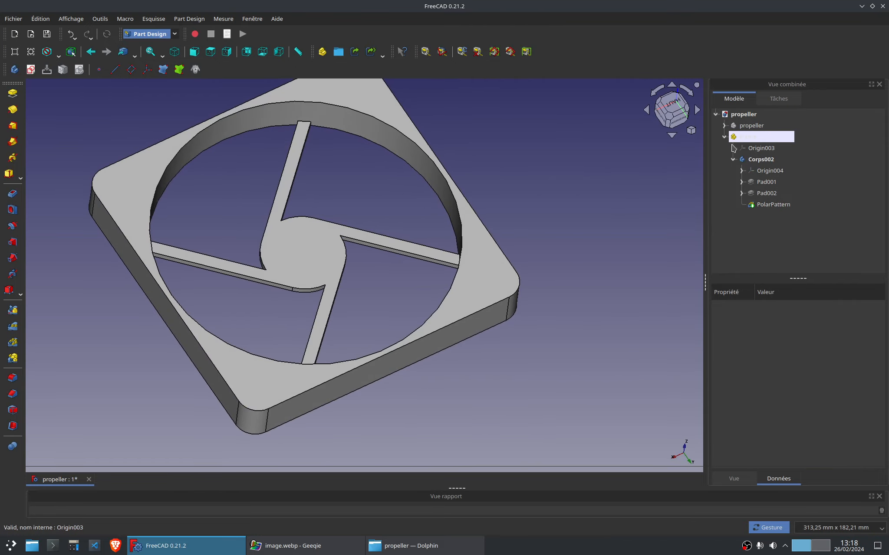
Show the propeller part temporarily to examine its fit inside the frame and arms, and hide it again.
{"action": "left_click", "coordinate": [755, 126]}
{"action": "key", "text": "space"}
{"action": "left_click_drag", "start_coordinate": [496, 363], "coordinate": [486, 407]}
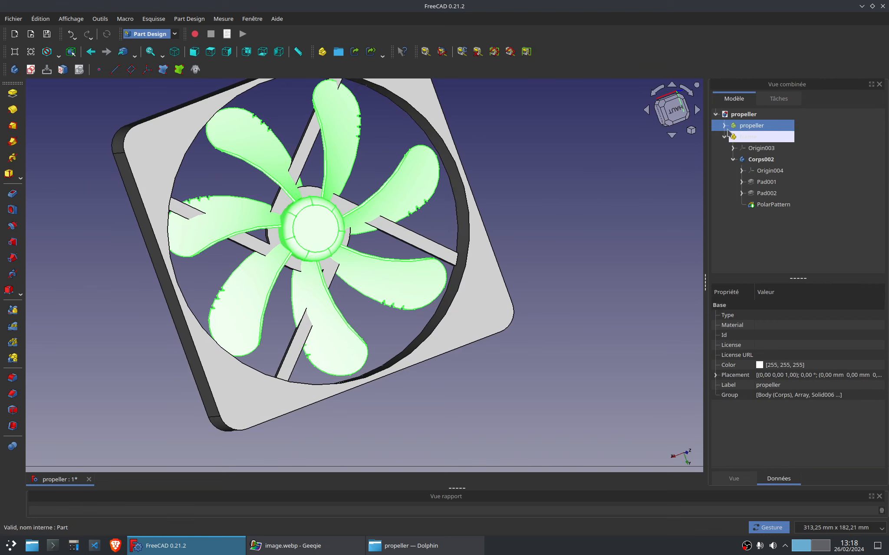
{"action": "key", "text": "space"}
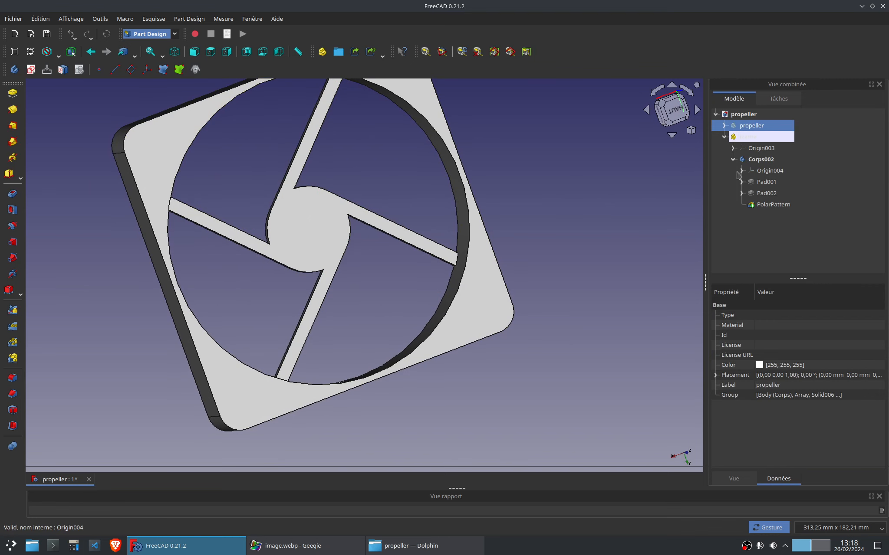
Start a sketch on the frame's upper face and draw a circle about 11 mm in diameter near one corner.
{"action": "left_click_drag", "start_coordinate": [558, 247], "coordinate": [463, 131]}
{"action": "left_click", "coordinate": [262, 137]}
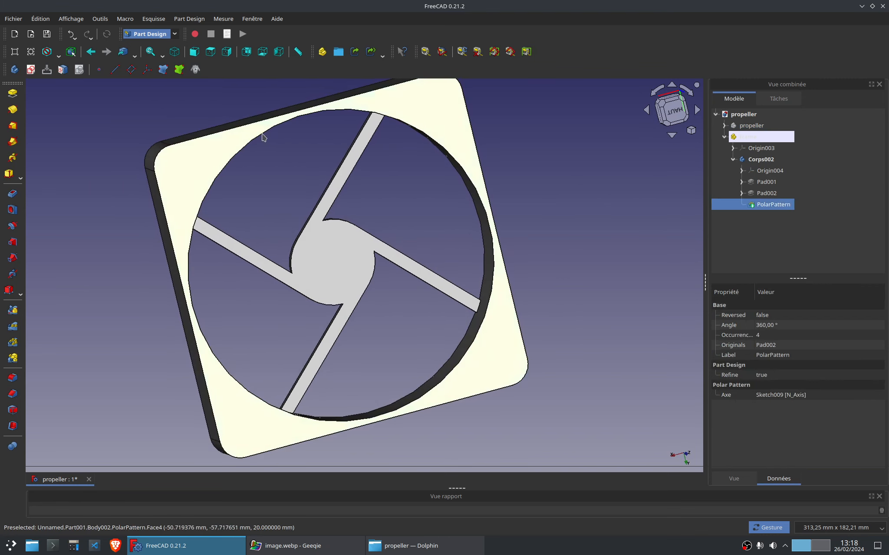
{"action": "left_click", "coordinate": [30, 69]}
{"action": "scroll", "coordinate": [423, 189], "scroll_direction": "up", "scroll_amount": 5}
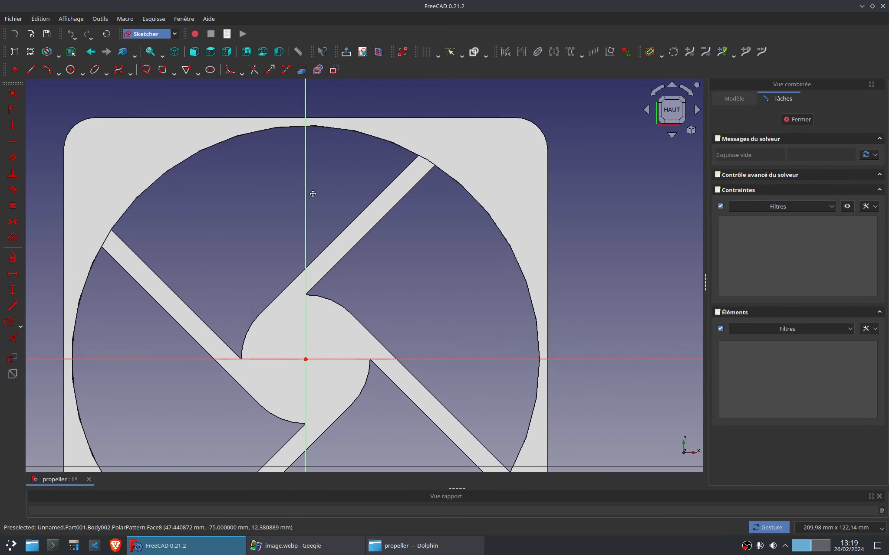
{"action": "left_click", "coordinate": [71, 70]}
{"action": "left_click", "coordinate": [461, 148]}
{"action": "left_click", "coordinate": [473, 163]}
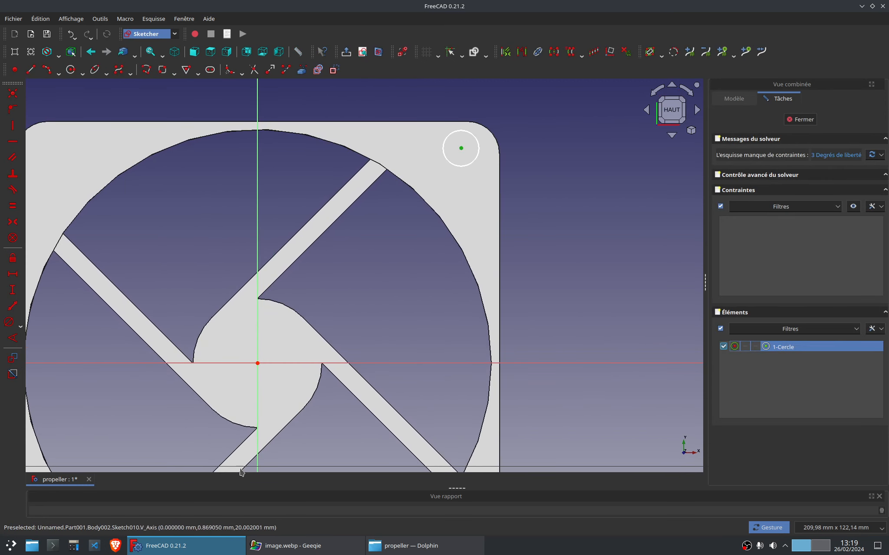
Check the mounting-hole spacing in the reference image frame_types_nf_a14_15.jpg in Geeqie and return to FreeCAD.
{"action": "left_click", "coordinate": [282, 546]}
{"action": "left_click", "coordinate": [42, 115]}
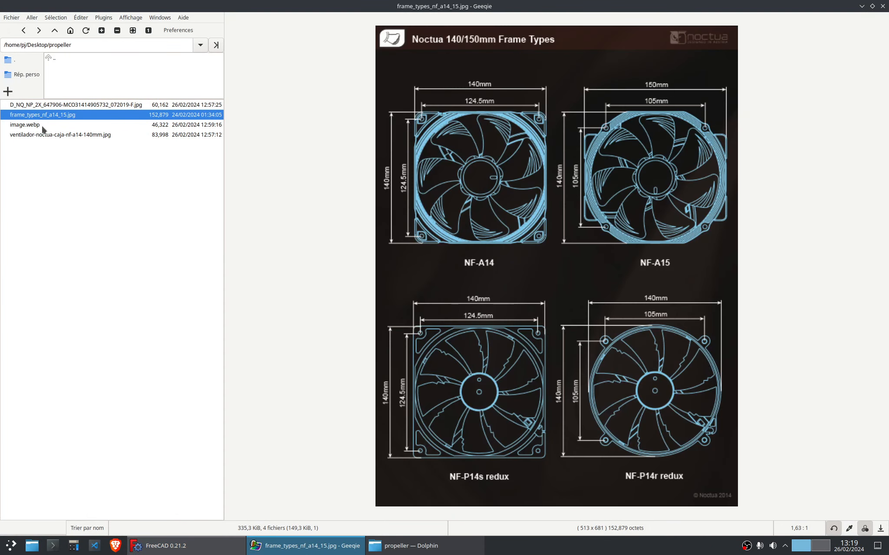
{"action": "left_click", "coordinate": [311, 546]}
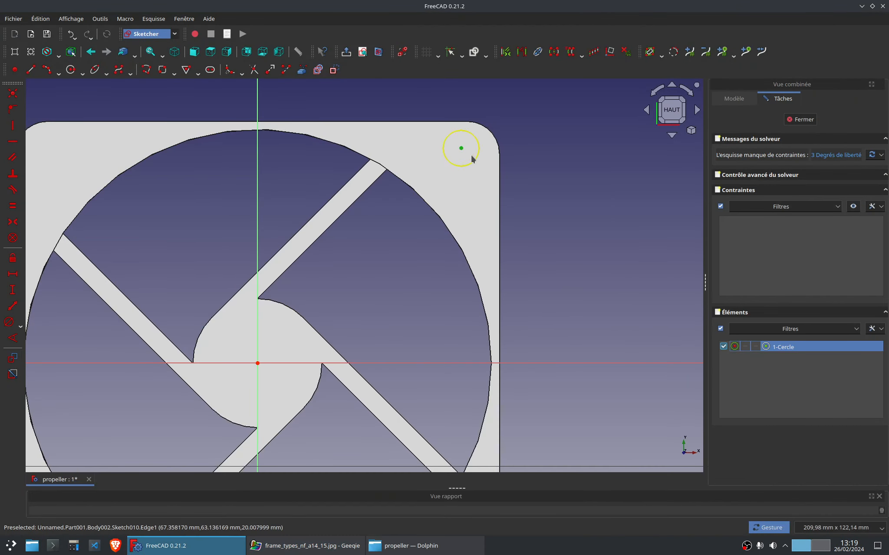
Constrain the circle's centre 124.5/2 mm horizontally and 62.25 mm vertically from the origin, moving the vertical dimension outside the frame.
{"action": "left_click", "coordinate": [13, 274]}
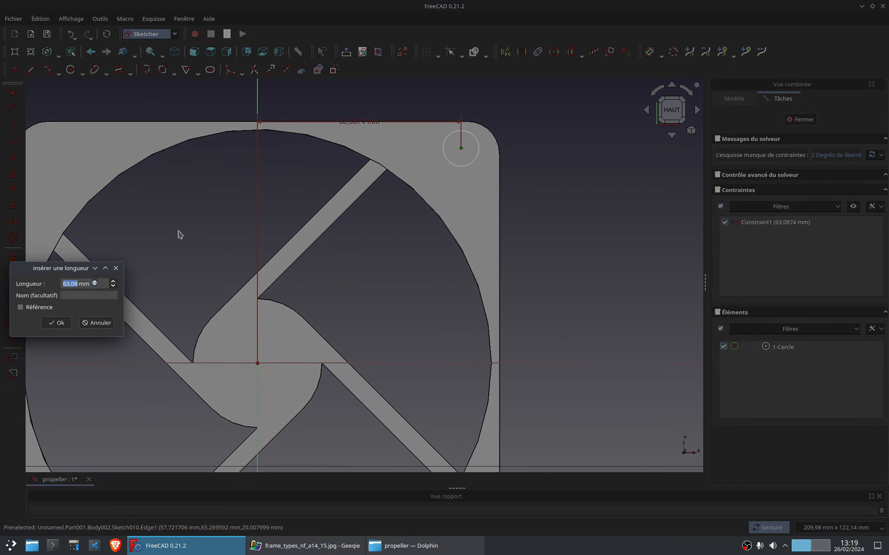
{"action": "type", "text": "124.5/2"}
{"action": "key", "text": "Return"}
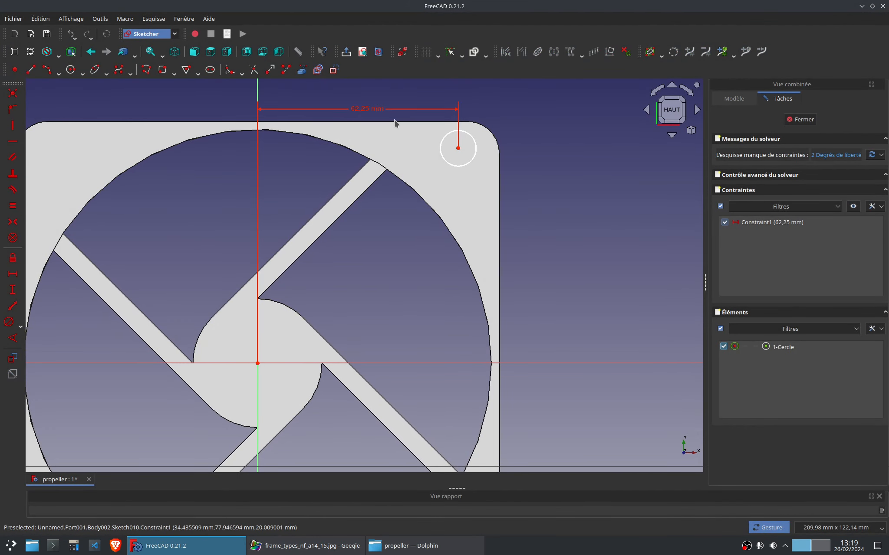
{"action": "left_click", "coordinate": [459, 149]}
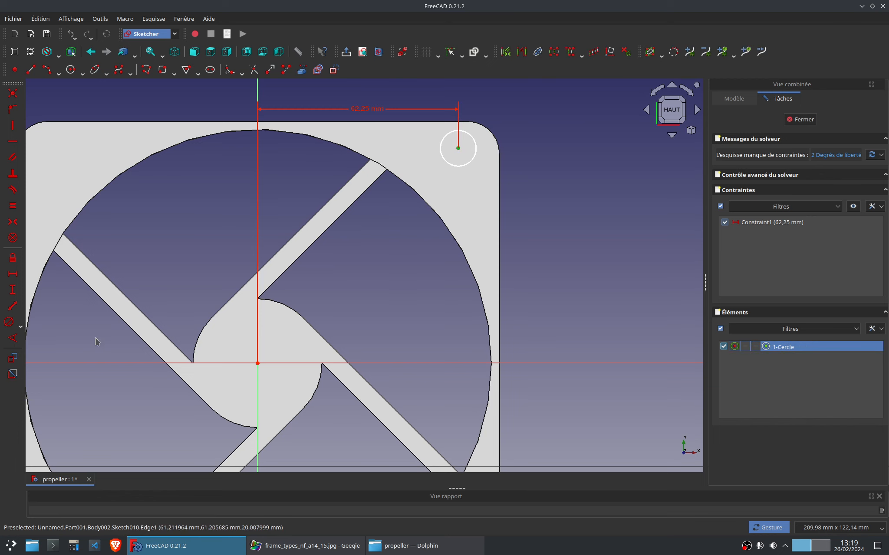
{"action": "left_click", "coordinate": [13, 290]}
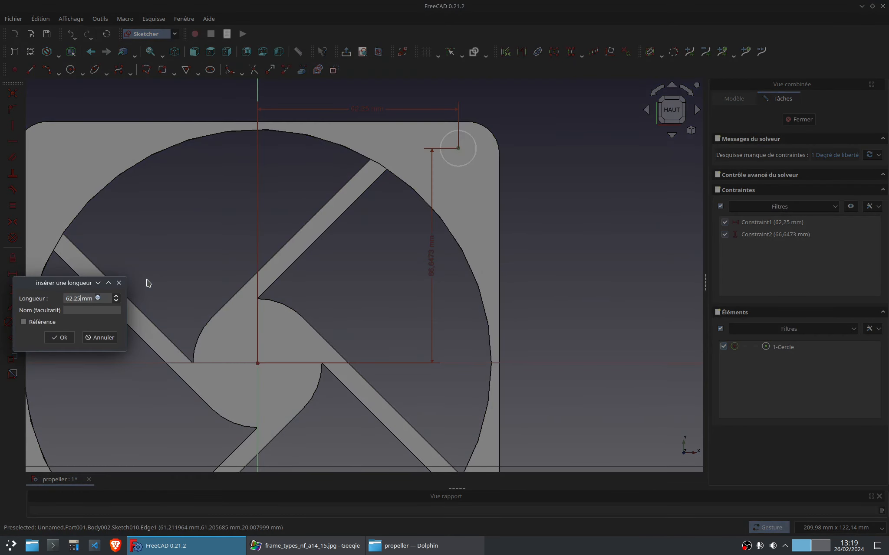
{"action": "type", "text": "62.25"}
{"action": "key", "text": "Return"}
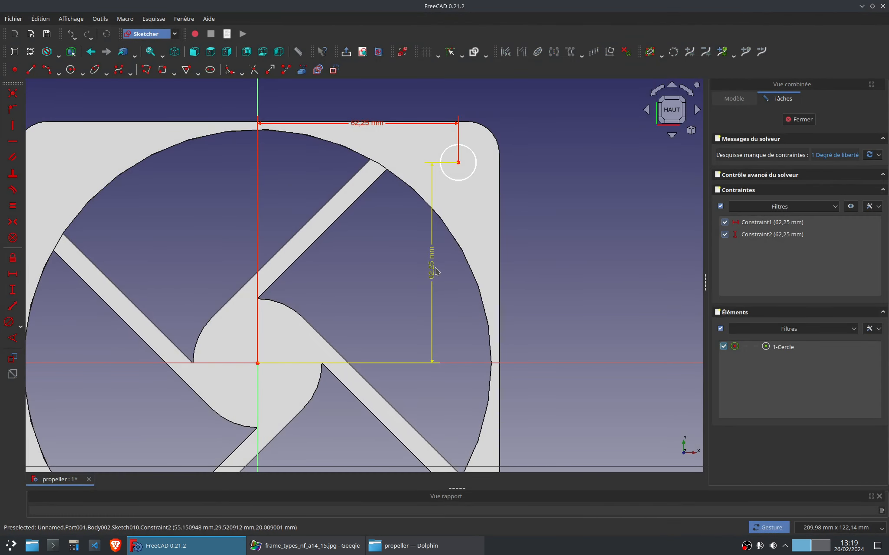
{"action": "left_click_drag", "start_coordinate": [436, 272], "coordinate": [550, 271]}
Set the corner circle's diameter to 8 mm, compare it with the reference drawing, and close the sketch.
{"action": "left_click", "coordinate": [466, 178]}
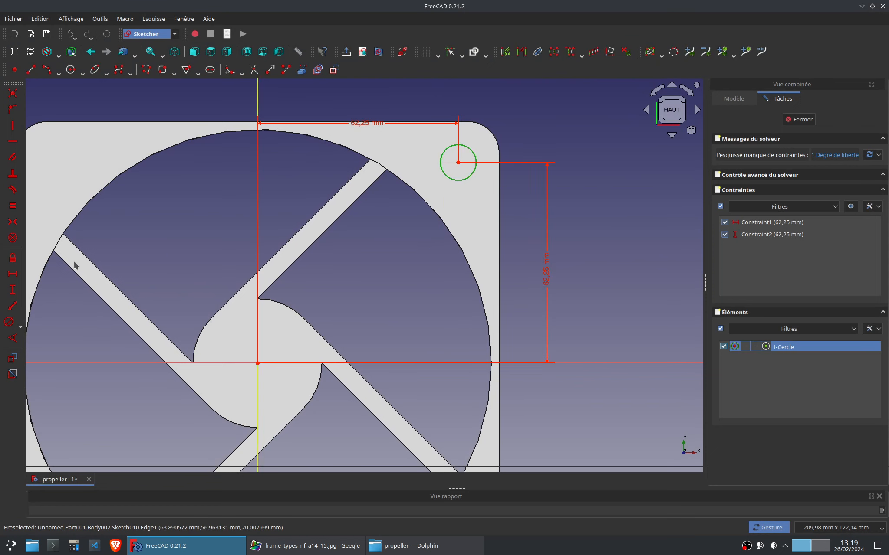
{"action": "left_click", "coordinate": [6, 322]}
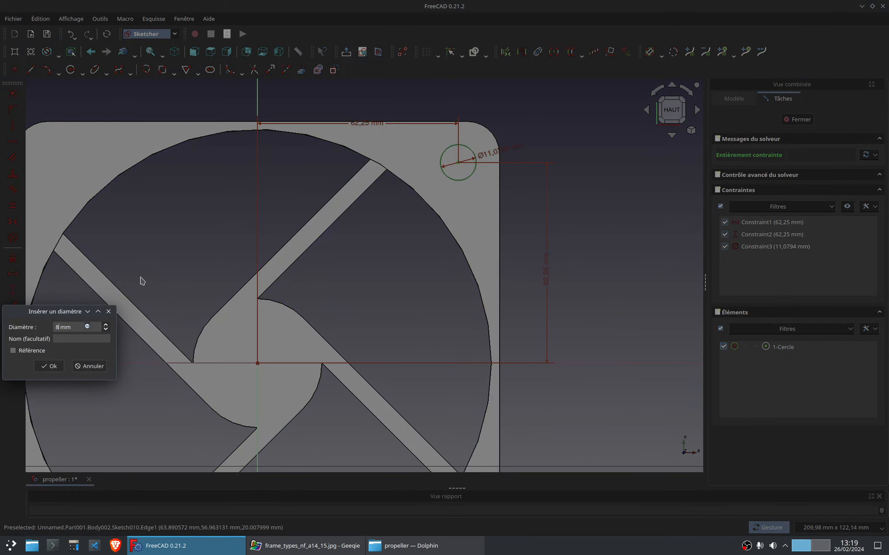
{"action": "key", "text": "Return"}
{"action": "left_click", "coordinate": [316, 548]}
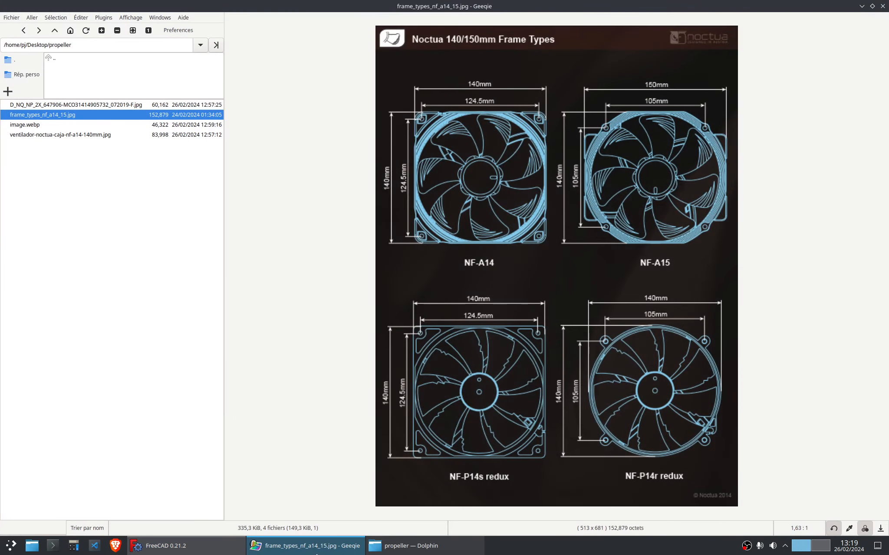
{"action": "left_click", "coordinate": [164, 546]}
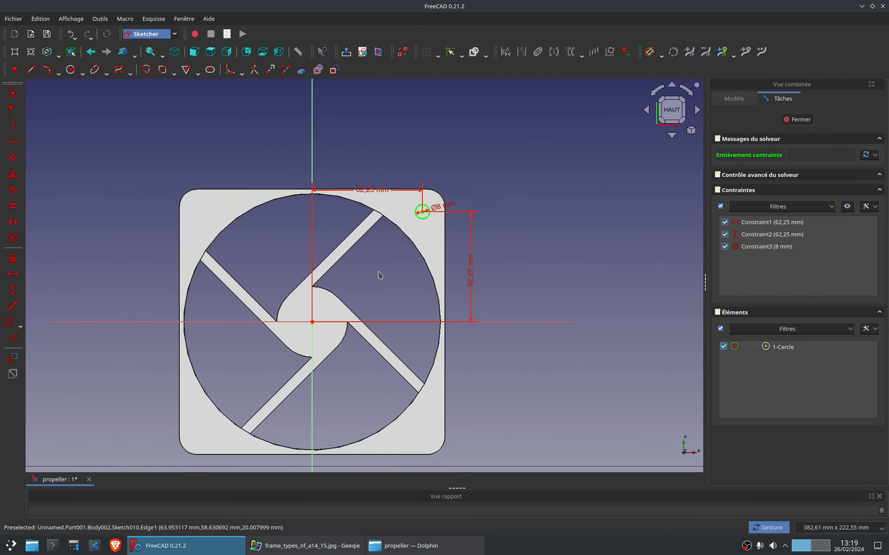
{"action": "left_click", "coordinate": [798, 119]}
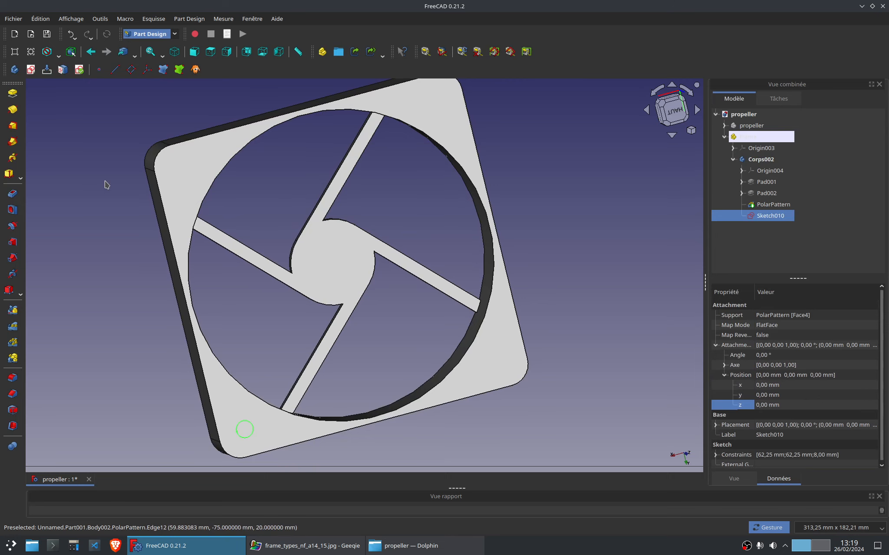
Cut the 8 mm corner circle as a pocket through the whole frame (À travers tout).
{"action": "key", "text": "2"}
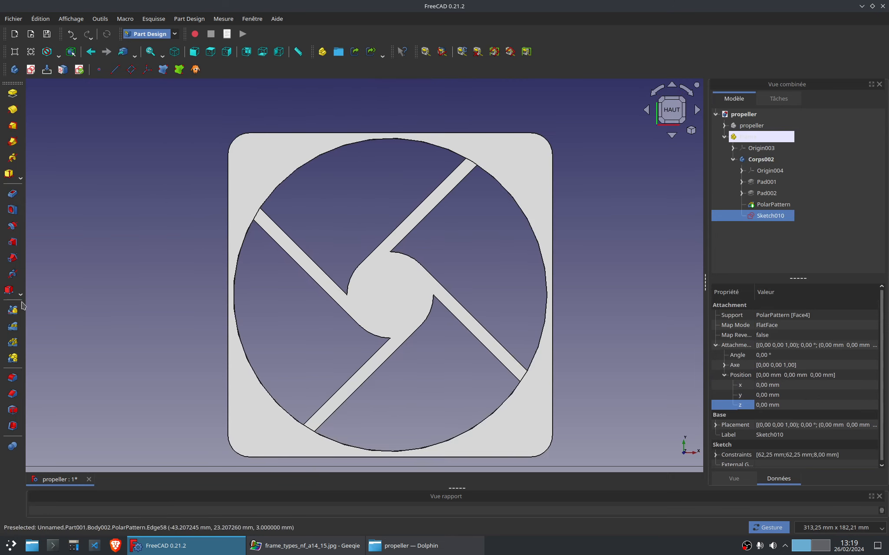
{"action": "left_click", "coordinate": [16, 193]}
{"action": "left_click", "coordinate": [824, 153]}
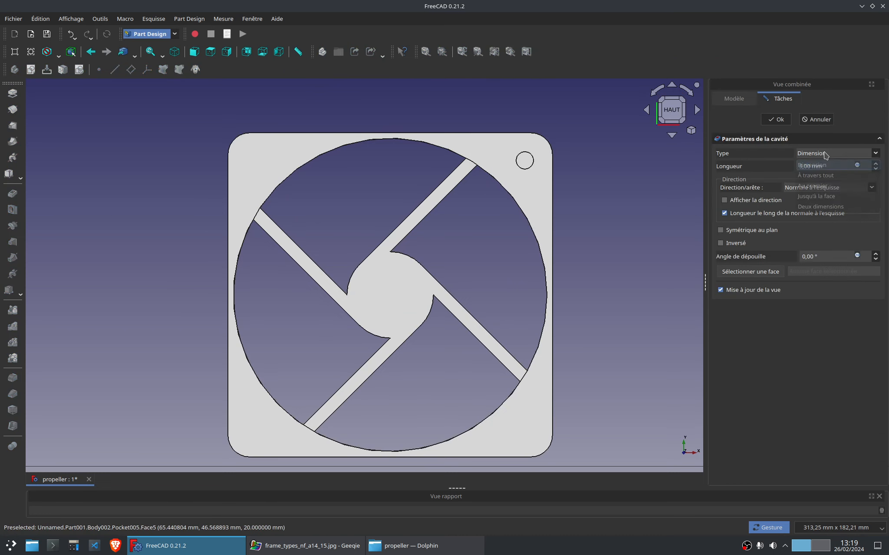
{"action": "left_click", "coordinate": [818, 175]}
{"action": "left_click", "coordinate": [775, 119]}
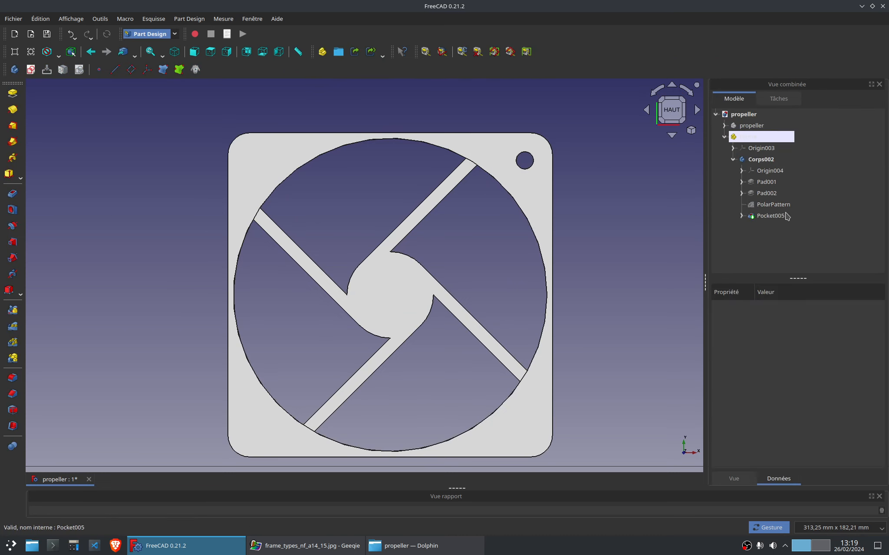
Repeat the corner hole in a circular pattern over 360° so all four frame corners have one.
{"action": "left_click", "coordinate": [12, 343]}
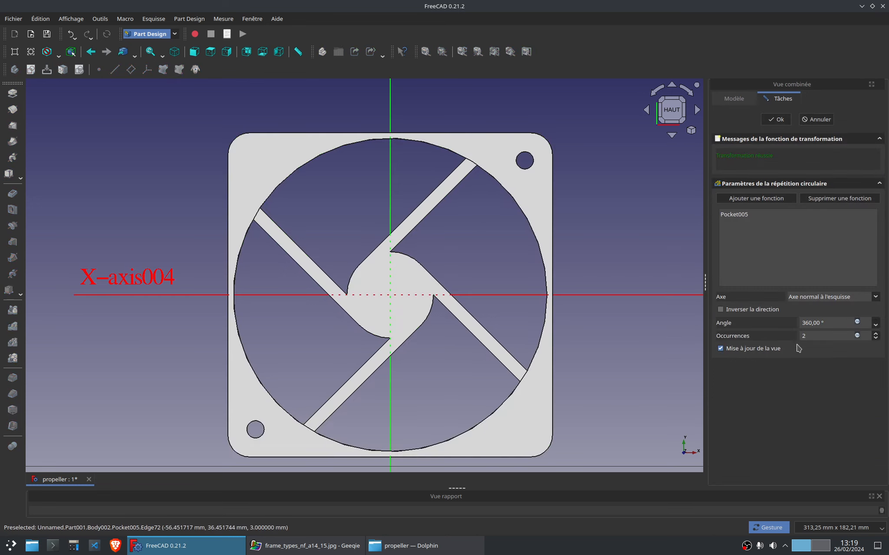
{"action": "left_click", "coordinate": [776, 120]}
{"action": "left_click_drag", "start_coordinate": [605, 234], "coordinate": [583, 246]}
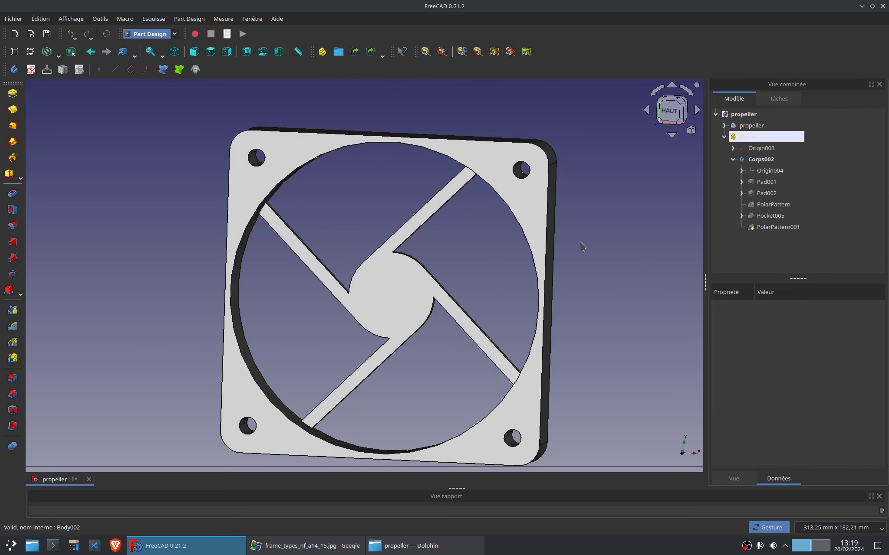
{"action": "mouse_move", "coordinate": [419, 421]}
{"action": "left_mouse_down"}
{"action": "mouse_move", "coordinate": [397, 298]}
{"action": "mouse_move", "coordinate": [413, 415]}
{"action": "left_mouse_up"}
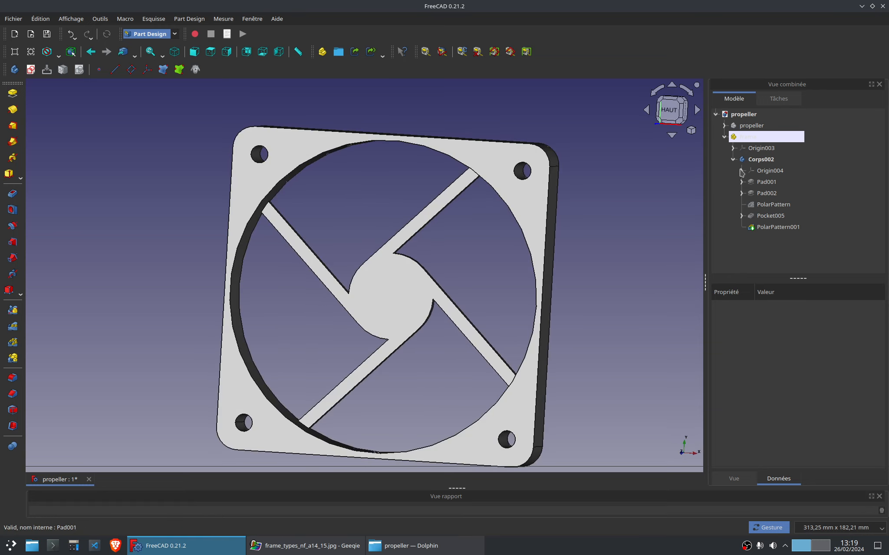
{"action": "left_click_drag", "start_coordinate": [596, 268], "coordinate": [560, 251]}
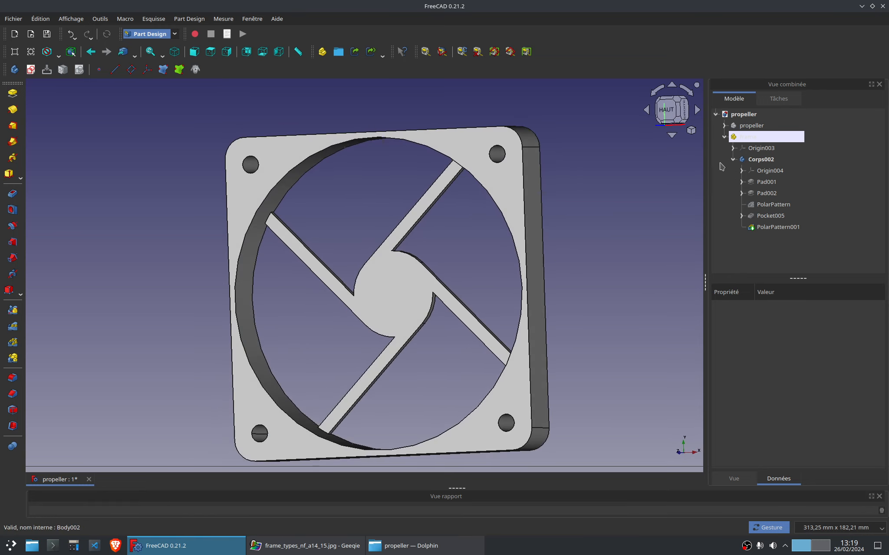
Create a new body in the frame's part, start a sketch on its XY plane, and display the model as wireframe.
{"action": "left_click", "coordinate": [732, 160]}
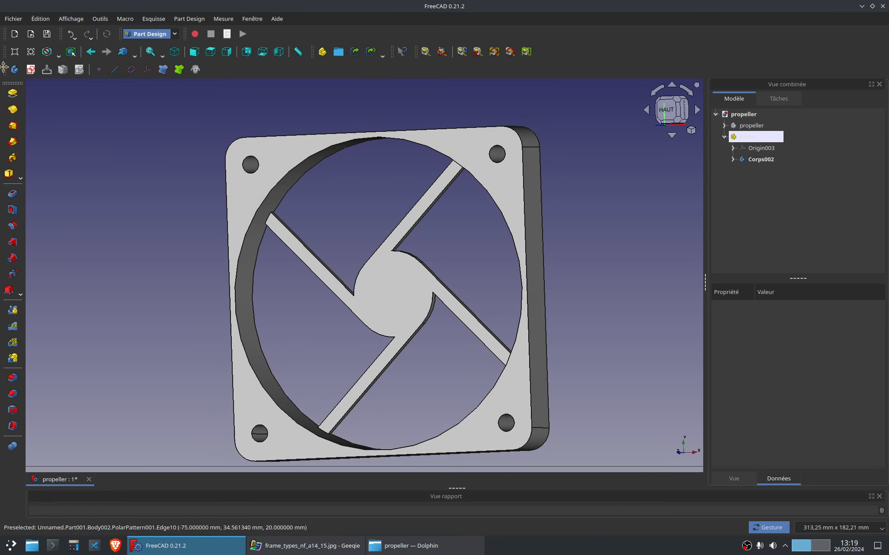
{"action": "left_click", "coordinate": [15, 69]}
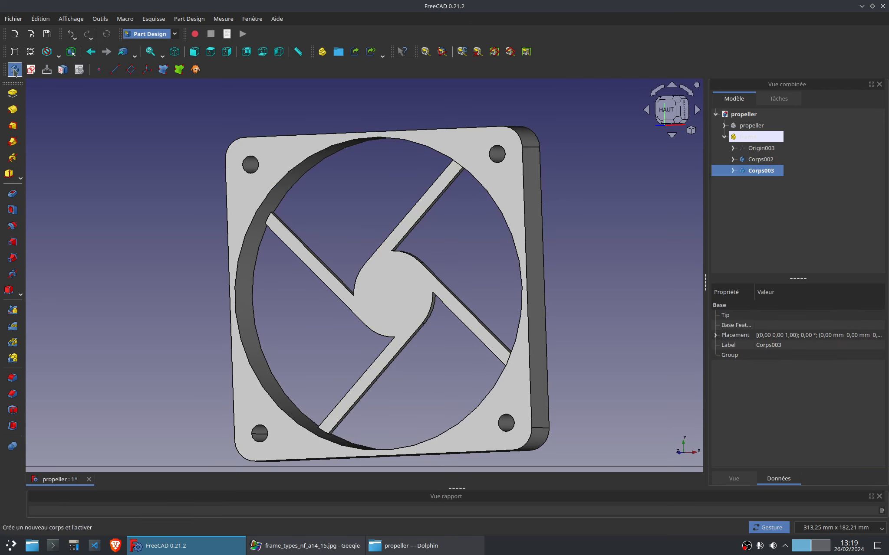
{"action": "left_click", "coordinate": [28, 77]}
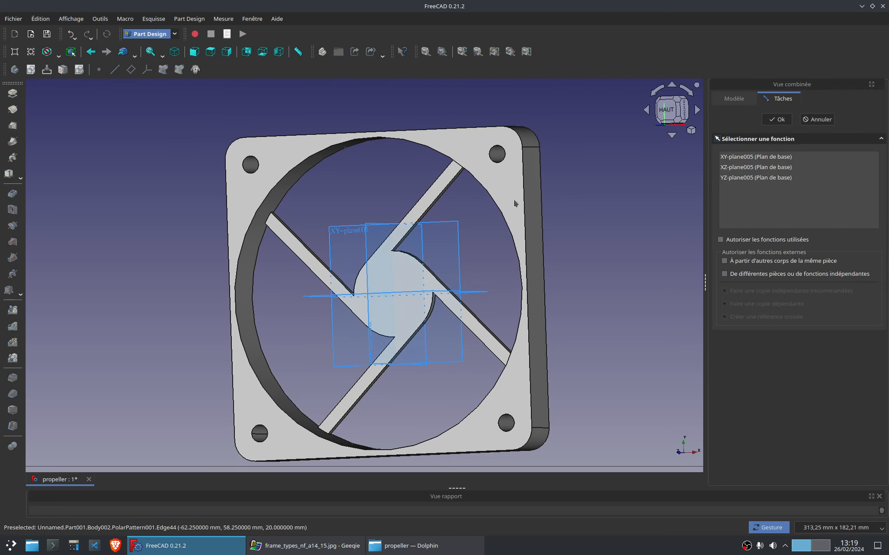
{"action": "left_click", "coordinate": [740, 157]}
{"action": "left_click", "coordinate": [776, 119]}
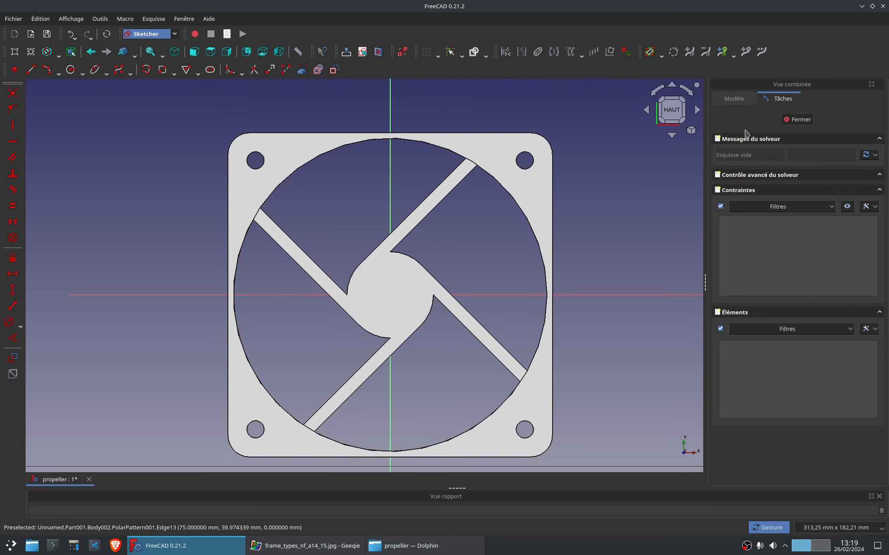
{"action": "left_click", "coordinate": [58, 55]}
{"action": "left_click", "coordinate": [70, 89]}
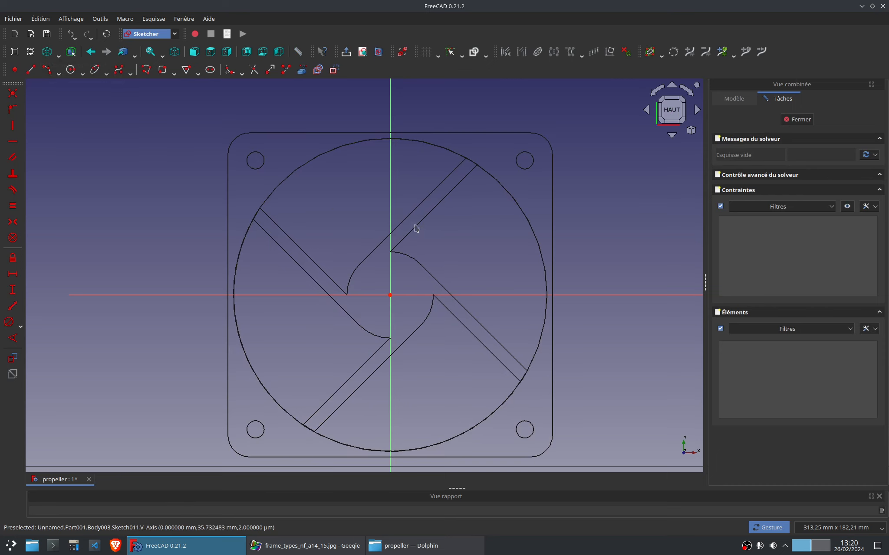
Sketch a rounded rectangle around the origin on the XY plane.
{"action": "left_click", "coordinate": [162, 70]}
{"action": "left_click", "coordinate": [326, 206]}
{"action": "left_click", "coordinate": [468, 381]}
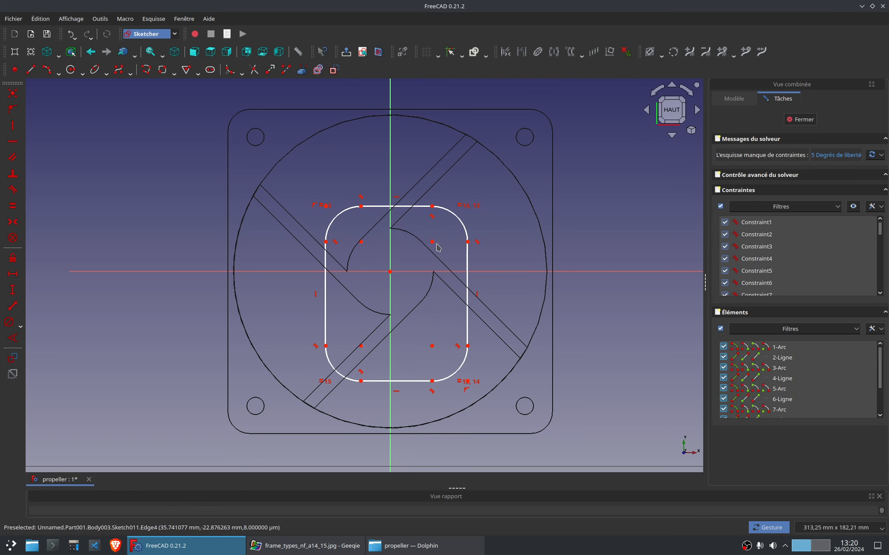
Centre the rounded rectangle on the origin by making its arc centres symmetric about the vertical and horizontal axes.
{"action": "left_click", "coordinate": [362, 243]}
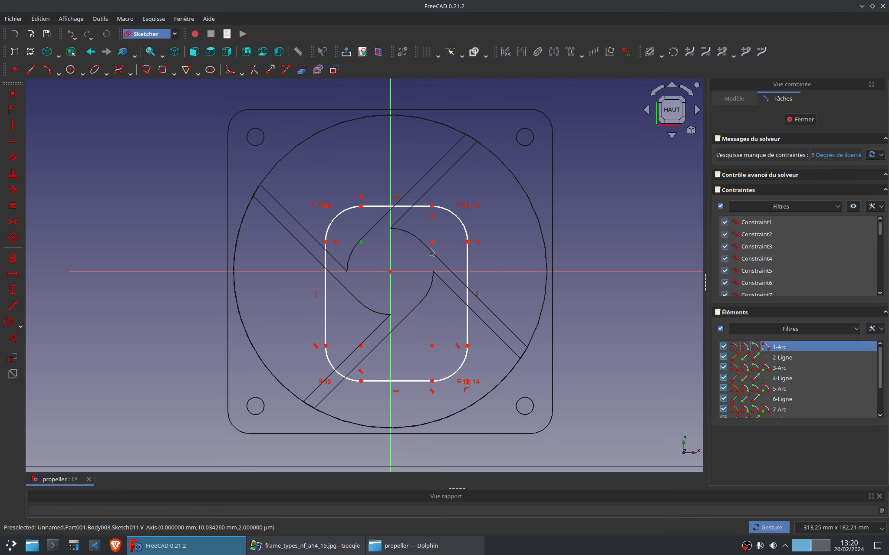
{"action": "left_click", "coordinate": [391, 243]}
{"action": "left_click", "coordinate": [13, 221]}
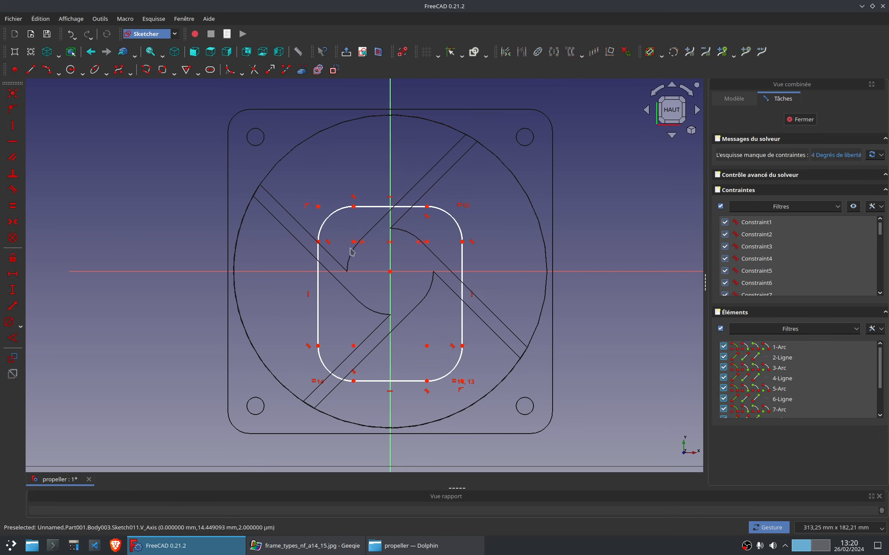
{"action": "left_click", "coordinate": [353, 242]}
{"action": "left_click", "coordinate": [353, 346]}
{"action": "left_click", "coordinate": [349, 272]}
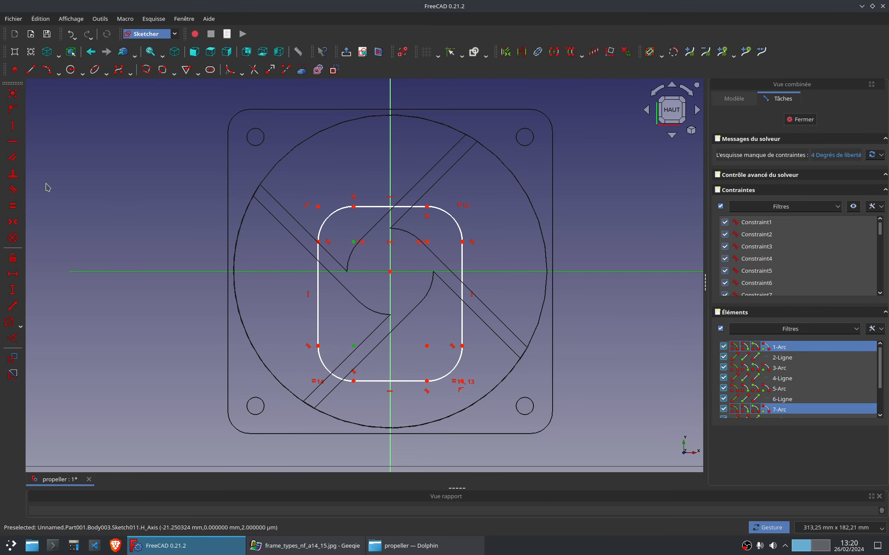
{"action": "left_click", "coordinate": [13, 222]}
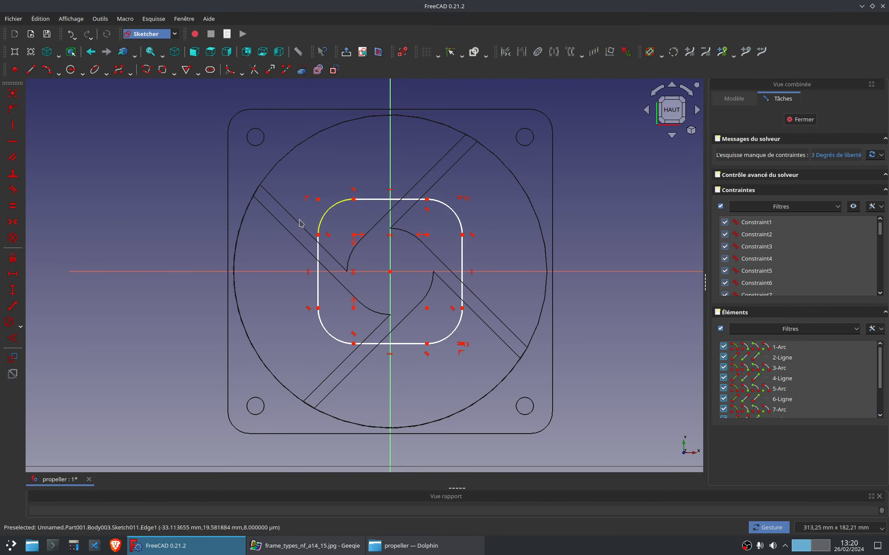
Set the rounded rectangle's corner diameter to 20 mm and its overall width to 150 mm.
{"action": "left_click", "coordinate": [326, 218]}
{"action": "left_click", "coordinate": [9, 321]}
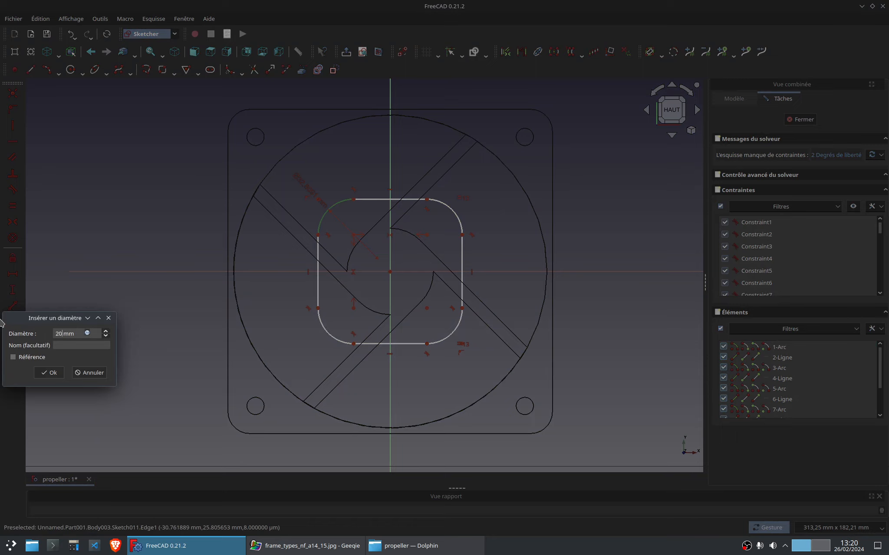
{"action": "key", "text": "Return"}
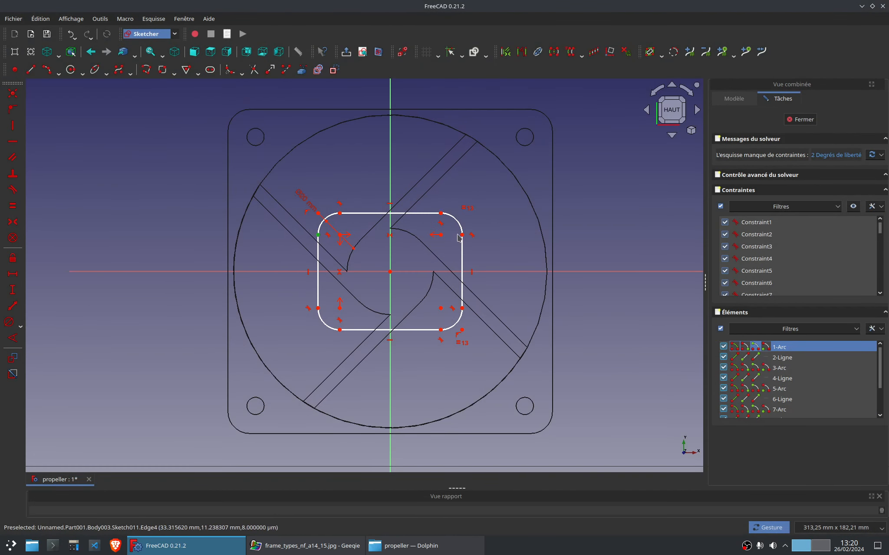
{"action": "left_click", "coordinate": [462, 235]}
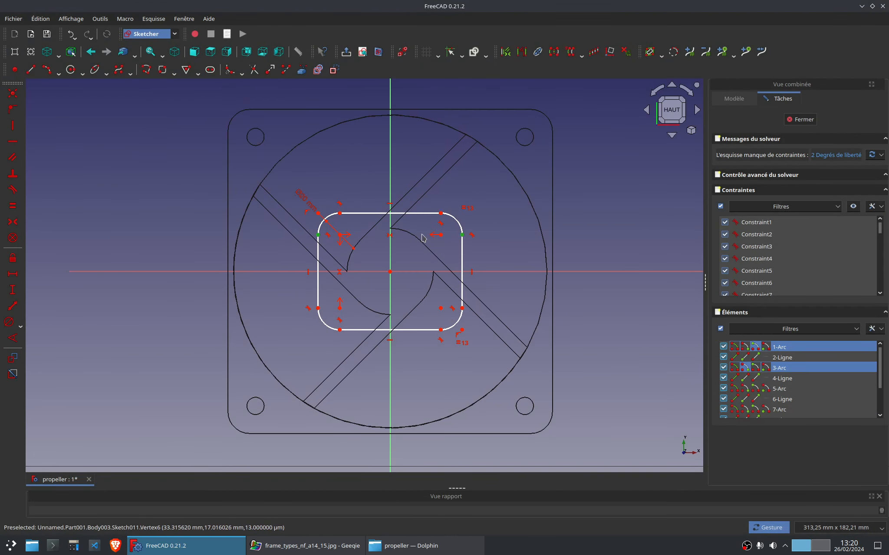
{"action": "left_click", "coordinate": [13, 274]}
{"action": "type", "text": "150"}
{"action": "key", "text": "Return"}
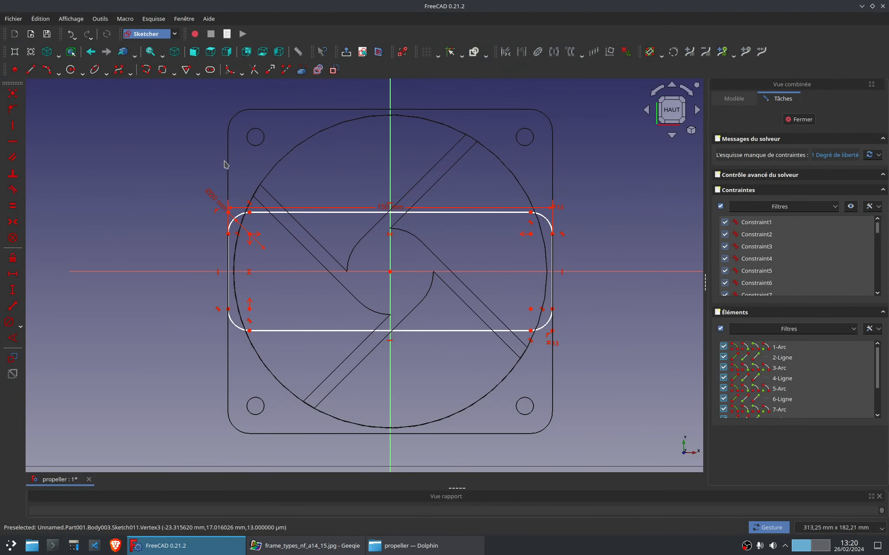
Set the rounded rectangle's overall height to 150 mm and close the sketch.
{"action": "left_click", "coordinate": [249, 212]}
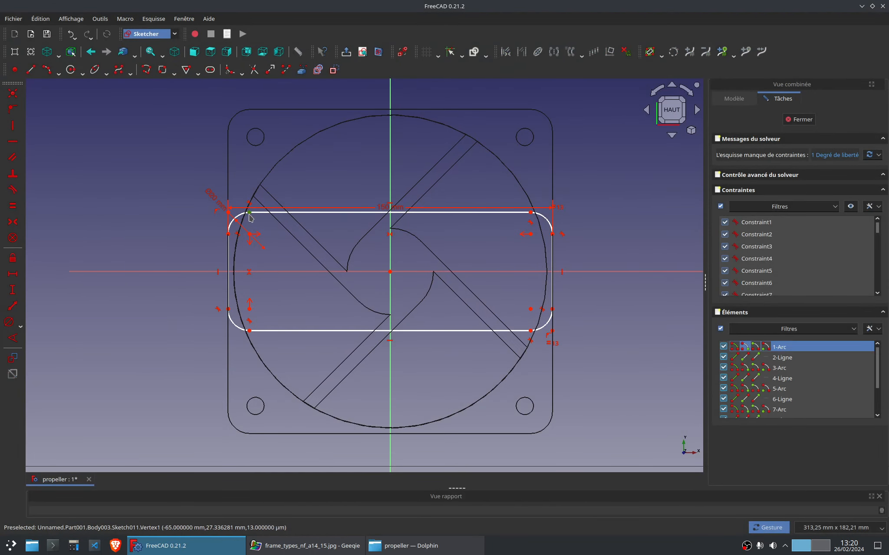
{"action": "left_click", "coordinate": [249, 331]}
{"action": "left_click", "coordinate": [12, 290]}
{"action": "type", "text": "15"}
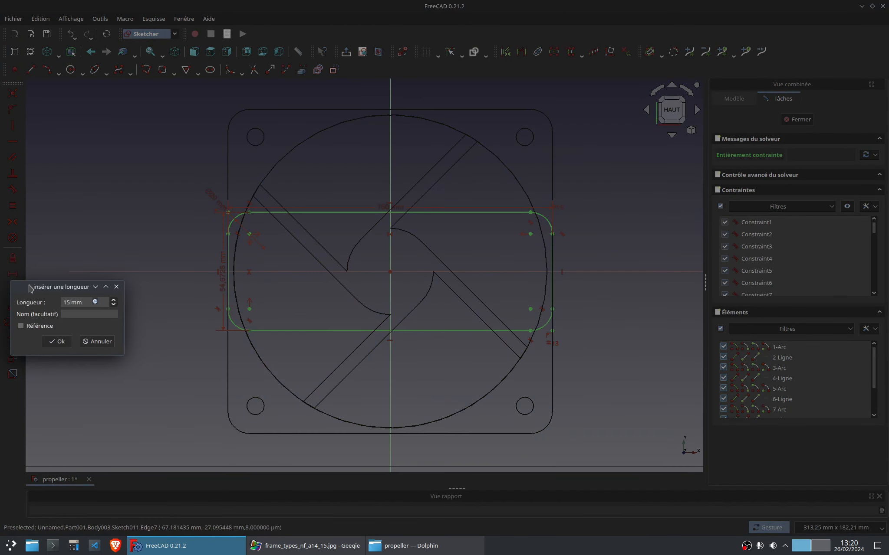
{"action": "type", "text": "0"}
{"action": "key", "text": "Return"}
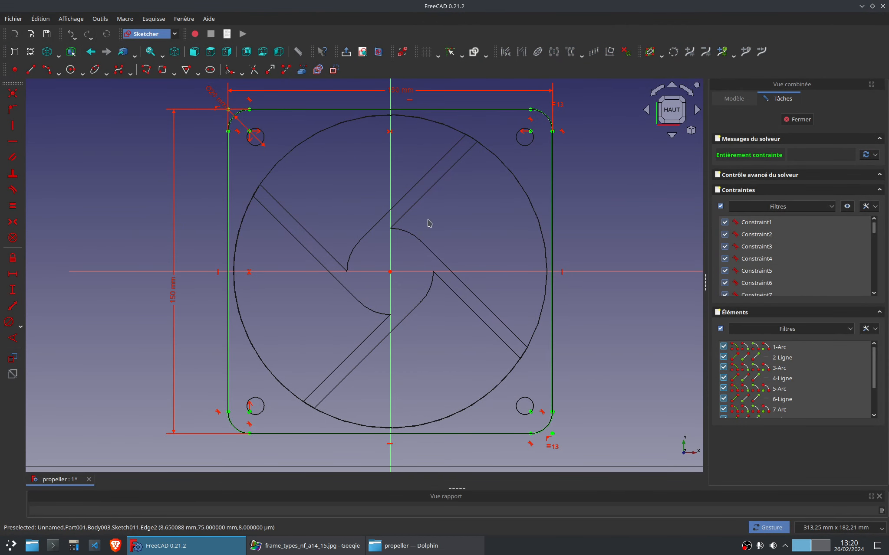
{"action": "scroll", "coordinate": [432, 249], "scroll_direction": "down", "scroll_amount": 1}
{"action": "left_click", "coordinate": [797, 119]}
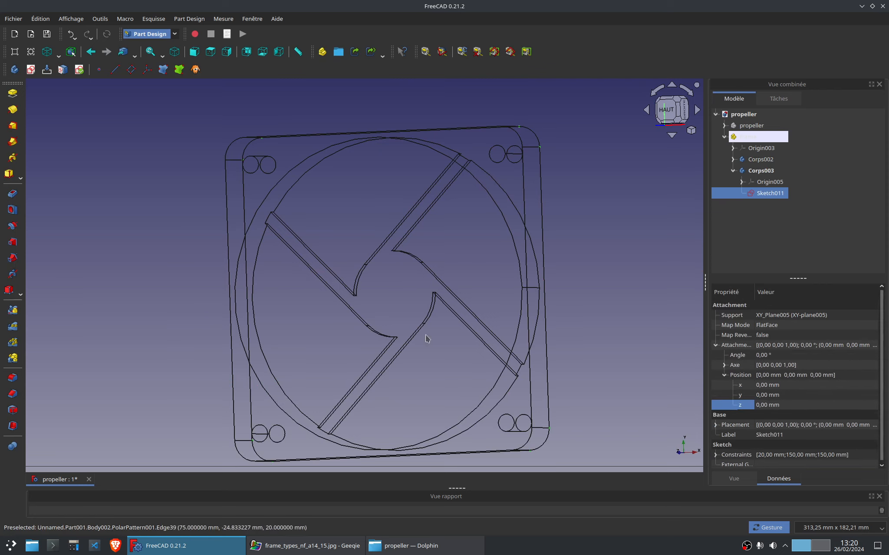
Hide the frame body Corps002 and start a new sketch on the XZ plane of Corps003.
{"action": "left_click", "coordinate": [761, 163]}
{"action": "key", "text": "space"}
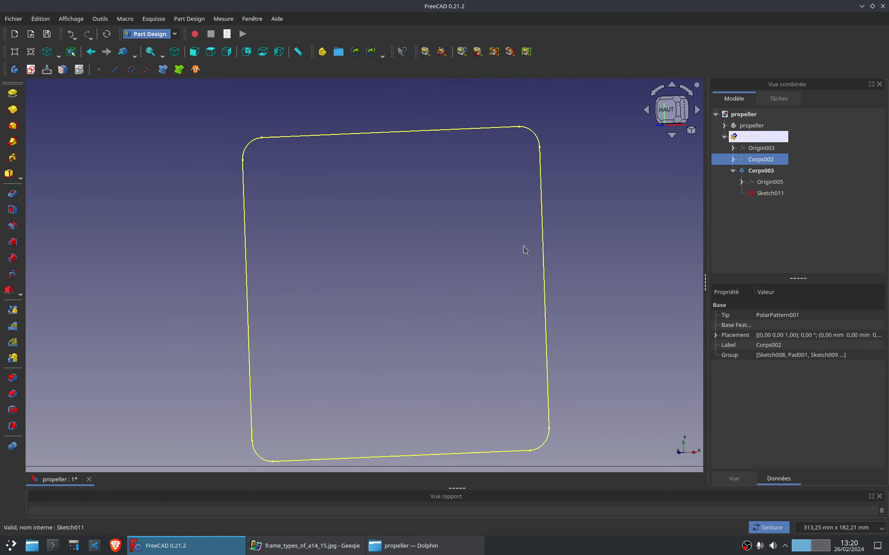
{"action": "left_click", "coordinate": [443, 335]}
{"action": "left_click_drag", "start_coordinate": [411, 357], "coordinate": [375, 319]}
{"action": "left_click", "coordinate": [30, 69]}
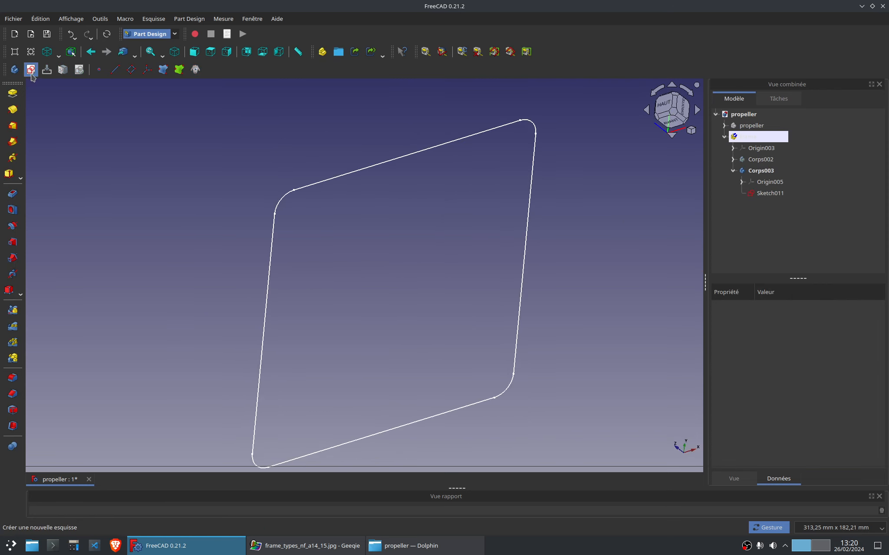
{"action": "mouse_move", "coordinate": [426, 359]}
{"action": "left_mouse_down"}
{"action": "mouse_move", "coordinate": [484, 364]}
{"action": "mouse_move", "coordinate": [151, 265]}
{"action": "left_mouse_up"}
{"action": "left_click", "coordinate": [288, 100]}
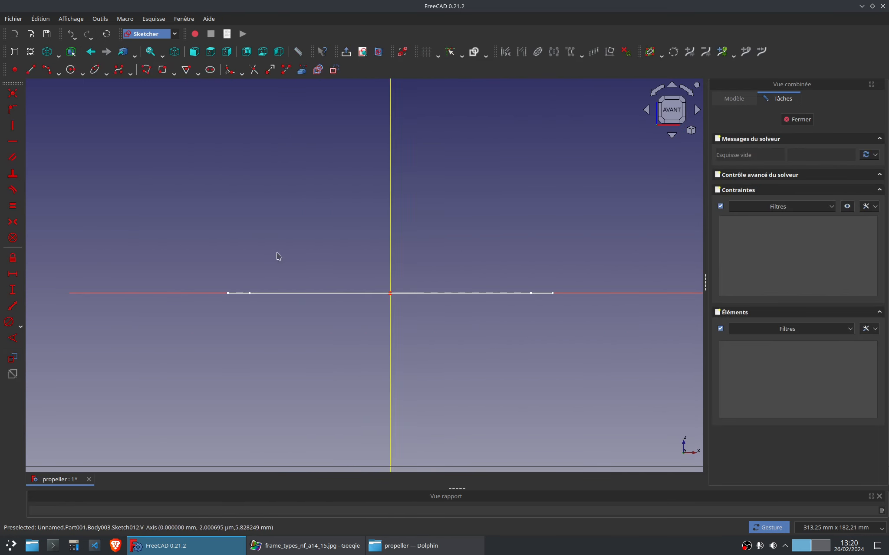
Reference the rounded rectangle's edge as external geometry and draw a circle about 12 mm in diameter centred on its outer end, on the horizontal axis.
{"action": "left_click", "coordinate": [235, 293]}
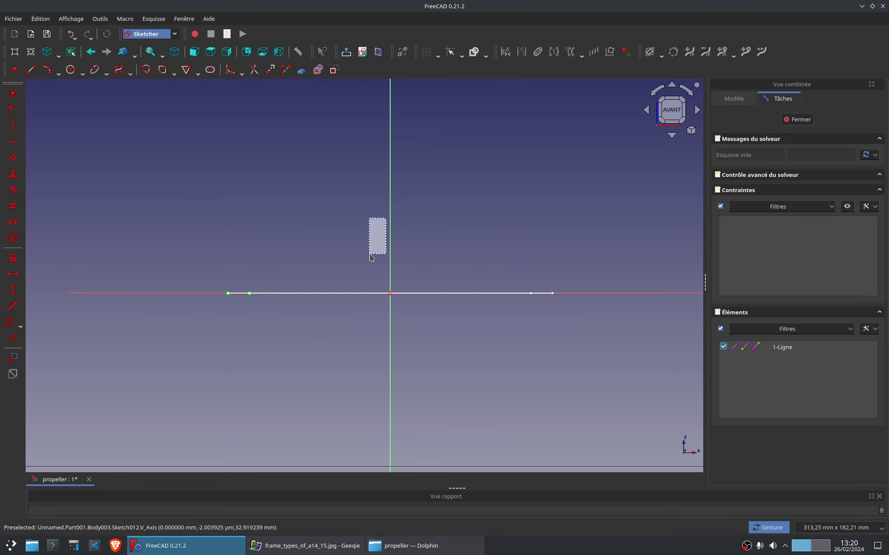
{"action": "left_click", "coordinate": [70, 69]}
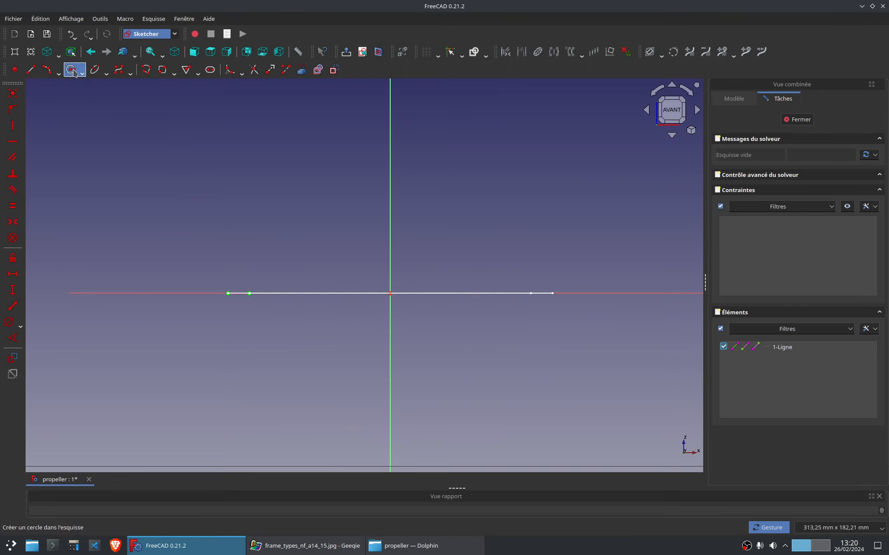
{"action": "left_click", "coordinate": [228, 293]}
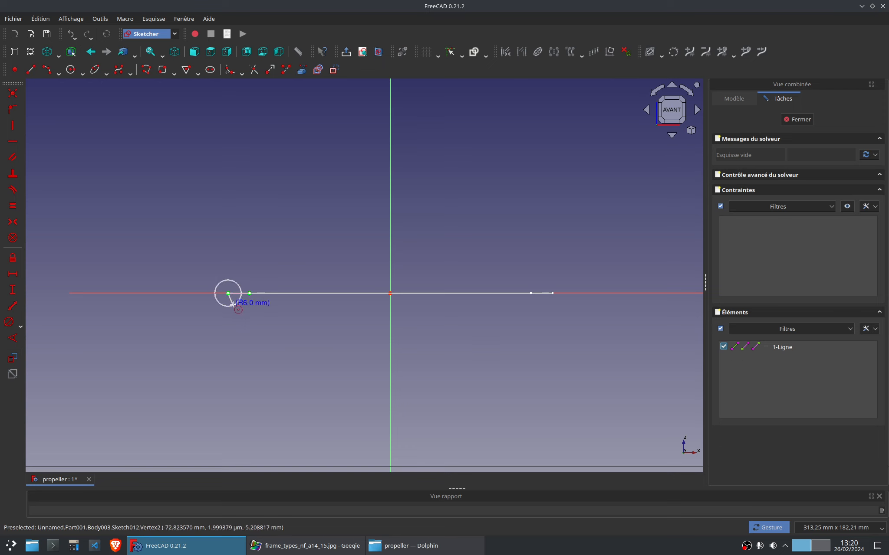
{"action": "left_click", "coordinate": [240, 301]}
Set the profile circle's diameter to 3 mm and close the sketch.
{"action": "left_click", "coordinate": [240, 302]}
{"action": "left_click", "coordinate": [9, 322]}
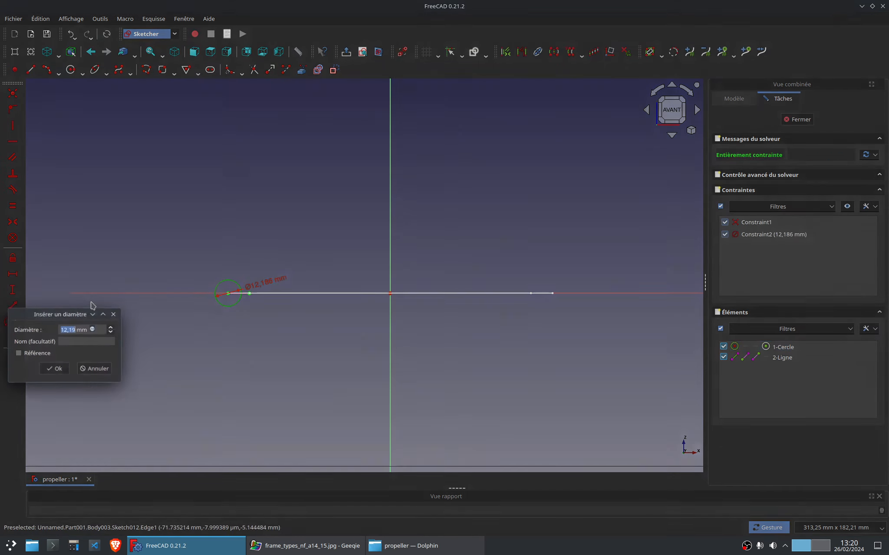
{"action": "type", "text": "3"}
{"action": "key", "text": "Return"}
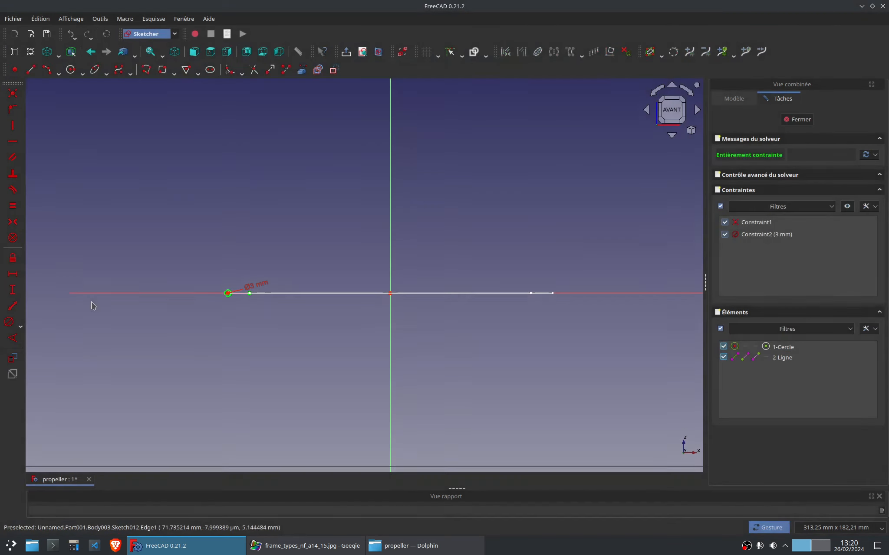
{"action": "left_click", "coordinate": [804, 117]}
Start an additive pipe with the 3 mm circle as profile and add Edge2, Edge1 and Edge8 of the rounded rectangle to its path.
{"action": "scroll", "coordinate": [247, 255], "scroll_direction": "up", "scroll_amount": 2}
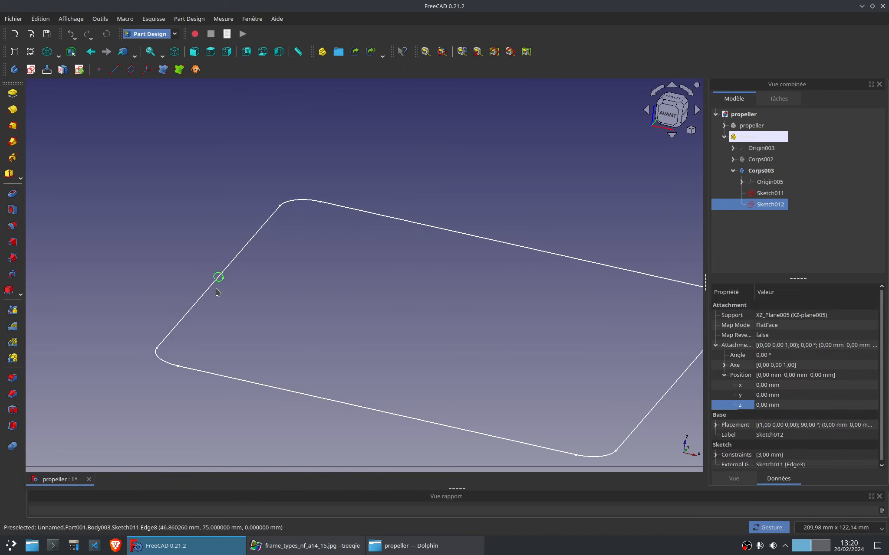
{"action": "mouse_move", "coordinate": [352, 309]}
{"action": "left_mouse_down"}
{"action": "mouse_move", "coordinate": [323, 324]}
{"action": "mouse_move", "coordinate": [335, 315]}
{"action": "left_mouse_up"}
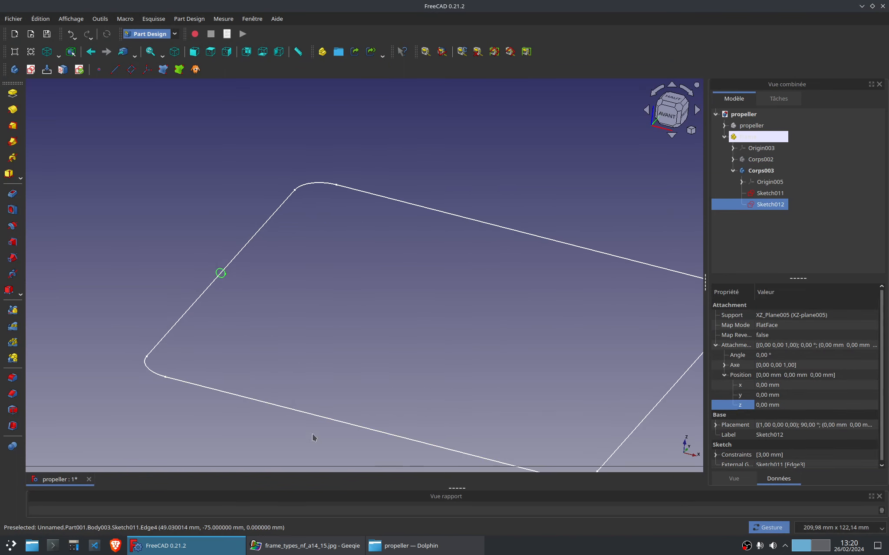
{"action": "right_click_drag", "start_coordinate": [425, 347], "coordinate": [410, 329]}
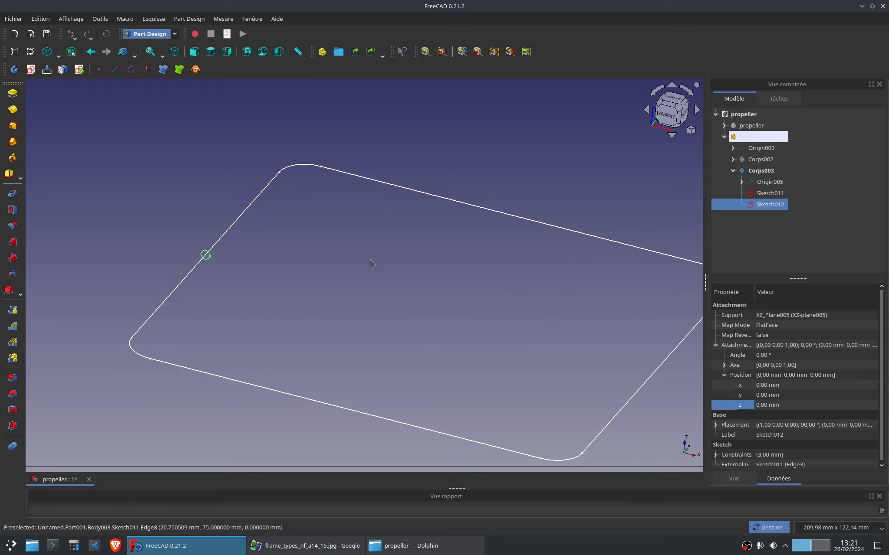
{"action": "left_click", "coordinate": [13, 143]}
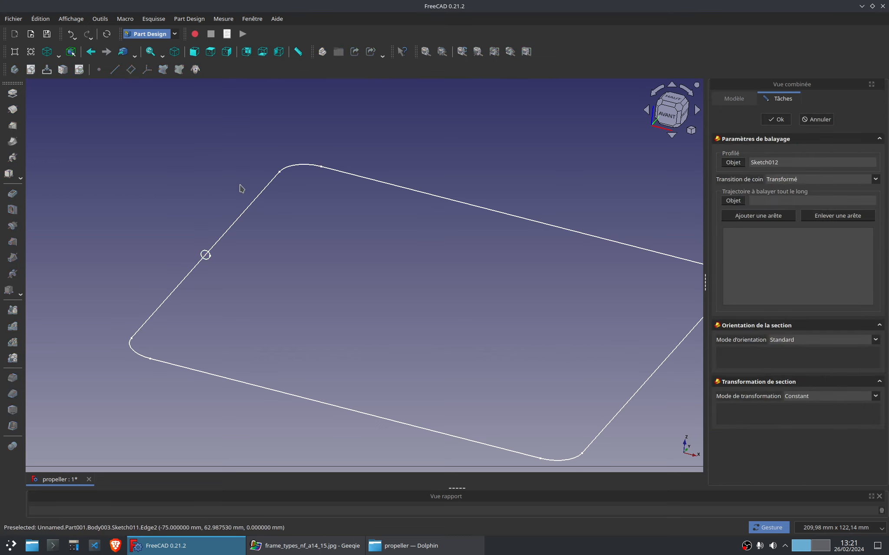
{"action": "left_click", "coordinate": [237, 224]}
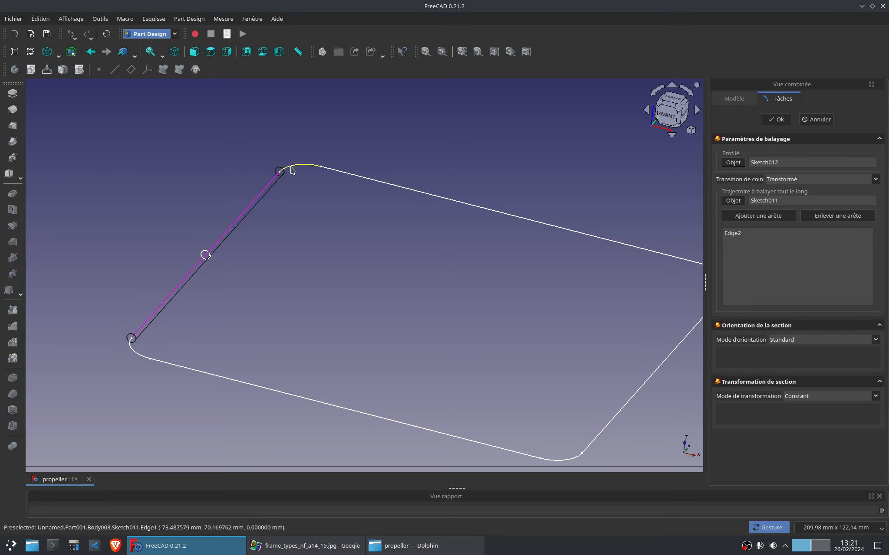
{"action": "left_click", "coordinate": [290, 170]}
{"action": "left_click", "coordinate": [762, 214]}
{"action": "left_click", "coordinate": [413, 194]}
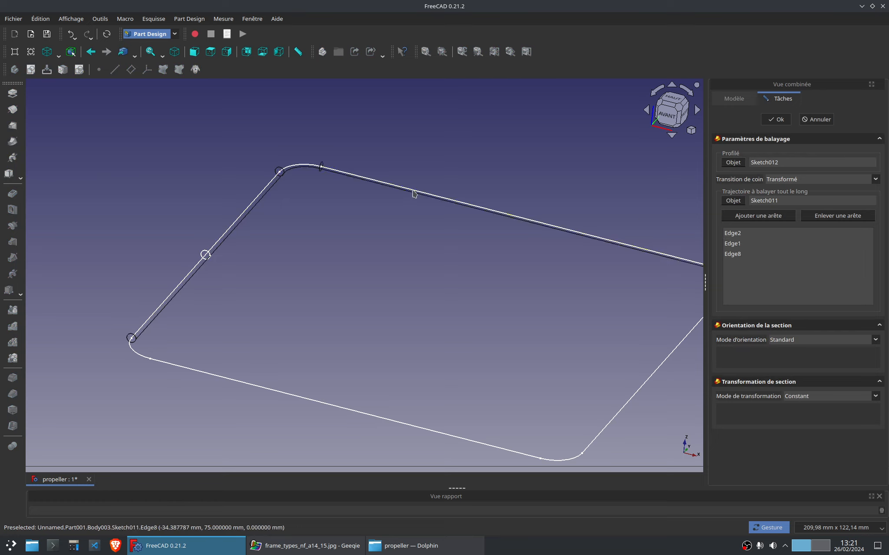
Extend the pipe's path around the next two corners by adding Edge7, Edge6 and Edge5.
{"action": "right_click_drag", "start_coordinate": [584, 320], "coordinate": [457, 272]}
{"action": "left_click", "coordinate": [779, 217]}
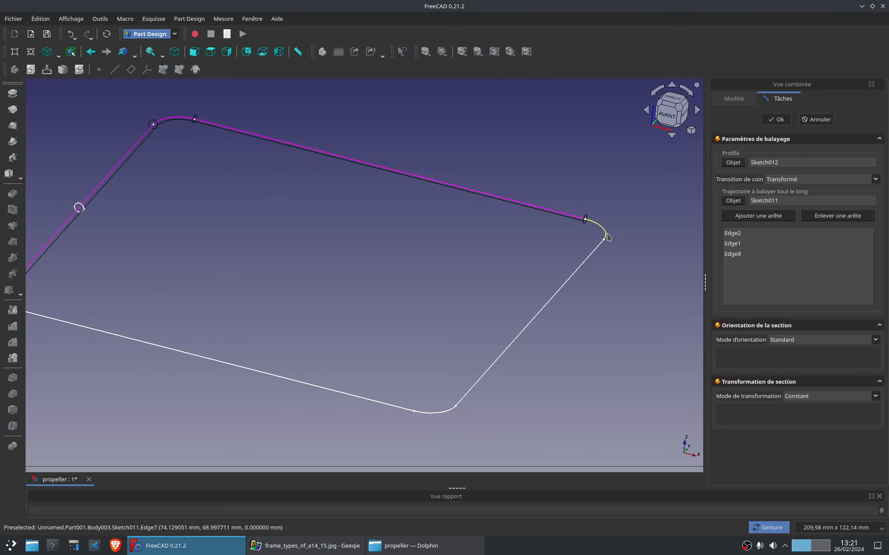
{"action": "left_click", "coordinate": [607, 236]}
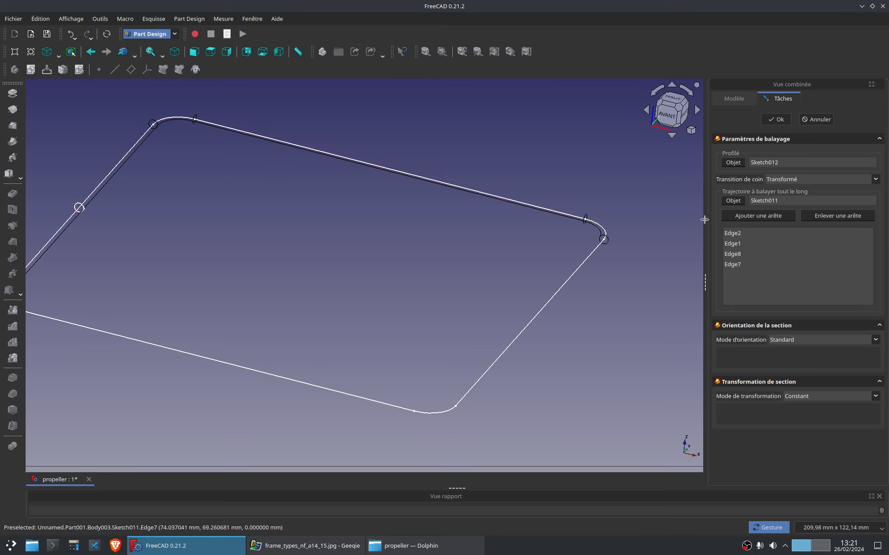
{"action": "left_click", "coordinate": [563, 282]}
{"action": "left_click", "coordinate": [755, 219]}
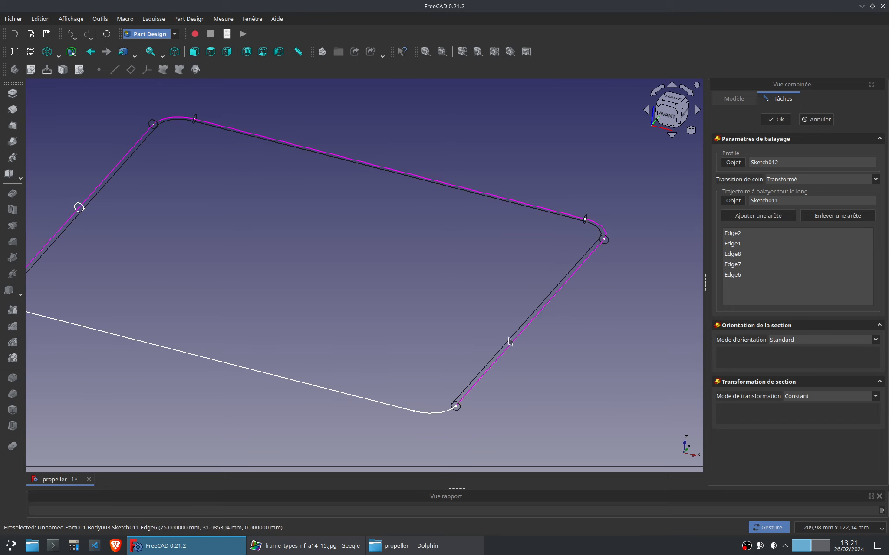
{"action": "left_click", "coordinate": [434, 414]}
{"action": "right_click_drag", "start_coordinate": [353, 339], "coordinate": [461, 327]}
{"action": "left_click", "coordinate": [776, 219]}
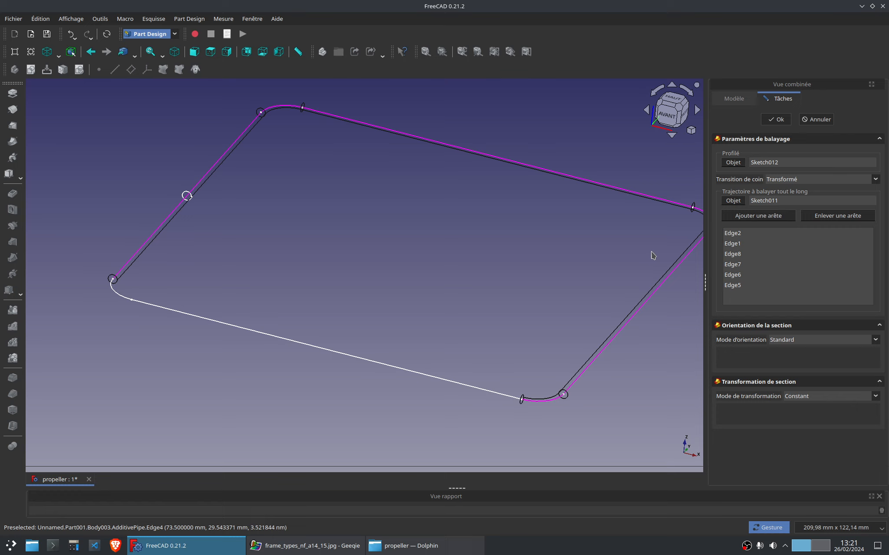
Close the pipe's path with Edge4 and the last corner arc, and accept the sweep.
{"action": "left_click", "coordinate": [408, 371]}
{"action": "left_click", "coordinate": [736, 219]}
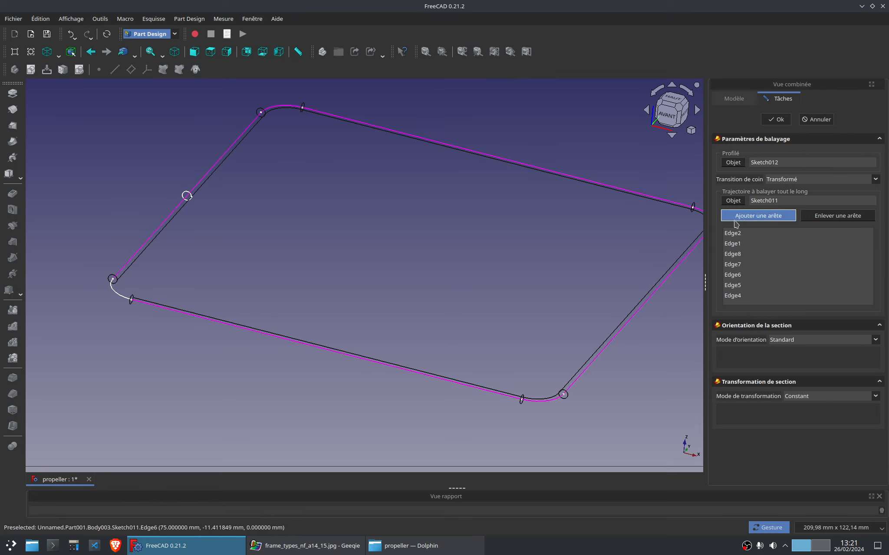
{"action": "left_click", "coordinate": [118, 291]}
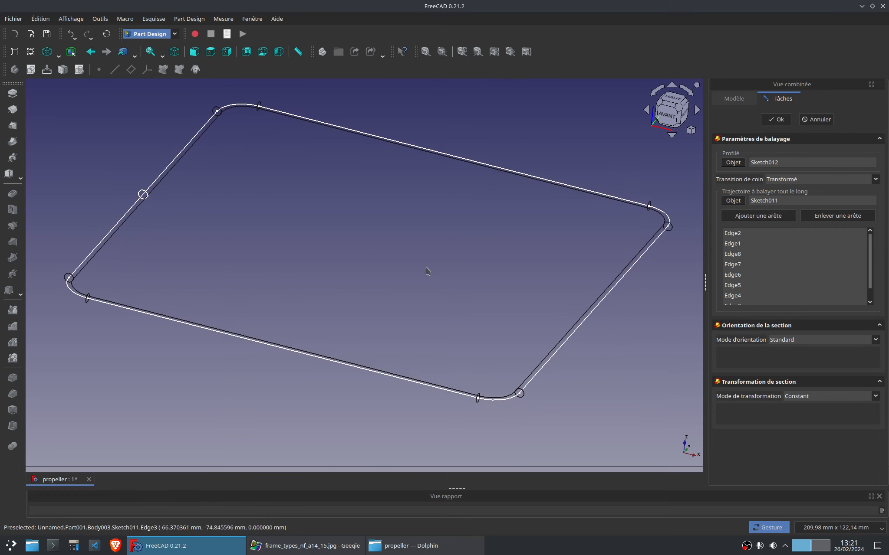
{"action": "left_click", "coordinate": [776, 119]}
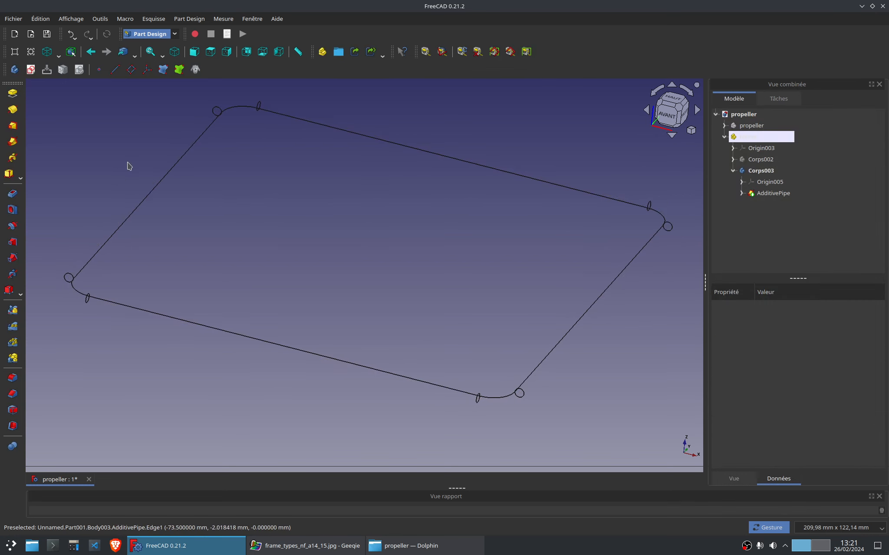
Switch the model's display from wireframe back to shaded and inspect the swept additive pipe.
{"action": "left_click", "coordinate": [58, 56]}
{"action": "left_click", "coordinate": [73, 65]}
{"action": "double_click", "coordinate": [774, 193]}
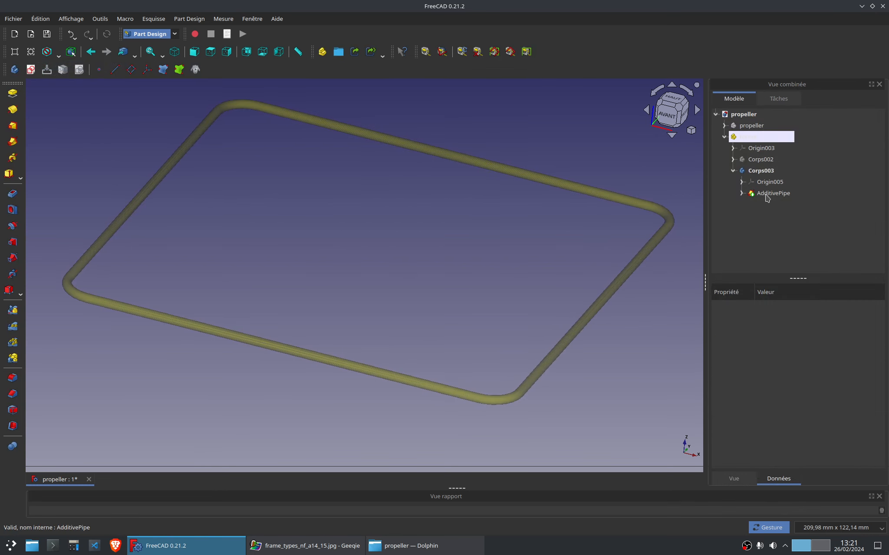
{"action": "left_click", "coordinate": [783, 120]}
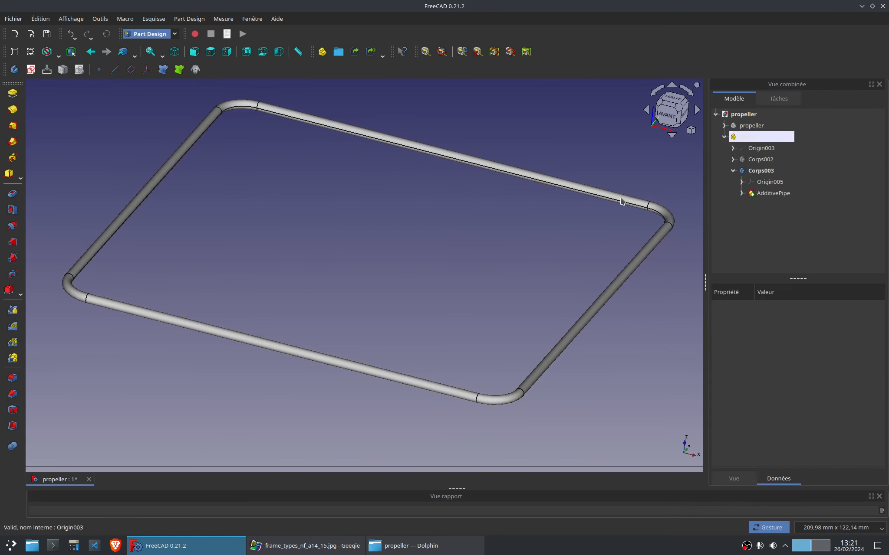
{"action": "left_click_drag", "start_coordinate": [406, 293], "coordinate": [435, 271]}
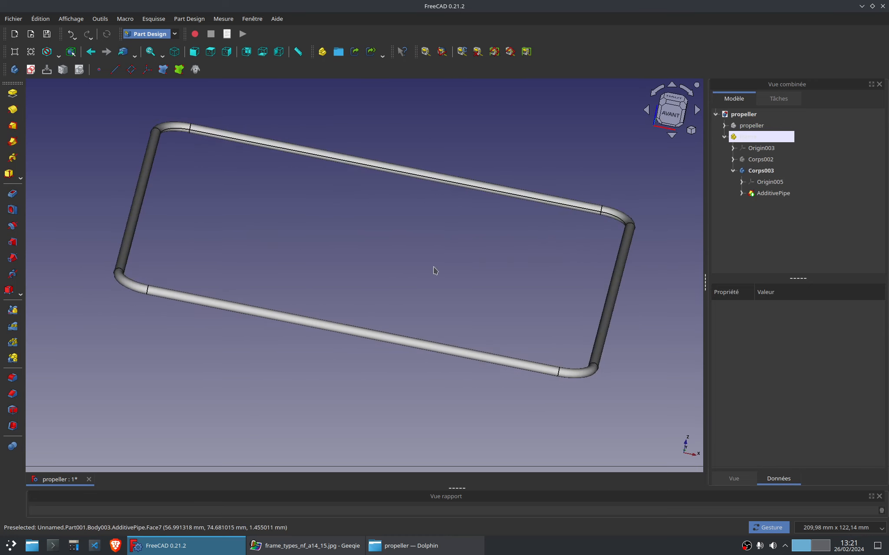
{"action": "left_click", "coordinate": [774, 194]}
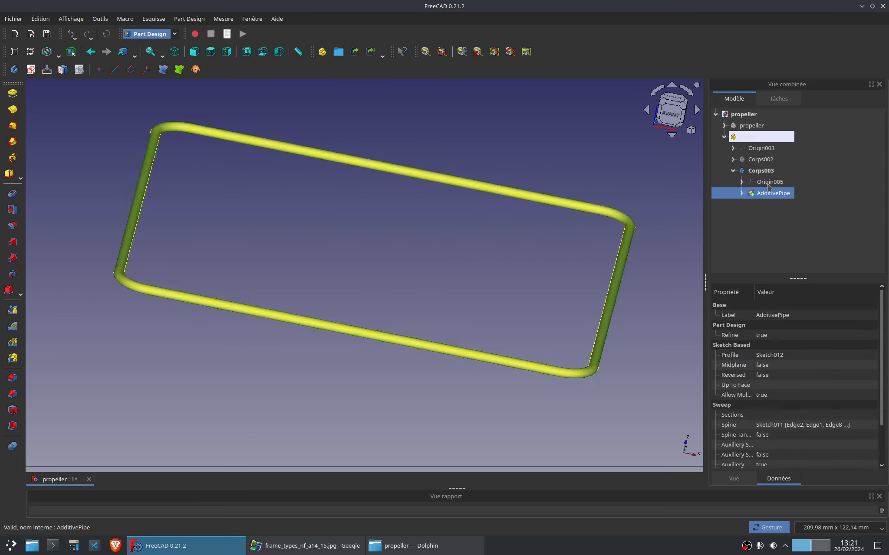
Briefly show the frame body Corps002, hide it again, and examine the swept pipe from several angles.
{"action": "left_click", "coordinate": [761, 160]}
{"action": "key", "text": "space"}
{"action": "mouse_move", "coordinate": [408, 323]}
{"action": "left_mouse_down"}
{"action": "mouse_move", "coordinate": [409, 315]}
{"action": "mouse_move", "coordinate": [412, 337]}
{"action": "left_mouse_up"}
{"action": "key", "text": "space"}
{"action": "left_click", "coordinate": [773, 193]}
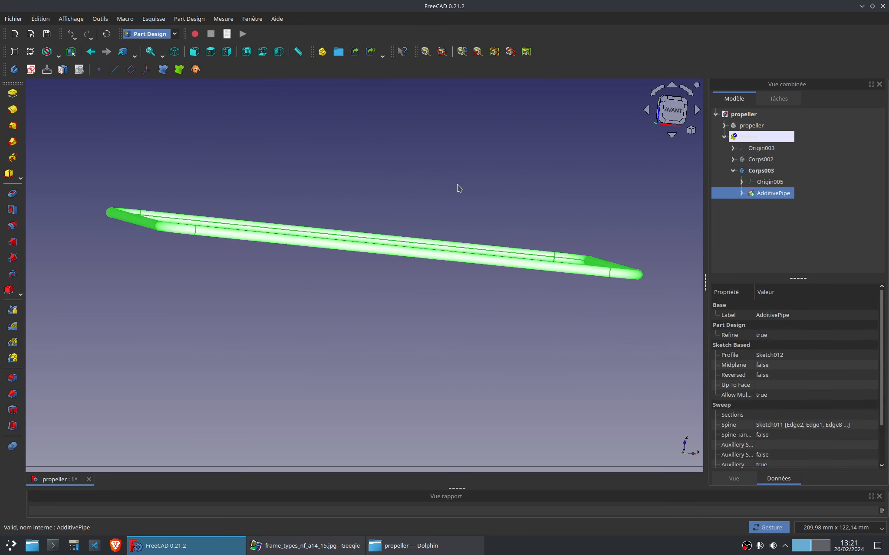
{"action": "left_click_drag", "start_coordinate": [458, 188], "coordinate": [377, 232]}
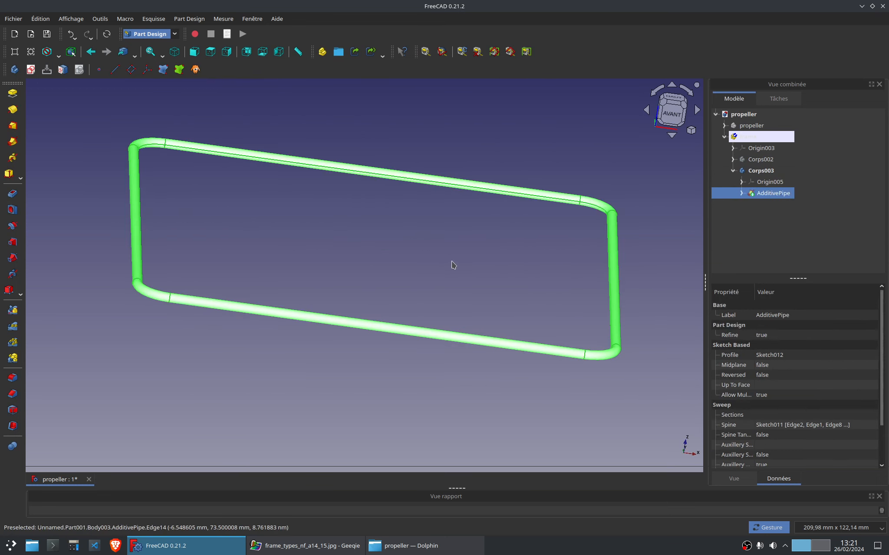
{"action": "left_click_drag", "start_coordinate": [452, 265], "coordinate": [423, 289]}
{"action": "scroll", "coordinate": [422, 290], "scroll_direction": "down", "scroll_amount": 2}
{"action": "left_click", "coordinate": [432, 290]}
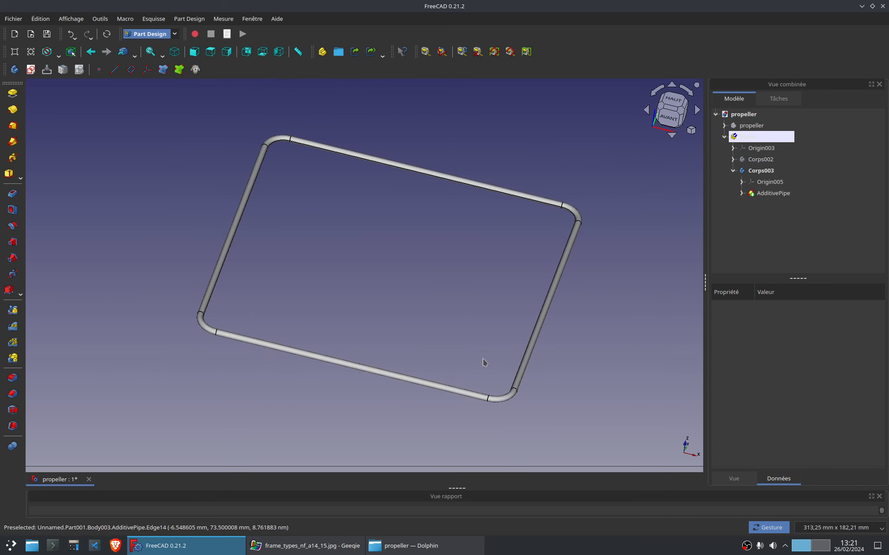
{"action": "left_click_drag", "start_coordinate": [621, 357], "coordinate": [612, 359]}
Create an orthogonal Draft array of the additive pipe with 1 × 1 × 3 elements spaced 3 mm along Z.
{"action": "left_click", "coordinate": [774, 194]}
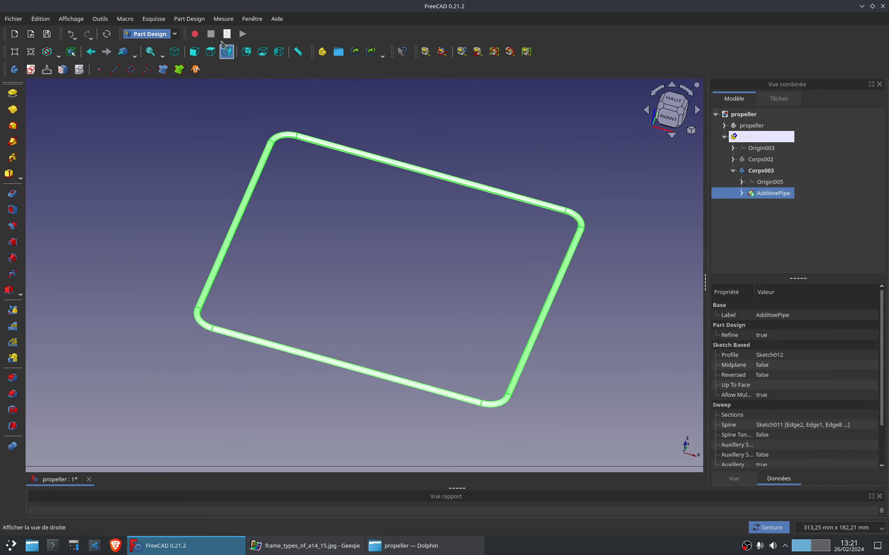
{"action": "left_click", "coordinate": [149, 34]}
{"action": "left_click", "coordinate": [154, 54]}
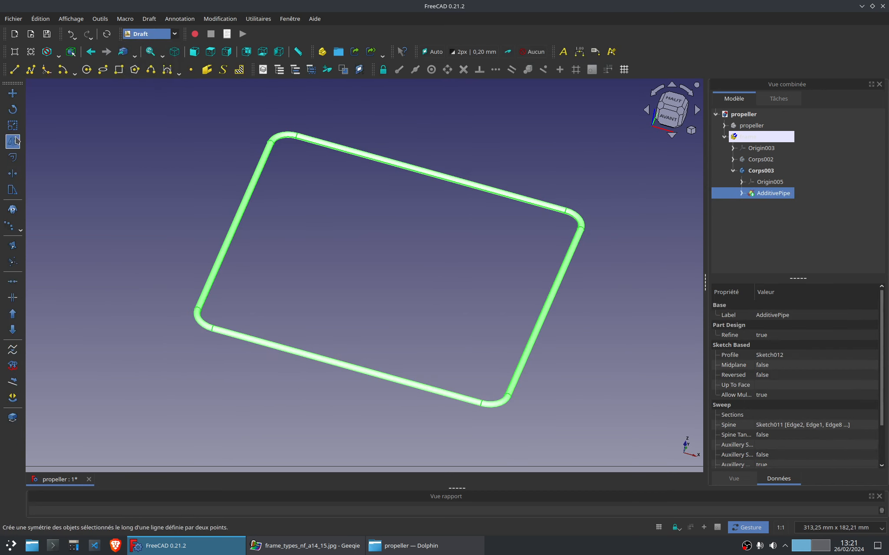
{"action": "left_click", "coordinate": [20, 230]}
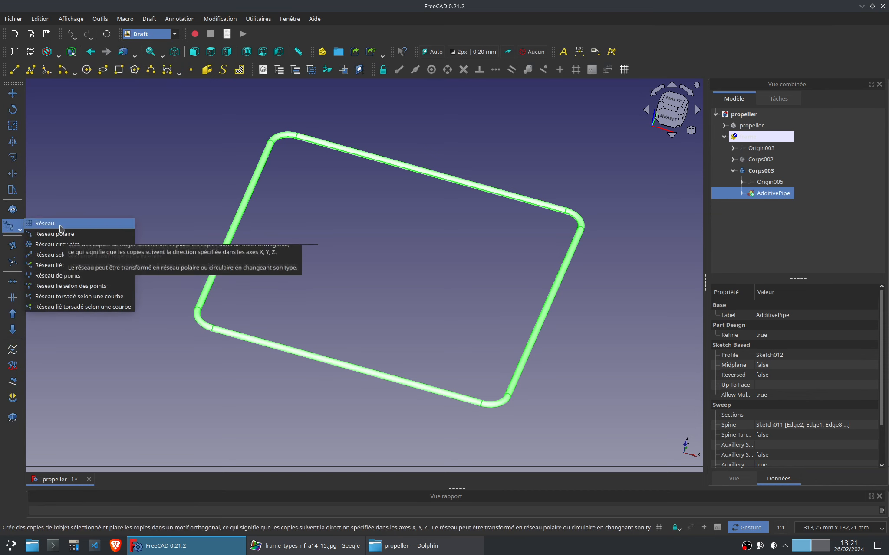
{"action": "left_click", "coordinate": [46, 224]}
{"action": "scroll", "coordinate": [815, 191], "scroll_direction": "down", "scroll_amount": 1}
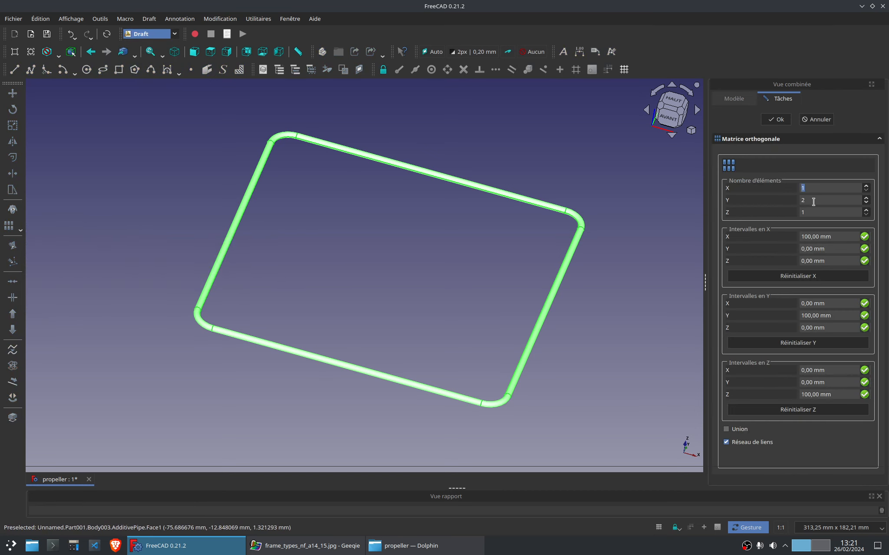
{"action": "left_click", "coordinate": [814, 200]}
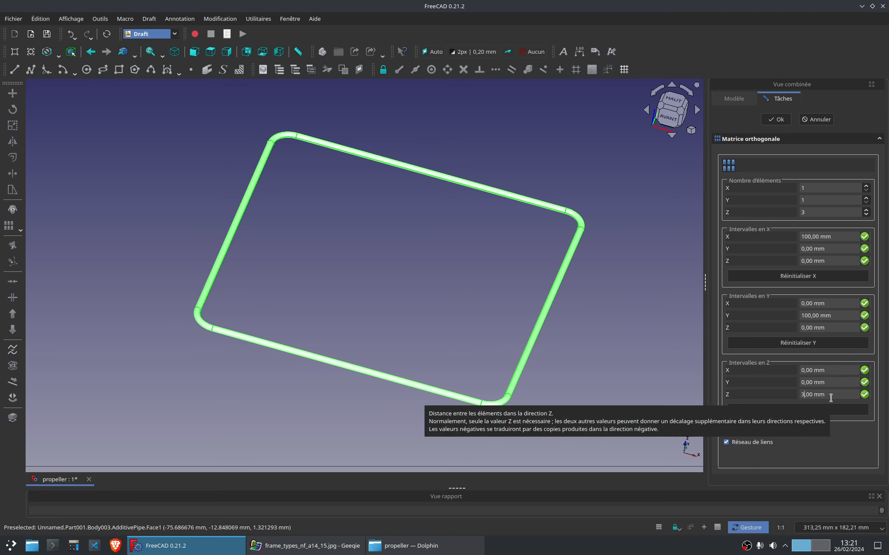
{"action": "left_click", "coordinate": [776, 119]}
Increase the pipe array's Z interval past 4 mm to leave clear gaps between the three stacked copies.
{"action": "left_click_drag", "start_coordinate": [439, 412], "coordinate": [406, 312]}
{"action": "scroll", "coordinate": [406, 312], "scroll_direction": "up", "scroll_amount": 3}
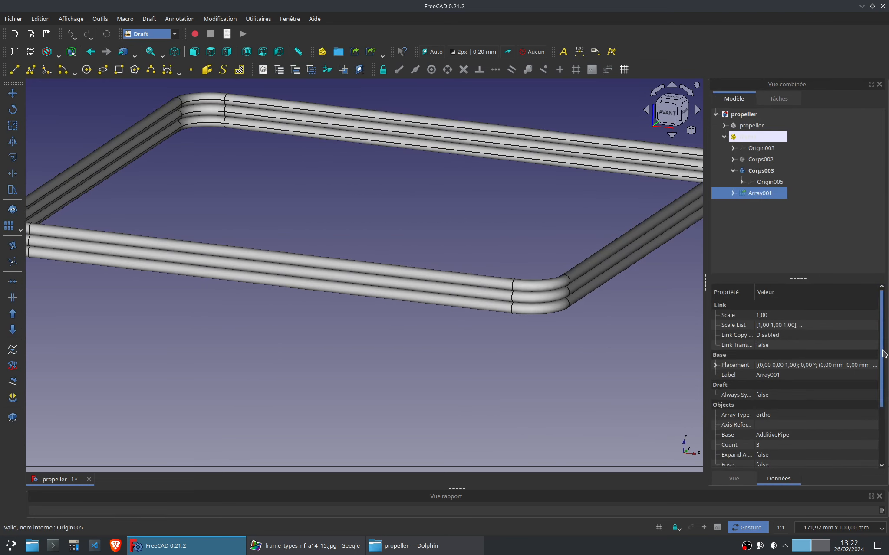
{"action": "left_click_drag", "start_coordinate": [882, 353], "coordinate": [881, 438]}
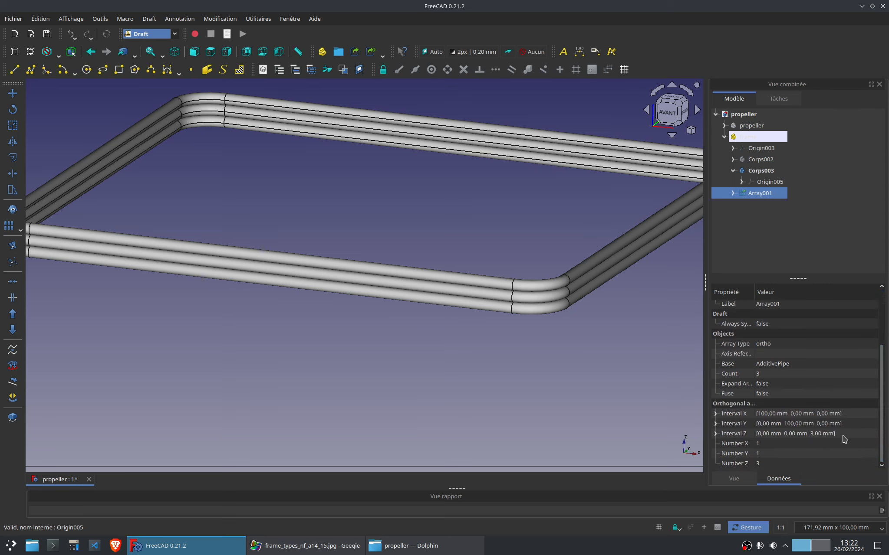
{"action": "left_click", "coordinate": [715, 434]}
{"action": "left_click", "coordinate": [784, 463]}
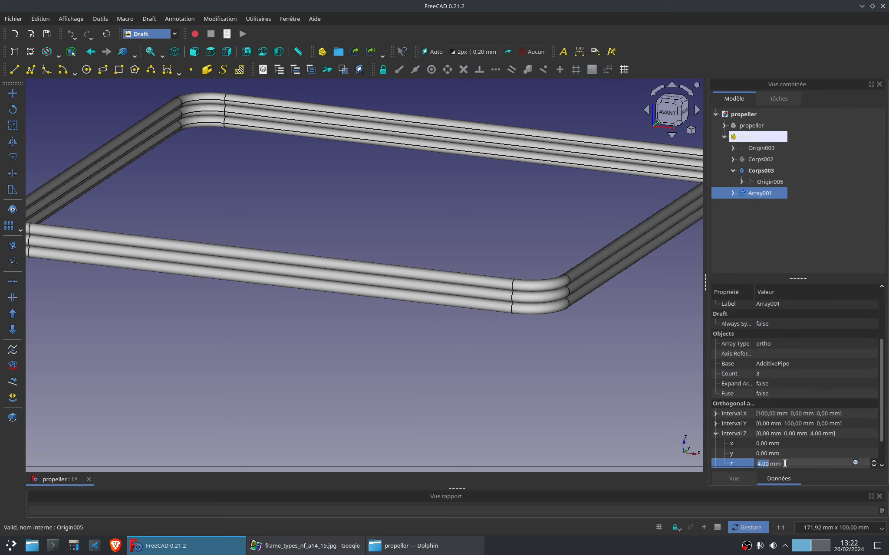
{"action": "left_click", "coordinate": [497, 377]}
Show the frame body Corps002 together with the pipe array.
{"action": "left_click_drag", "start_coordinate": [349, 335], "coordinate": [342, 364]}
{"action": "left_click", "coordinate": [762, 160]}
{"action": "key", "text": "space"}
Start transforming the pipe array and move it up the frame's side by about 4.4 mm along Z.
{"action": "left_click", "coordinate": [765, 172]}
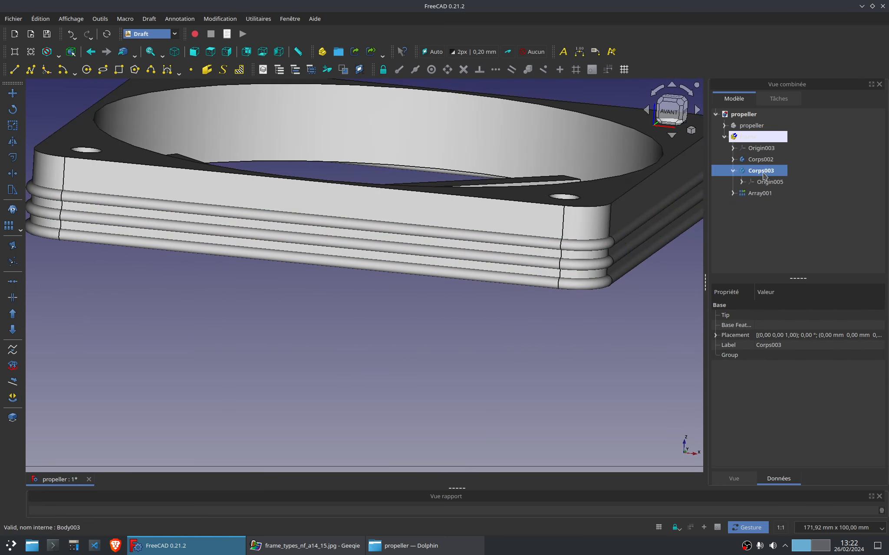
{"action": "left_click", "coordinate": [765, 193]}
{"action": "right_click", "coordinate": [765, 194]}
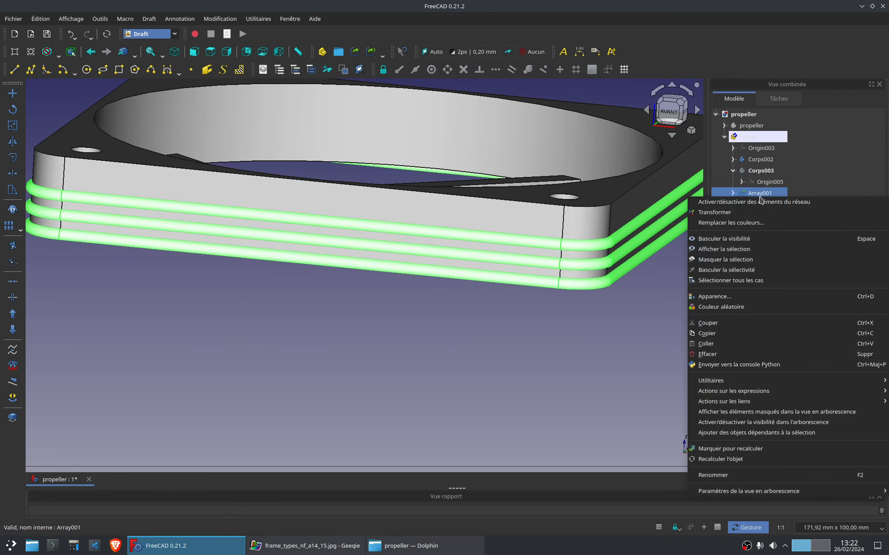
{"action": "left_click", "coordinate": [764, 210]}
{"action": "left_click_drag", "start_coordinate": [381, 115], "coordinate": [383, 96]}
{"action": "left_click_drag", "start_coordinate": [367, 312], "coordinate": [395, 318]}
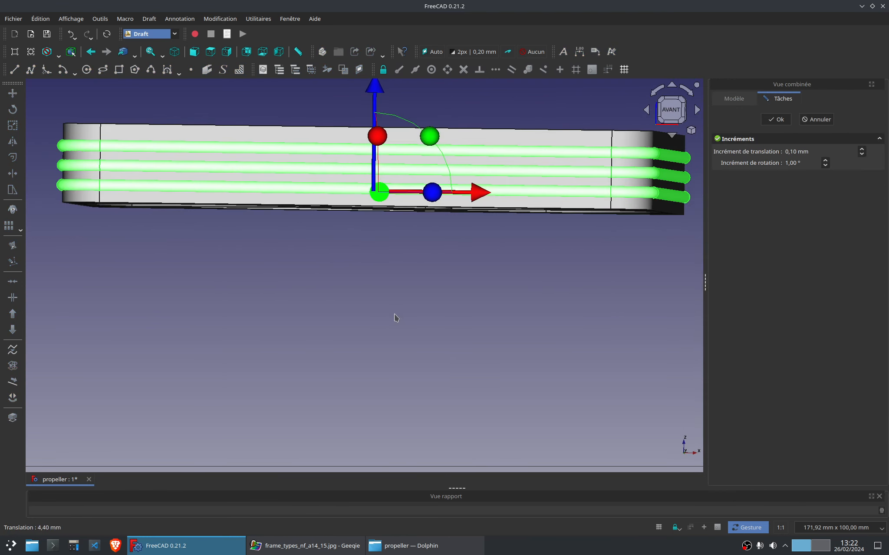
Raise the pipe array a further 0.7 mm or so in front view and accept the transform.
{"action": "key", "text": "1"}
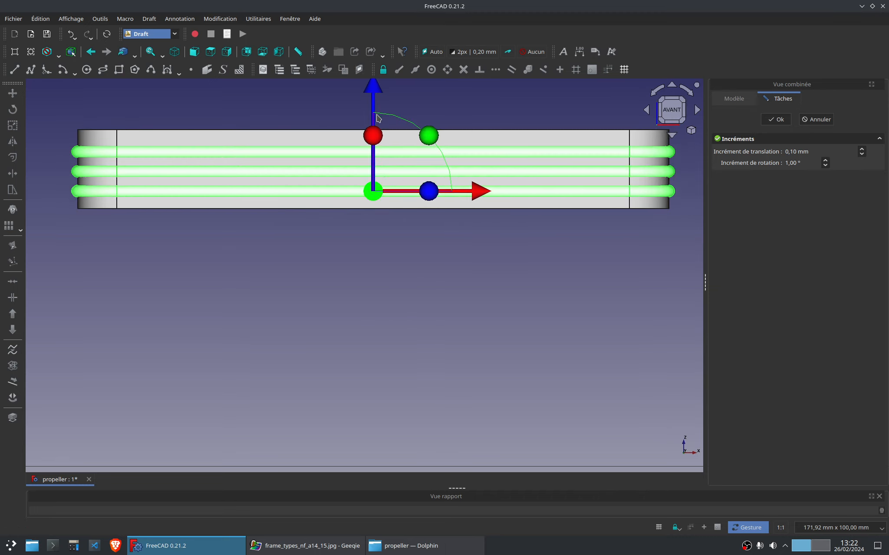
{"action": "right_click_drag", "start_coordinate": [375, 240], "coordinate": [361, 306]}
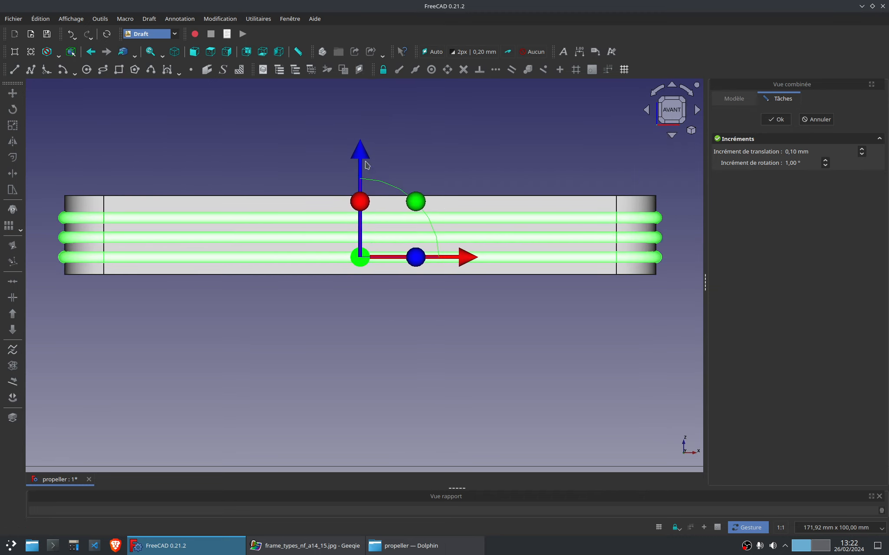
{"action": "left_click_drag", "start_coordinate": [363, 157], "coordinate": [362, 153]}
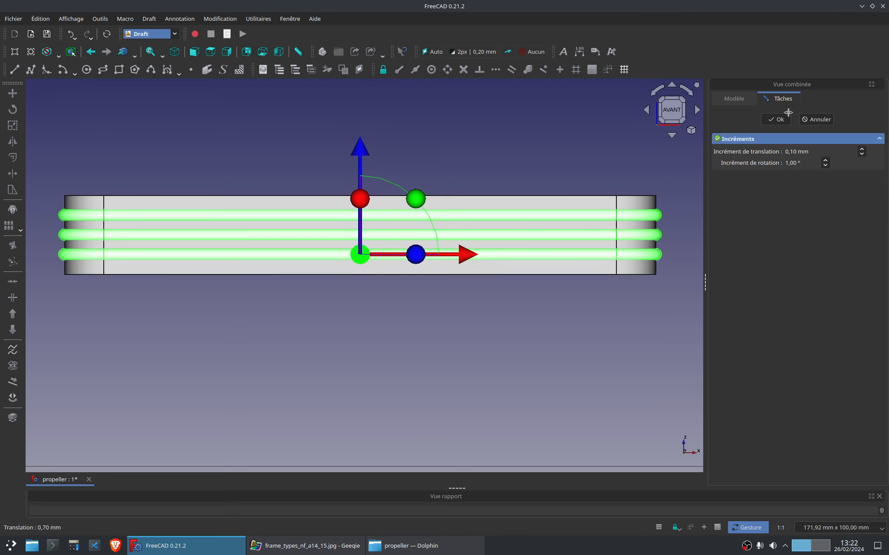
{"action": "left_click", "coordinate": [776, 120]}
Cut the pipe array Array001 out of the frame body Corps002 with a Part workbench boolean.
{"action": "left_click_drag", "start_coordinate": [548, 130], "coordinate": [508, 189]}
{"action": "left_click", "coordinate": [759, 159]}
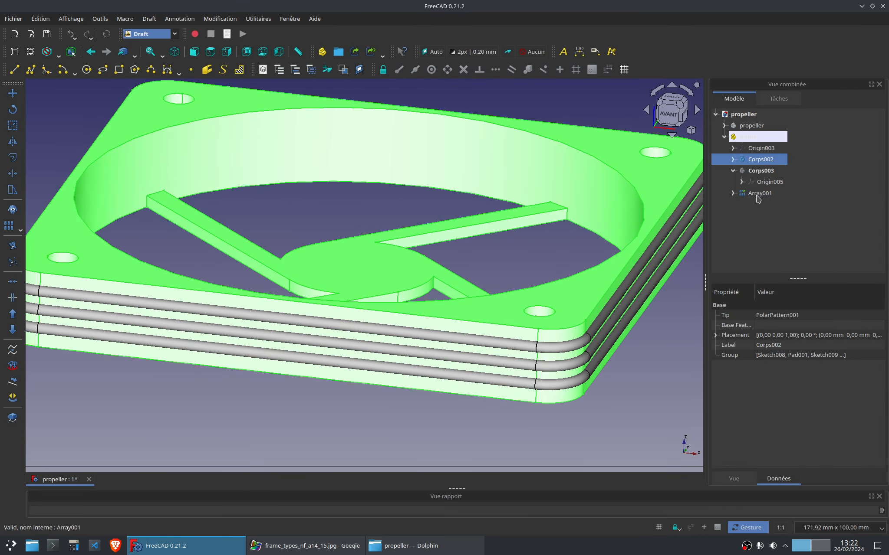
{"action": "left_click", "coordinate": [759, 193], "text": "ctrl"}
{"action": "left_click", "coordinate": [168, 35]}
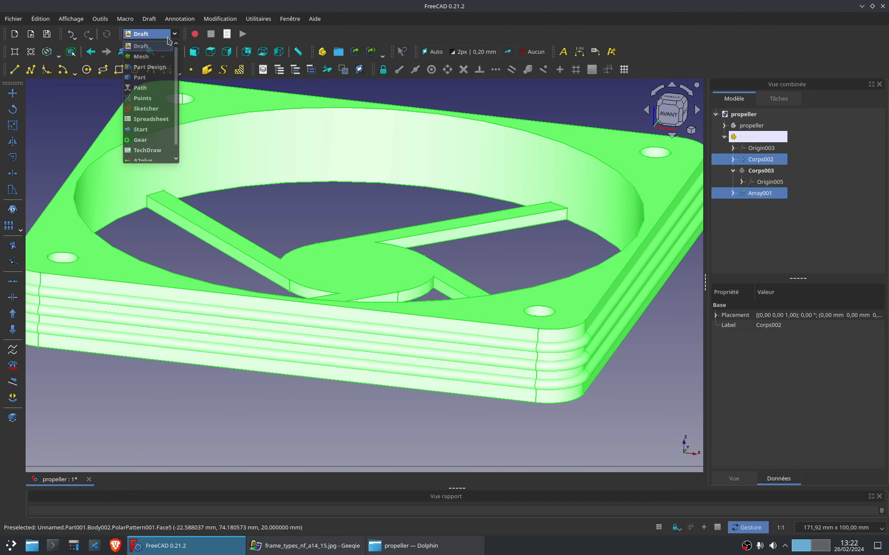
{"action": "left_click", "coordinate": [140, 78]}
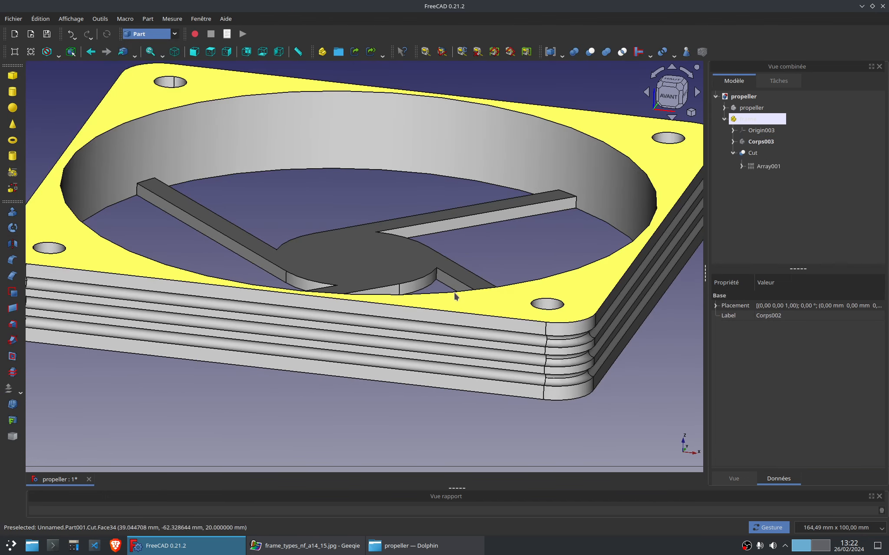
Create a new Part Design body that uses the grooved frame's Cut as its base feature.
{"action": "scroll", "coordinate": [440, 405], "scroll_direction": "down", "scroll_amount": 4}
{"action": "left_click_drag", "start_coordinate": [620, 333], "coordinate": [399, 456]}
{"action": "left_click_drag", "start_coordinate": [519, 304], "coordinate": [425, 269]}
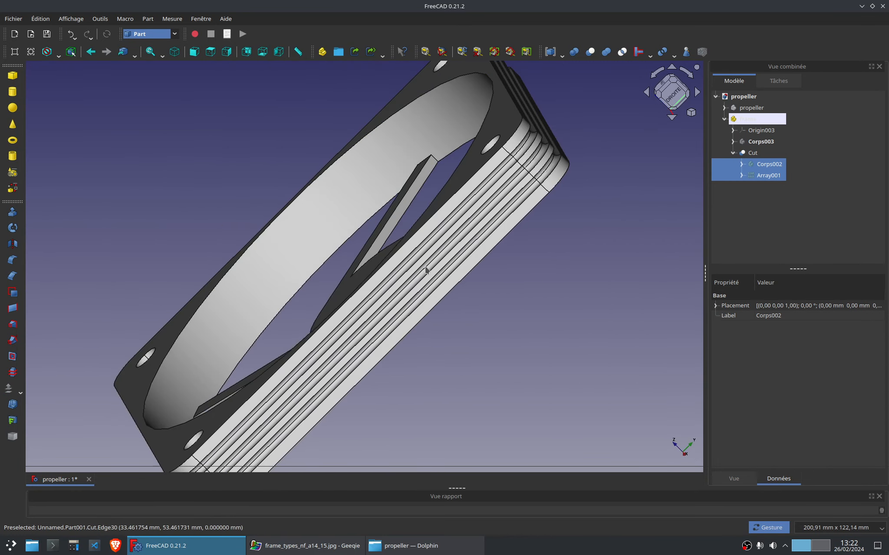
{"action": "left_click", "coordinate": [755, 152]}
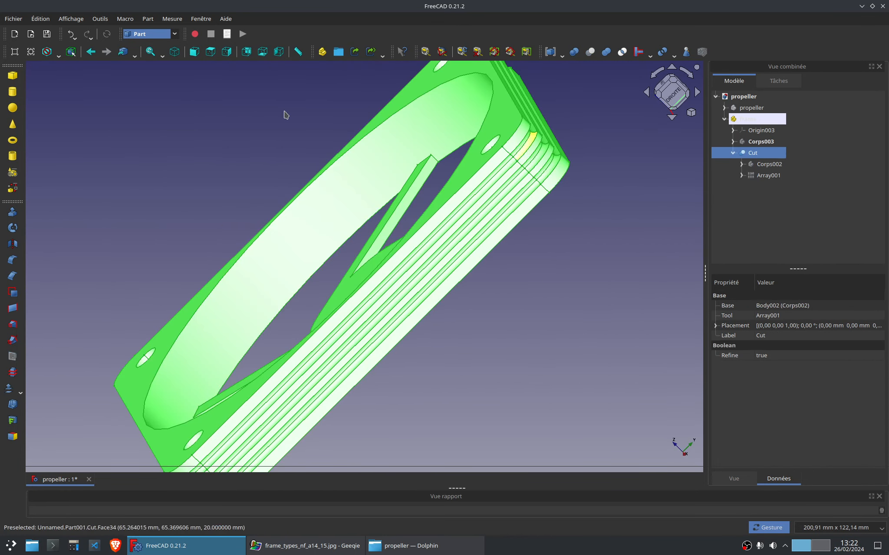
{"action": "left_click", "coordinate": [150, 34]}
{"action": "left_click", "coordinate": [149, 63]}
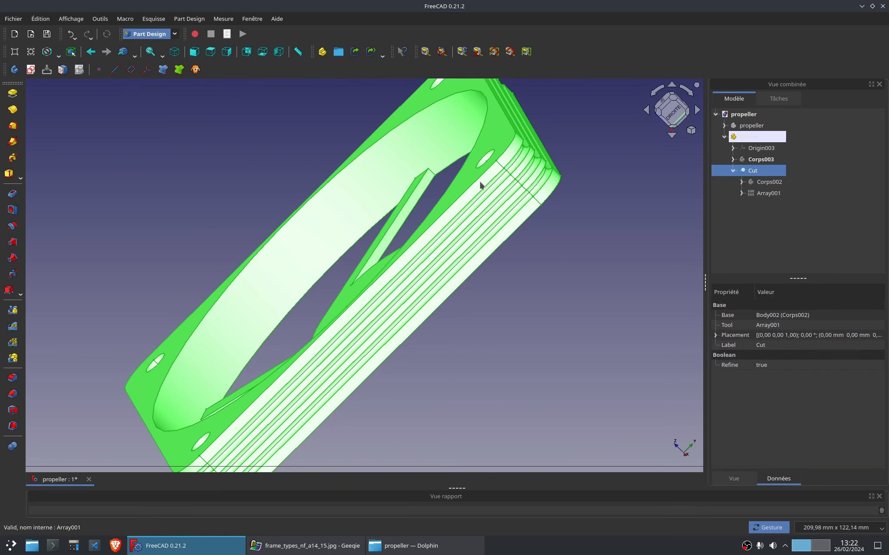
{"action": "left_click", "coordinate": [14, 69]}
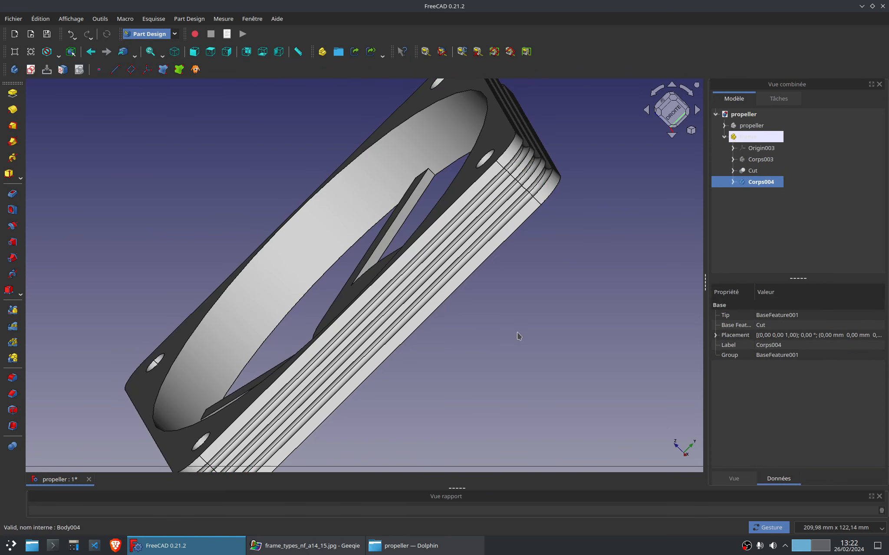
Start a chamfer on the upper circular edge of the frame's central opening.
{"action": "left_click_drag", "start_coordinate": [517, 333], "coordinate": [655, 316]}
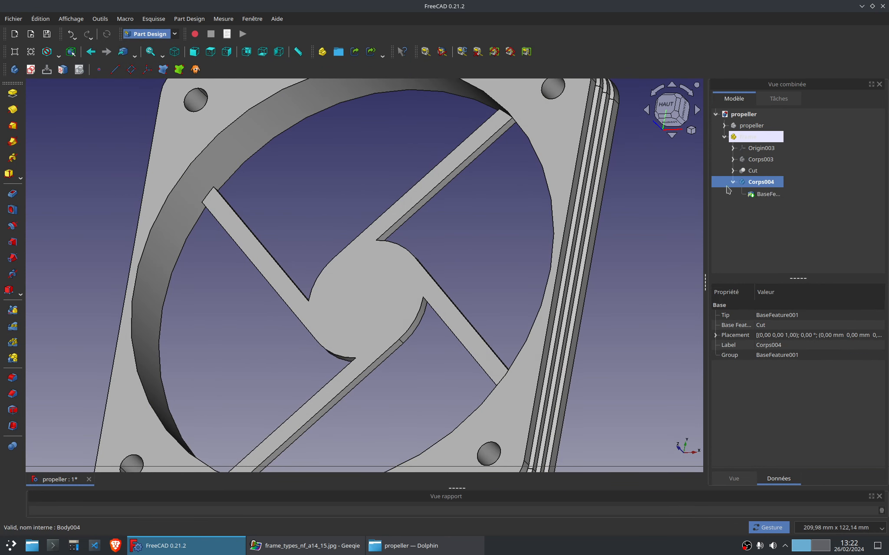
{"action": "left_click", "coordinate": [777, 204]}
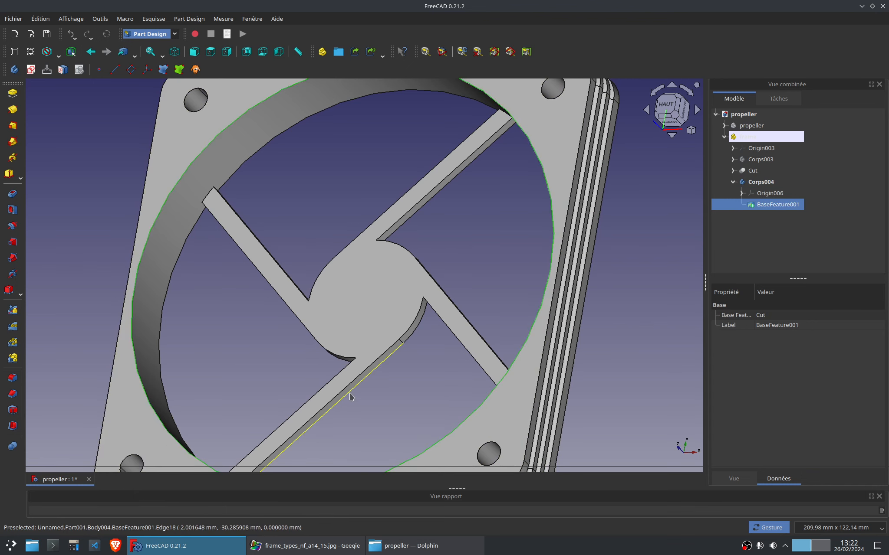
{"action": "right_click_drag", "start_coordinate": [350, 395], "coordinate": [348, 332]}
{"action": "left_click", "coordinate": [13, 393]}
{"action": "key", "text": "1"}
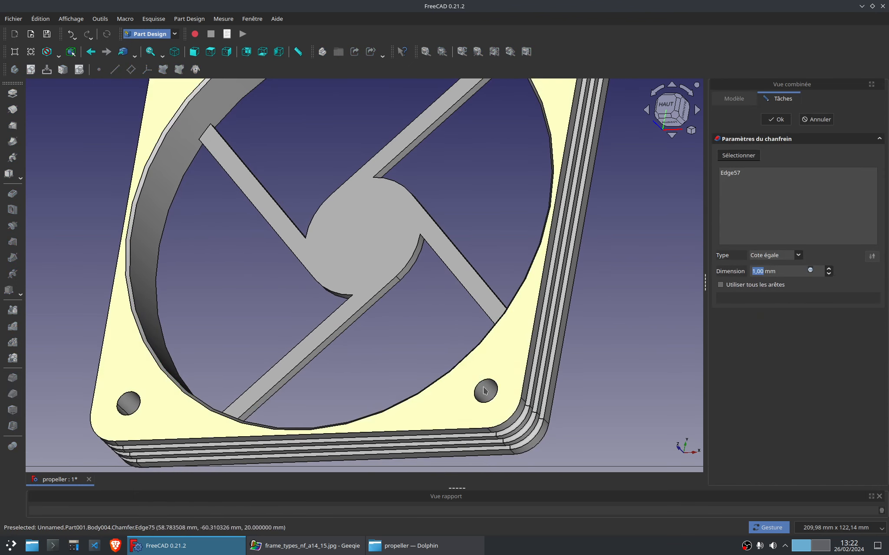
{"action": "key", "text": "2"}
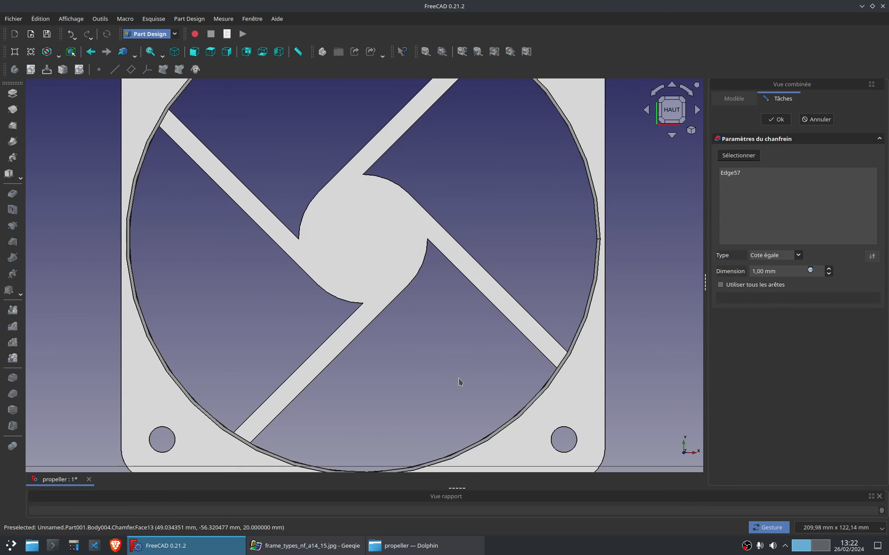
Set the opening's equal-distance chamfer to 2 mm and accept it.
{"action": "scroll", "coordinate": [785, 272], "scroll_direction": "up", "scroll_amount": 1}
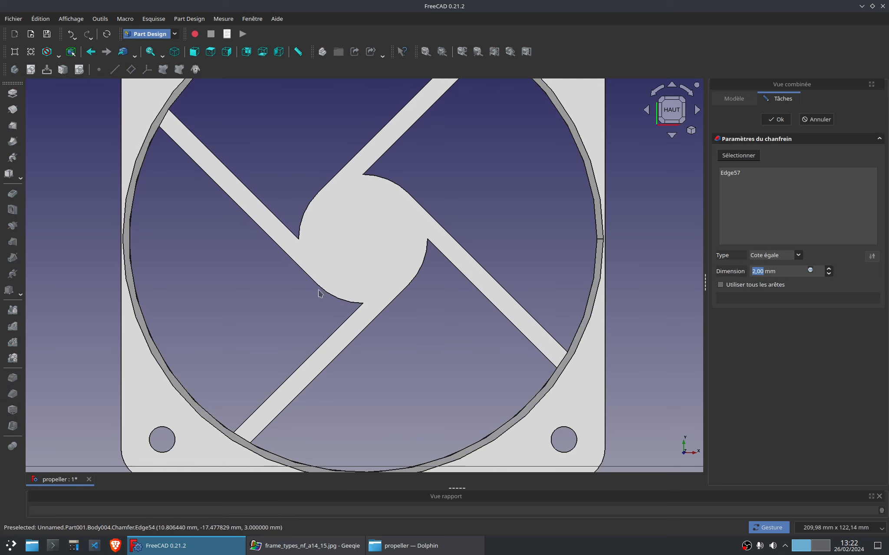
{"action": "scroll", "coordinate": [359, 296], "scroll_direction": "down", "scroll_amount": 2}
{"action": "left_click_drag", "start_coordinate": [377, 358], "coordinate": [363, 334]}
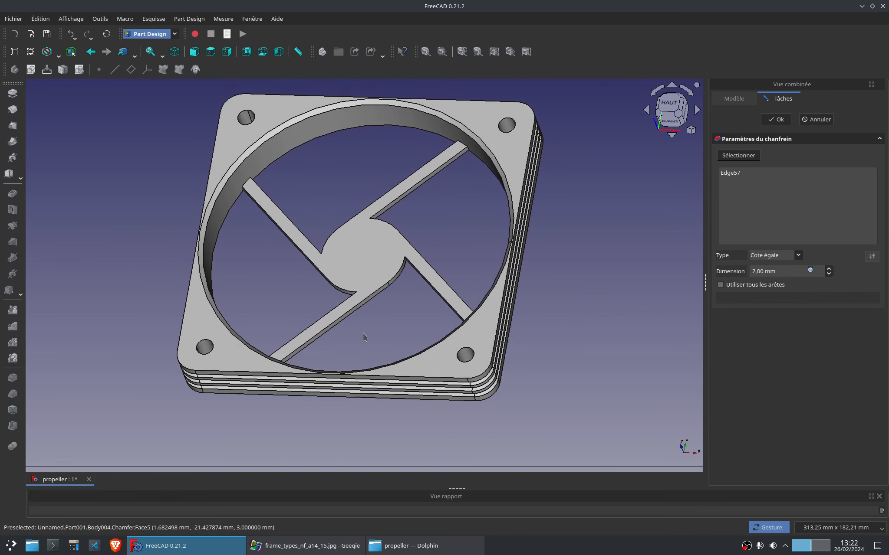
{"action": "left_click", "coordinate": [776, 121]}
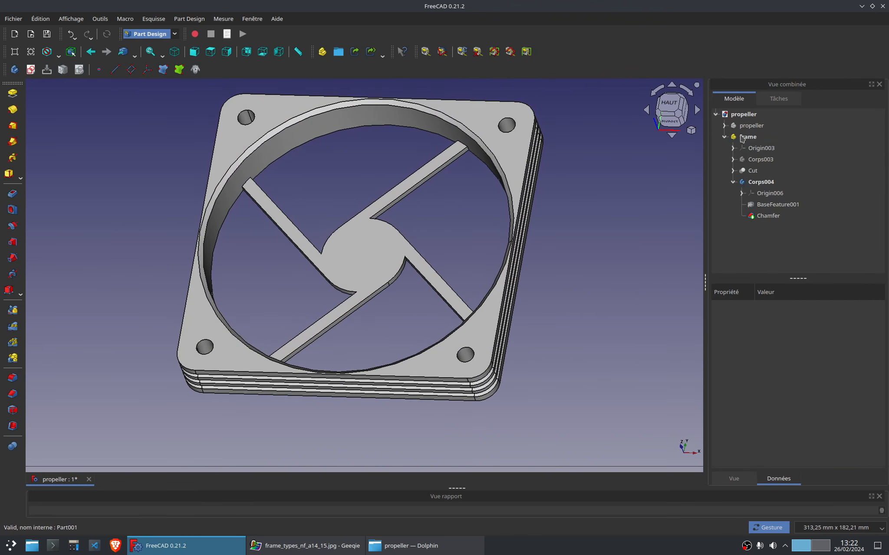
Show the hidden propeller part and display the whole fan from the front in wireframe.
{"action": "left_click", "coordinate": [751, 127]}
{"action": "key", "text": "space"}
{"action": "left_click", "coordinate": [332, 440]}
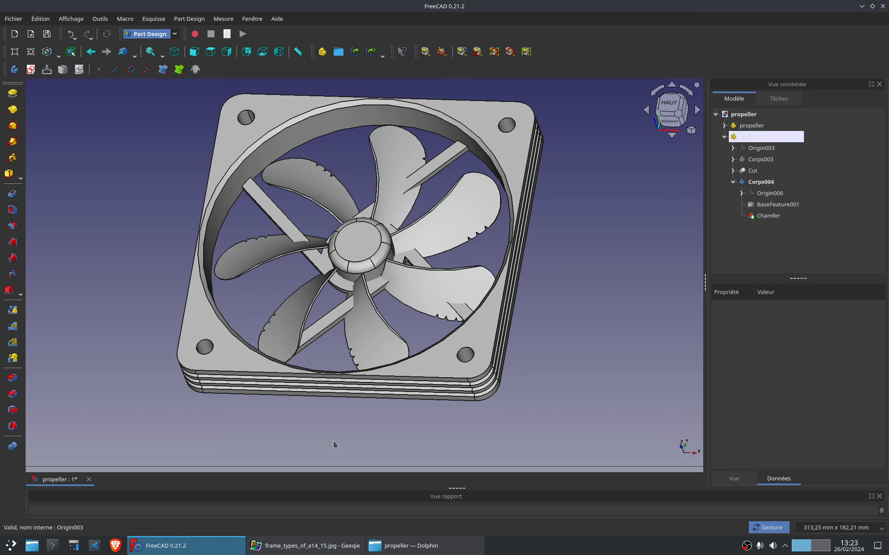
{"action": "key", "text": "1"}
{"action": "left_click", "coordinate": [58, 56]}
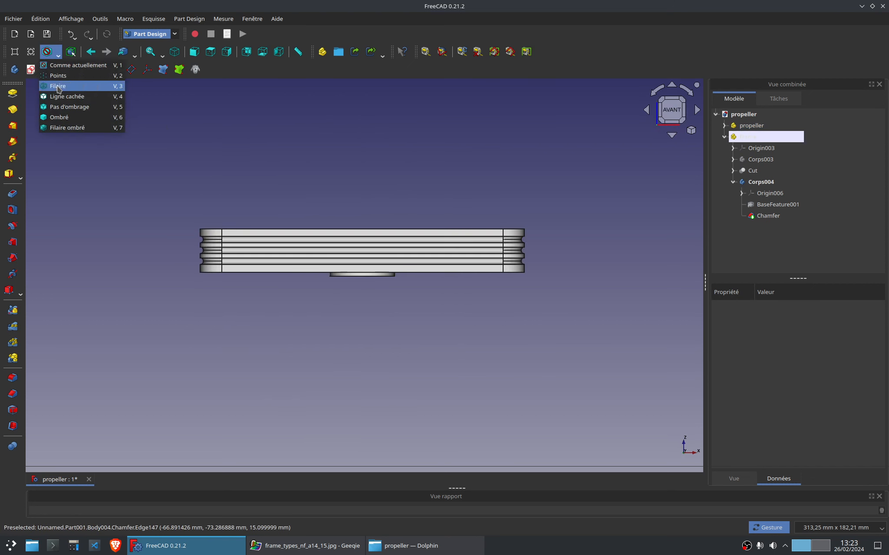
{"action": "left_click", "coordinate": [58, 86]}
Reposition the propeller part along the Z axis within the frame using Transform, and restore the as-is display style.
{"action": "left_click", "coordinate": [740, 127]}
{"action": "right_click", "coordinate": [740, 127]}
{"action": "left_click", "coordinate": [727, 144]}
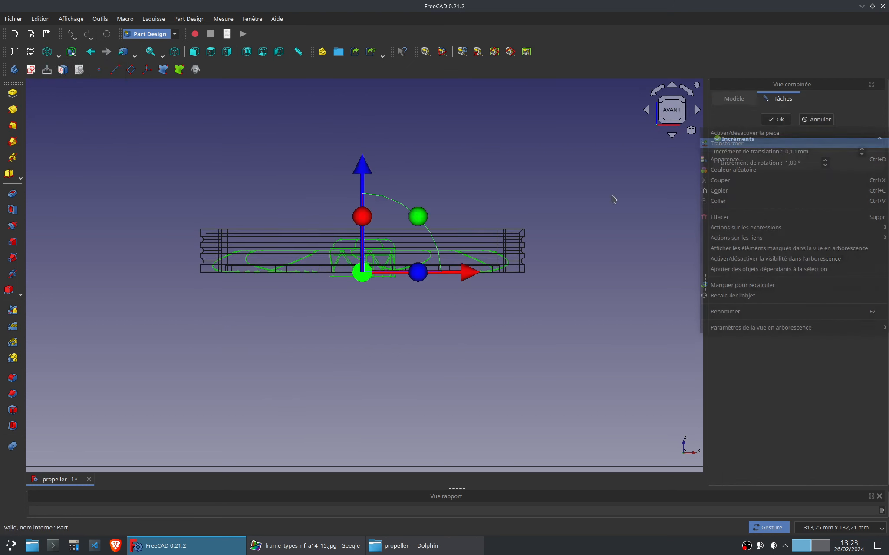
{"action": "left_click_drag", "start_coordinate": [363, 173], "coordinate": [358, 257]}
{"action": "left_click", "coordinate": [778, 120]}
{"action": "left_click", "coordinate": [393, 150]}
{"action": "left_click", "coordinate": [59, 55]}
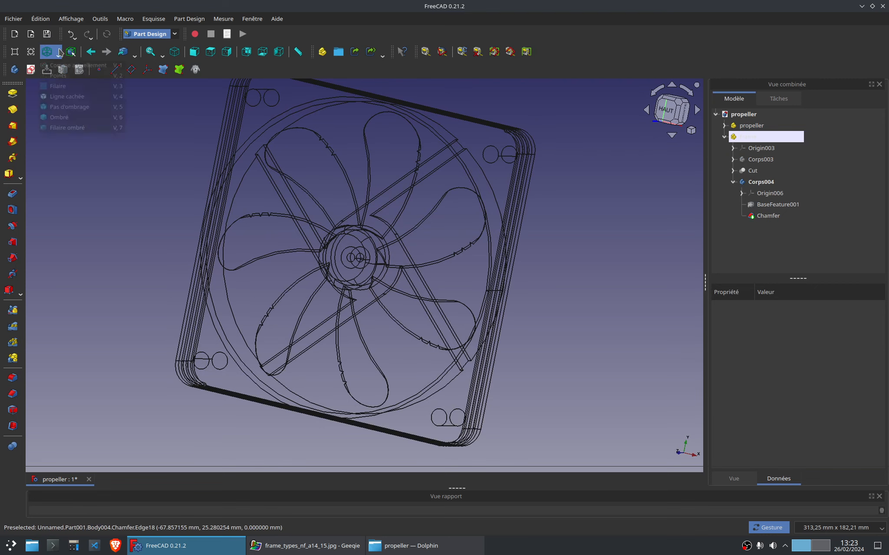
{"action": "left_click", "coordinate": [76, 65]}
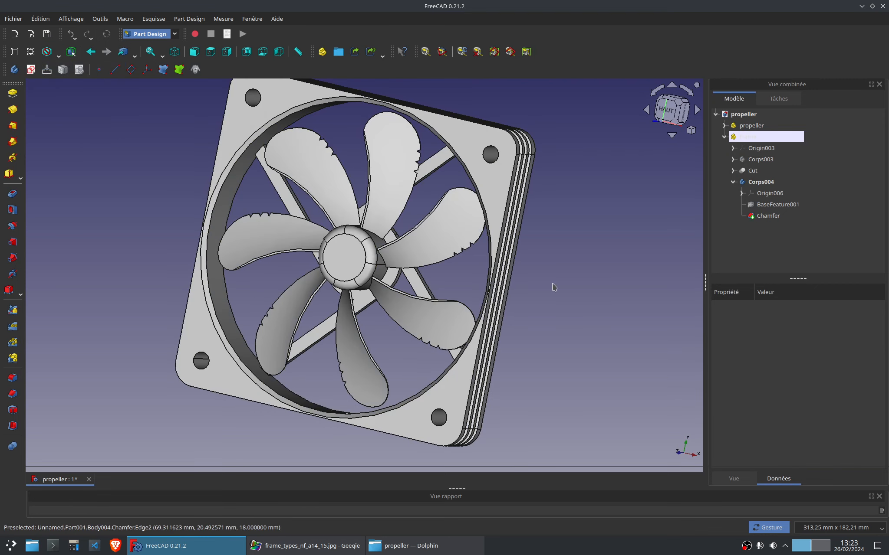
Switch to GIMP with ventilador-noctua-caja-nf-a14-140mm.jpg and sample the frame's beige, d3bda8, as the foreground colour.
{"action": "left_click", "coordinate": [423, 552]}
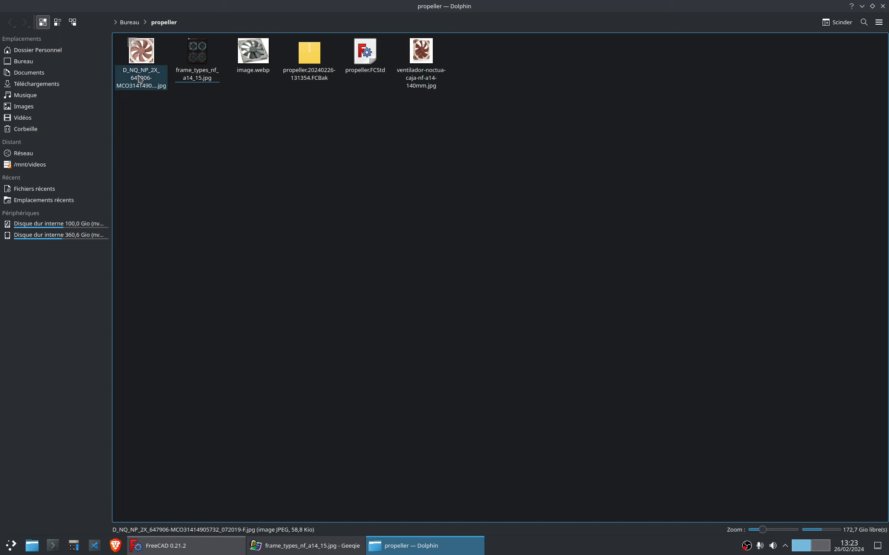
{"action": "right_click", "coordinate": [410, 66]}
{"action": "mouse_move", "coordinate": [453, 82]}
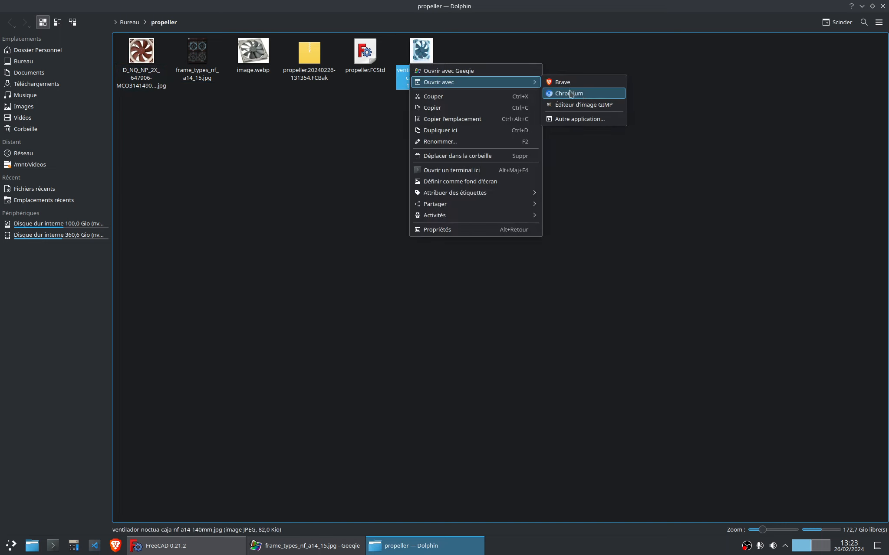
{"action": "left_click", "coordinate": [582, 106]}
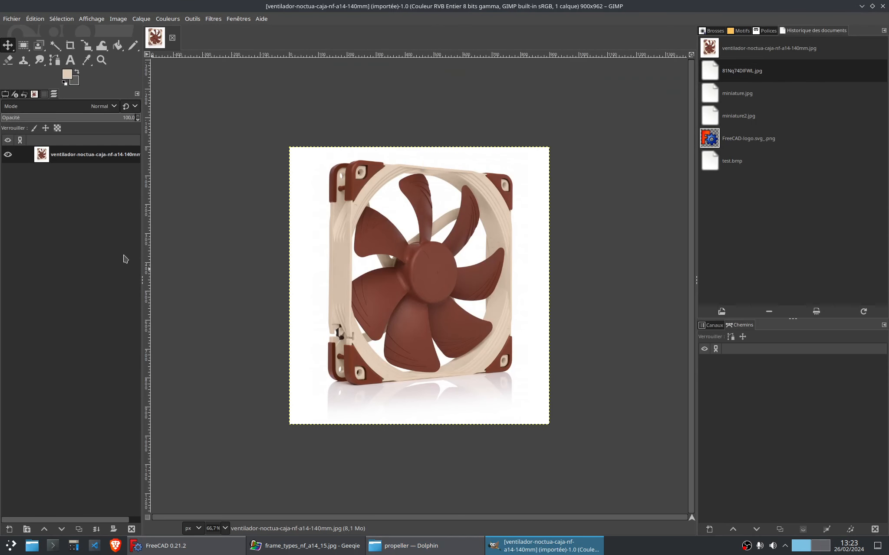
{"action": "left_click", "coordinate": [66, 77]}
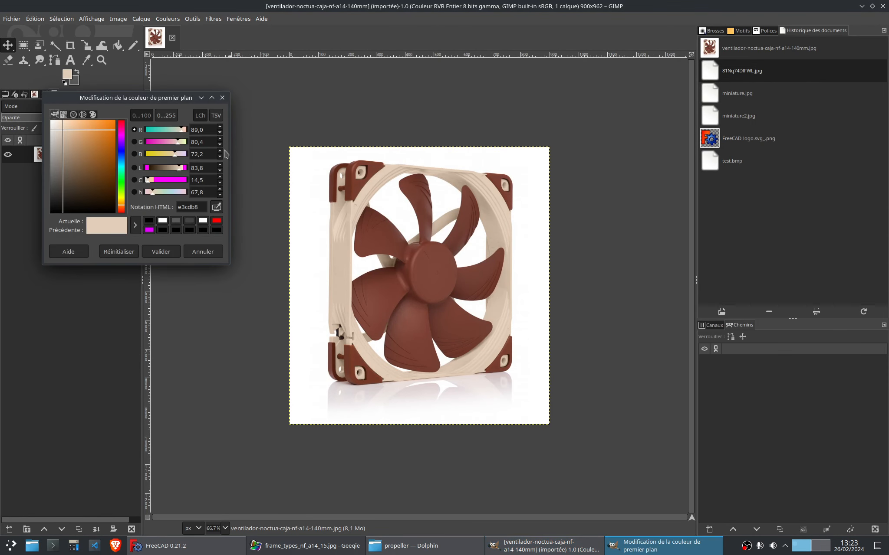
{"action": "left_click", "coordinate": [348, 260]}
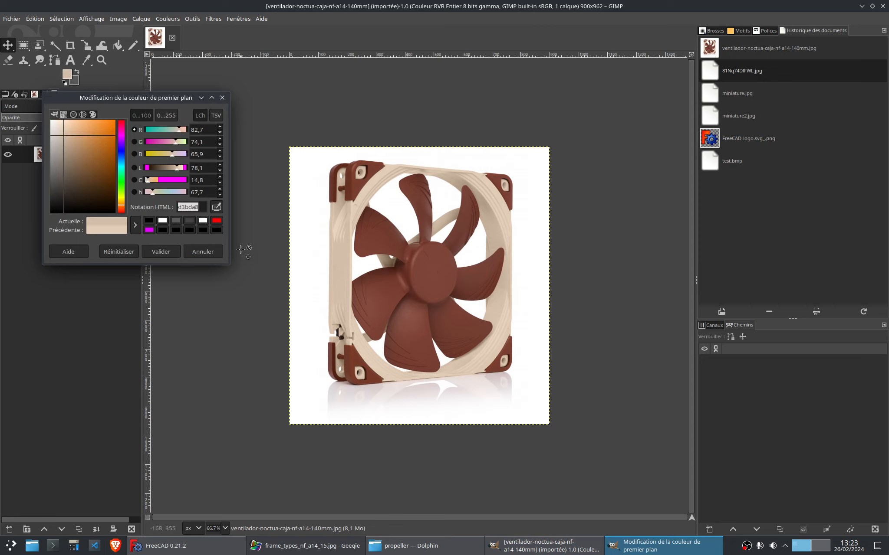
{"action": "left_click", "coordinate": [649, 541]}
{"action": "left_click", "coordinate": [564, 545]}
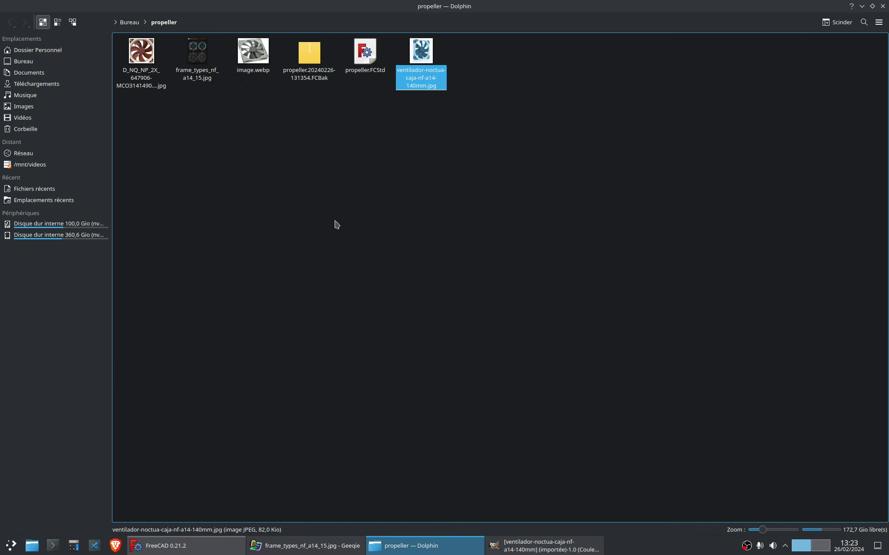
{"action": "right_click", "coordinate": [139, 77]}
{"action": "mouse_move", "coordinate": [172, 94]}
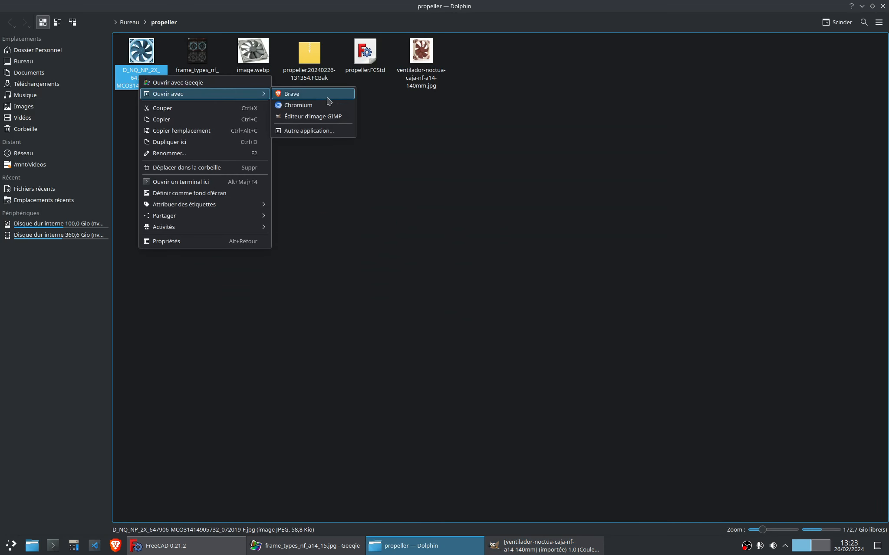
{"action": "left_click", "coordinate": [319, 116]}
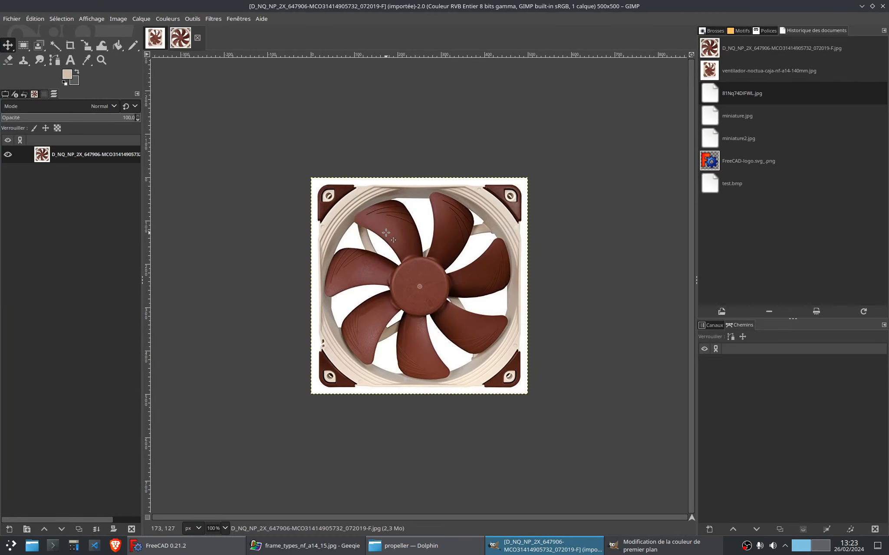
{"action": "scroll", "coordinate": [385, 233], "scroll_direction": "up", "scroll_amount": 2, "text": "ctrl"}
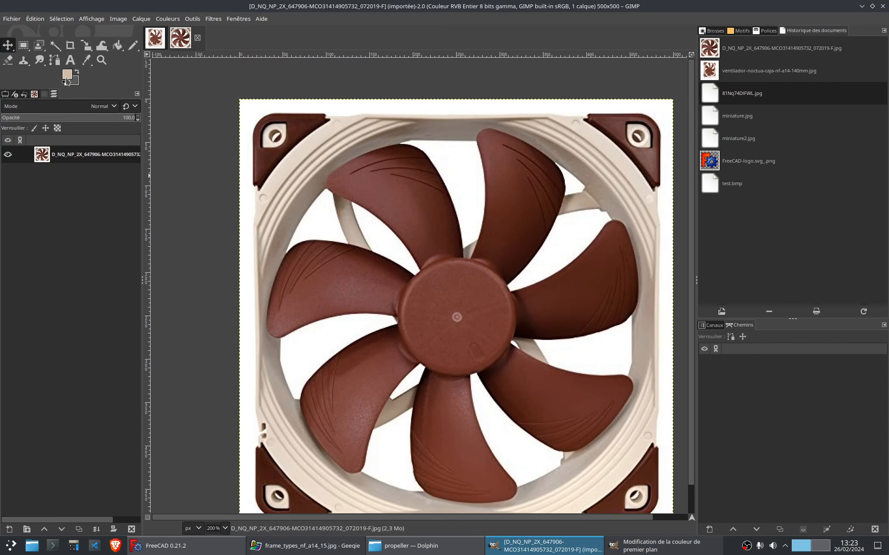
{"action": "left_click", "coordinate": [67, 75]}
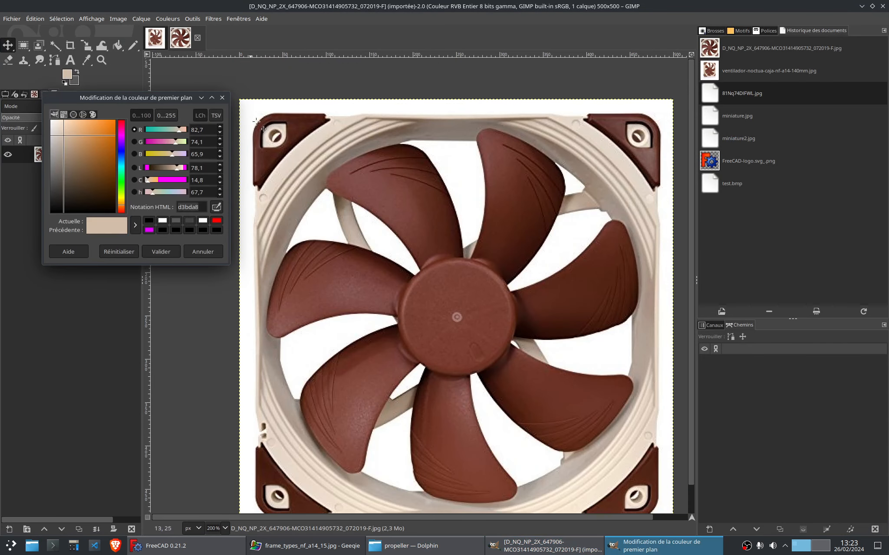
{"action": "left_click", "coordinate": [296, 156]}
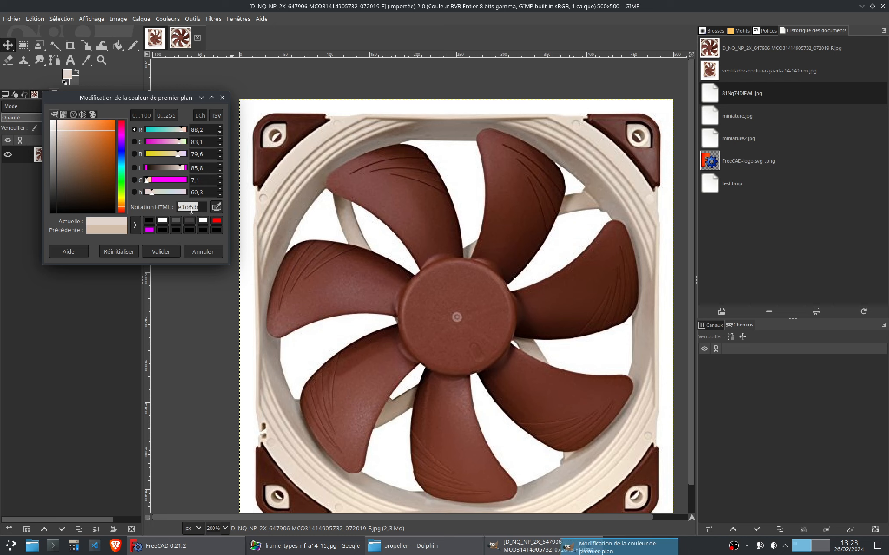
Switch to FreeCAD and set the shape colour of the frame body Corps004 to #e1d4cb.
{"action": "left_click", "coordinate": [179, 548]}
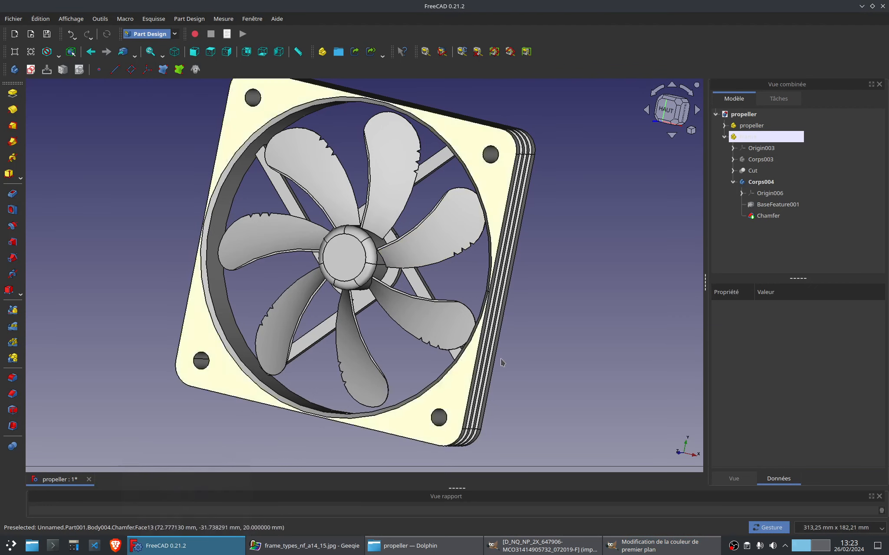
{"action": "left_click", "coordinate": [449, 395]}
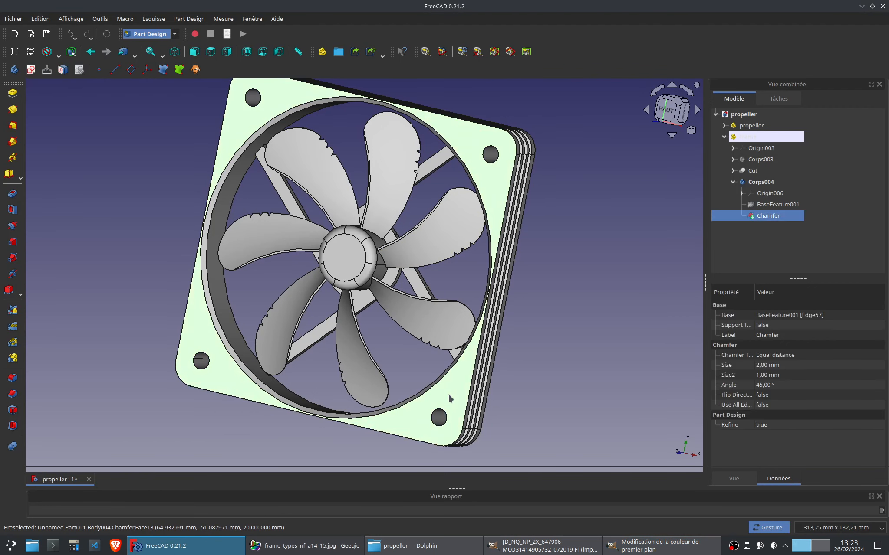
{"action": "left_click", "coordinate": [767, 183]}
{"action": "right_click", "coordinate": [767, 184]}
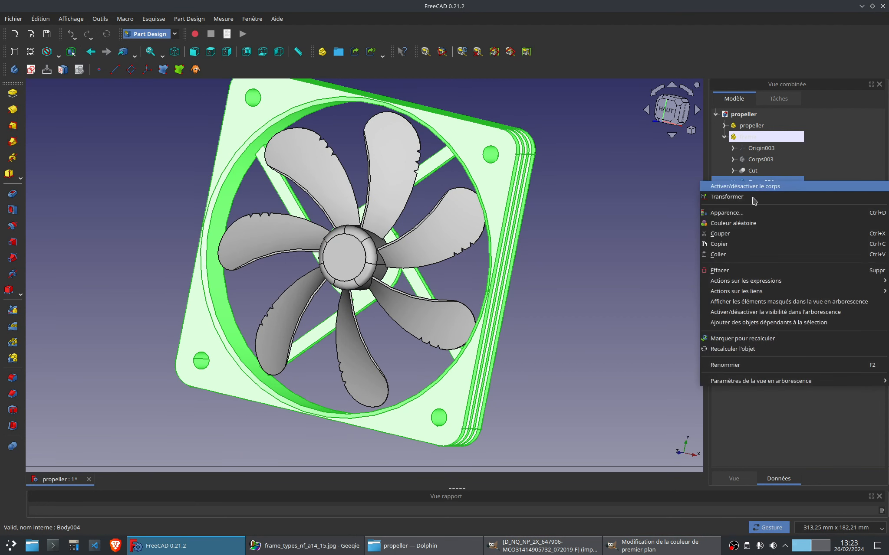
{"action": "left_click", "coordinate": [770, 210]}
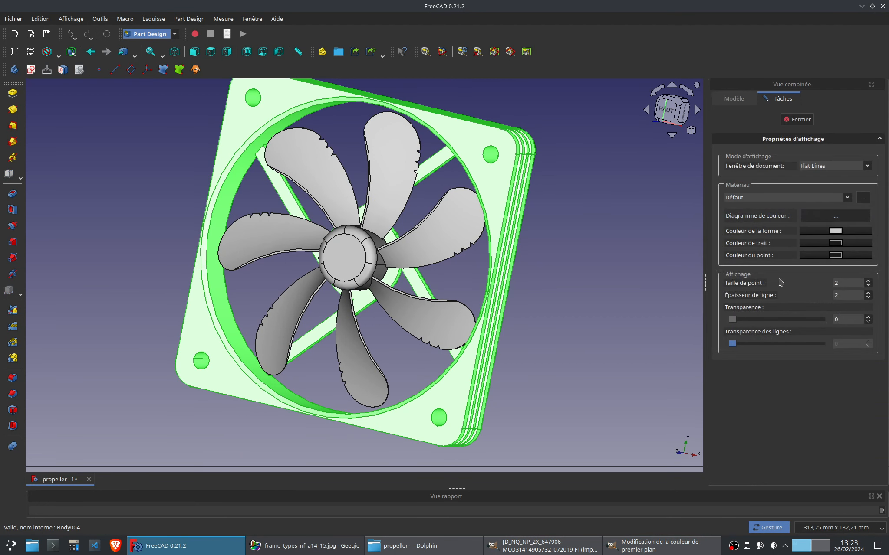
{"action": "left_click", "coordinate": [835, 231]}
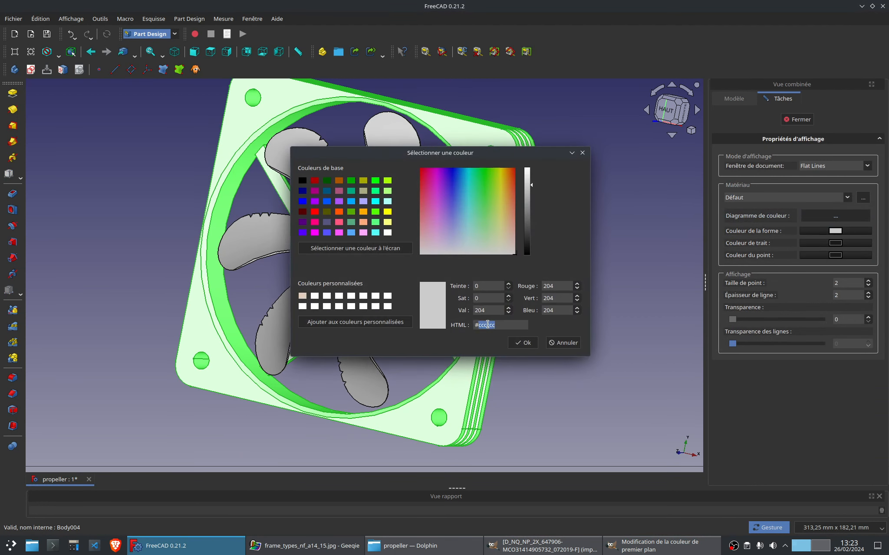
{"action": "key", "text": "ctrl+v"}
{"action": "left_click", "coordinate": [522, 343]}
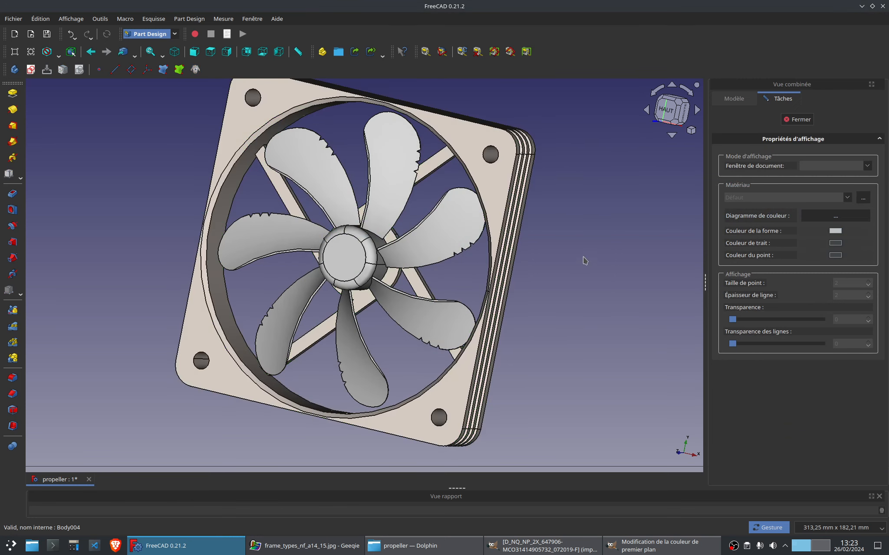
{"action": "left_click_drag", "start_coordinate": [583, 258], "coordinate": [565, 246]}
{"action": "left_click", "coordinate": [793, 122]}
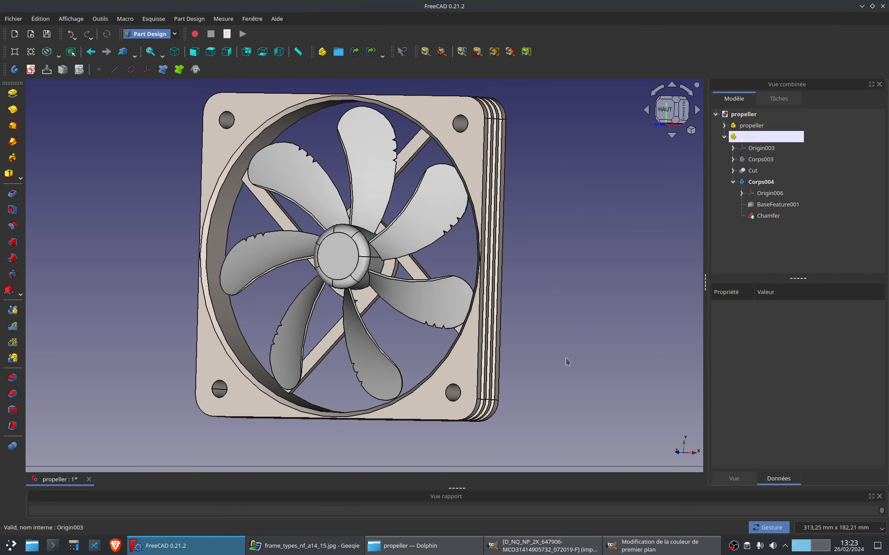
Switch to GIMP and sample the reddish brown of the fan's central hub, 7c4236, for copying.
{"action": "left_click", "coordinate": [660, 546]}
{"action": "left_click", "coordinate": [545, 545]}
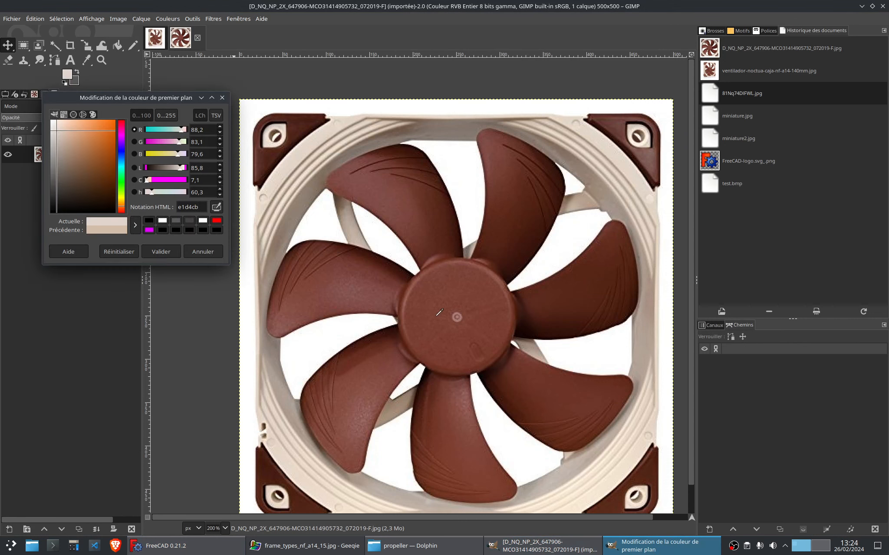
{"action": "left_click", "coordinate": [457, 293]}
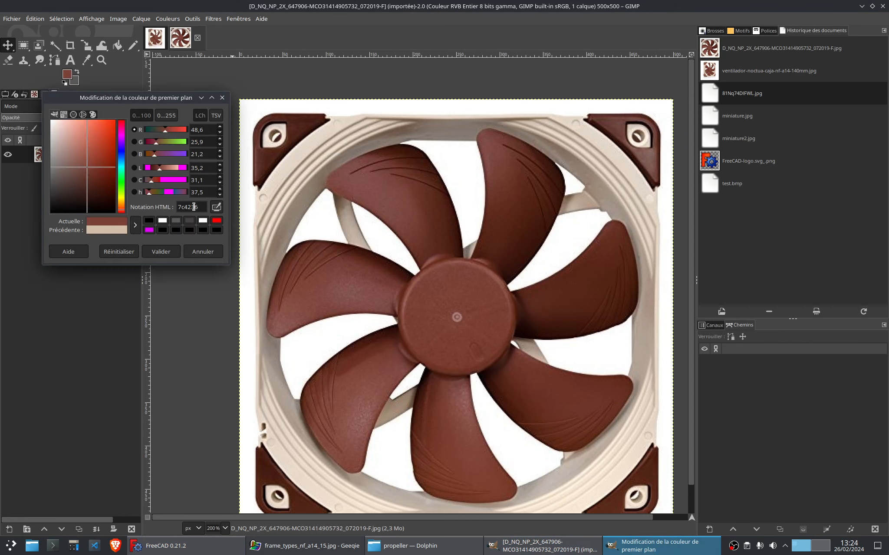
{"action": "left_click", "coordinate": [544, 545]}
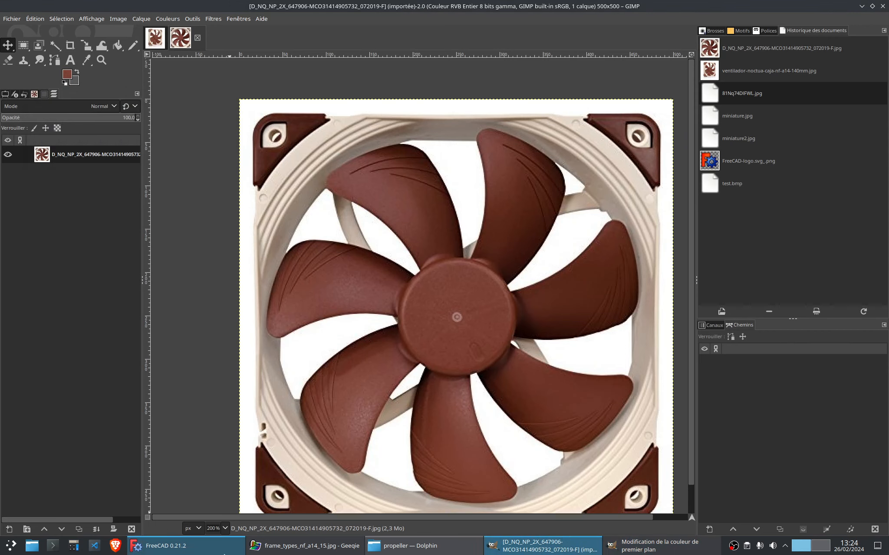
Switch to FreeCAD and set the shape colour of the propeller body Corps001 to #7c4236.
{"action": "left_click", "coordinate": [200, 551]}
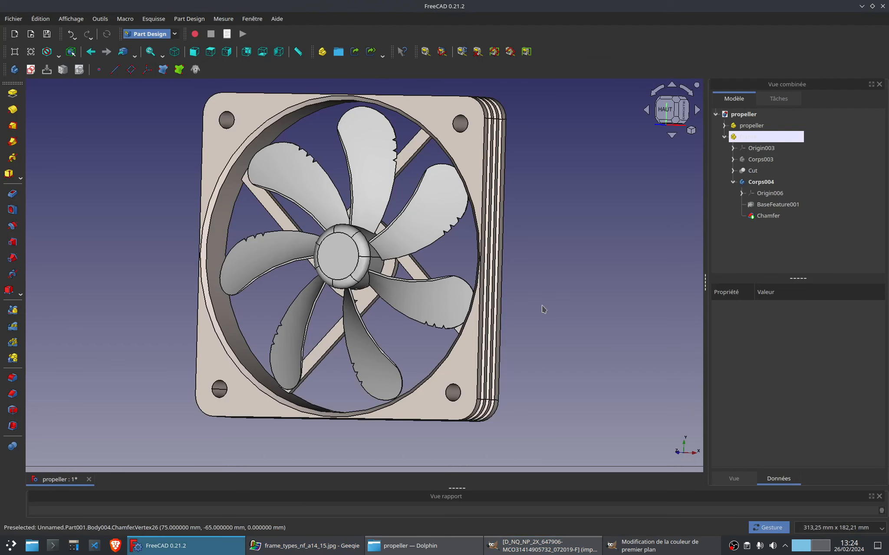
{"action": "left_click", "coordinate": [725, 126]}
{"action": "left_click", "coordinate": [758, 161]}
{"action": "left_click", "coordinate": [758, 170]}
{"action": "right_click", "coordinate": [758, 171]}
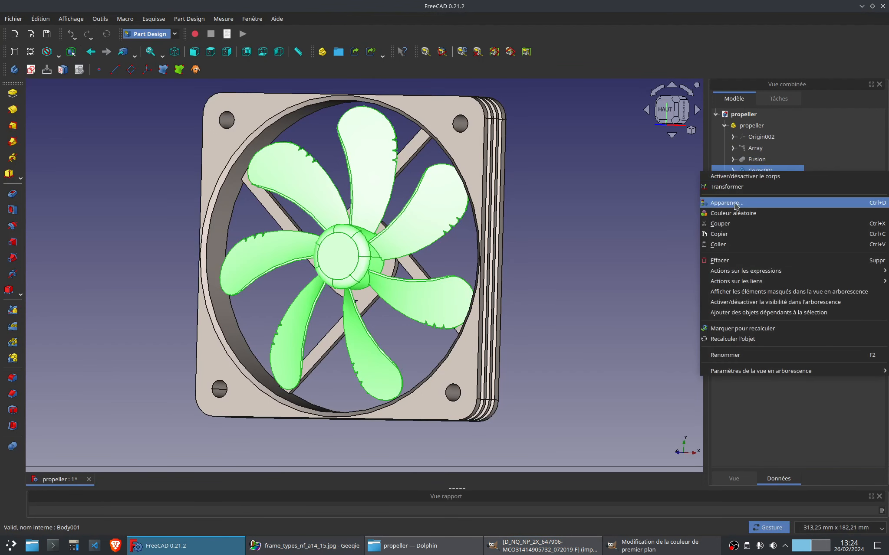
{"action": "left_click", "coordinate": [736, 207]}
{"action": "left_click", "coordinate": [835, 231]}
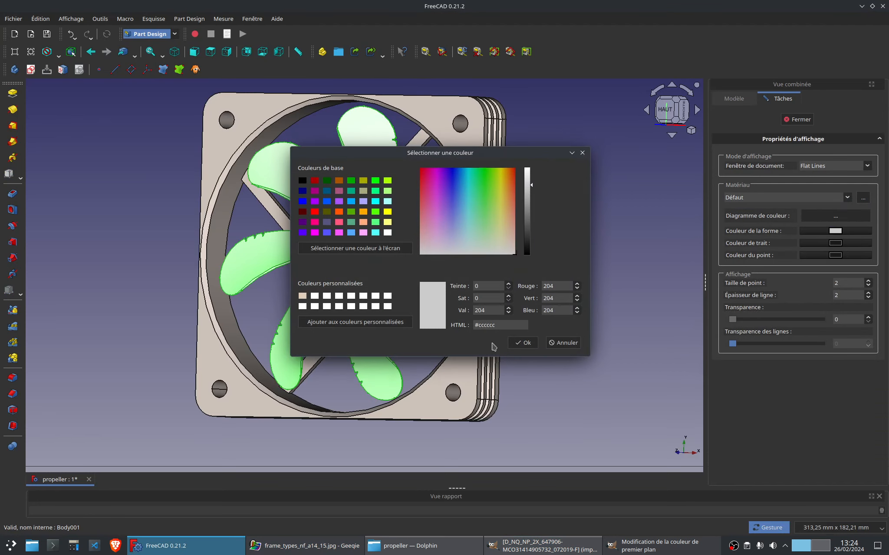
{"action": "key", "text": "ctrl+v"}
{"action": "left_click", "coordinate": [523, 343]}
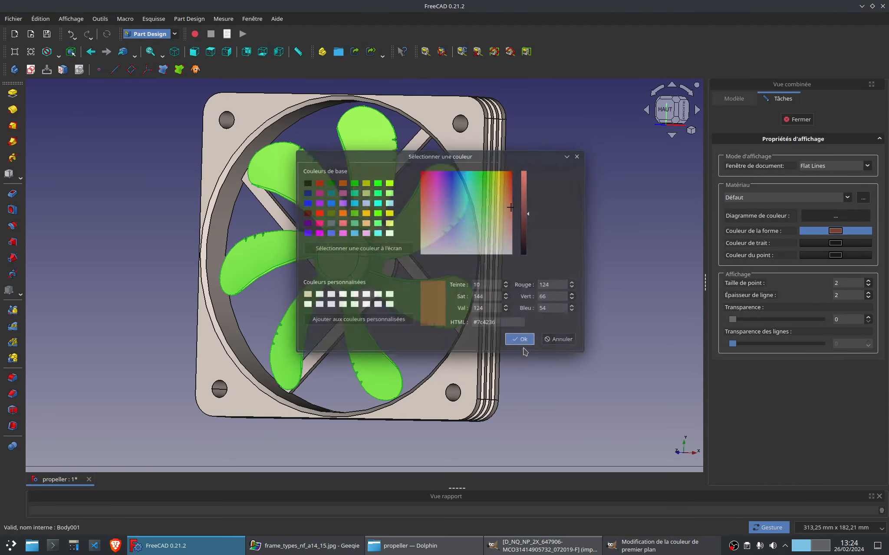
{"action": "left_click", "coordinate": [798, 120]}
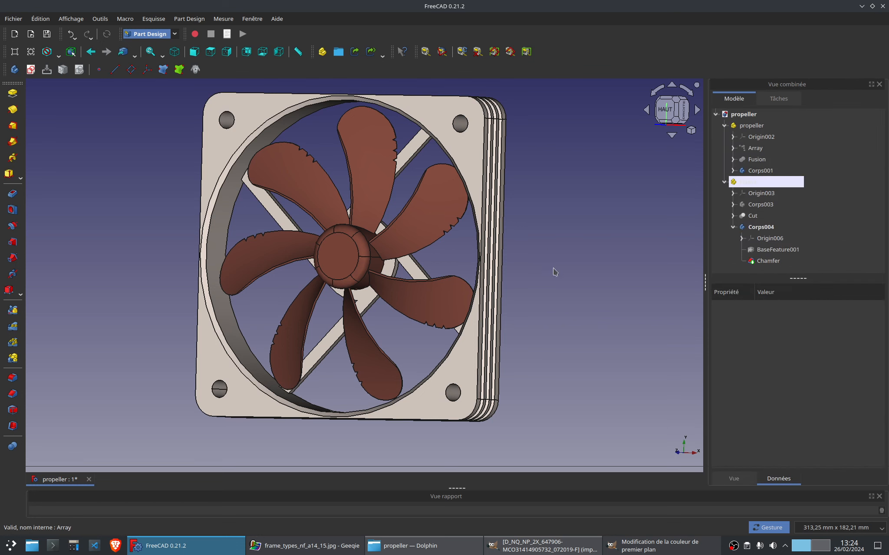
Set the model's display style to shaded (Ombré), without edge lines.
{"action": "left_click_drag", "start_coordinate": [564, 211], "coordinate": [583, 352]}
{"action": "left_click", "coordinate": [58, 55]}
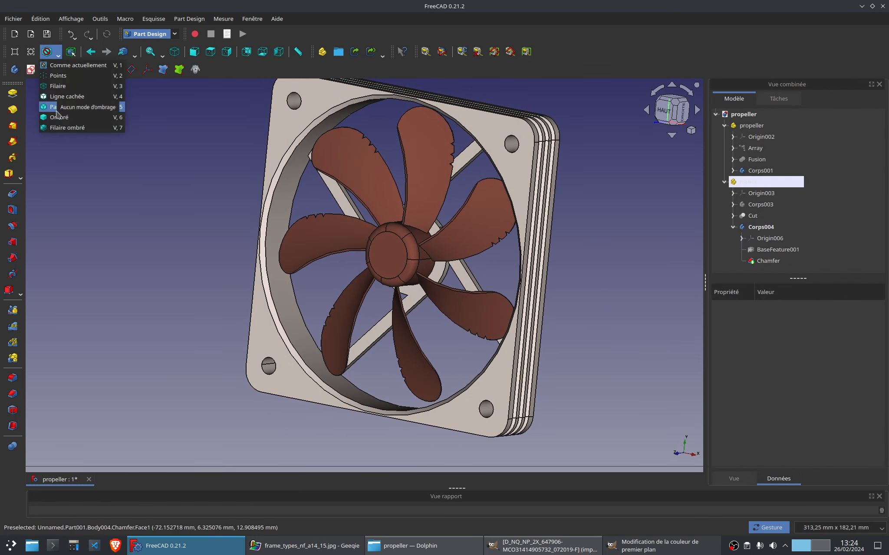
{"action": "left_click", "coordinate": [61, 117]}
Examine the coloured fan from several angles, including the top view, checking the propeller and grooved frame.
{"action": "left_click_drag", "start_coordinate": [89, 226], "coordinate": [156, 289]}
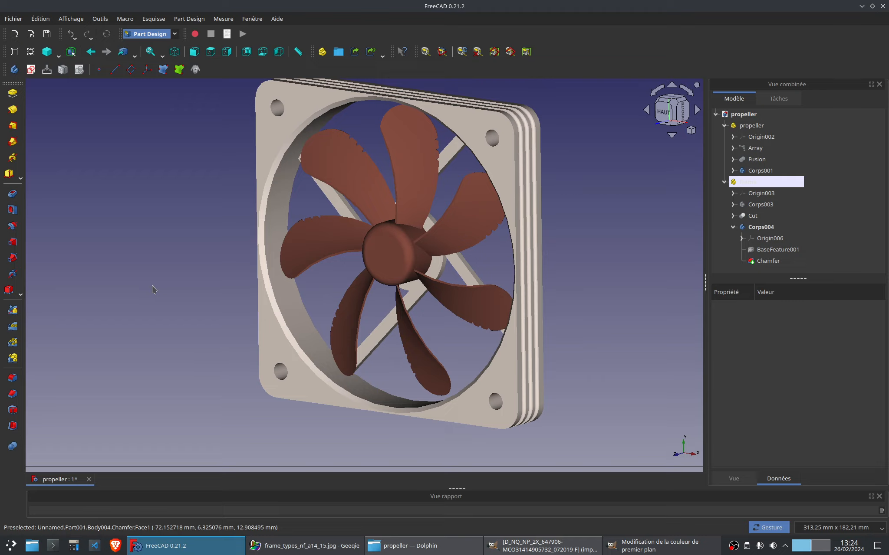
{"action": "left_click_drag", "start_coordinate": [157, 304], "coordinate": [226, 318]}
{"action": "left_click_drag", "start_coordinate": [628, 183], "coordinate": [349, 278]}
{"action": "key", "text": "2"}
{"action": "left_click_drag", "start_coordinate": [536, 274], "coordinate": [370, 272]}
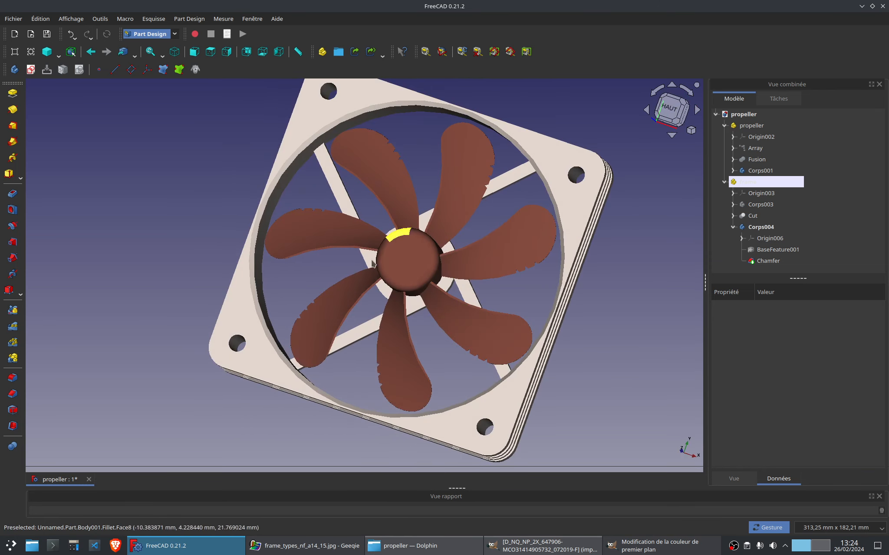
{"action": "left_click_drag", "start_coordinate": [362, 441], "coordinate": [359, 424]}
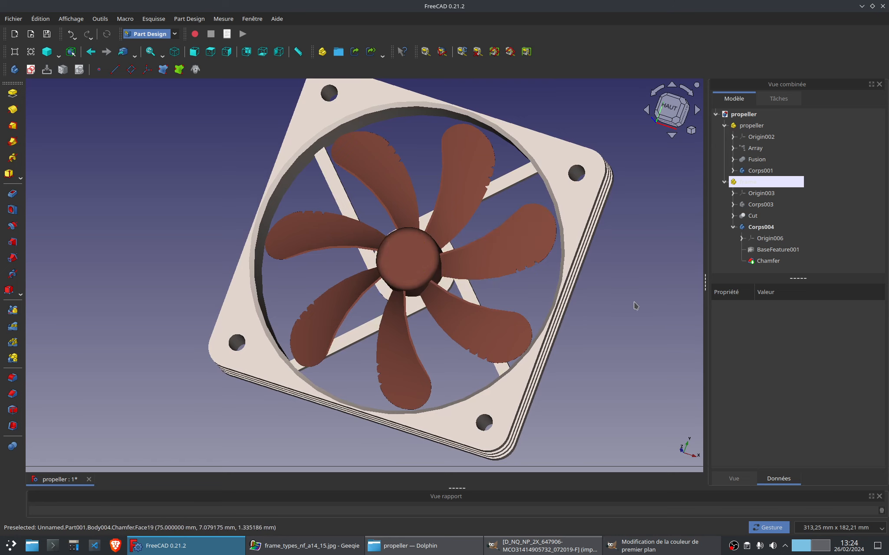
{"action": "left_click_drag", "start_coordinate": [633, 306], "coordinate": [615, 280]}
{"action": "left_click_drag", "start_coordinate": [382, 435], "coordinate": [377, 455]}
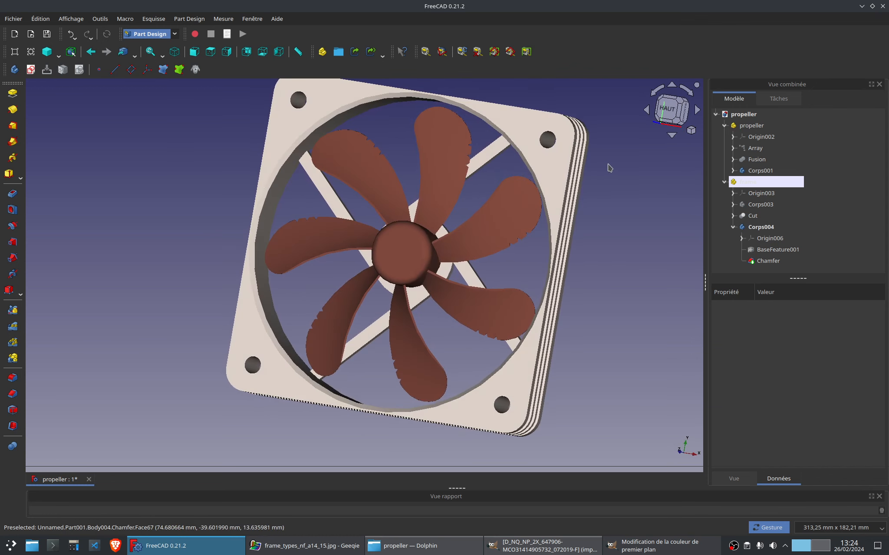
{"action": "left_click_drag", "start_coordinate": [608, 165], "coordinate": [590, 173]}
{"action": "left_click_drag", "start_coordinate": [570, 333], "coordinate": [605, 333]}
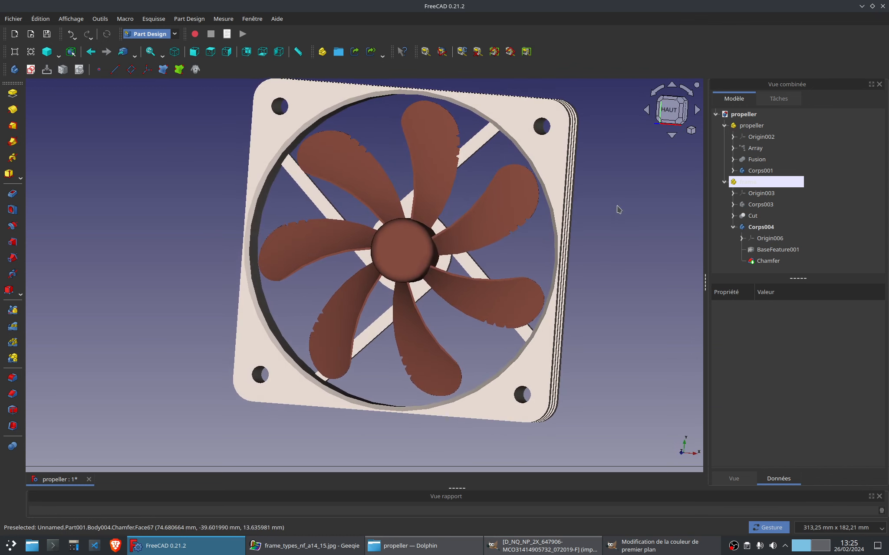
{"action": "left_click_drag", "start_coordinate": [392, 127], "coordinate": [625, 280]}
{"action": "left_click_drag", "start_coordinate": [611, 357], "coordinate": [467, 419]}
{"action": "left_click_drag", "start_coordinate": [368, 427], "coordinate": [404, 429]}
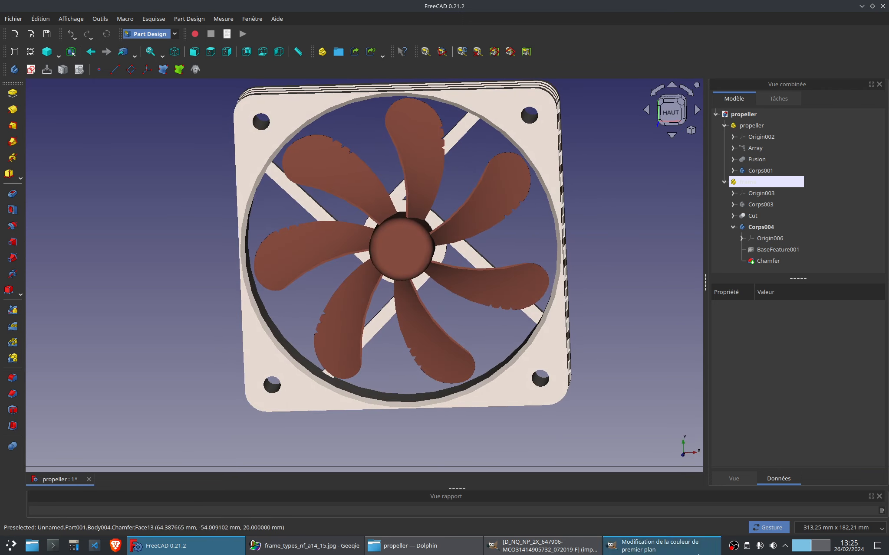